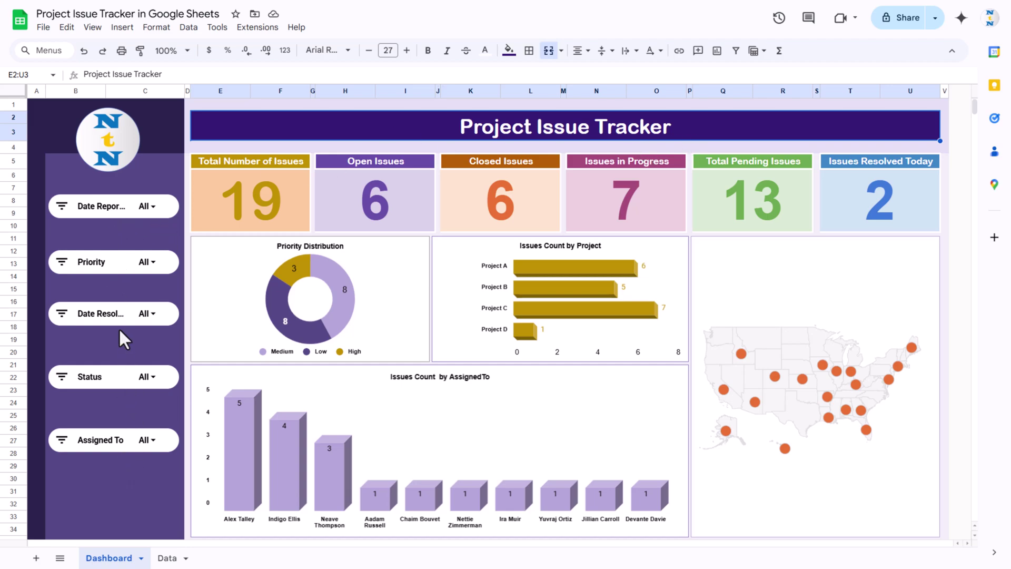
Step: Move the Date Resolved slicer slightly down to even out its spacing between the Priority and Status slicers
{"action": "left_click_drag", "start_coordinate": [117, 323], "coordinate": [117, 327]}
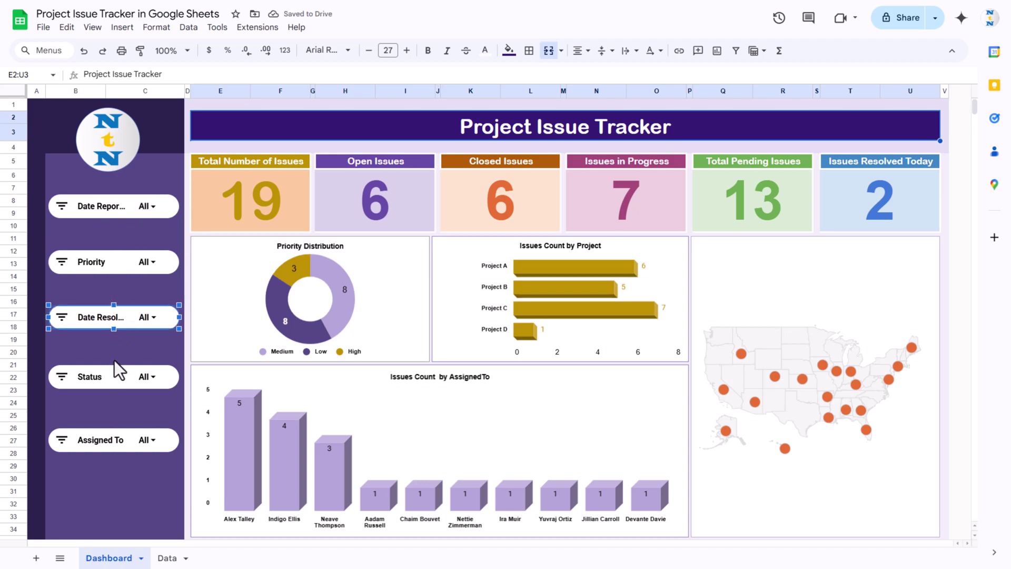
Step: Filter the dashboard with the Priority slicer so that only High issues are included
{"action": "left_click", "coordinate": [151, 262]}
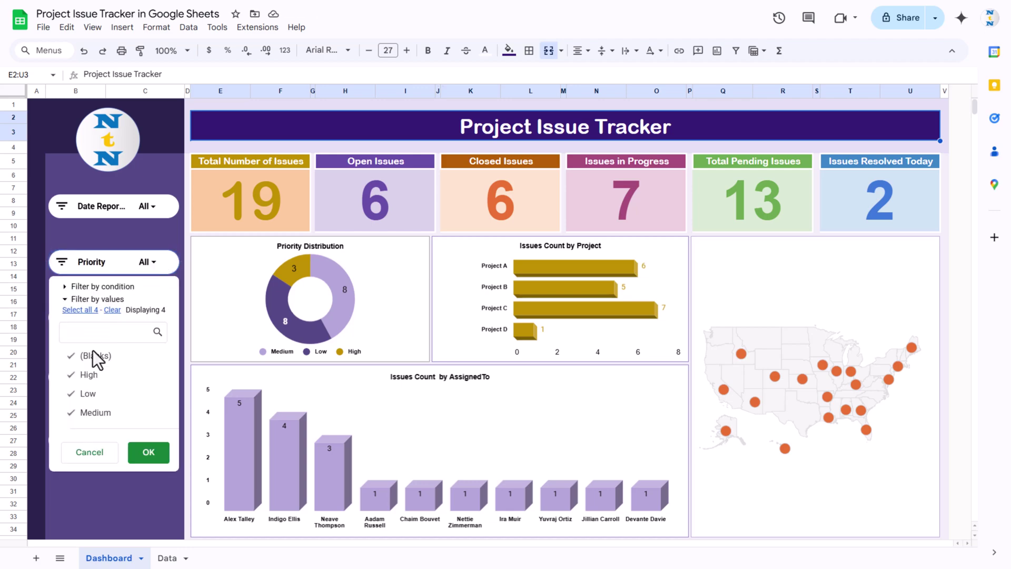
{"action": "left_click", "coordinate": [113, 310]}
{"action": "left_click", "coordinate": [106, 376]}
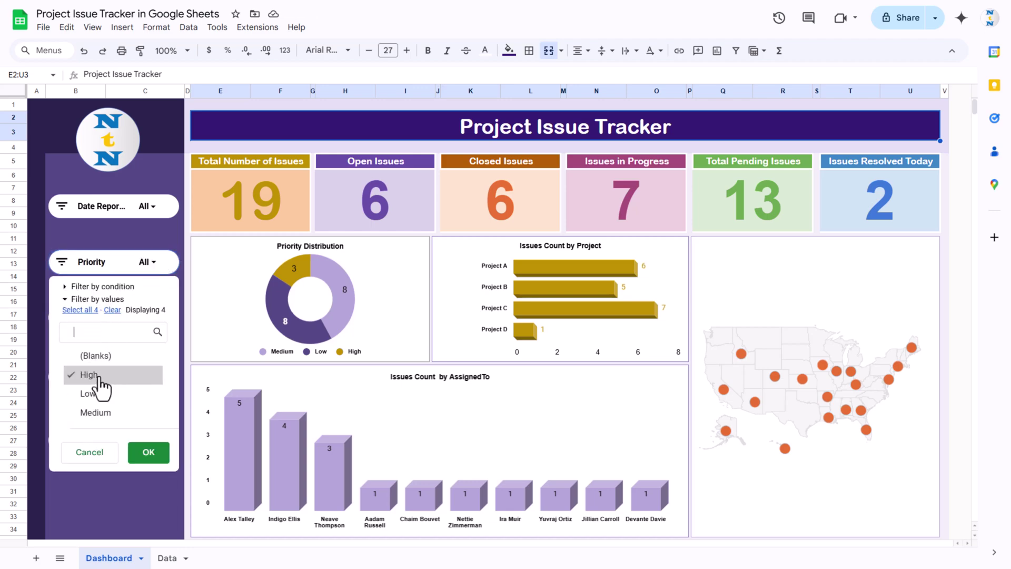
{"action": "left_click", "coordinate": [152, 458]}
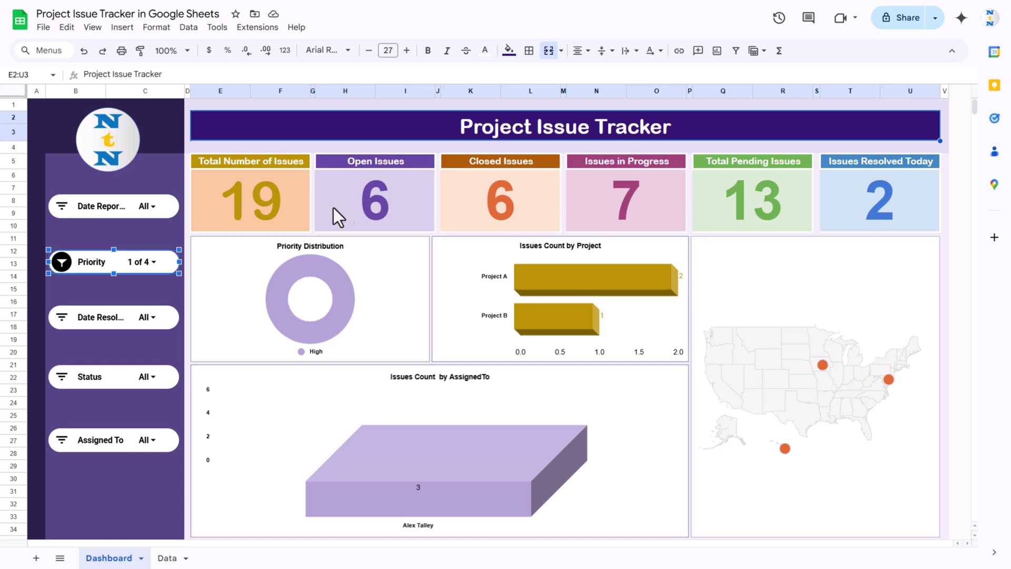
Step: Reset the Priority slicer by selecting all of its values again
{"action": "left_click", "coordinate": [158, 263]}
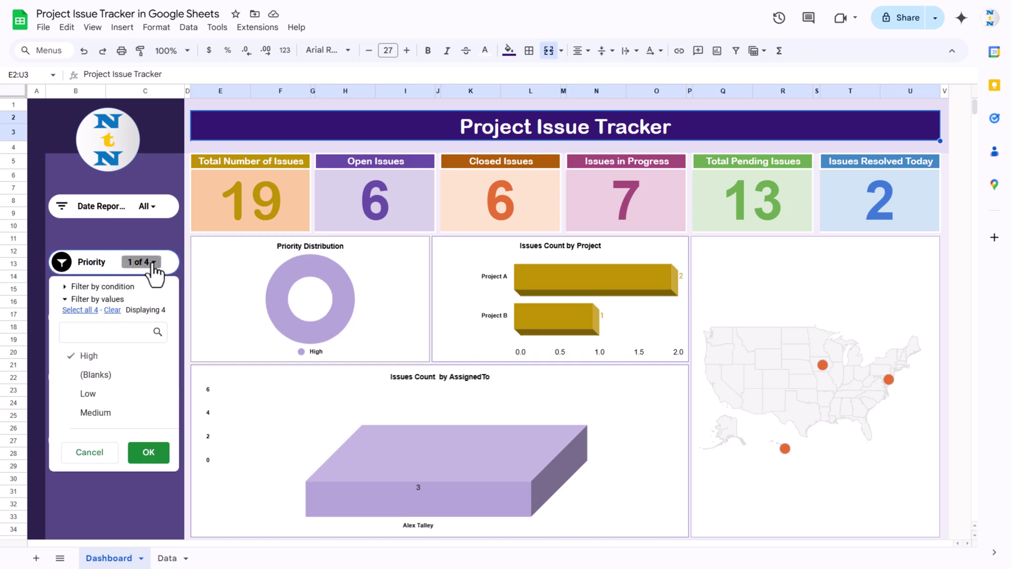
{"action": "left_click", "coordinate": [82, 311]}
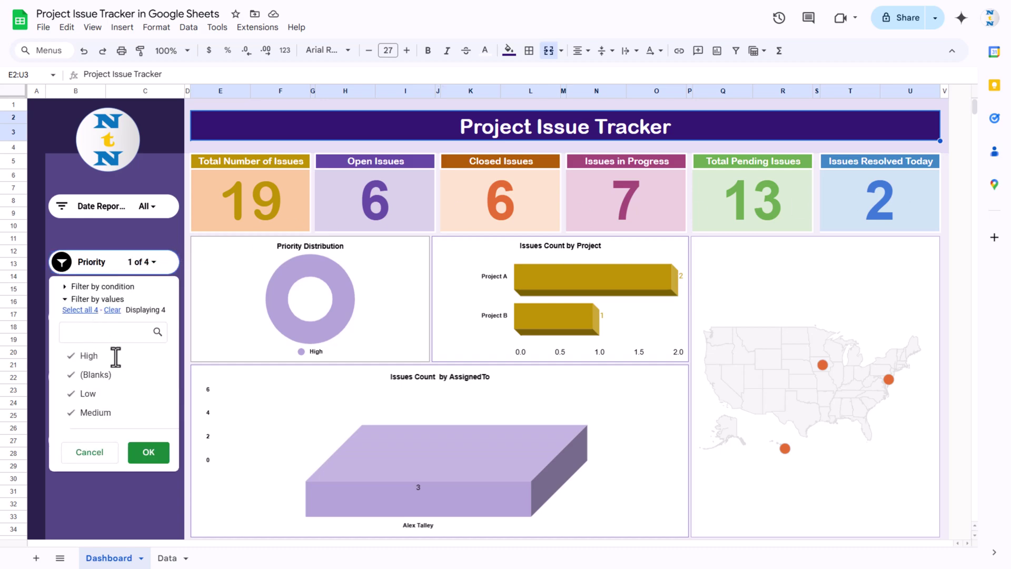
{"action": "left_click", "coordinate": [148, 452]}
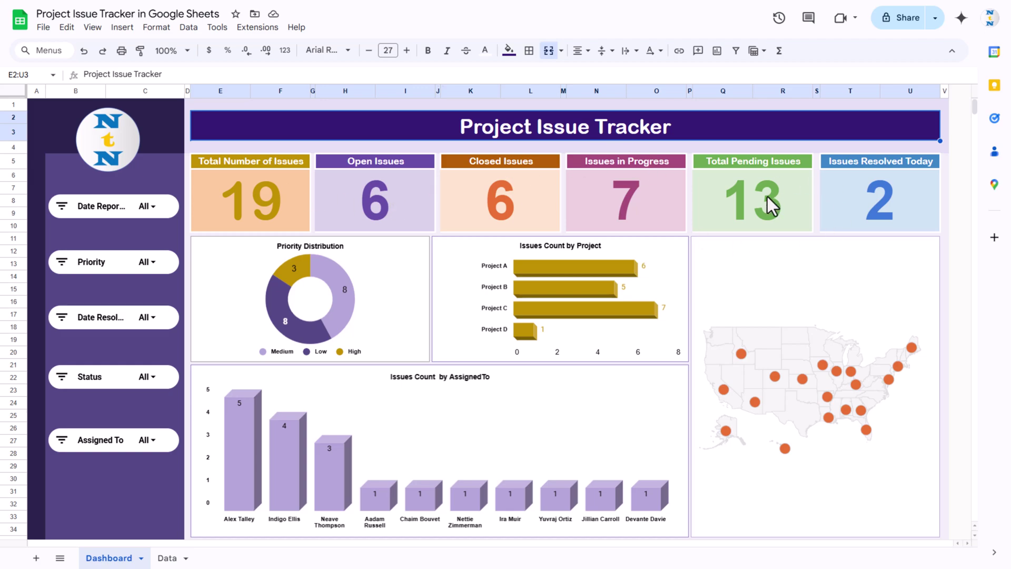
Step: Review the Issues Resolved Today card and the Data sheet's column headers from Issue ID through Date Resolved
{"action": "left_click", "coordinate": [867, 166]}
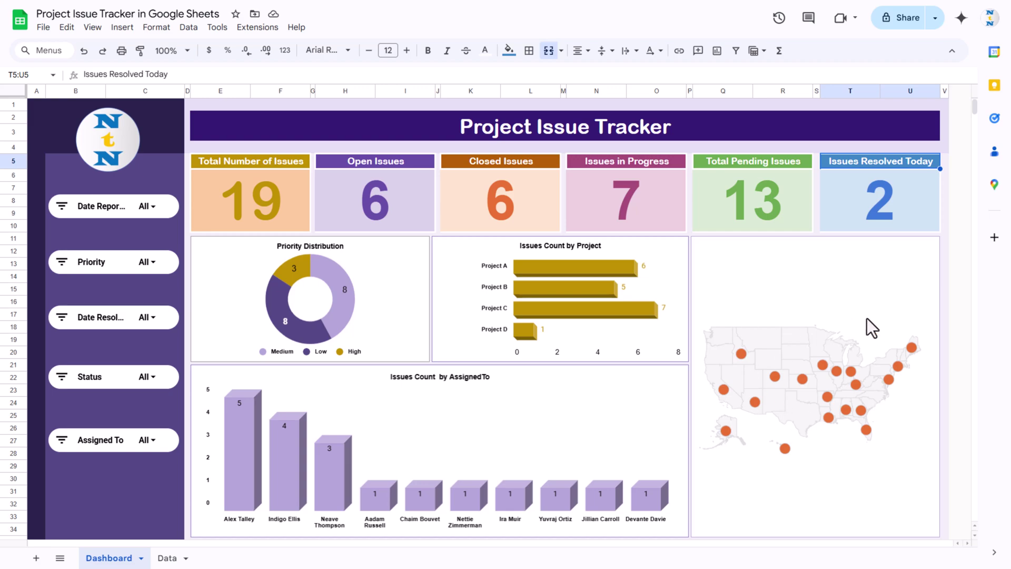
{"action": "left_click", "coordinate": [167, 558]}
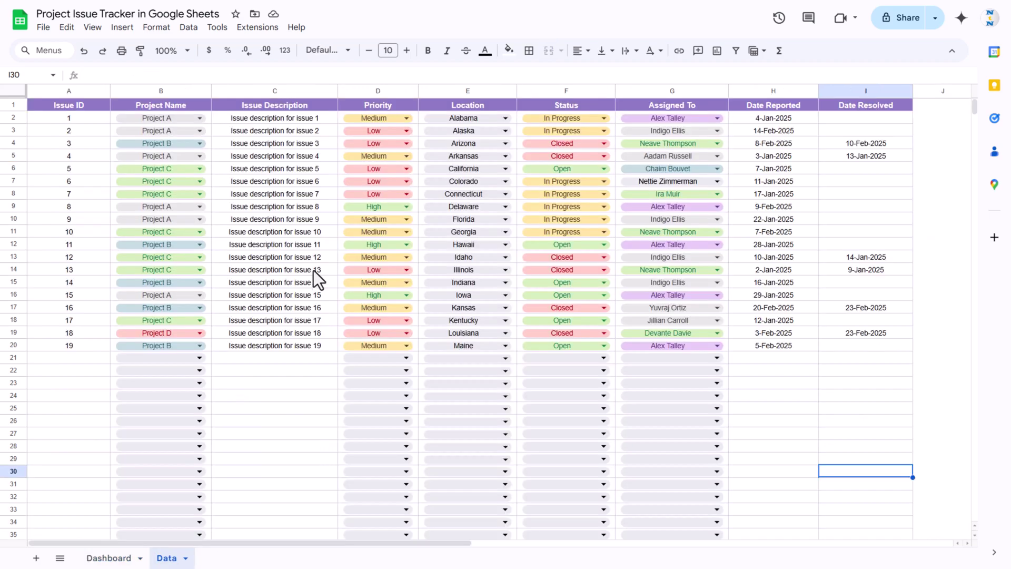
{"action": "left_click", "coordinate": [69, 107]}
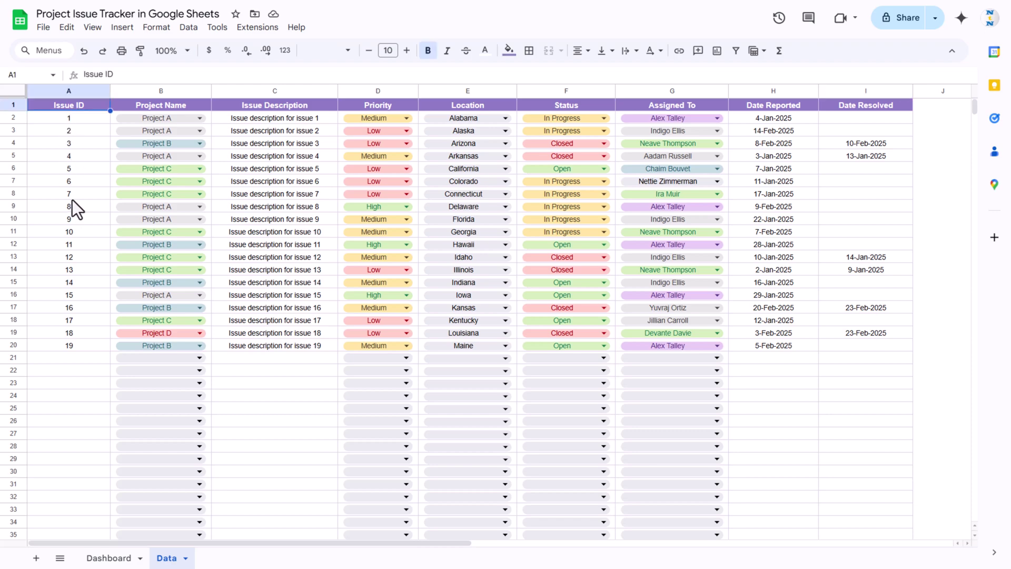
{"action": "left_click", "coordinate": [163, 106]}
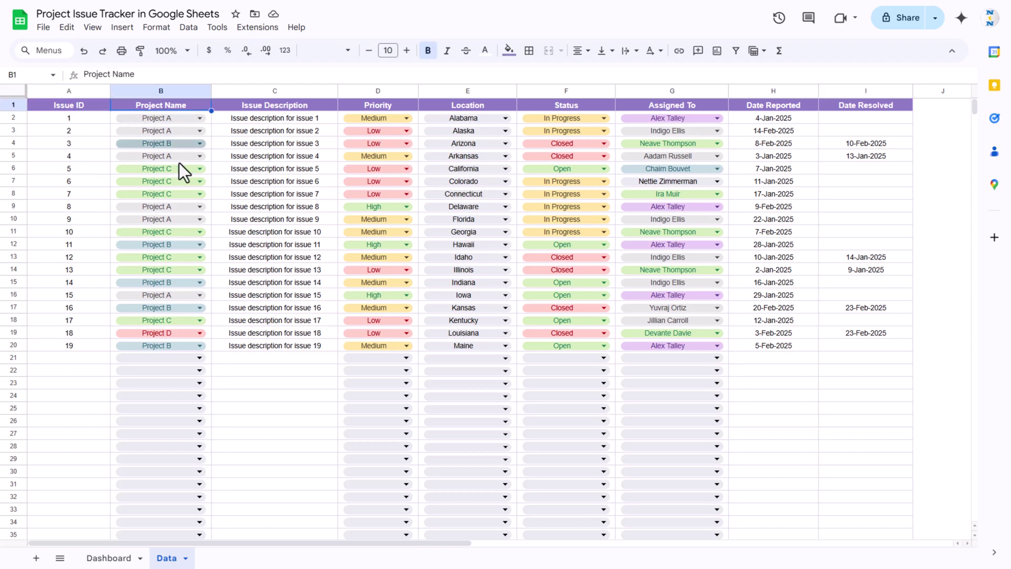
{"action": "left_click", "coordinate": [296, 107]}
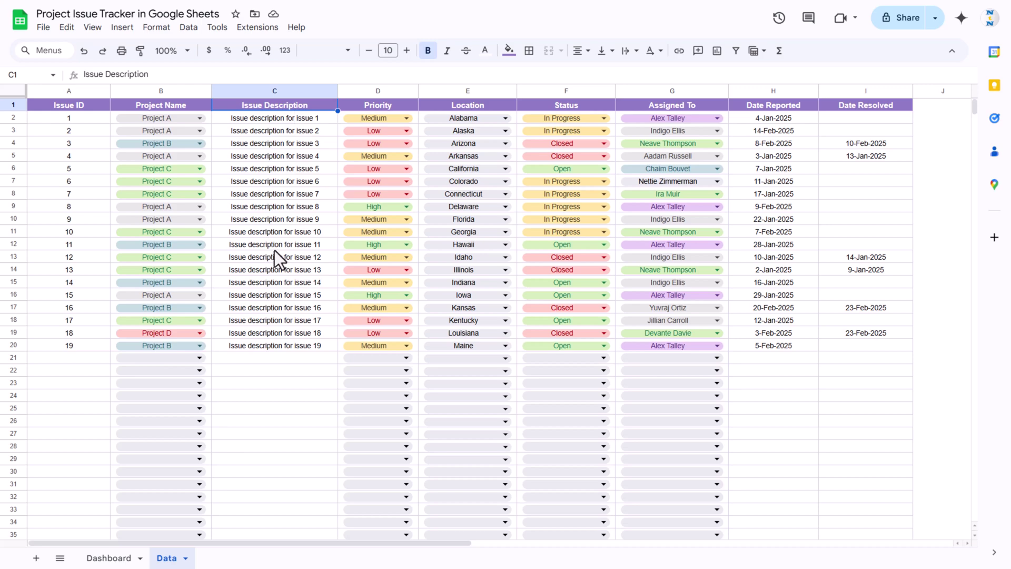
{"action": "left_click", "coordinate": [390, 106]}
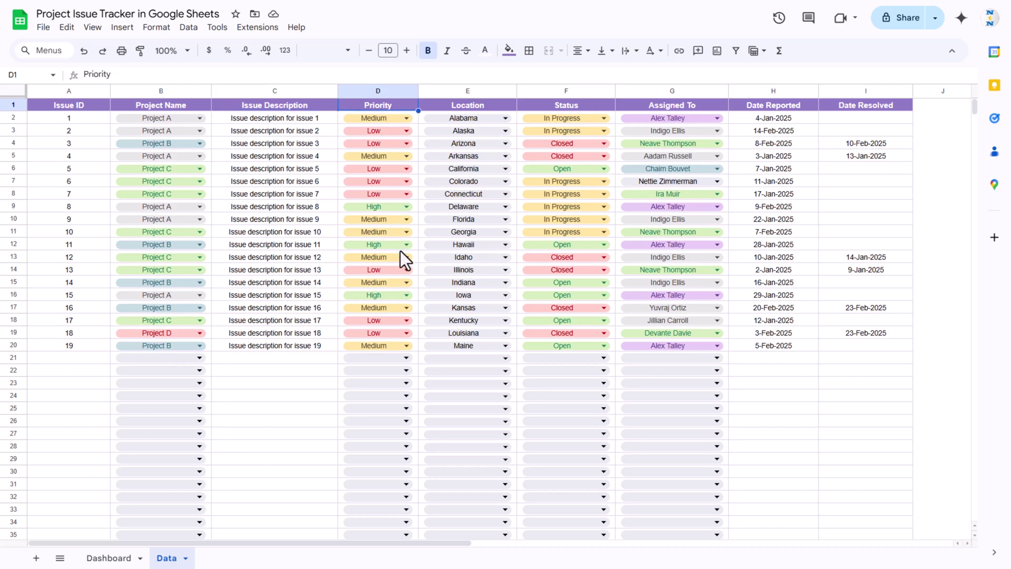
{"action": "left_click", "coordinate": [472, 104]}
{"action": "left_click", "coordinate": [588, 107]}
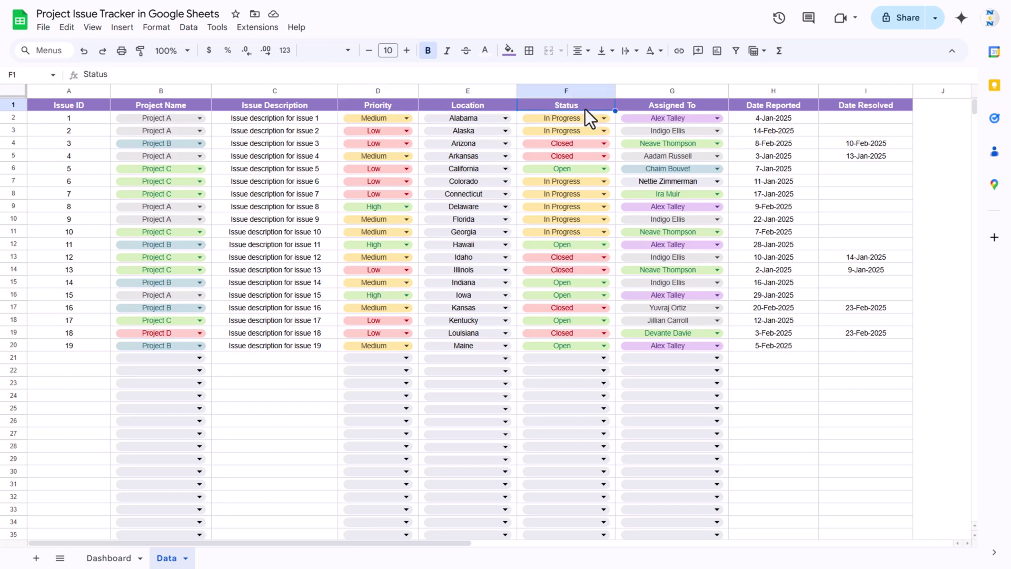
{"action": "left_click", "coordinate": [665, 108]}
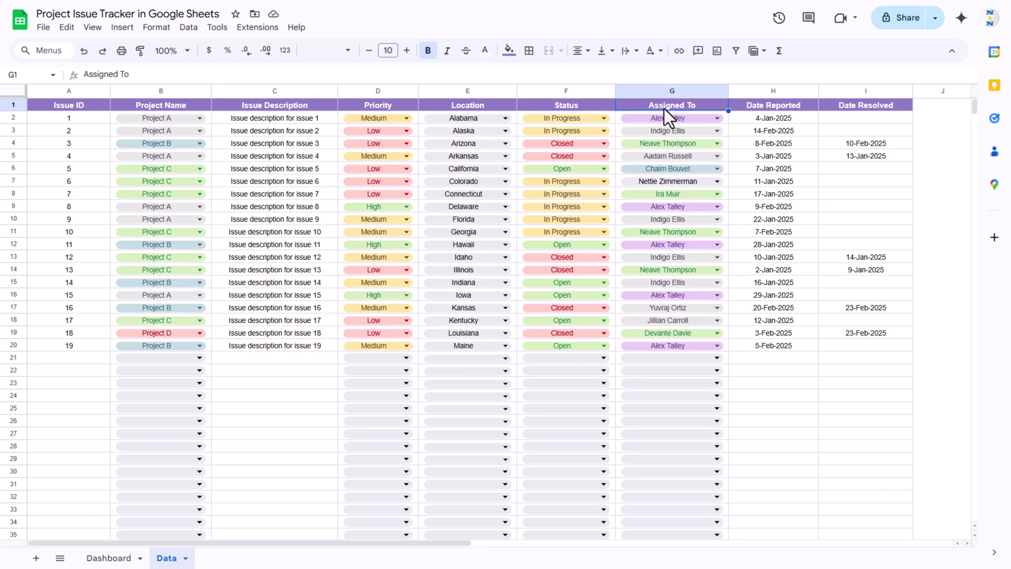
{"action": "left_click", "coordinate": [795, 108]}
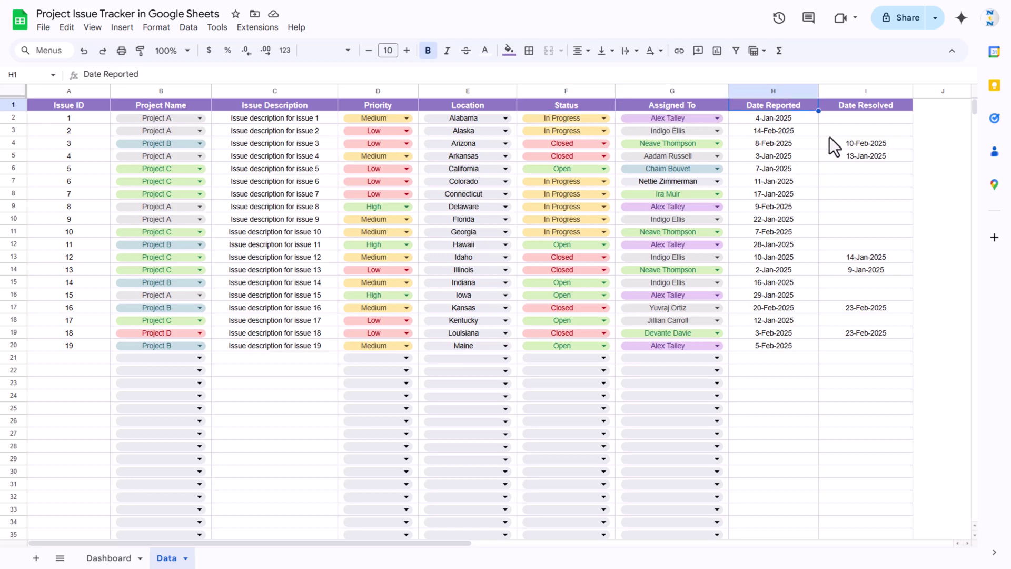
{"action": "left_click", "coordinate": [850, 108]}
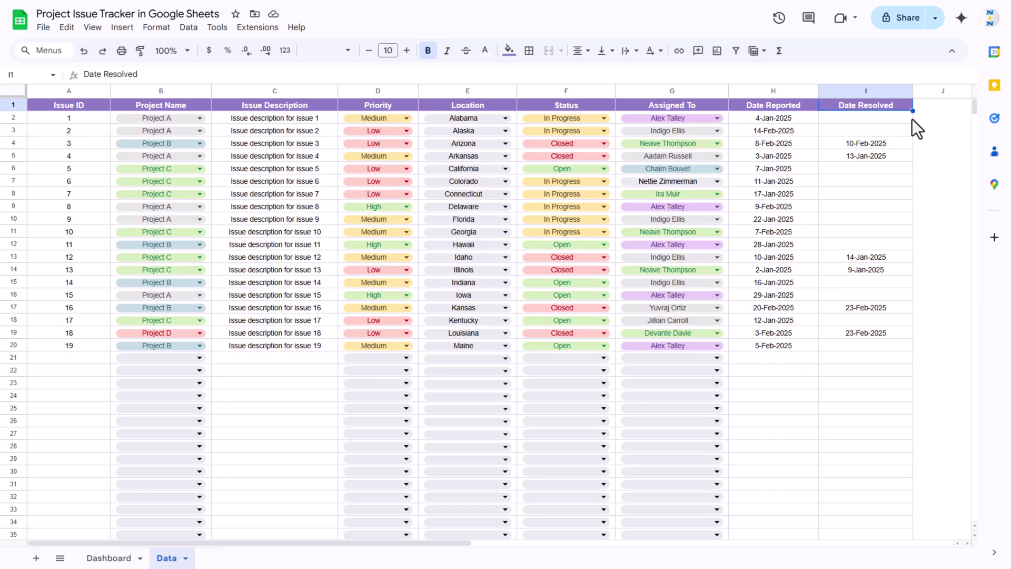
Step: Copy the issue table A1:I20 from the Data sheet and create a new blank spreadsheet
{"action": "left_click_drag", "start_coordinate": [70, 106], "coordinate": [877, 356]}
{"action": "key", "text": "ctrl+c"}
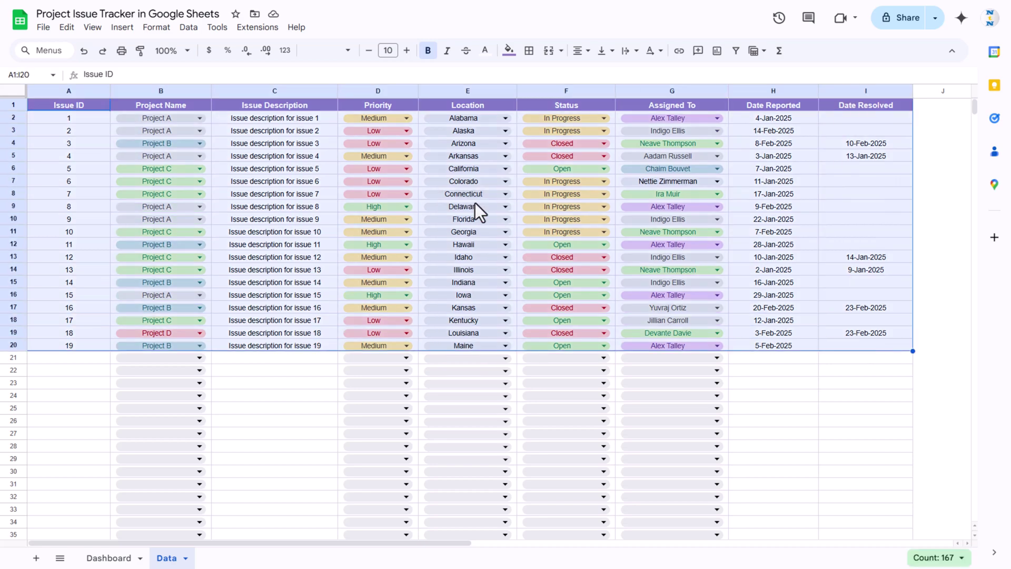
{"action": "left_click", "coordinate": [43, 28]}
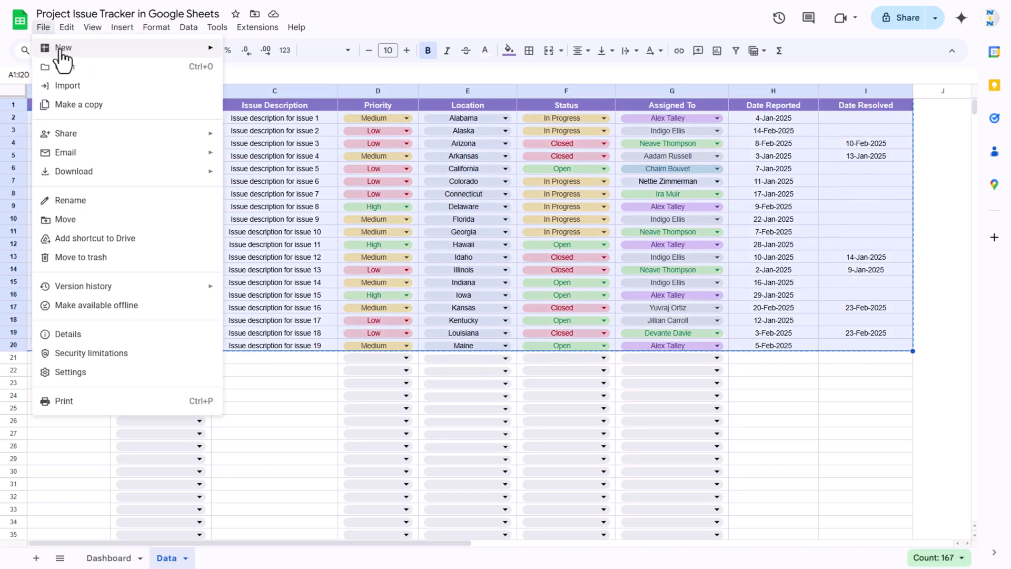
{"action": "mouse_move", "coordinate": [60, 49]}
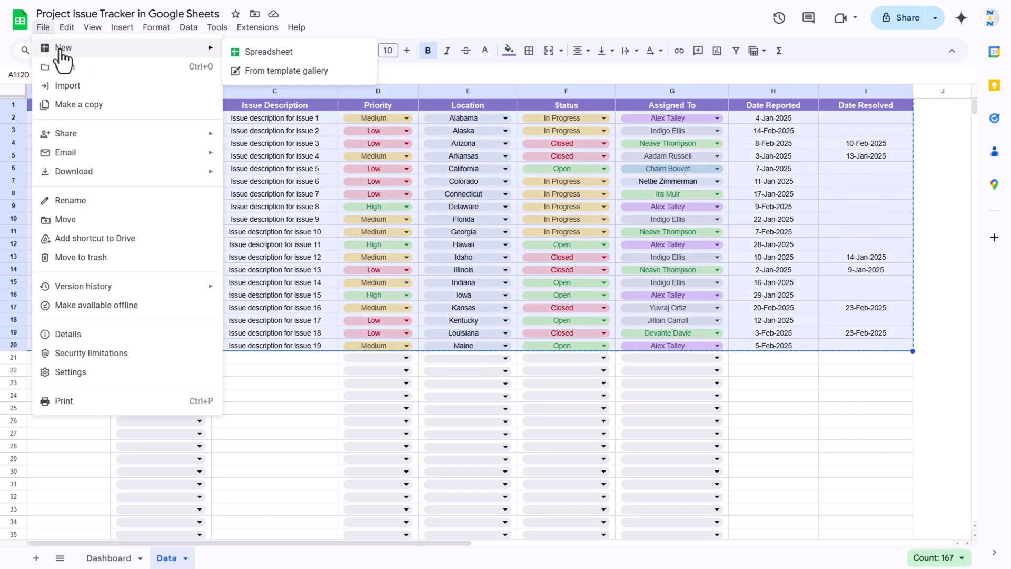
{"action": "left_click", "coordinate": [291, 53]}
Step: Paste the copied issue table as plain values into the new spreadsheet, starting at cell A1
{"action": "left_click", "coordinate": [172, 166]}
{"action": "left_click", "coordinate": [47, 108]}
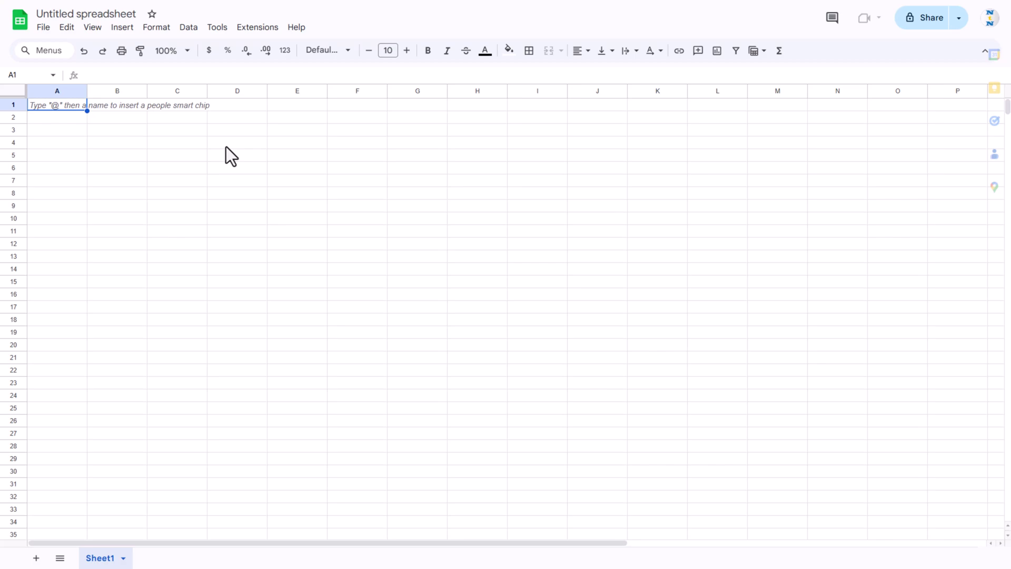
{"action": "key", "text": "ctrl+v"}
{"action": "left_click", "coordinate": [51, 116]}
Step: Center the contents of columns A to I horizontally and align them to the middle vertically
{"action": "left_click", "coordinate": [125, 106]}
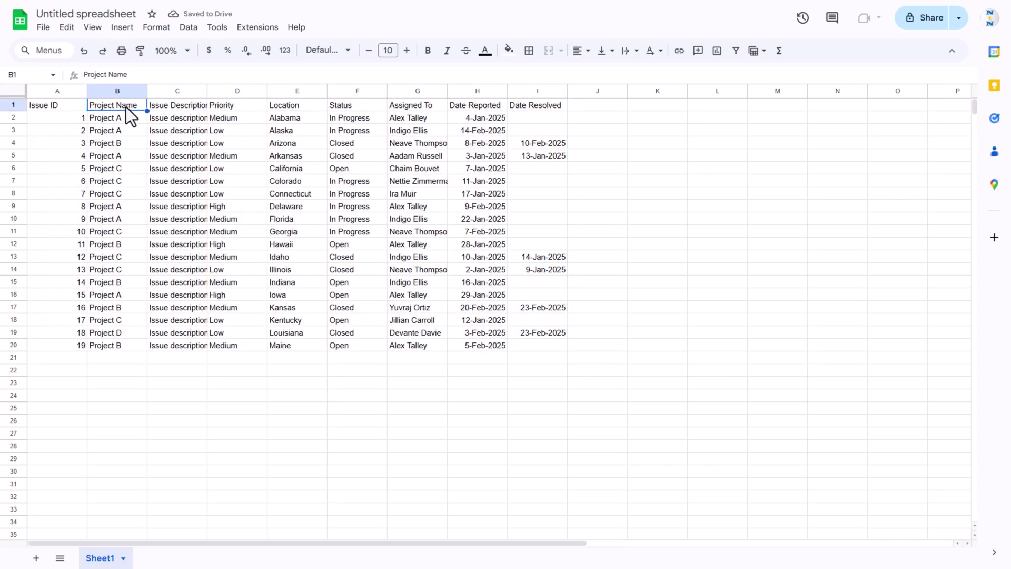
{"action": "key", "text": "ctrl+a"}
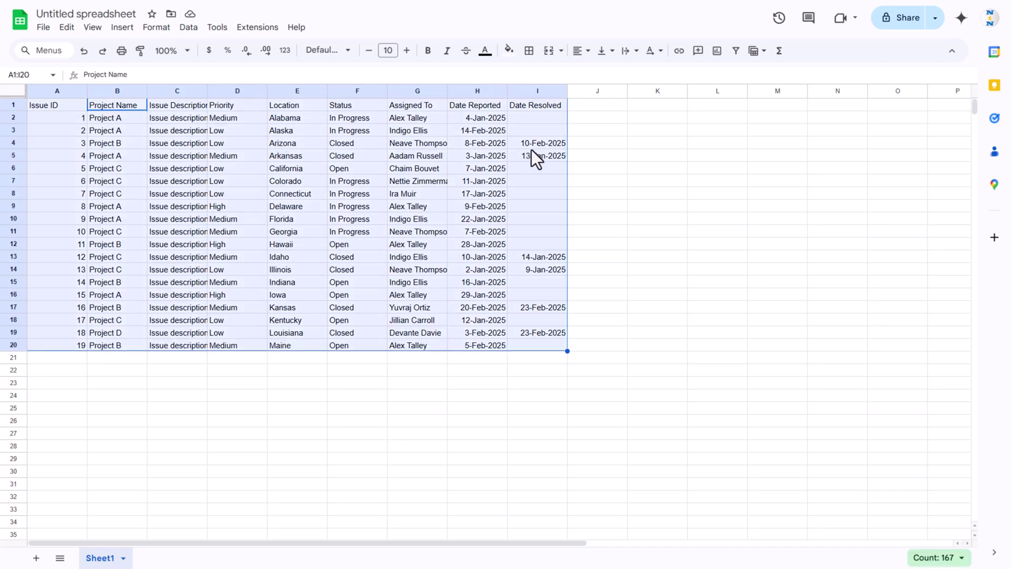
{"action": "key", "text": "ctrl+space"}
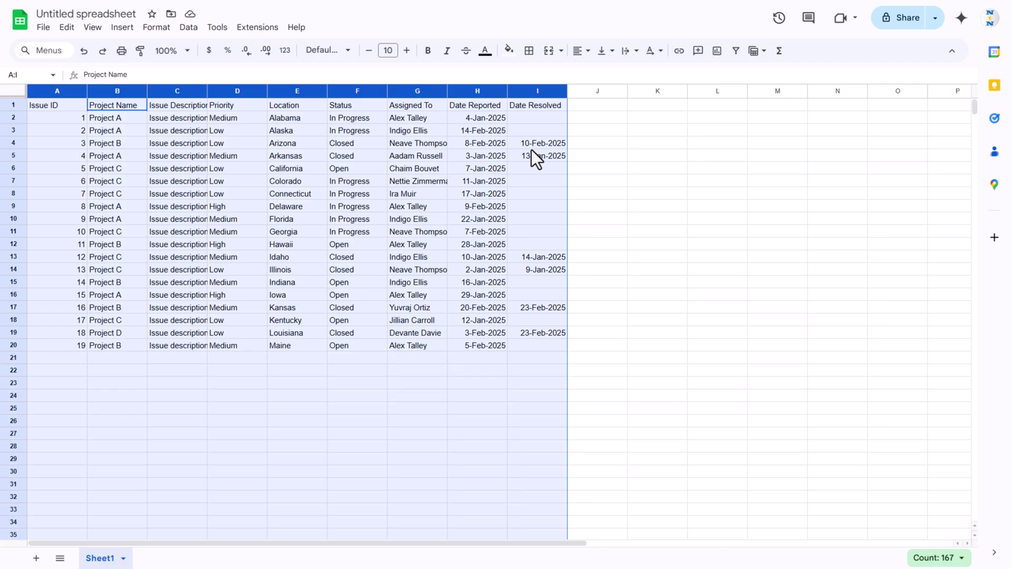
{"action": "left_click", "coordinate": [581, 50]}
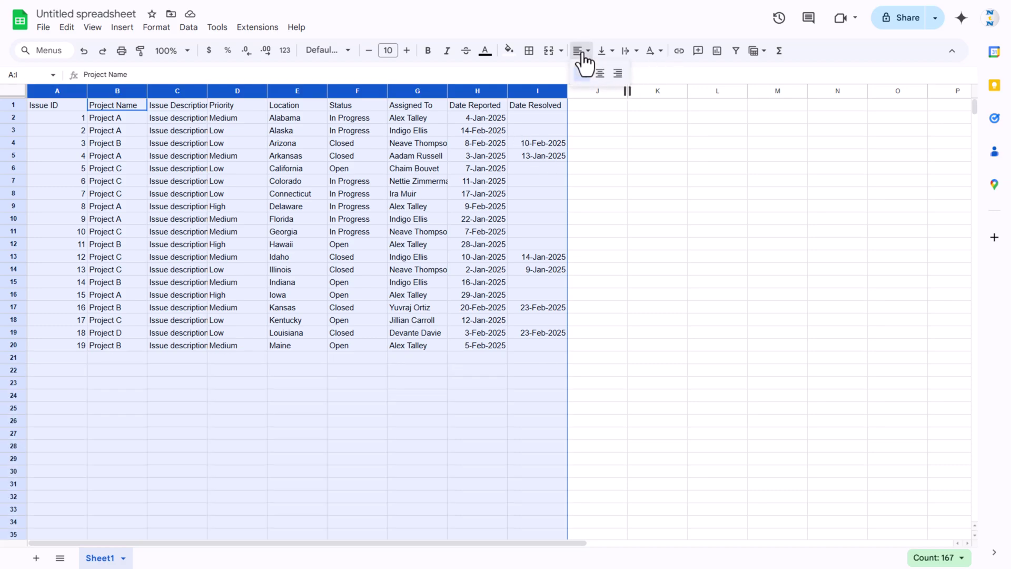
{"action": "left_click", "coordinate": [601, 74]}
{"action": "left_click", "coordinate": [609, 51]}
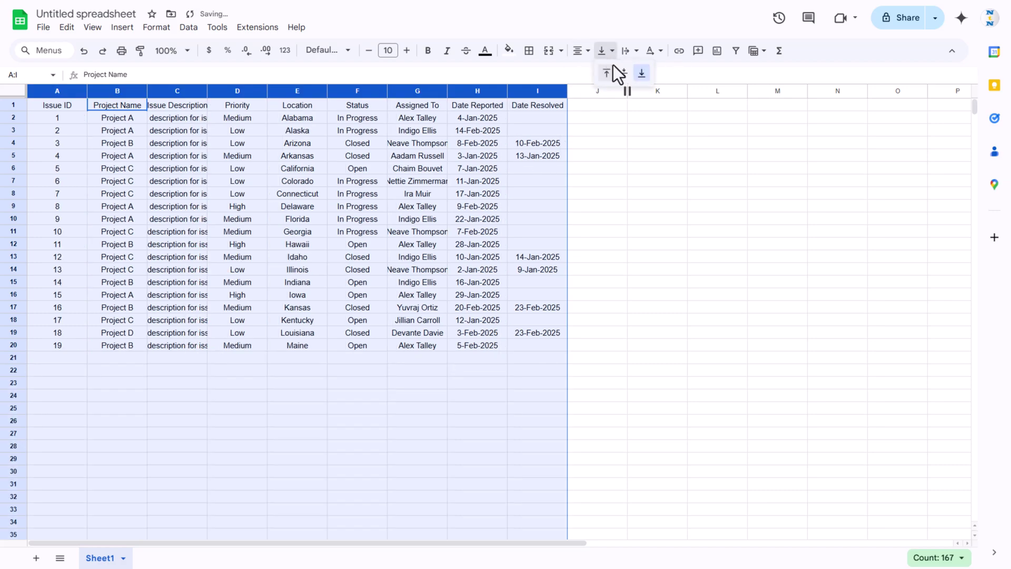
{"action": "left_click", "coordinate": [626, 74]}
Step: Widen the Issue Description column until its full text fits
{"action": "left_click", "coordinate": [227, 130]}
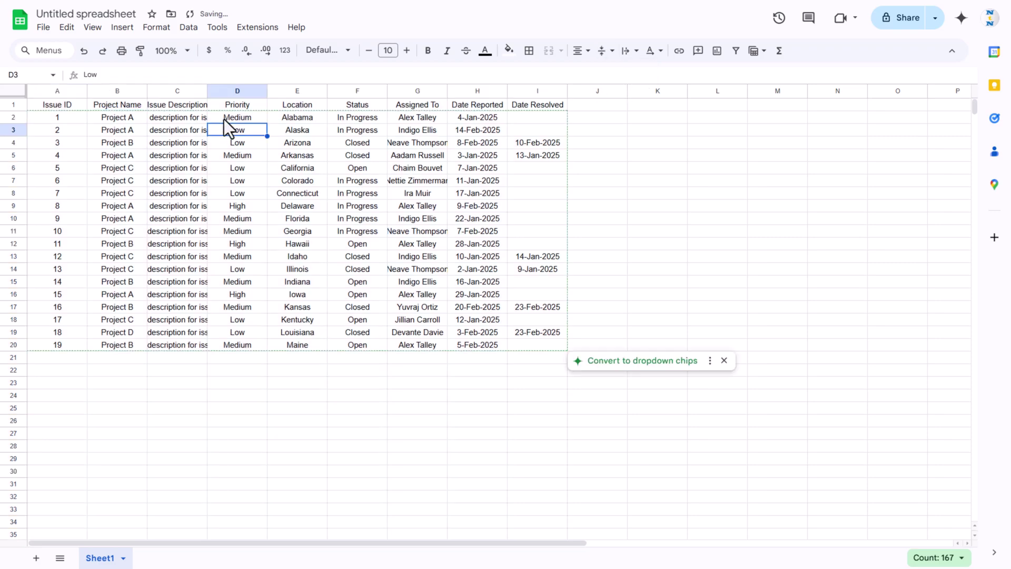
{"action": "left_click", "coordinate": [205, 89]}
{"action": "left_click_drag", "start_coordinate": [203, 86], "coordinate": [304, 90]}
{"action": "key", "text": "Down"}
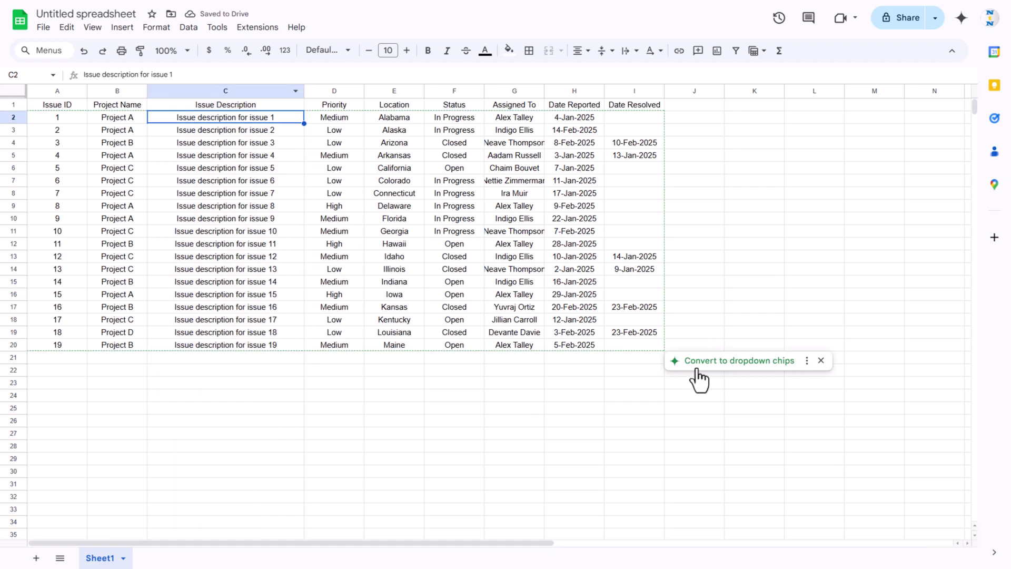
Step: Accept the suggested conversion to dropdown chips, then widen the Priority and Status columns to fit the chips
{"action": "left_click", "coordinate": [715, 365]}
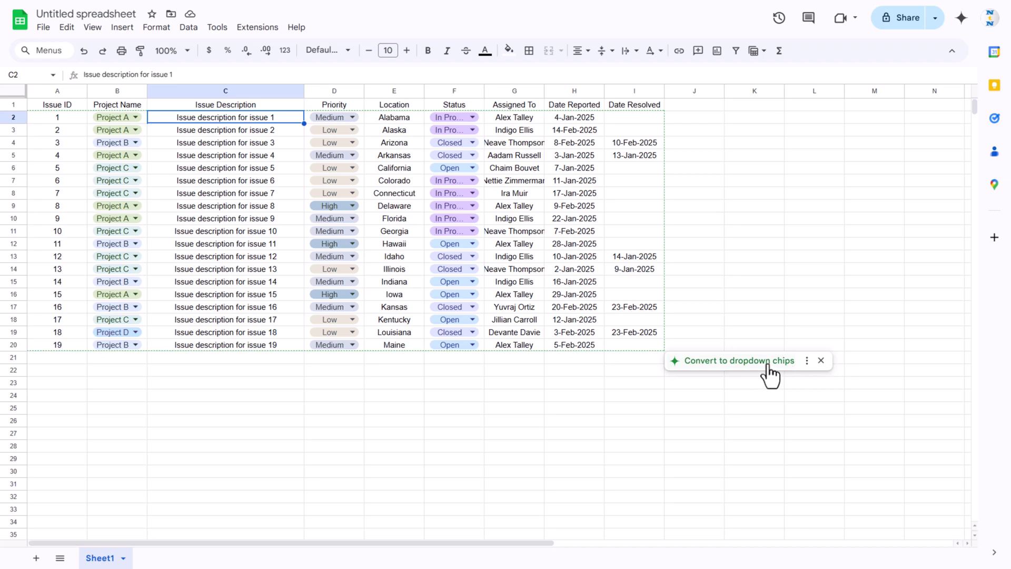
{"action": "key", "text": "Escape"}
{"action": "left_click", "coordinate": [375, 129]}
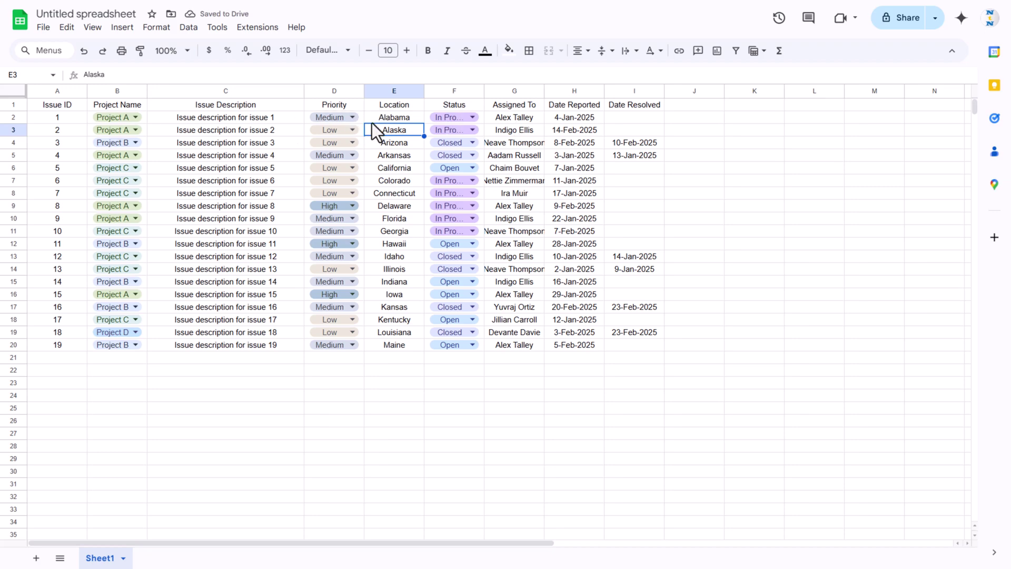
{"action": "left_click_drag", "start_coordinate": [364, 91], "coordinate": [391, 90]}
{"action": "left_click_drag", "start_coordinate": [510, 91], "coordinate": [543, 90]}
Step: Recolor the Priority dropdown options with Medium light yellow, Low light green and High light red, applying the change to all matching dropdowns
{"action": "left_click", "coordinate": [389, 170]}
{"action": "right_click", "coordinate": [389, 169]}
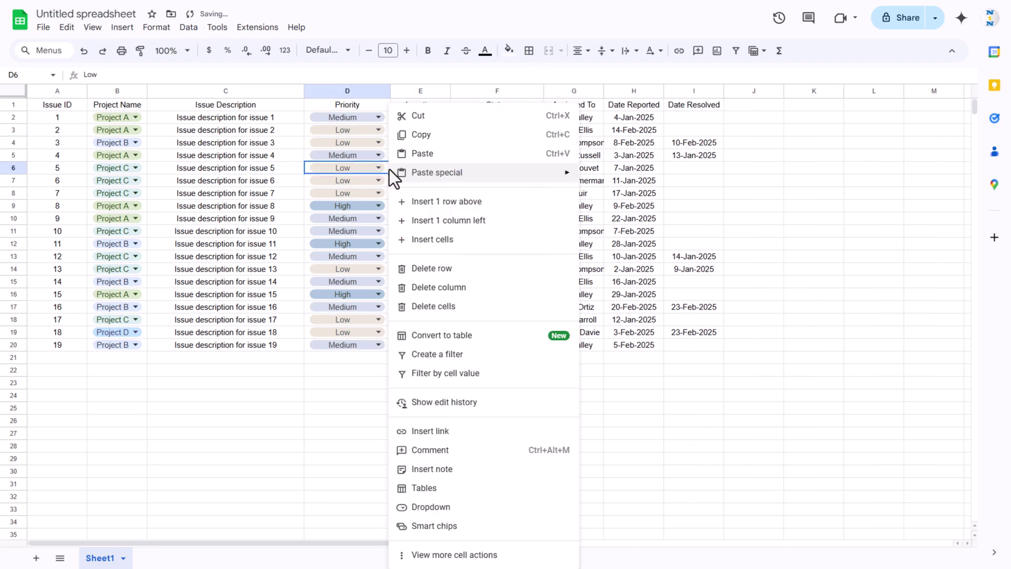
{"action": "left_click", "coordinate": [451, 507]}
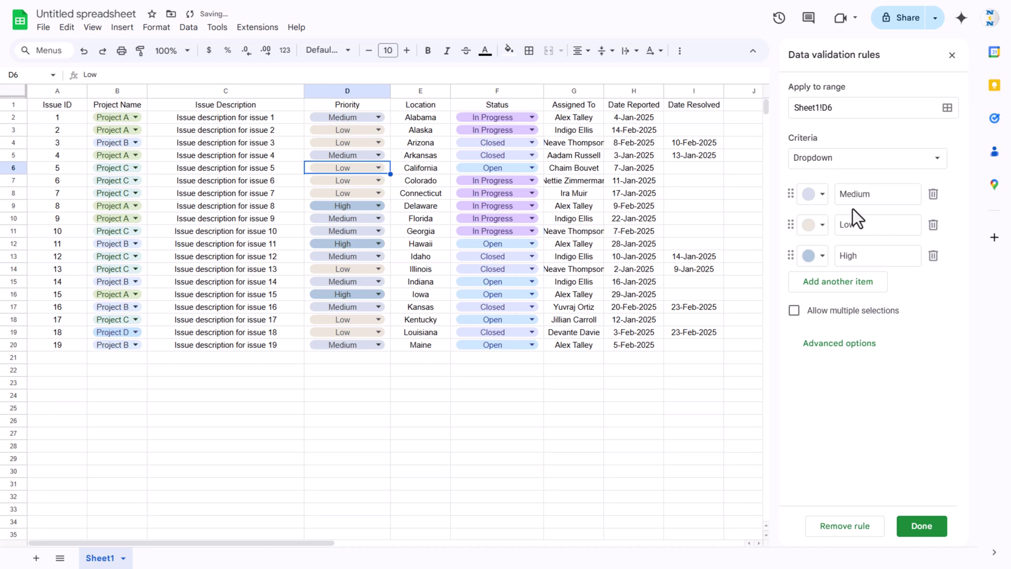
{"action": "left_click", "coordinate": [820, 195]}
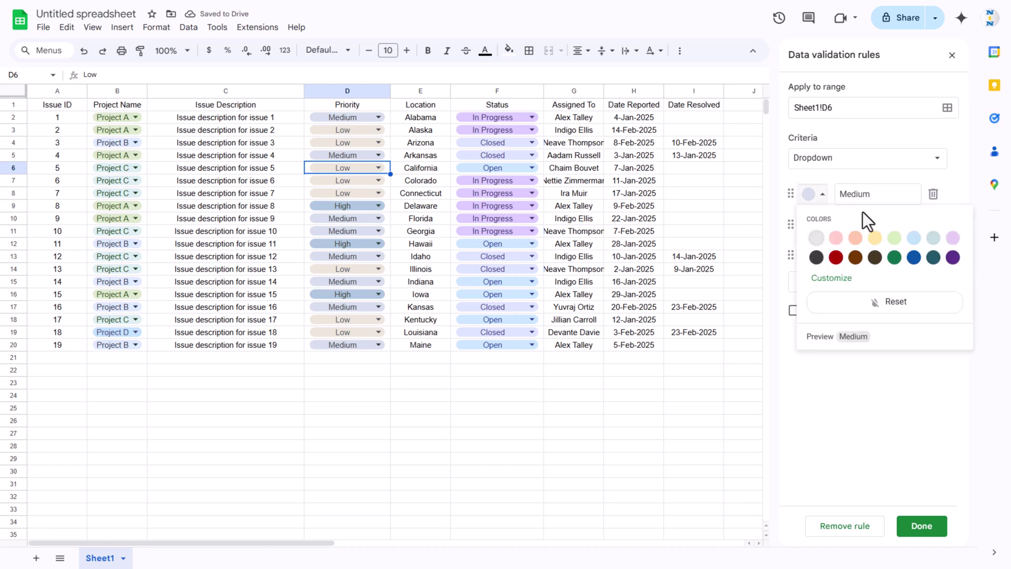
{"action": "left_click", "coordinate": [878, 245]}
{"action": "left_click", "coordinate": [819, 225]}
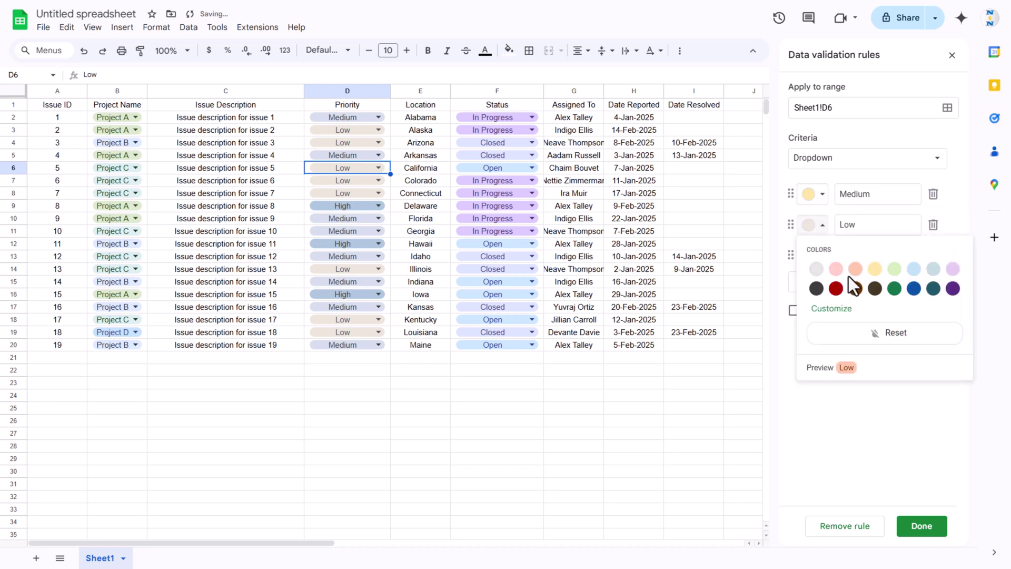
{"action": "left_click", "coordinate": [895, 269]}
{"action": "left_click", "coordinate": [817, 256]}
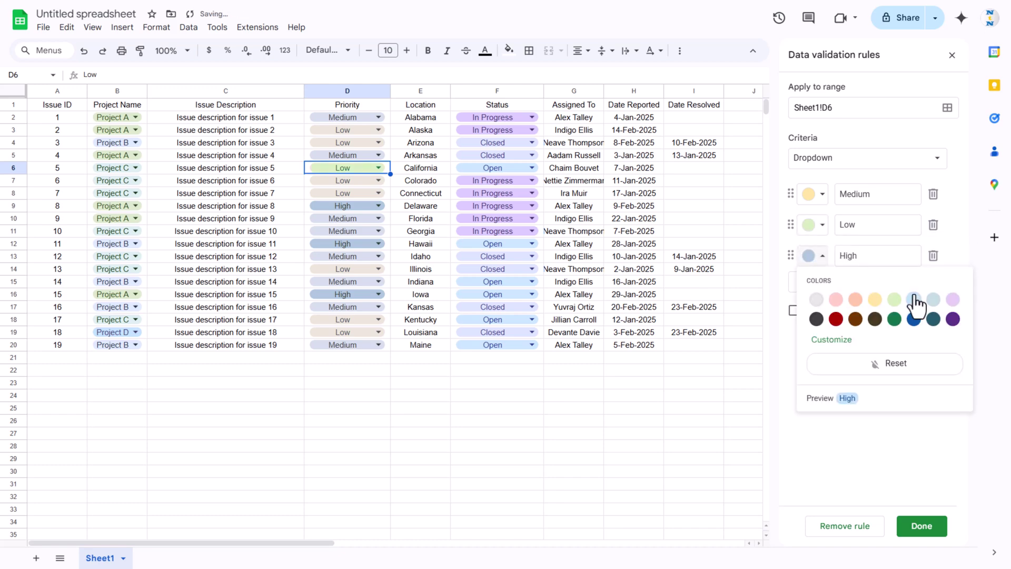
{"action": "left_click", "coordinate": [836, 299]}
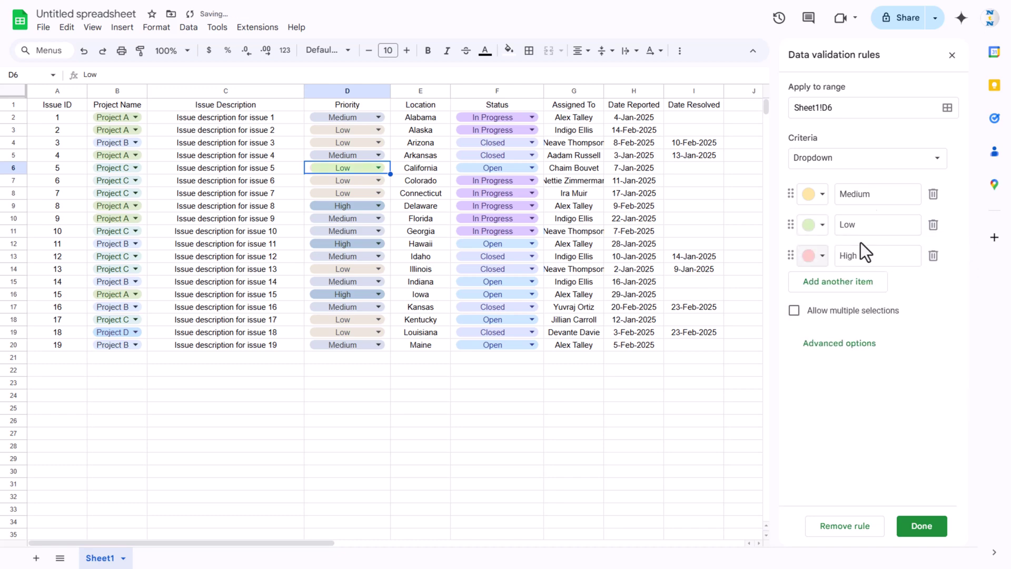
{"action": "left_click", "coordinate": [922, 525]}
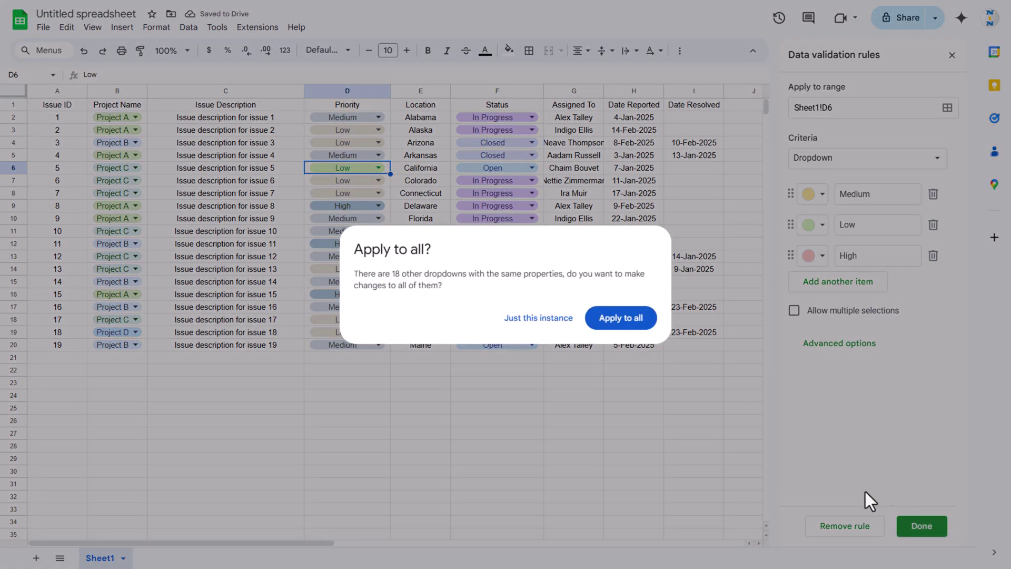
{"action": "left_click", "coordinate": [617, 327]}
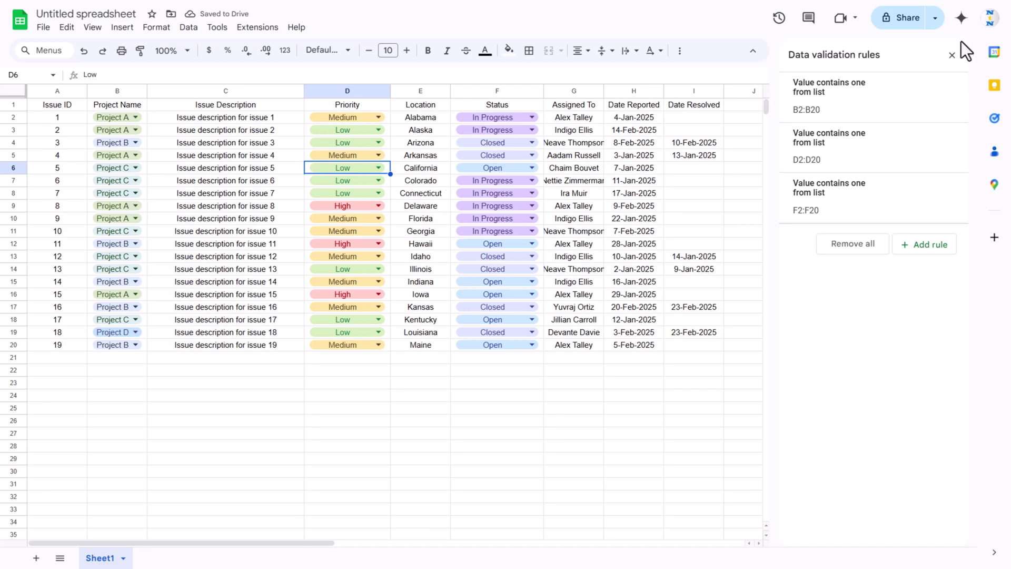
{"action": "left_click", "coordinate": [953, 54]}
Step: Add light purple borders around all cells in columns A to I
{"action": "left_click", "coordinate": [695, 106]}
{"action": "left_click_drag", "start_coordinate": [84, 106], "coordinate": [732, 350]}
{"action": "key", "text": "ctrl+space"}
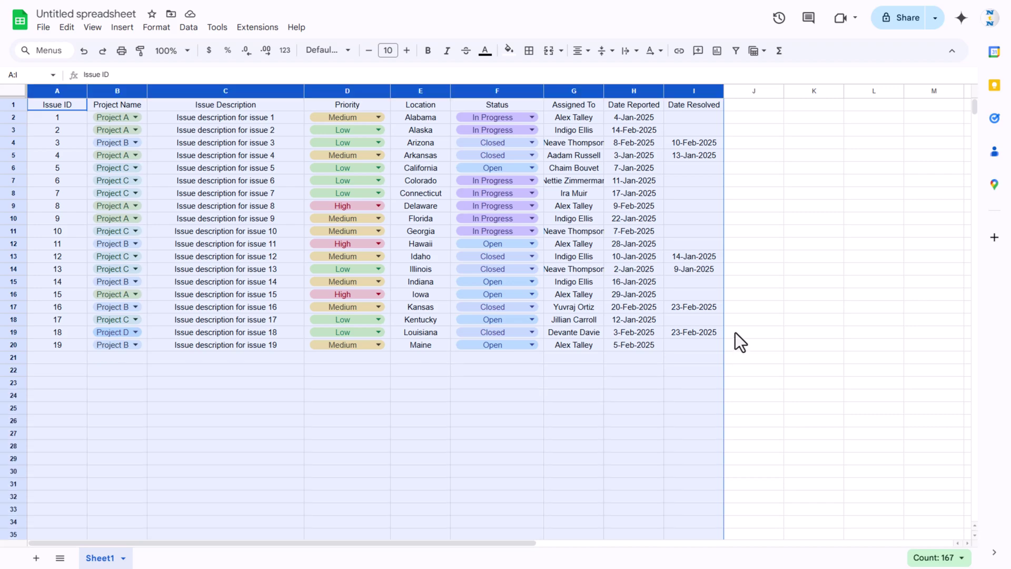
{"action": "left_click", "coordinate": [529, 51]}
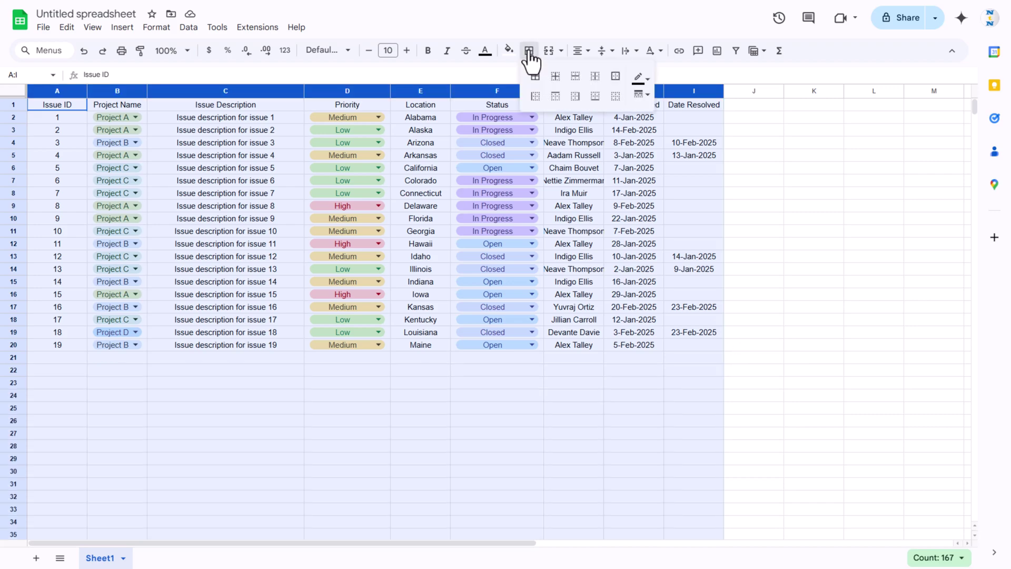
{"action": "left_click", "coordinate": [642, 77]}
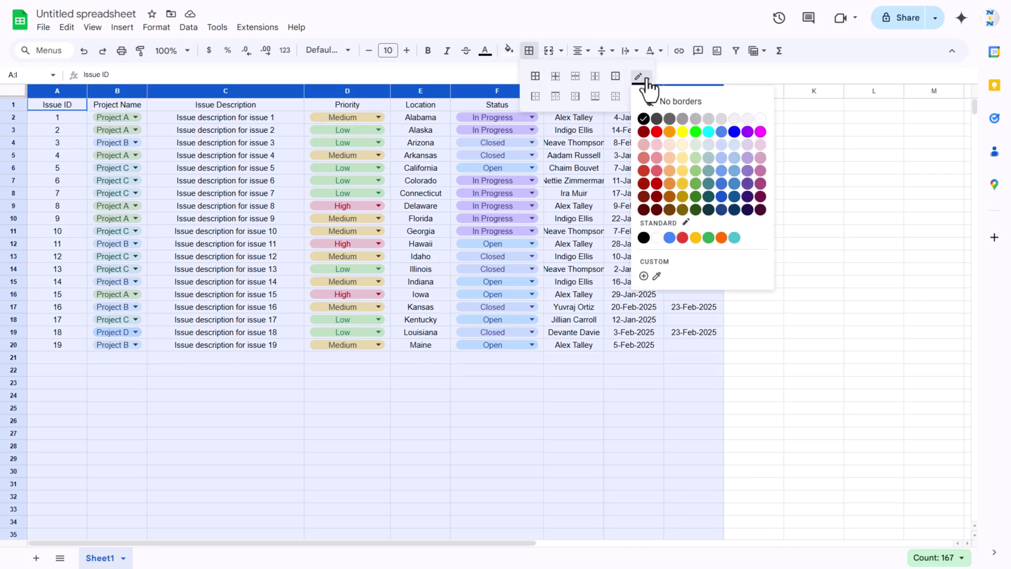
{"action": "left_click", "coordinate": [748, 157]}
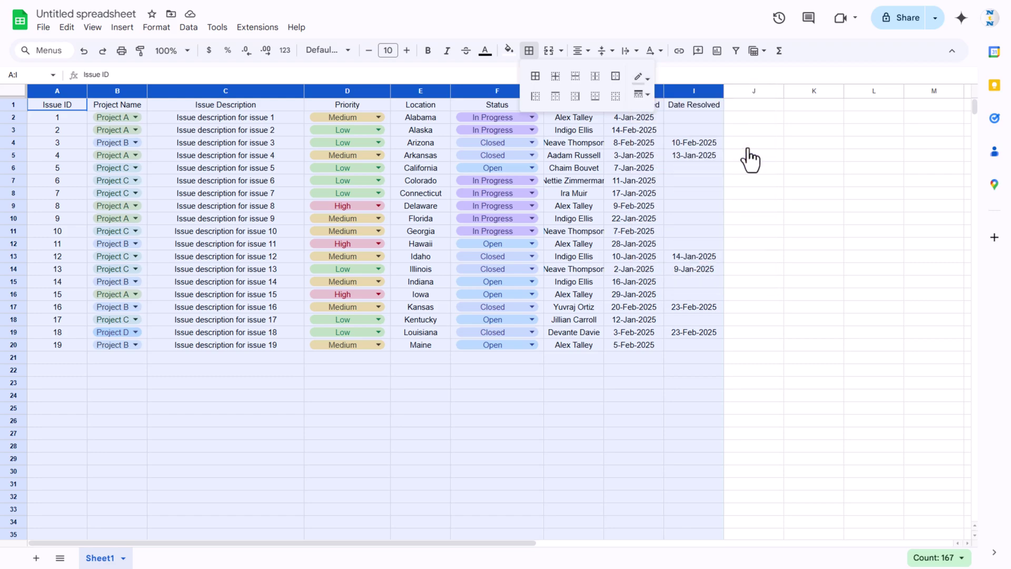
{"action": "left_click", "coordinate": [535, 79]}
Step: Format the header row A1:I1 with a dark purple 1 fill and bold white text
{"action": "left_click_drag", "start_coordinate": [49, 107], "coordinate": [688, 105]}
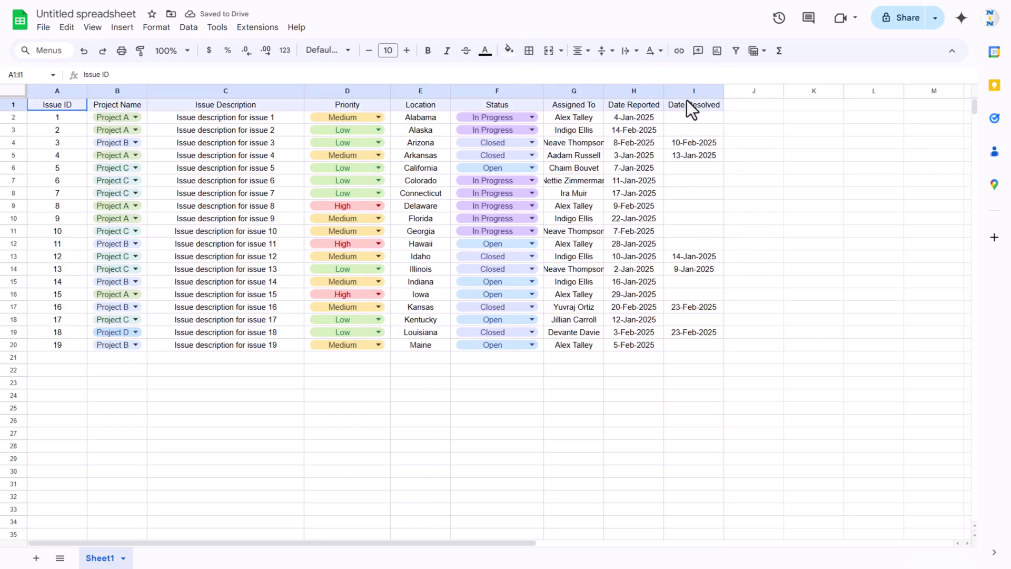
{"action": "left_click", "coordinate": [509, 50]}
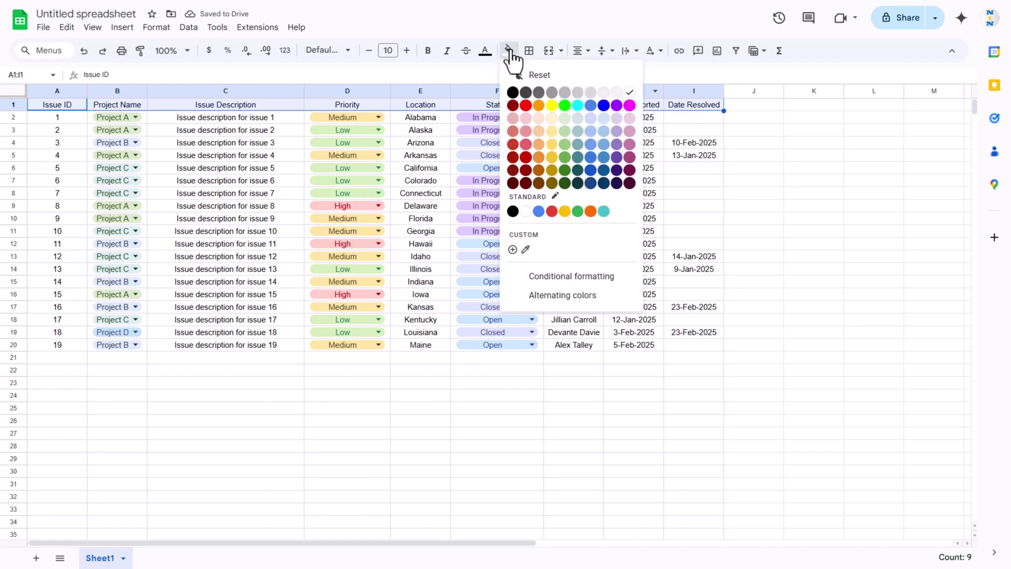
{"action": "left_click", "coordinate": [617, 157]}
{"action": "left_click", "coordinate": [486, 50]}
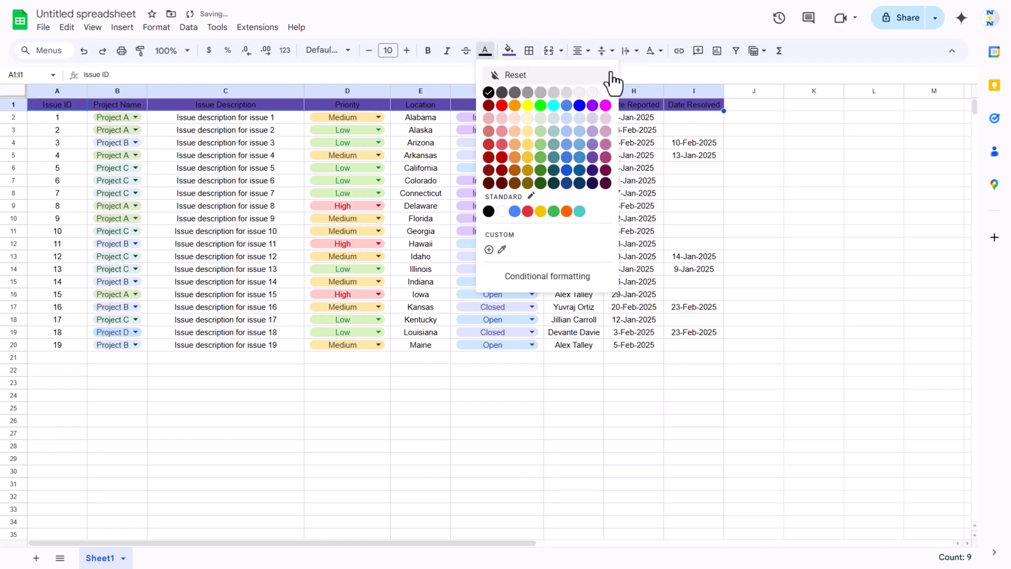
{"action": "left_click", "coordinate": [606, 95]}
{"action": "left_click", "coordinate": [427, 50]}
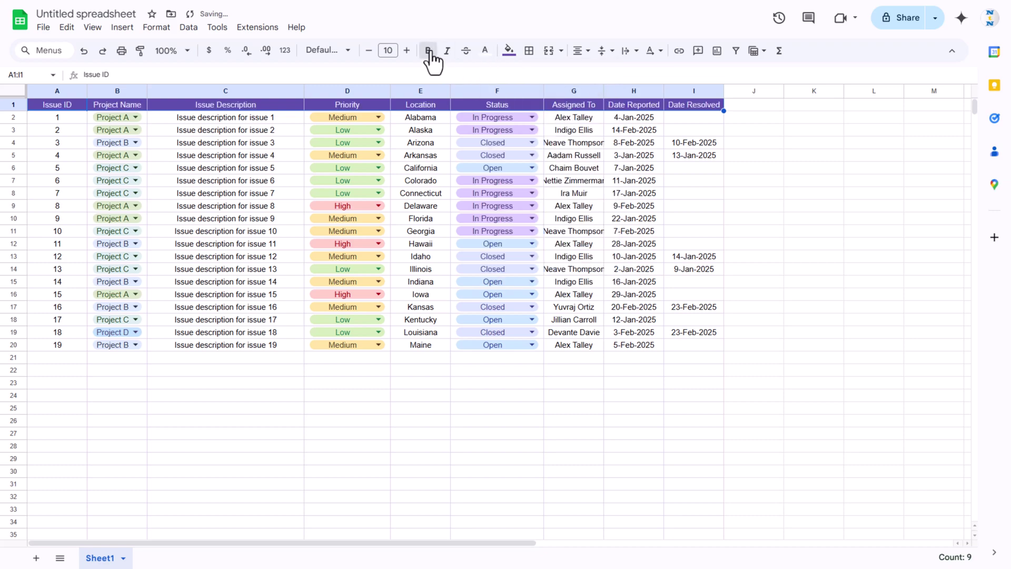
Step: Hide the gridlines on the issue data sheet
{"action": "left_click", "coordinate": [100, 30]}
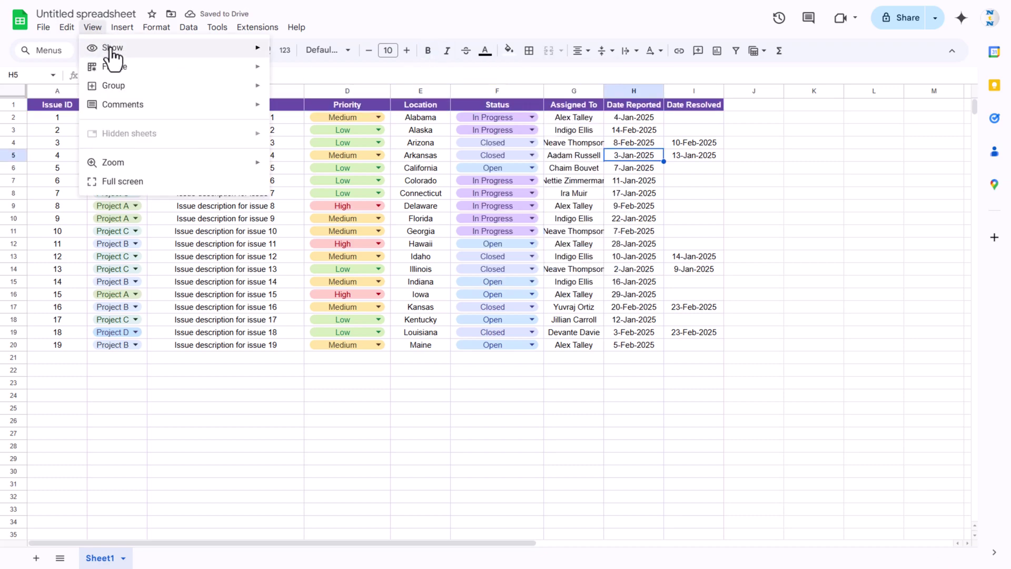
{"action": "mouse_move", "coordinate": [110, 57]}
{"action": "left_click", "coordinate": [309, 72]}
{"action": "left_click", "coordinate": [682, 171]}
Step: Widen the Assigned To, Date Reported and Date Resolved columns equally so their full contents fit
{"action": "left_click_drag", "start_coordinate": [688, 91], "coordinate": [686, 124]}
{"action": "left_click", "coordinate": [587, 114]}
{"action": "left_click", "coordinate": [665, 143]}
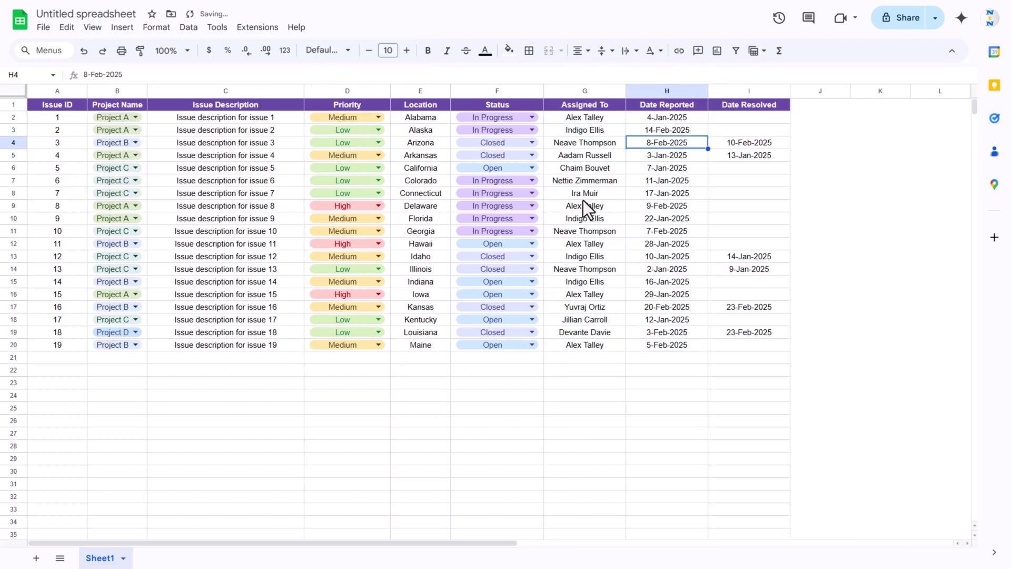
Step: Rename the issue table's sheet as Data
{"action": "double_click", "coordinate": [99, 558]}
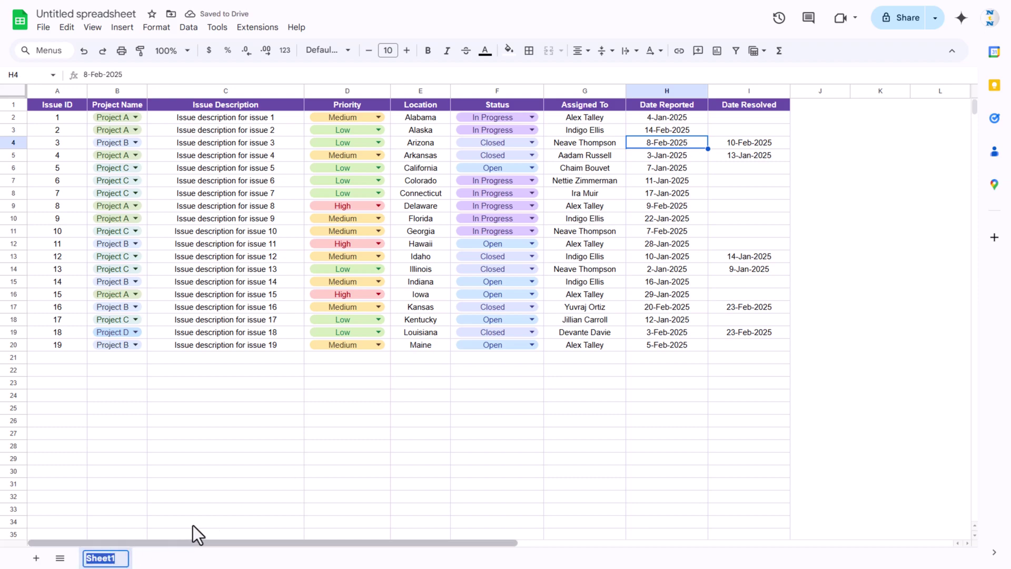
{"action": "type", "text": "Data"}
{"action": "key", "text": "Return"}
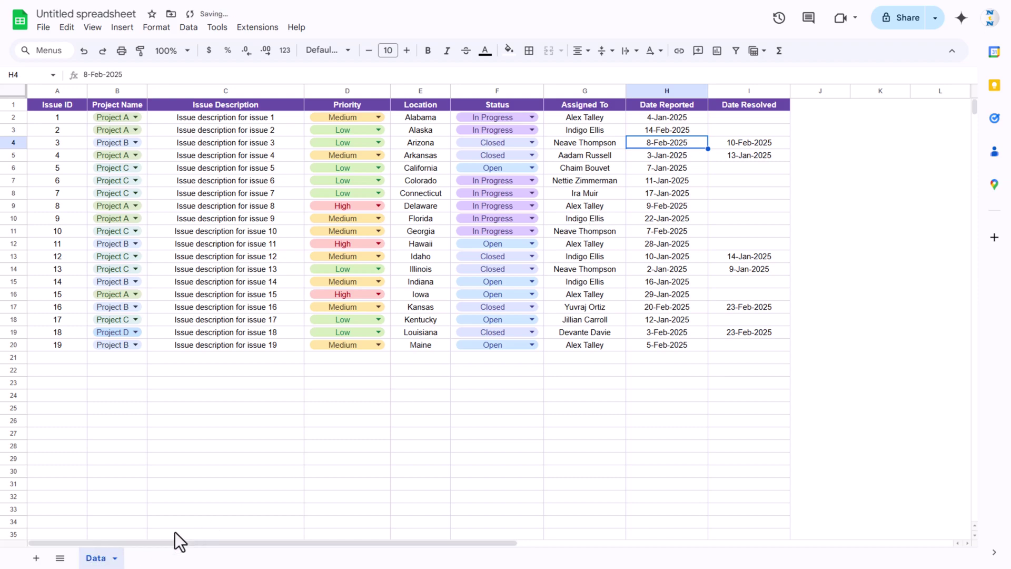
Step: Add a new sheet and name it Dashboard
{"action": "left_click", "coordinate": [36, 558]}
{"action": "double_click", "coordinate": [148, 558]}
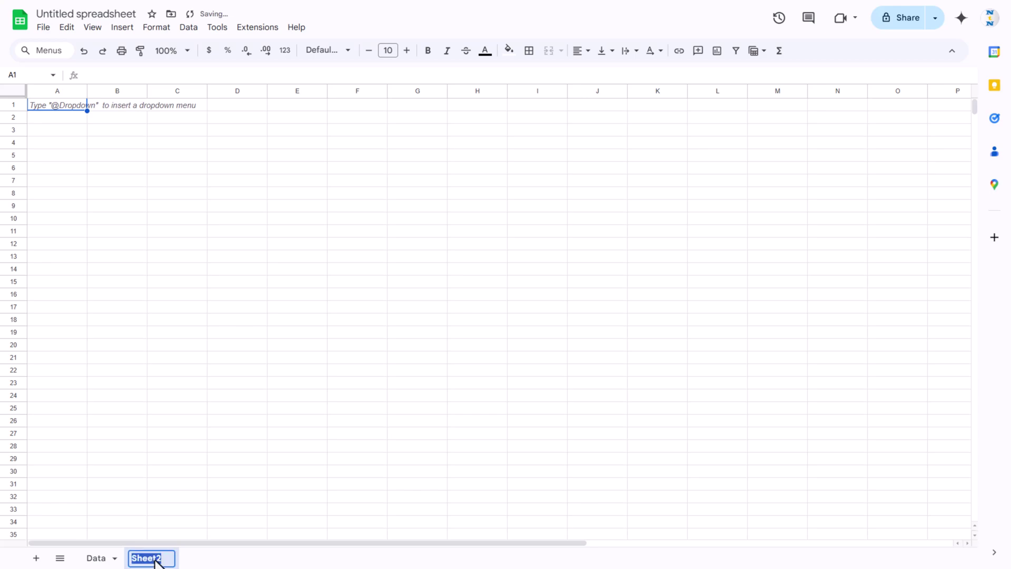
{"action": "type", "text": "Dashboar"}
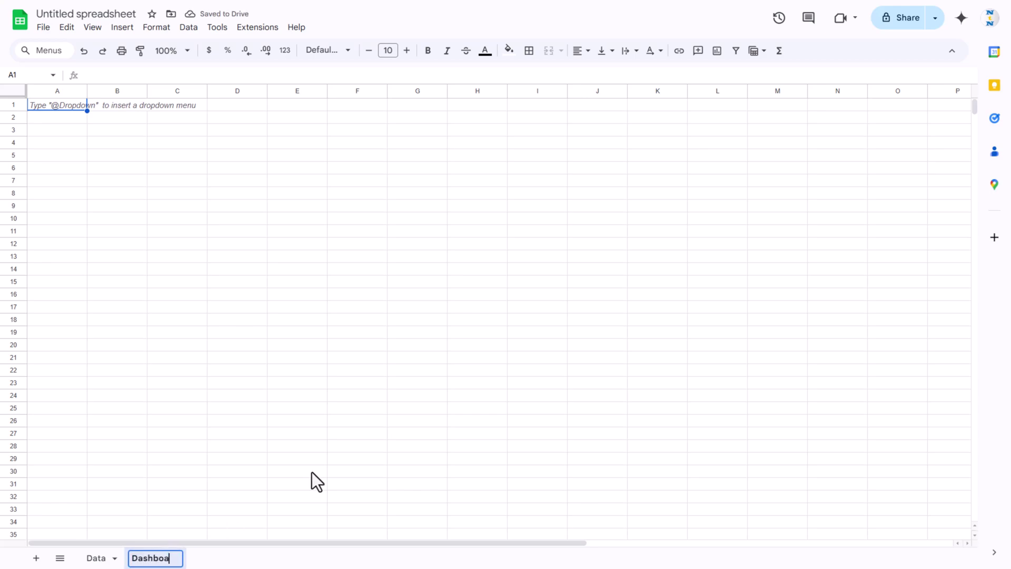
{"action": "type", "text": "d"}
{"action": "key", "text": "Return"}
{"action": "left_click", "coordinate": [354, 168]}
{"action": "left_click", "coordinate": [271, 147]}
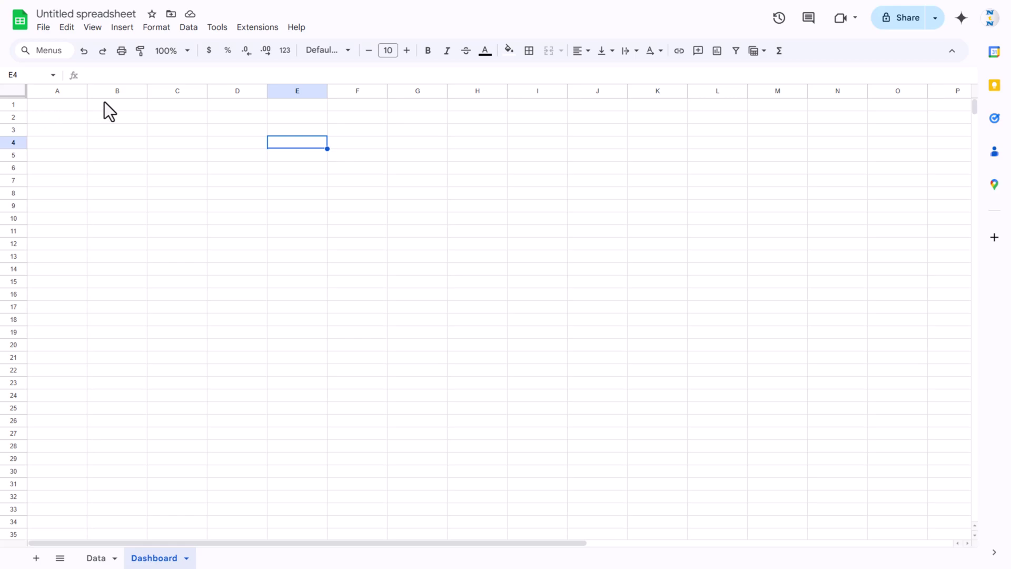
Step: Fill the range A1:C50 on the Dashboard sheet with dark purple 3
{"action": "left_click_drag", "start_coordinate": [79, 104], "coordinate": [106, 103]}
{"action": "left_click_drag", "start_coordinate": [182, 102], "coordinate": [188, 103]}
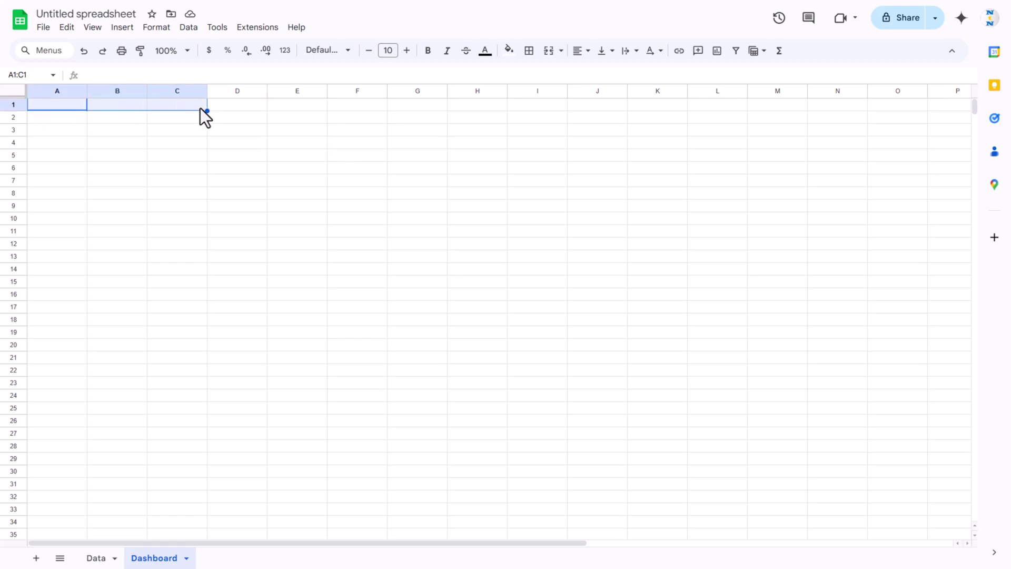
{"action": "key", "text": "shift+Down"}
{"action": "key", "text": "shift+Down"}
{"action": "key", "text": "shift+Down"}
{"action": "key", "text": "shift+Down"}
{"action": "key", "text": "shift+Down"}
{"action": "key", "text": "shift+Down"}
{"action": "key", "text": "shift+Down"}
{"action": "key", "text": "shift+Down"}
{"action": "key", "text": "shift+Down"}
{"action": "key", "text": "shift+Down"}
{"action": "key", "text": "shift+Down"}
{"action": "key", "text": "shift+Down"}
{"action": "key", "text": "shift+Down"}
{"action": "key", "text": "shift+Down"}
{"action": "key", "text": "shift+Down"}
{"action": "key", "text": "shift+Down"}
{"action": "key", "text": "shift+Down"}
{"action": "key", "text": "shift+Down"}
{"action": "key", "text": "shift+Down"}
{"action": "key", "text": "shift+Down"}
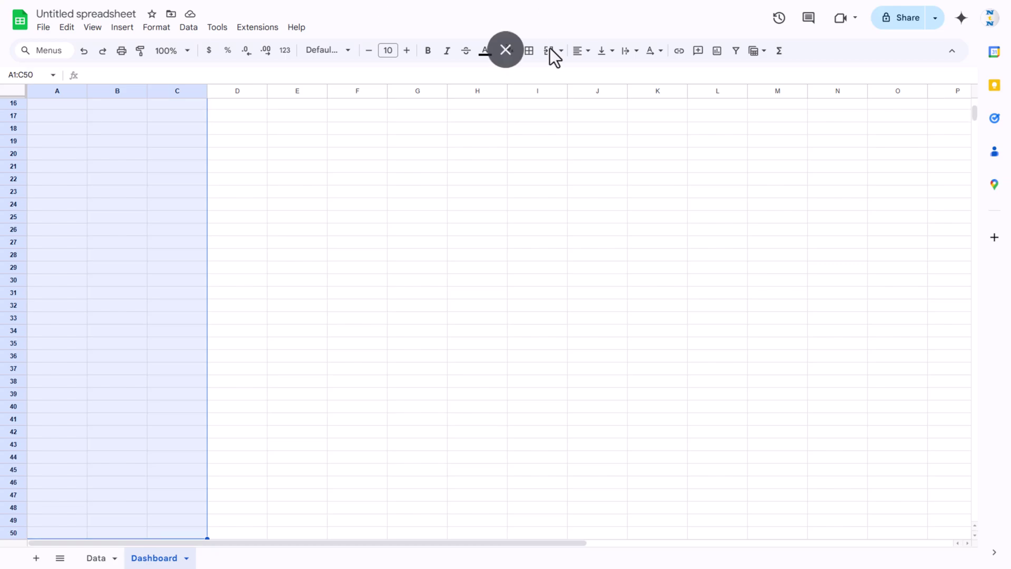
{"action": "left_click", "coordinate": [509, 52]}
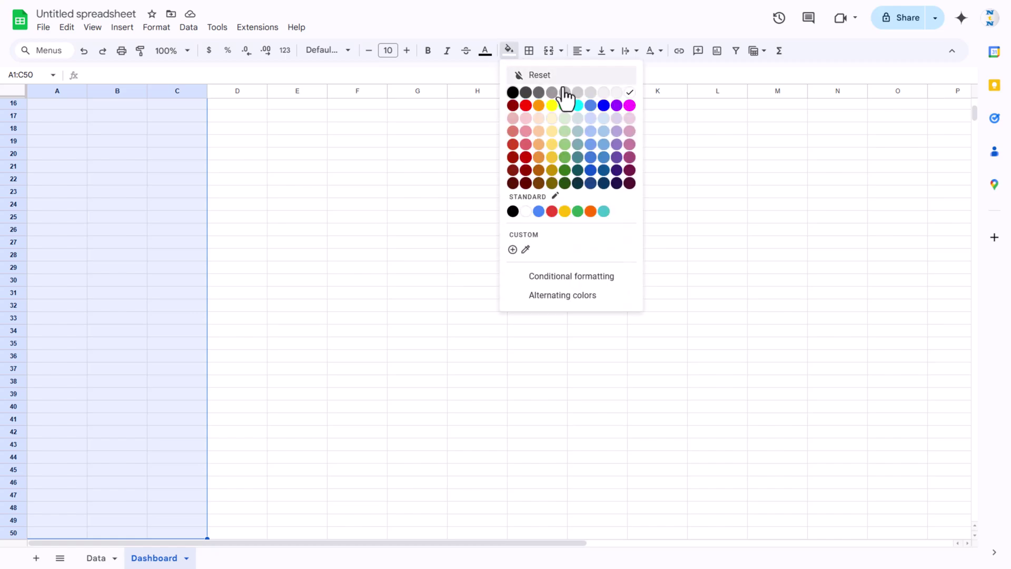
{"action": "left_click", "coordinate": [617, 169]}
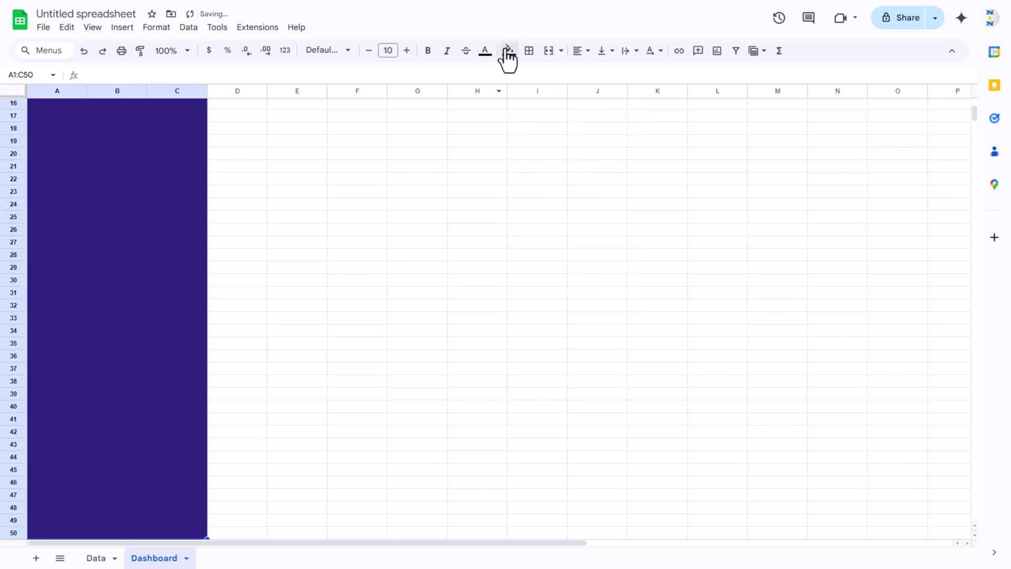
{"action": "left_click", "coordinate": [509, 51]}
{"action": "left_click", "coordinate": [617, 183]}
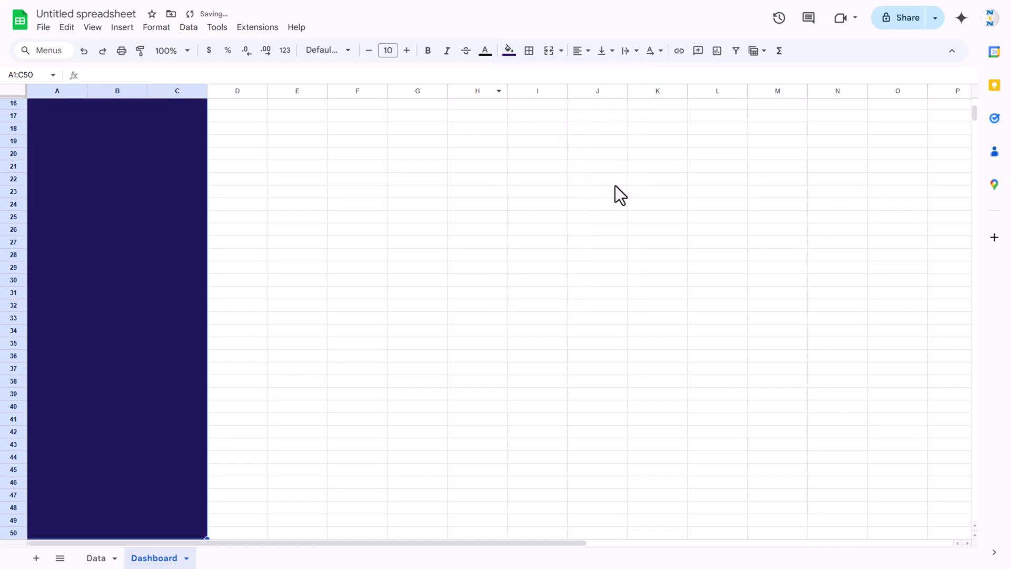
Step: Fill the range D16:U50 beside the dark purple band with light purple
{"action": "left_click", "coordinate": [232, 105]}
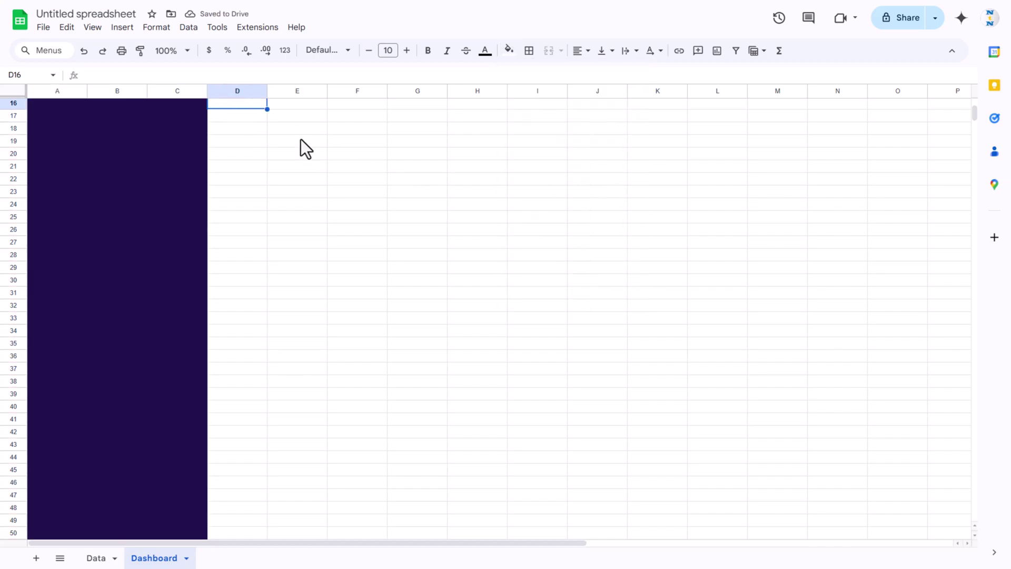
{"action": "key", "text": "shift+Right"}
{"action": "key", "text": "shift+Right"}
{"action": "key", "text": "shift+Right"}
{"action": "key", "text": "shift+Right"}
{"action": "key", "text": "shift+Right"}
{"action": "key", "text": "shift+Right"}
{"action": "key", "text": "shift+Right"}
{"action": "key", "text": "shift+Right"}
{"action": "key", "text": "shift+Right"}
{"action": "key", "text": "shift+Right"}
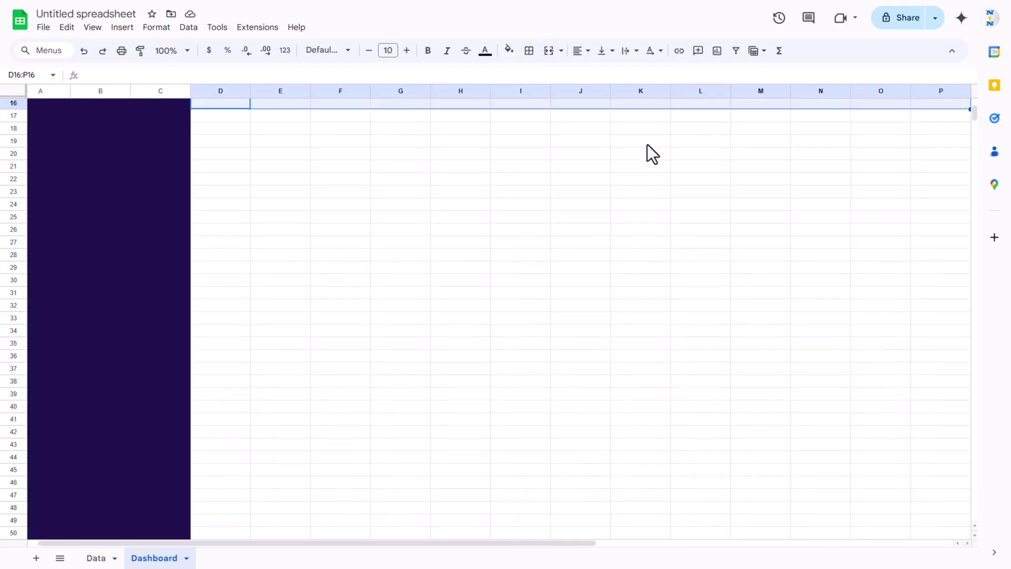
{"action": "key", "text": "shift+Right"}
{"action": "key", "text": "shift+Right"}
{"action": "key", "text": "shift+Right"}
{"action": "key", "text": "shift+Right"}
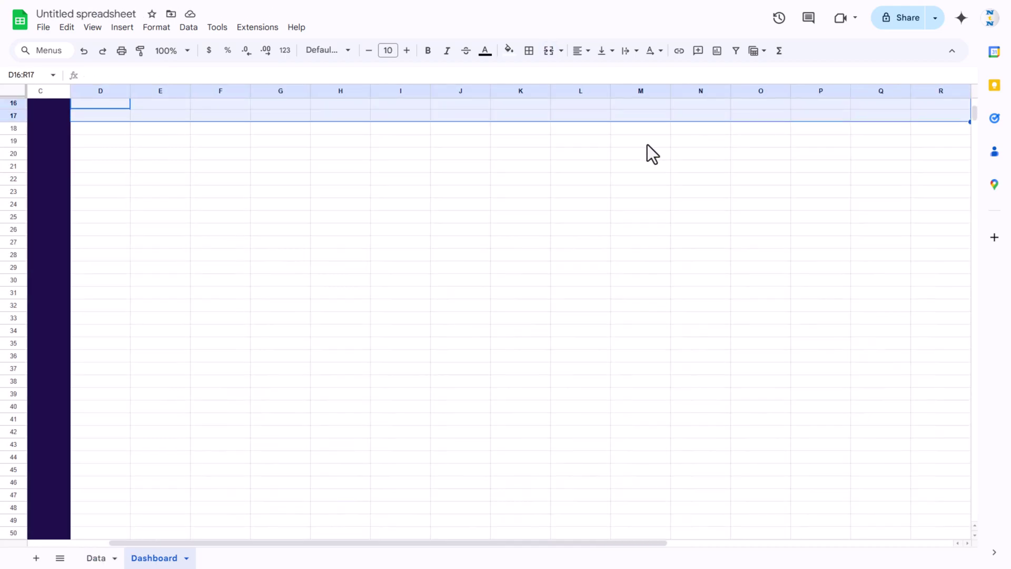
{"action": "key", "text": "shift+Right"}
{"action": "key", "text": "shift+Right"}
{"action": "key", "text": "shift+Right"}
{"action": "key", "text": "shift+Down"}
{"action": "key", "text": "shift+Down"}
{"action": "key", "text": "shift+Down"}
{"action": "key", "text": "shift+Down"}
{"action": "key", "text": "shift+Down"}
{"action": "key", "text": "shift+Down"}
{"action": "key", "text": "shift+Down"}
{"action": "key", "text": "shift+Down"}
{"action": "key", "text": "shift+Down"}
{"action": "key", "text": "shift+Down"}
{"action": "key", "text": "shift+Down"}
{"action": "key", "text": "shift+Down"}
{"action": "key", "text": "shift+Down"}
{"action": "key", "text": "shift+Down"}
{"action": "key", "text": "shift+Down"}
{"action": "key", "text": "shift+Down"}
{"action": "key", "text": "shift+Down"}
{"action": "key", "text": "shift+Down"}
{"action": "key", "text": "shift+Down"}
{"action": "key", "text": "shift+Down"}
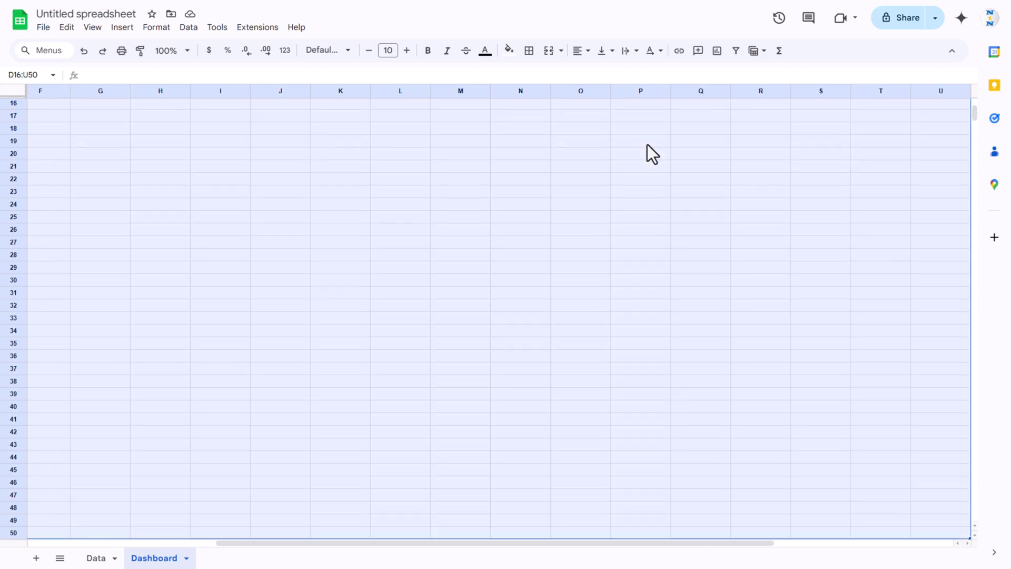
{"action": "key", "text": "shift+Up"}
{"action": "key", "text": "shift+Up"}
{"action": "key", "text": "shift+Up"}
{"action": "key", "text": "shift+Up"}
{"action": "key", "text": "shift+Up"}
{"action": "key", "text": "shift+Up"}
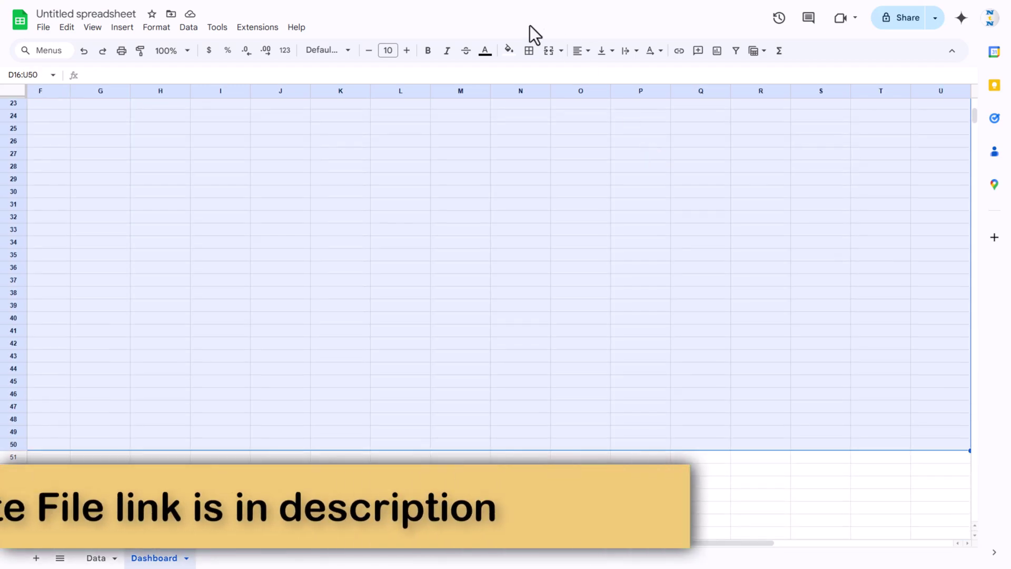
{"action": "left_click", "coordinate": [509, 52]}
{"action": "left_click", "coordinate": [624, 129]}
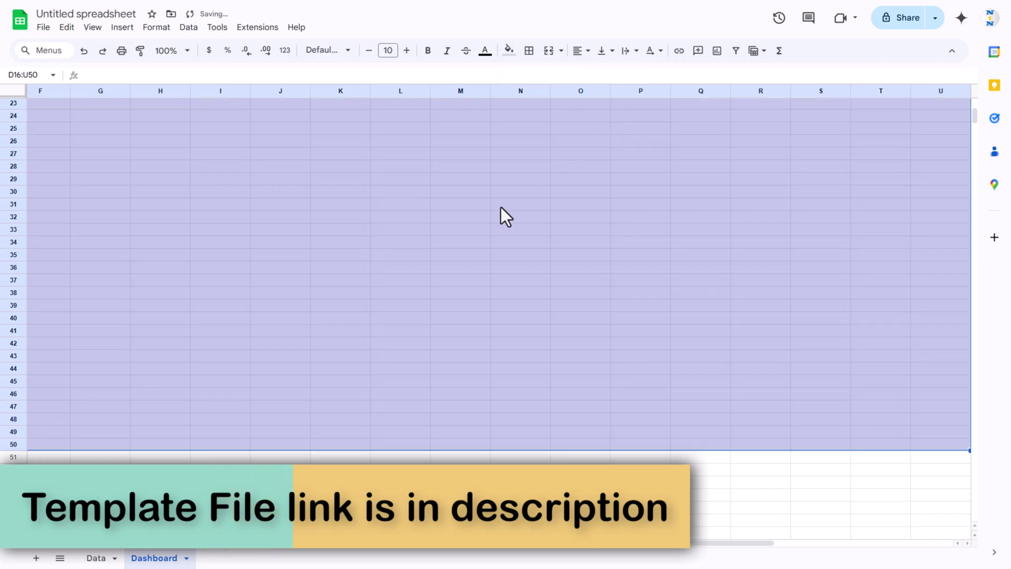
Step: Hide the gridlines on the Dashboard sheet
{"action": "left_click", "coordinate": [101, 31]}
{"action": "mouse_move", "coordinate": [108, 46]}
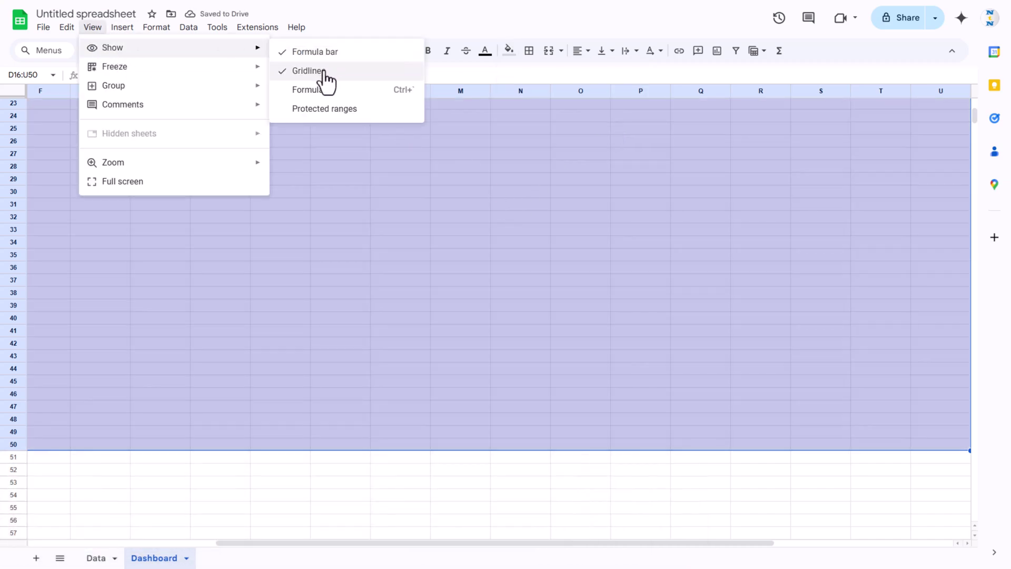
{"action": "left_click", "coordinate": [316, 71]}
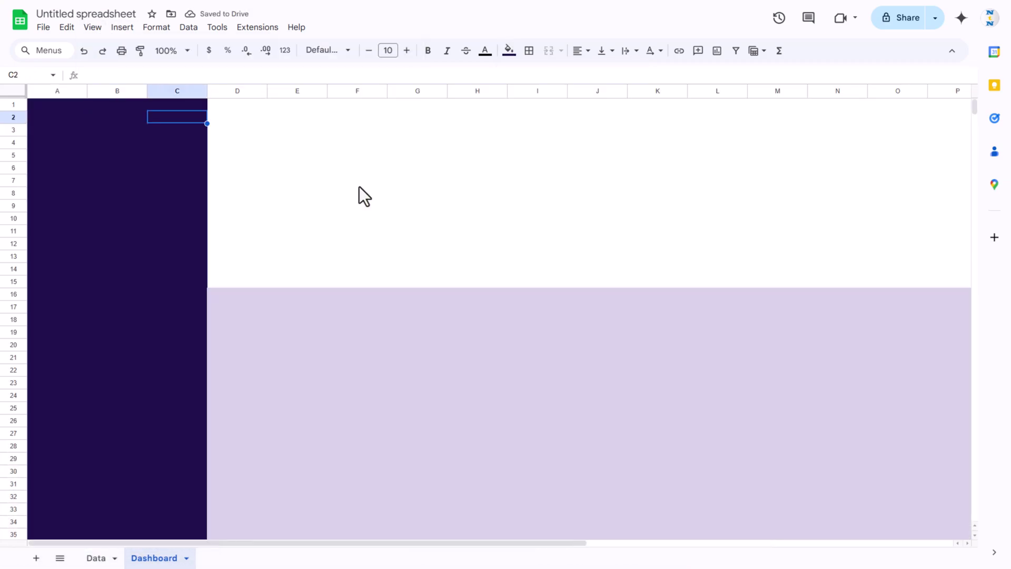
Step: Paste the copied light purple fill into D1:U15, above the existing light purple area
{"action": "key", "text": "Up"}
{"action": "key", "text": "Right"}
{"action": "key", "text": "shift+Down"}
{"action": "key", "text": "shift+Down"}
{"action": "key", "text": "shift+Down"}
{"action": "key", "text": "shift+Down"}
{"action": "key", "text": "shift+Down"}
{"action": "key", "text": "shift+Down"}
{"action": "key", "text": "shift+Down"}
{"action": "key", "text": "shift+Down"}
{"action": "key", "text": "shift+Down"}
{"action": "key", "text": "shift+Down"}
{"action": "key", "text": "shift+Down"}
{"action": "key", "text": "shift+Down"}
{"action": "key", "text": "shift+Down"}
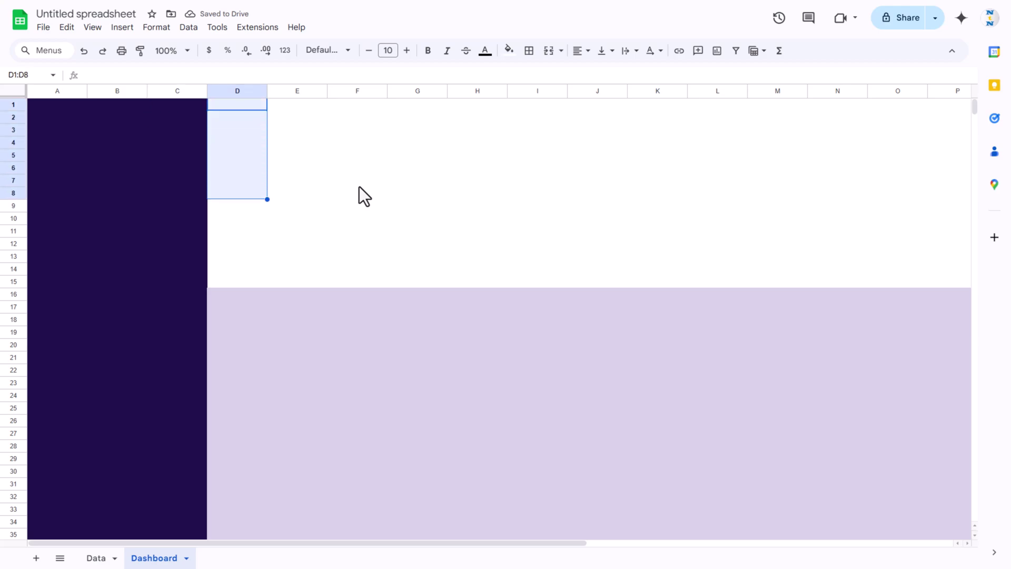
{"action": "key", "text": "shift+Down"}
{"action": "key", "text": "shift+Right"}
{"action": "key", "text": "shift+Right"}
{"action": "key", "text": "shift+Right"}
{"action": "key", "text": "shift+Right"}
{"action": "key", "text": "shift+Right"}
{"action": "key", "text": "shift+Right"}
{"action": "key", "text": "shift+Right"}
{"action": "key", "text": "shift+Right"}
{"action": "key", "text": "shift+Right"}
{"action": "key", "text": "shift+Right"}
{"action": "key", "text": "shift+Right"}
{"action": "key", "text": "shift+Right"}
{"action": "key", "text": "shift+Right"}
{"action": "key", "text": "shift+Right"}
{"action": "key", "text": "shift+Right"}
{"action": "key", "text": "shift+Right"}
{"action": "key", "text": "shift+Right"}
{"action": "key", "text": "shift+Right"}
{"action": "key", "text": "shift+Right"}
{"action": "key", "text": "shift+Right"}
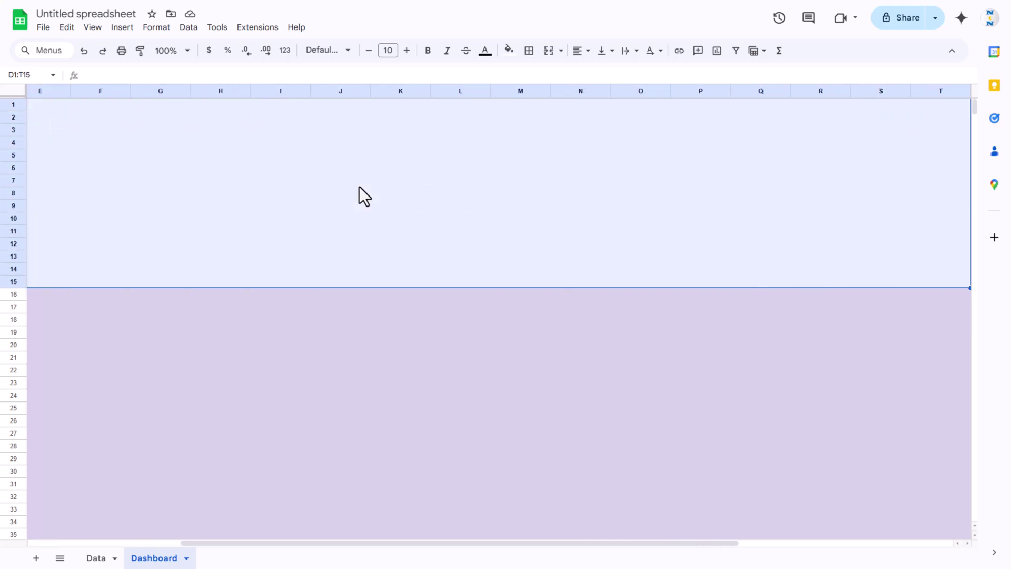
{"action": "key", "text": "shift+Left"}
{"action": "key", "text": "shift+Left"}
{"action": "key", "text": "shift+Left"}
{"action": "key", "text": "shift+Left"}
{"action": "key", "text": "ctrl+v"}
{"action": "left_click", "coordinate": [449, 185]}
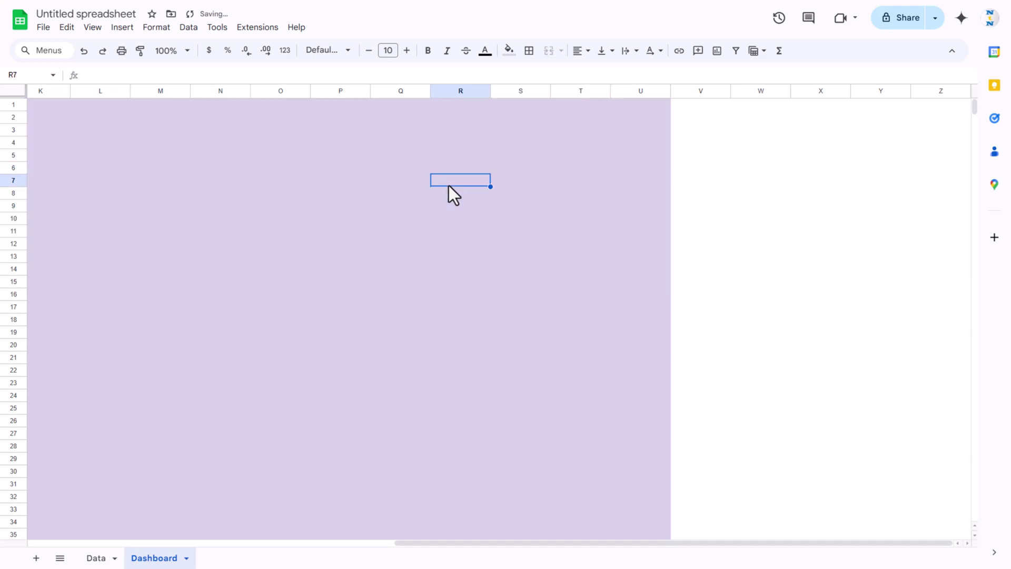
Step: Fill the range B5:C50 inside the dark purple band with light purple 1
{"action": "key", "text": "Home"}
{"action": "key", "text": "Up"}
{"action": "key", "text": "Up"}
{"action": "key", "text": "Right"}
{"action": "key", "text": "Right"}
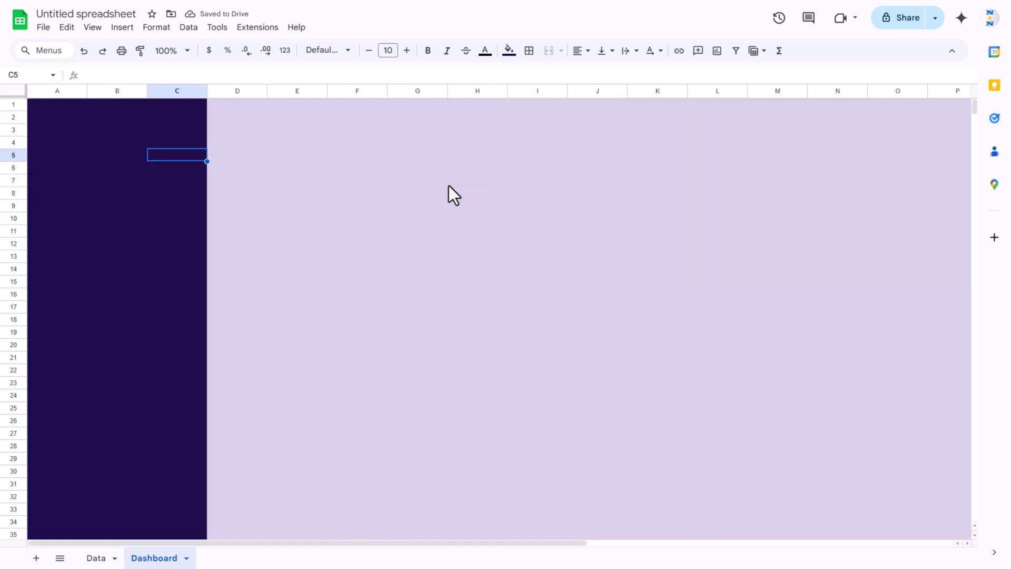
{"action": "key", "text": "shift+Left"}
{"action": "key", "text": "shift+Left"}
{"action": "key", "text": "shift+Right"}
{"action": "key", "text": "shift+Down"}
{"action": "key", "text": "shift+Down"}
{"action": "key", "text": "shift+Down"}
{"action": "key", "text": "shift+Down"}
{"action": "key", "text": "shift+Down"}
{"action": "key", "text": "shift+Down"}
{"action": "key", "text": "shift+Down"}
{"action": "key", "text": "shift+Down"}
{"action": "key", "text": "shift+Down"}
{"action": "key", "text": "shift+Down"}
{"action": "key", "text": "shift+Down"}
{"action": "key", "text": "shift+Down"}
{"action": "key", "text": "shift+Down"}
{"action": "key", "text": "shift+Down"}
{"action": "key", "text": "shift+Down"}
{"action": "key", "text": "shift+Down"}
{"action": "key", "text": "shift+Down"}
{"action": "key", "text": "shift+Down"}
{"action": "key", "text": "shift+Down"}
{"action": "key", "text": "shift+Down"}
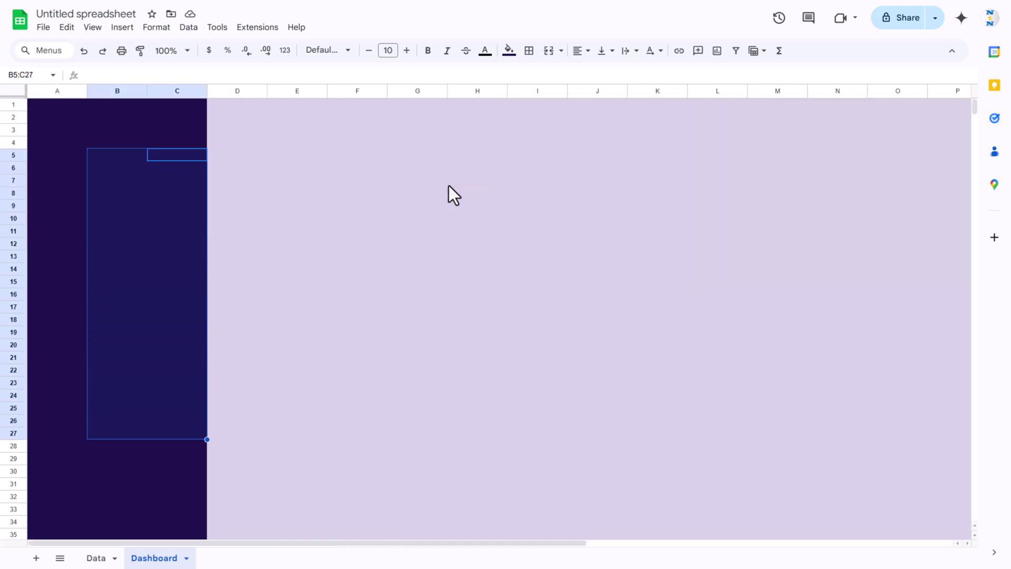
{"action": "key", "text": "shift+Down"}
{"action": "key", "text": "shift+Down"}
{"action": "key", "text": "shift+Down"}
{"action": "key", "text": "shift+Down"}
{"action": "key", "text": "shift+Down"}
{"action": "key", "text": "shift+Down"}
{"action": "key", "text": "shift+Down"}
{"action": "key", "text": "shift+Down"}
{"action": "key", "text": "shift+Down"}
{"action": "key", "text": "shift+Down"}
{"action": "key", "text": "shift+Down"}
{"action": "key", "text": "shift+Down"}
{"action": "key", "text": "shift+Down"}
{"action": "key", "text": "shift+Down"}
{"action": "key", "text": "shift+Down"}
{"action": "key", "text": "shift+Down"}
{"action": "key", "text": "shift+Down"}
{"action": "key", "text": "shift+Down"}
{"action": "key", "text": "shift+Down"}
{"action": "key", "text": "shift+Down"}
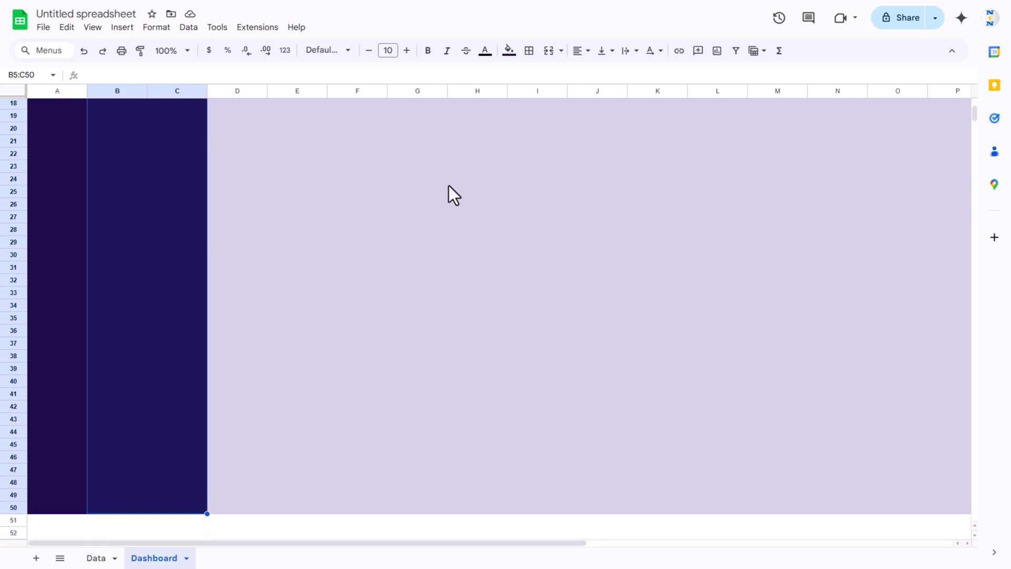
{"action": "left_click", "coordinate": [510, 51]}
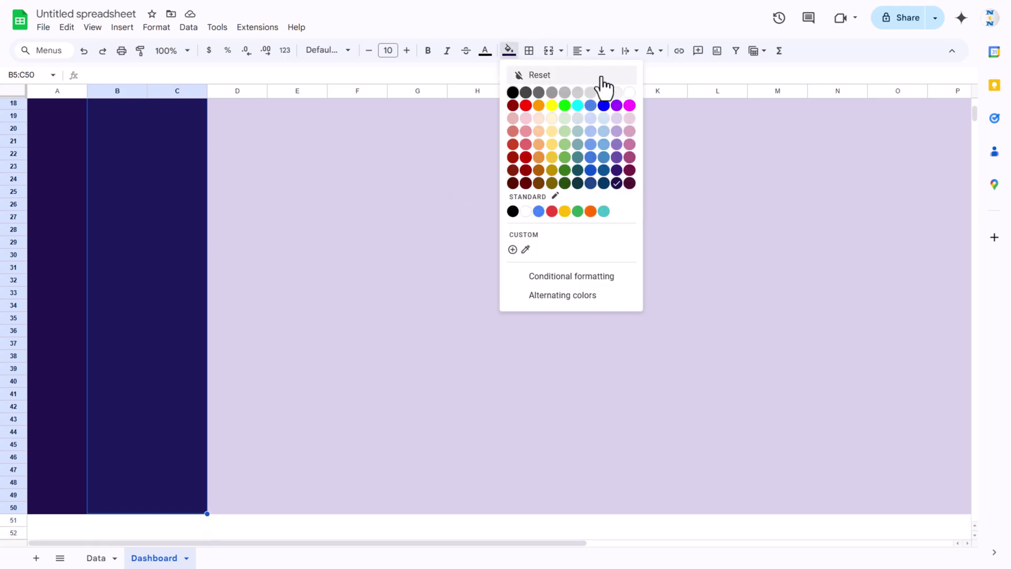
{"action": "left_click", "coordinate": [617, 145]}
{"action": "left_click", "coordinate": [131, 217]}
Step: Narrow column A to a slim border and slightly widen columns B and C
{"action": "key", "text": "ctrl+Up"}
{"action": "left_click_drag", "start_coordinate": [87, 92], "coordinate": [117, 94]}
{"action": "left_click", "coordinate": [87, 181]}
{"action": "left_click_drag", "start_coordinate": [115, 108], "coordinate": [147, 165]}
{"action": "left_click", "coordinate": [106, 182]}
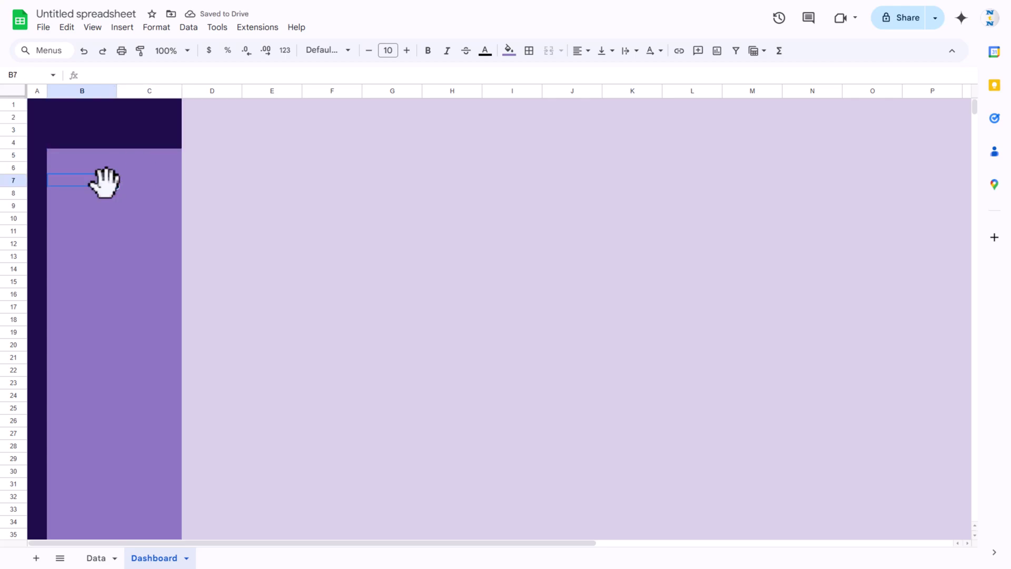
Step: Merge the range E2:T3 into a single title cell across the light purple area
{"action": "left_click", "coordinate": [274, 117]}
{"action": "key", "text": "shift+Down"}
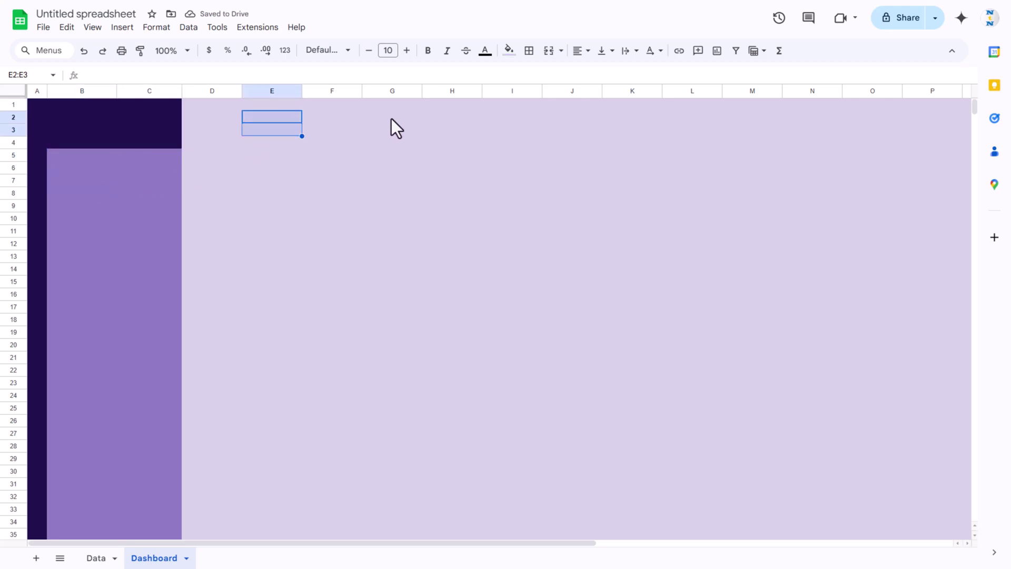
{"action": "key", "text": "shift+Right"}
{"action": "key", "text": "shift+Right"}
{"action": "key", "text": "shift+Right"}
{"action": "key", "text": "shift+Right"}
{"action": "key", "text": "shift+Right"}
{"action": "key", "text": "shift+Right"}
{"action": "key", "text": "shift+Right"}
{"action": "key", "text": "shift+Right"}
{"action": "key", "text": "shift+Right"}
{"action": "key", "text": "shift+Right"}
{"action": "key", "text": "shift+Right"}
{"action": "key", "text": "shift+Right"}
{"action": "key", "text": "shift+Right"}
{"action": "key", "text": "shift+Right"}
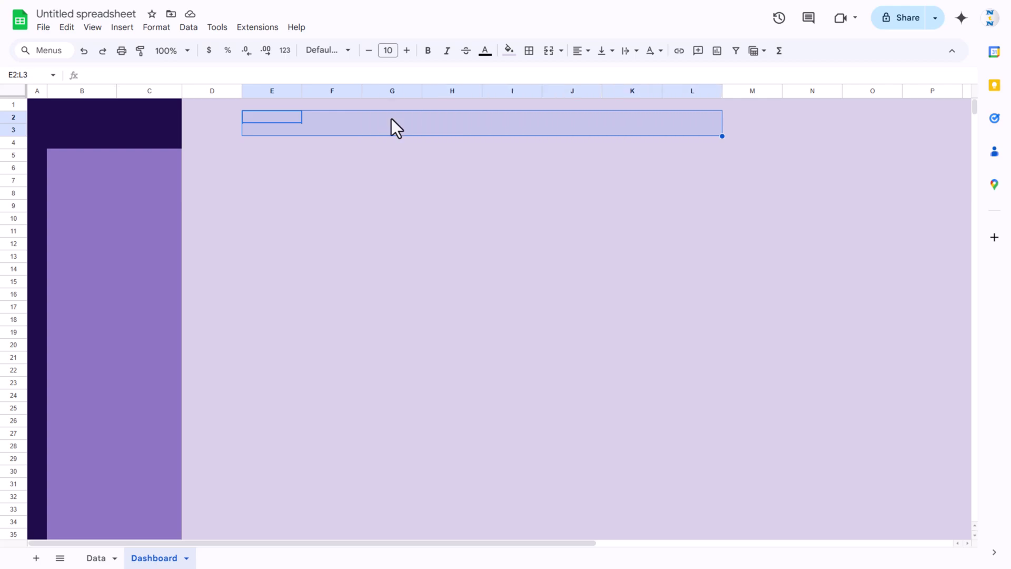
{"action": "key", "text": "shift+Right"}
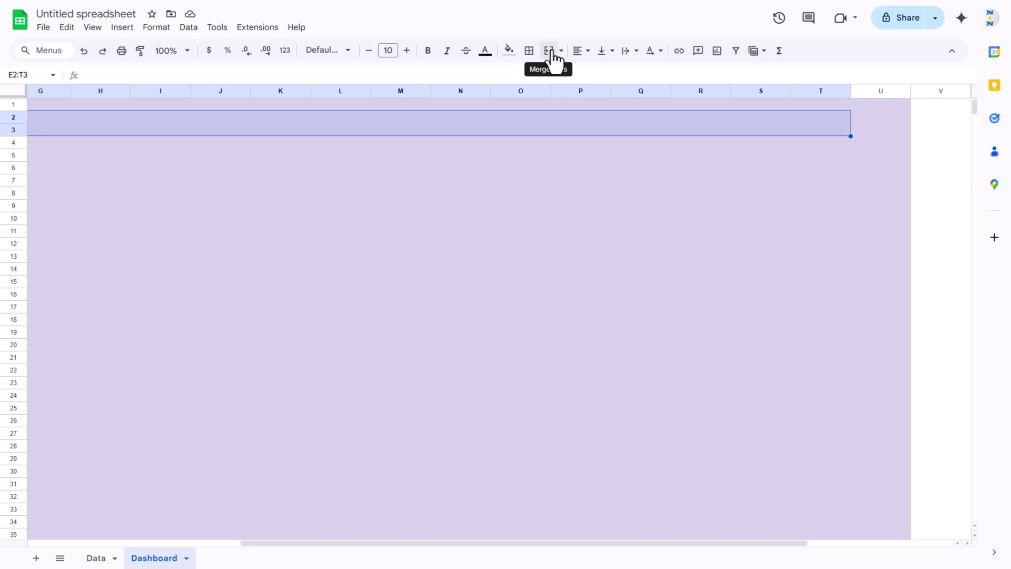
{"action": "left_click", "coordinate": [550, 53]}
Step: Fill the merged title cell E2:T3 with dark purple 2
{"action": "left_click", "coordinate": [509, 51]}
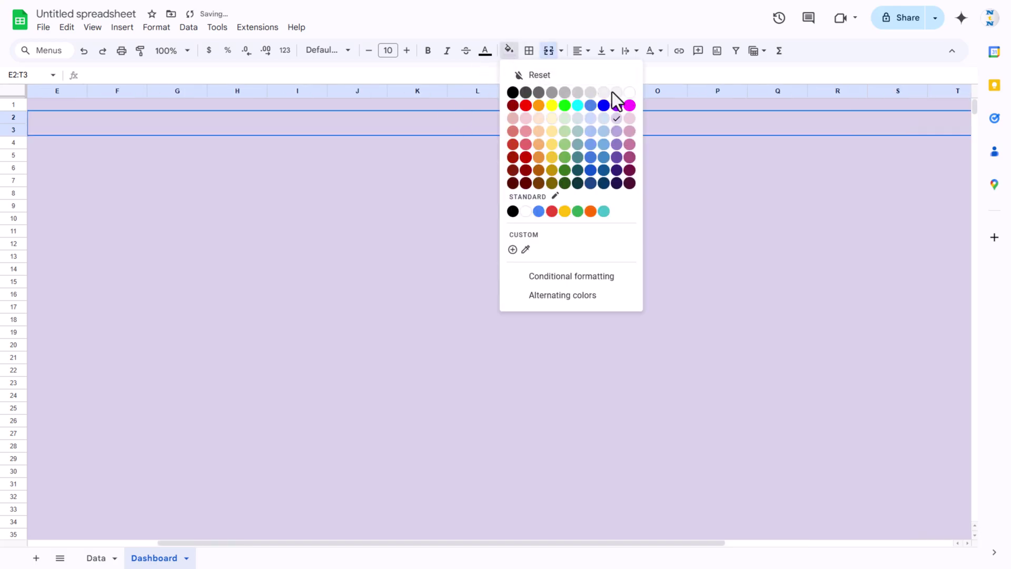
{"action": "left_click", "coordinate": [617, 157]}
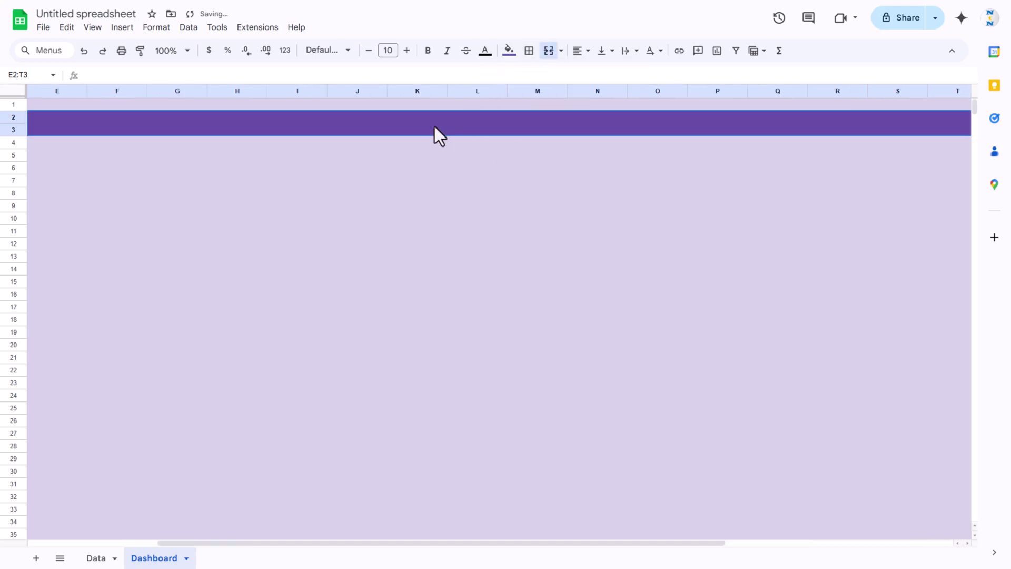
{"action": "left_click", "coordinate": [509, 51]}
{"action": "left_click", "coordinate": [617, 183]}
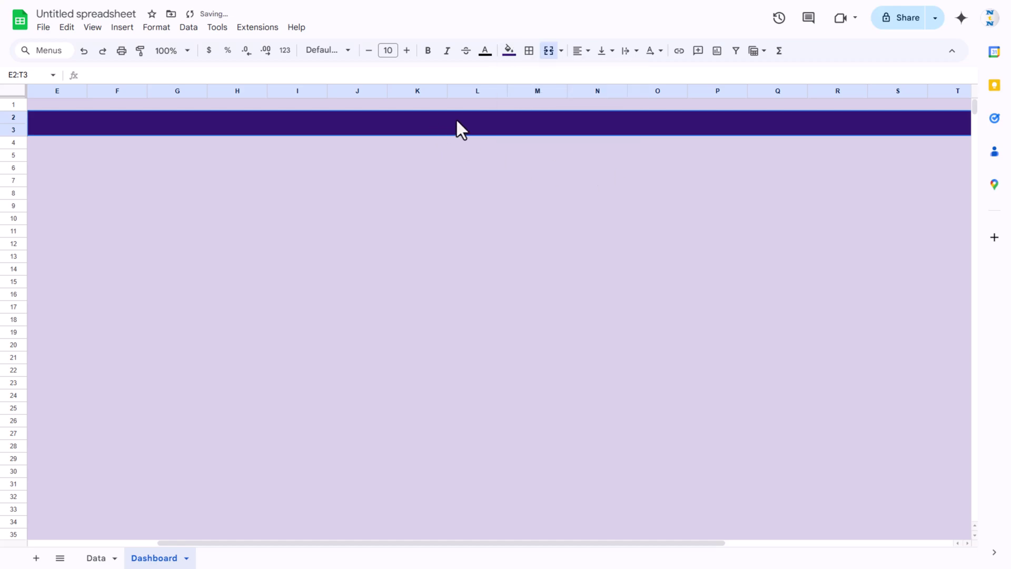
Step: Enter the title "Project Issue Tracker" in the merged cell E2:T3
{"action": "type", "text": "Prod"}
{"action": "key", "text": "BackSpace"}
{"action": "type", "text": "ject"}
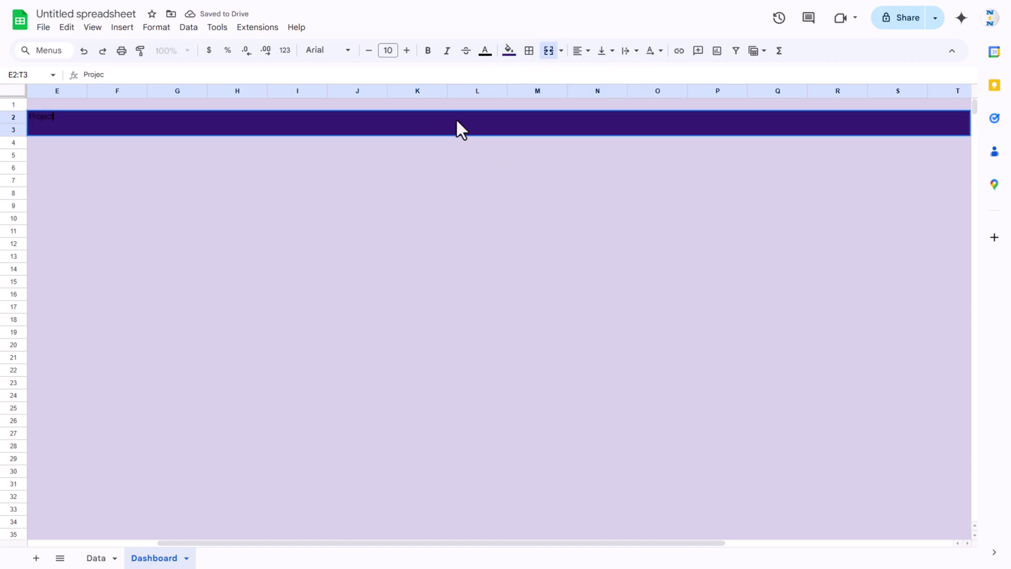
{"action": "type", "text": "ker"}
{"action": "key", "text": "Return"}
{"action": "key", "text": "Up"}
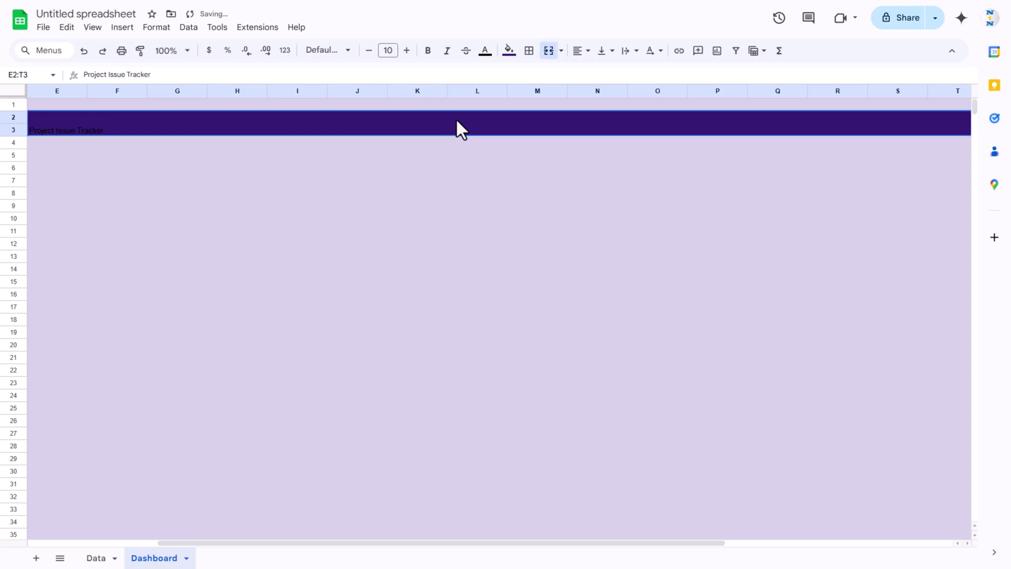
Step: Center the title horizontally and vertically in its merged cell and make its text white
{"action": "key", "text": "Up"}
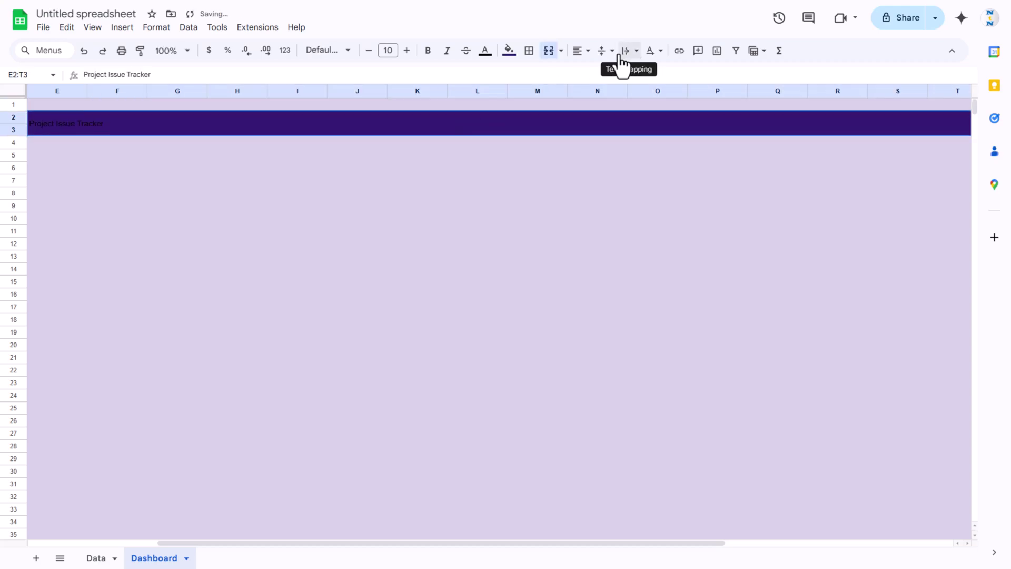
{"action": "left_click", "coordinate": [581, 50]}
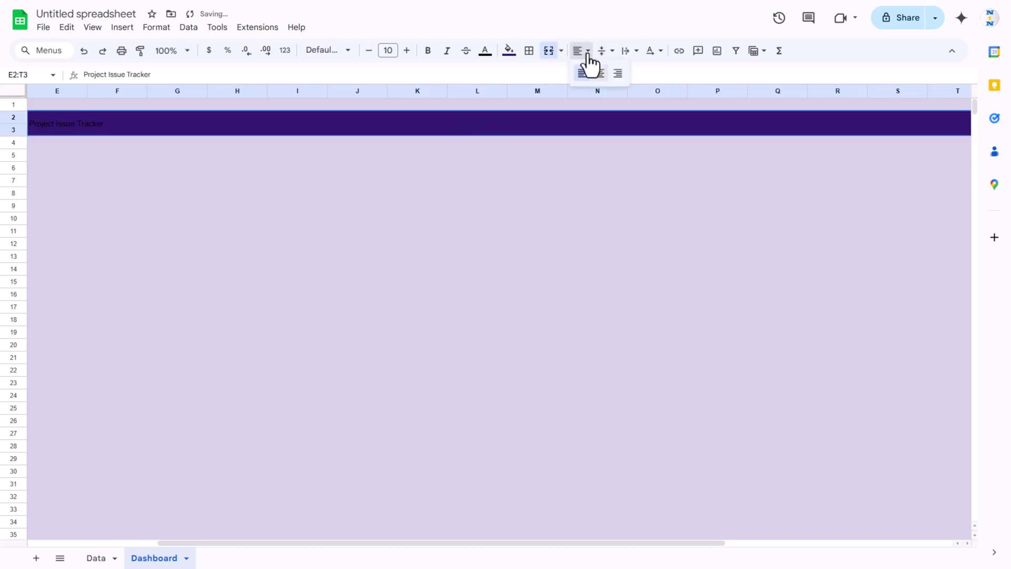
{"action": "left_click", "coordinate": [601, 72]}
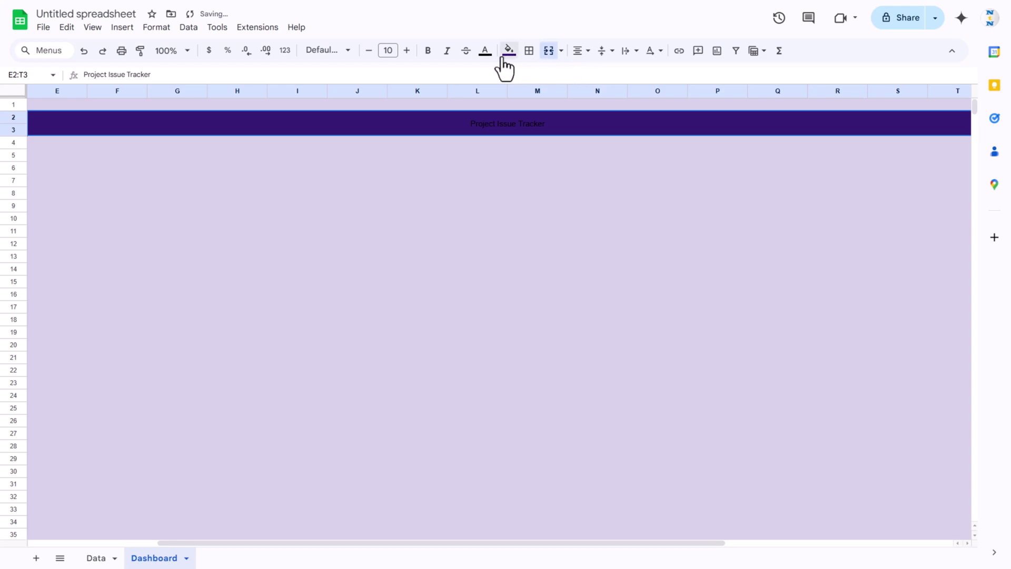
{"action": "left_click", "coordinate": [485, 51]}
{"action": "left_click", "coordinate": [603, 93]}
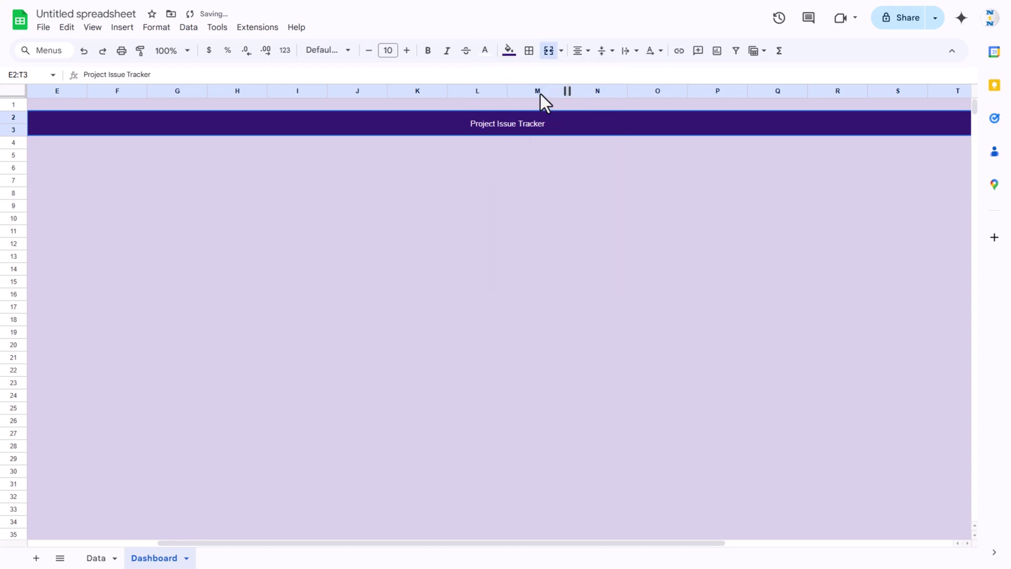
Step: Set the title's font size to 17 and its font to Arial Rounded
{"action": "left_click", "coordinate": [407, 51]}
{"action": "left_click", "coordinate": [407, 51]}
{"action": "left_click", "coordinate": [407, 50]}
{"action": "left_click", "coordinate": [406, 51]}
{"action": "left_click", "coordinate": [406, 51]}
{"action": "left_click", "coordinate": [407, 51]}
{"action": "left_click", "coordinate": [407, 50]}
{"action": "left_click", "coordinate": [323, 50]}
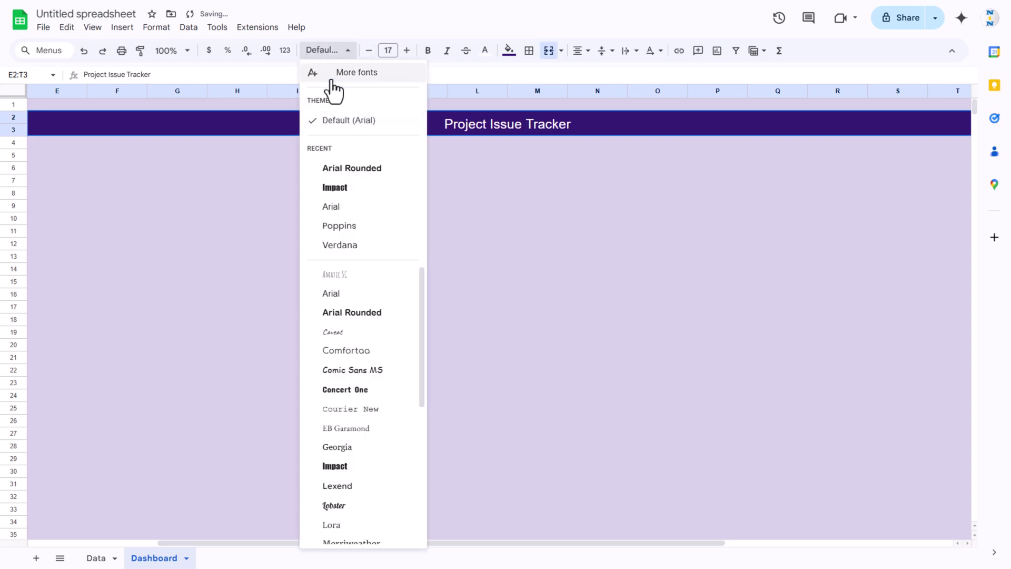
{"action": "left_click", "coordinate": [347, 169]}
{"action": "left_click", "coordinate": [362, 166]}
Step: Narrow column D to a thin spacer between the side band and the title
{"action": "key", "text": "Home"}
{"action": "key", "text": "Right"}
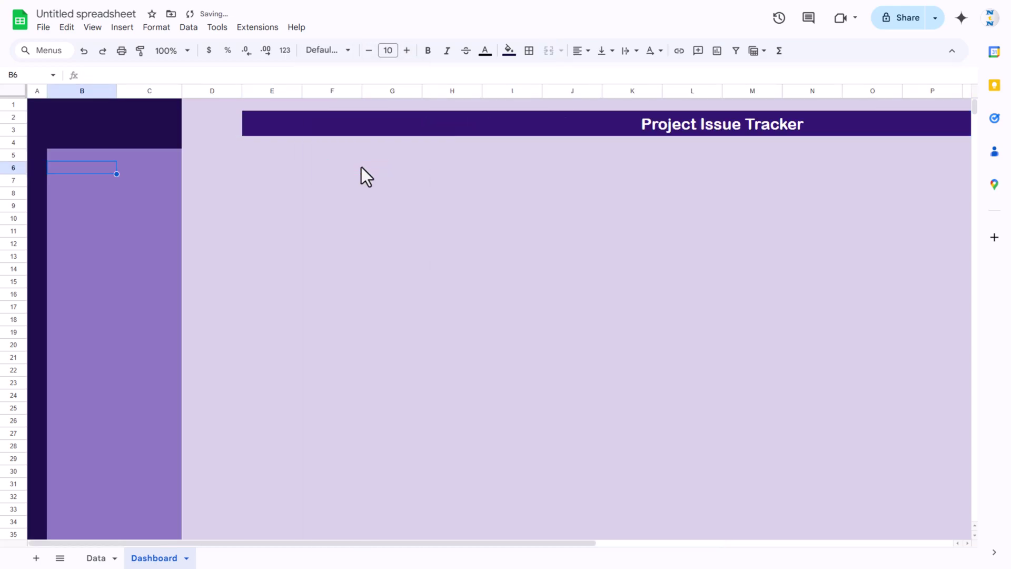
{"action": "key", "text": "Right"}
{"action": "left_click", "coordinate": [252, 91]}
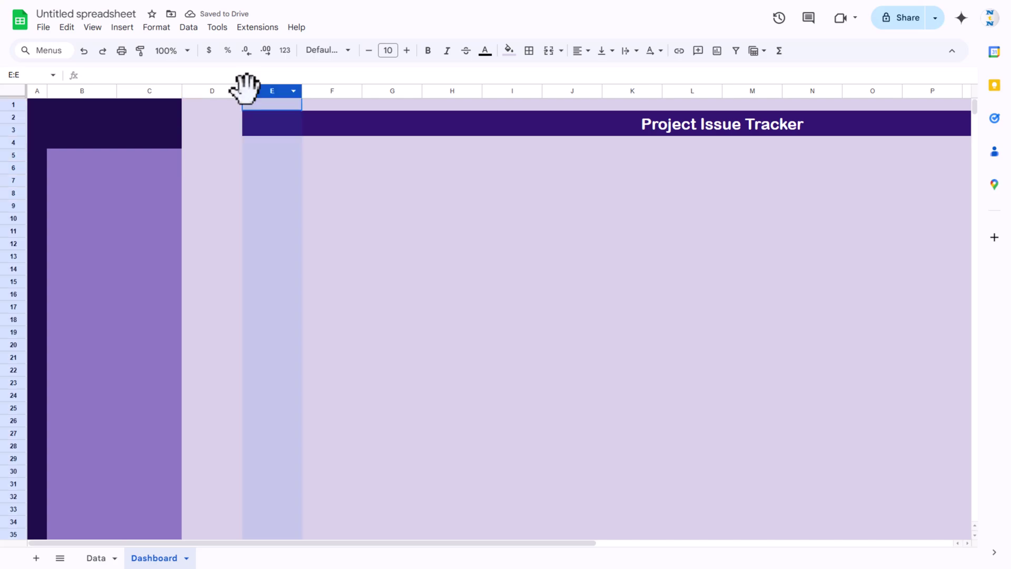
{"action": "left_click", "coordinate": [225, 90]}
{"action": "left_click_drag", "start_coordinate": [241, 92], "coordinate": [189, 92]}
{"action": "left_click", "coordinate": [263, 186]}
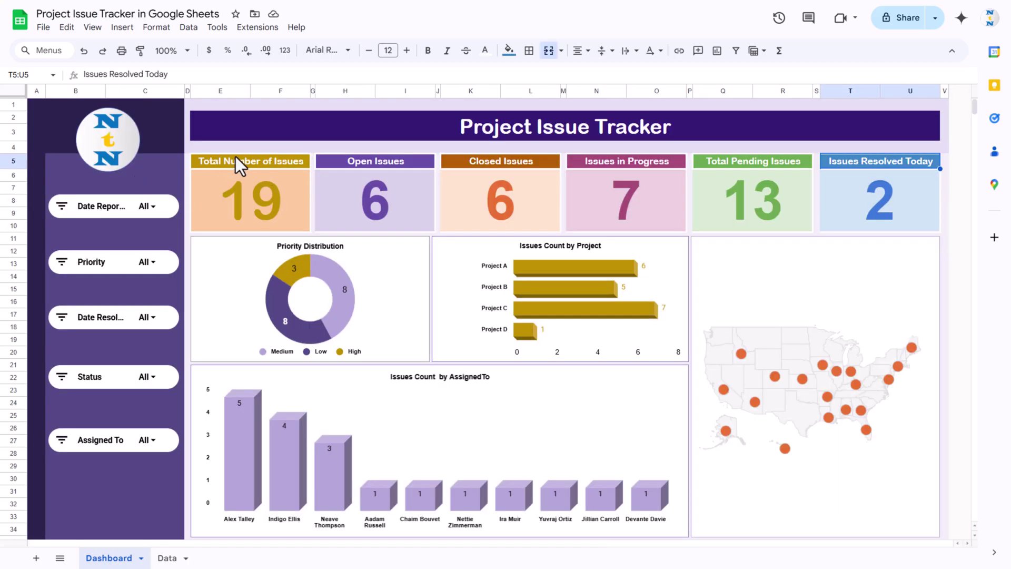
Step: Merge cells E5:F5 below the title to form the first card's heading cell
{"action": "left_click", "coordinate": [234, 158]}
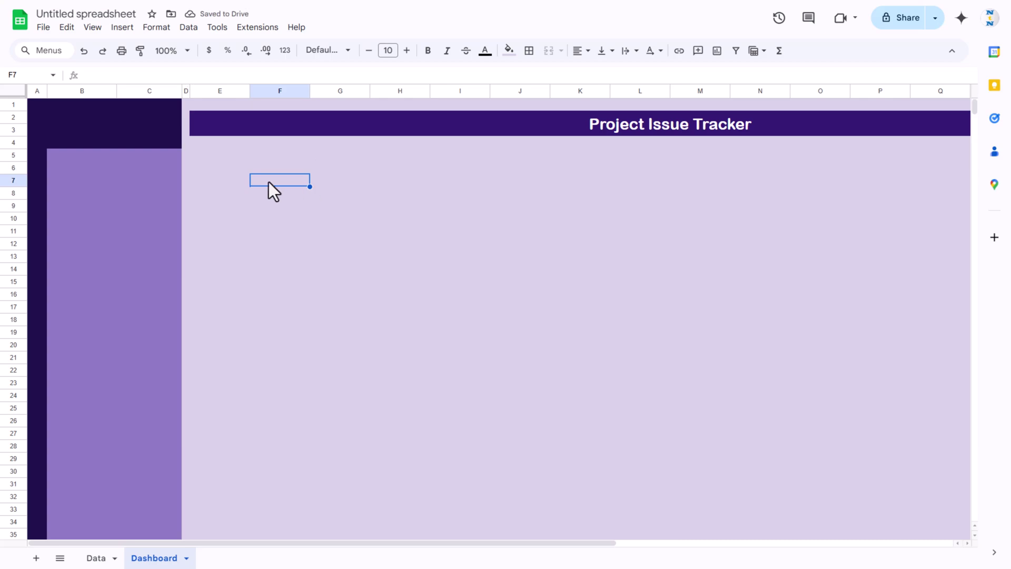
{"action": "left_click", "coordinate": [230, 158]}
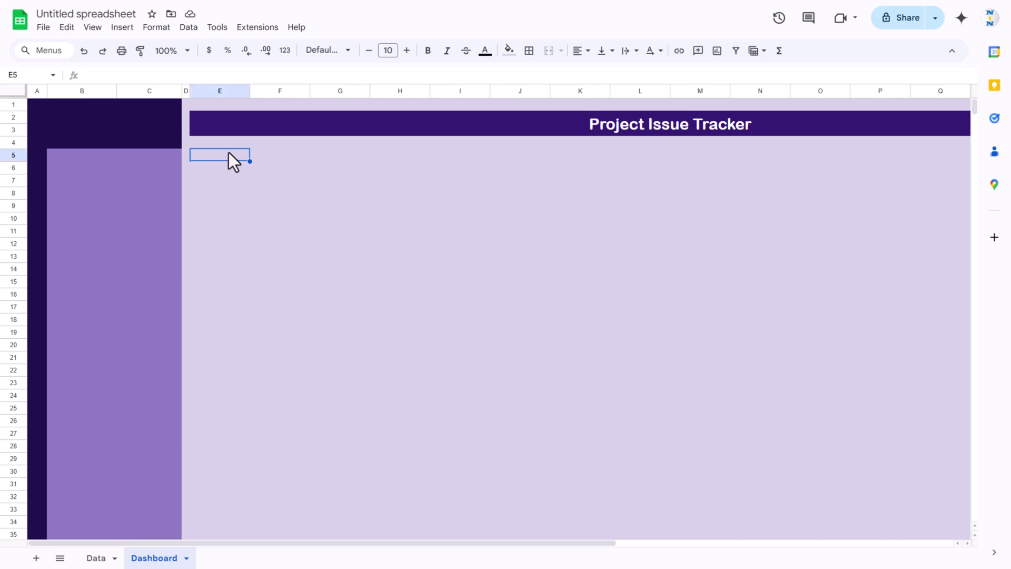
{"action": "key", "text": "shift+Right"}
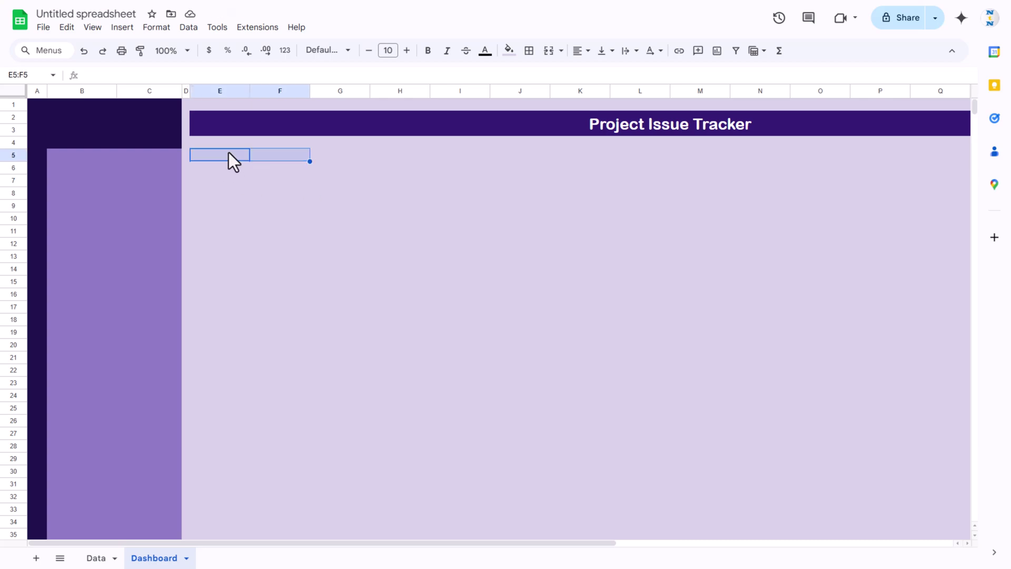
{"action": "left_click", "coordinate": [549, 51]}
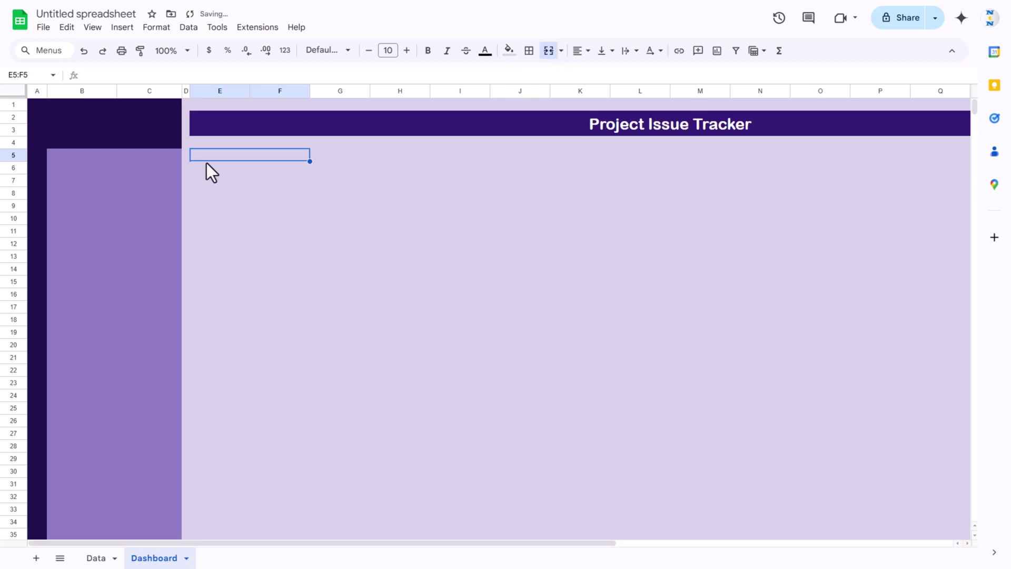
Step: Merge cells E6:F10 below the heading cell to form the first card's value area
{"action": "key", "text": "Down"}
{"action": "key", "text": "shift+Down"}
{"action": "key", "text": "shift+Down"}
{"action": "key", "text": "shift+Down"}
{"action": "key", "text": "shift+Down"}
{"action": "key", "text": "shift+Right"}
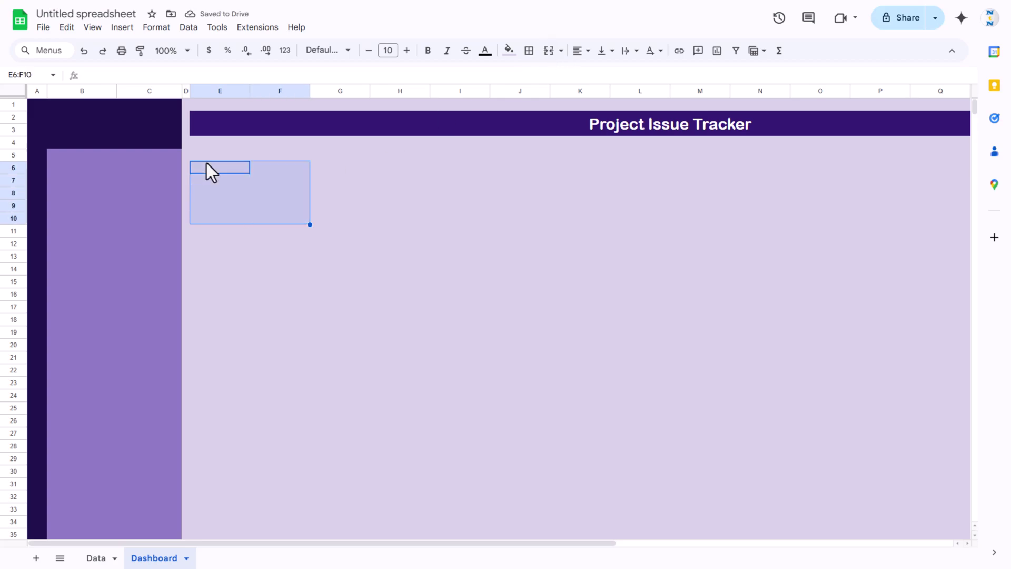
{"action": "left_click", "coordinate": [549, 51]}
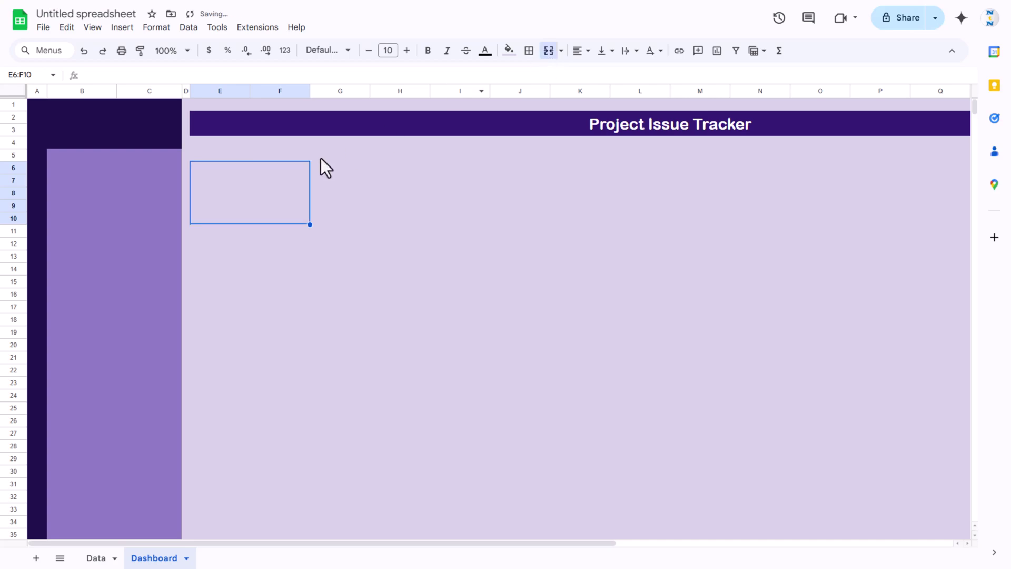
Step: Fill the first card's heading cell with orange and its value area with light orange
{"action": "left_click", "coordinate": [258, 152]}
{"action": "left_click", "coordinate": [509, 50]}
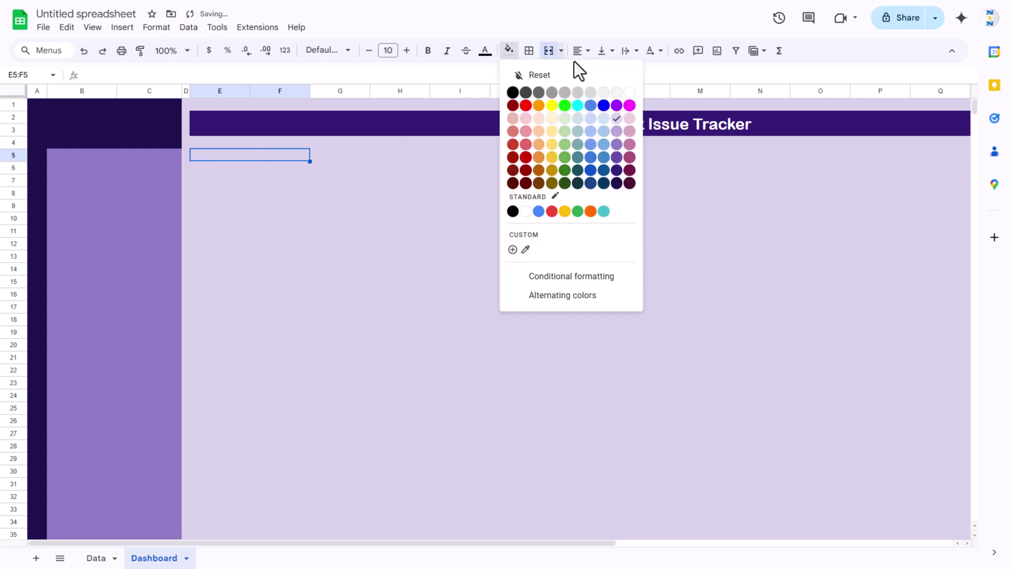
{"action": "left_click", "coordinate": [538, 158]}
{"action": "left_click", "coordinate": [262, 169]}
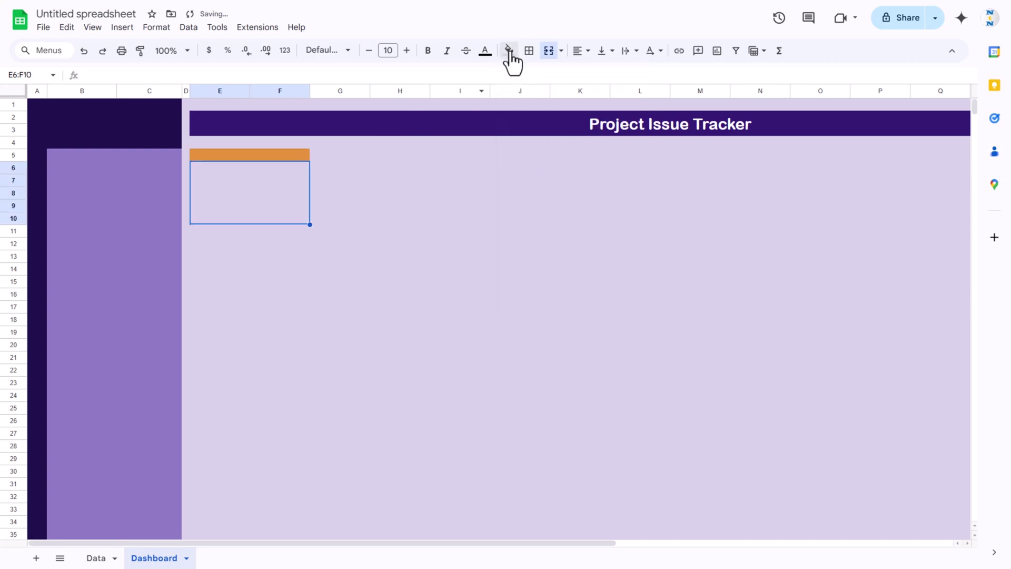
{"action": "left_click", "coordinate": [509, 50]}
{"action": "left_click", "coordinate": [539, 118]}
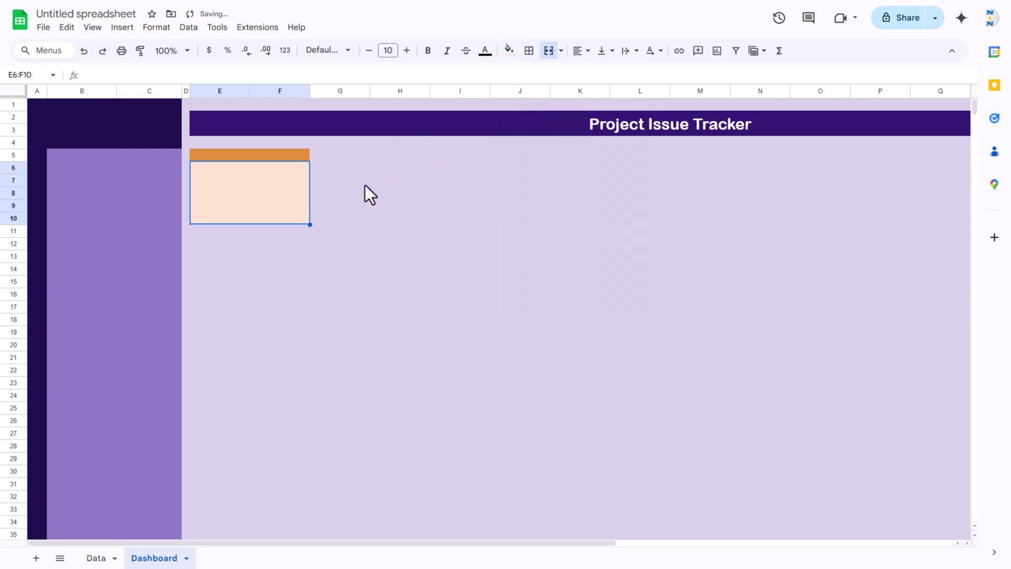
Step: Apply thick white borders to all cells of the first card, E5:F10
{"action": "left_click_drag", "start_coordinate": [282, 156], "coordinate": [282, 207]}
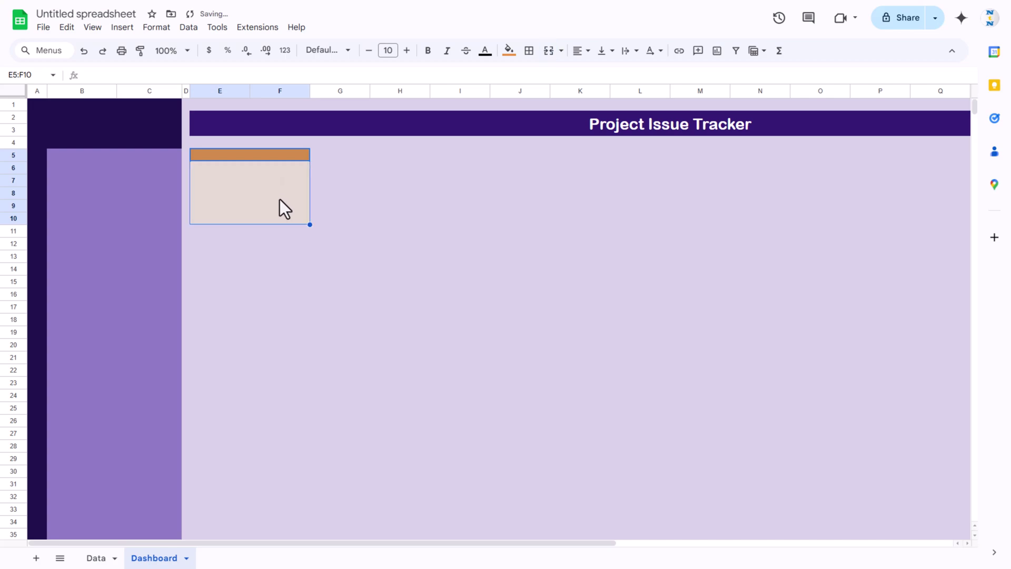
{"action": "left_click", "coordinate": [529, 51]}
{"action": "left_click", "coordinate": [645, 79]}
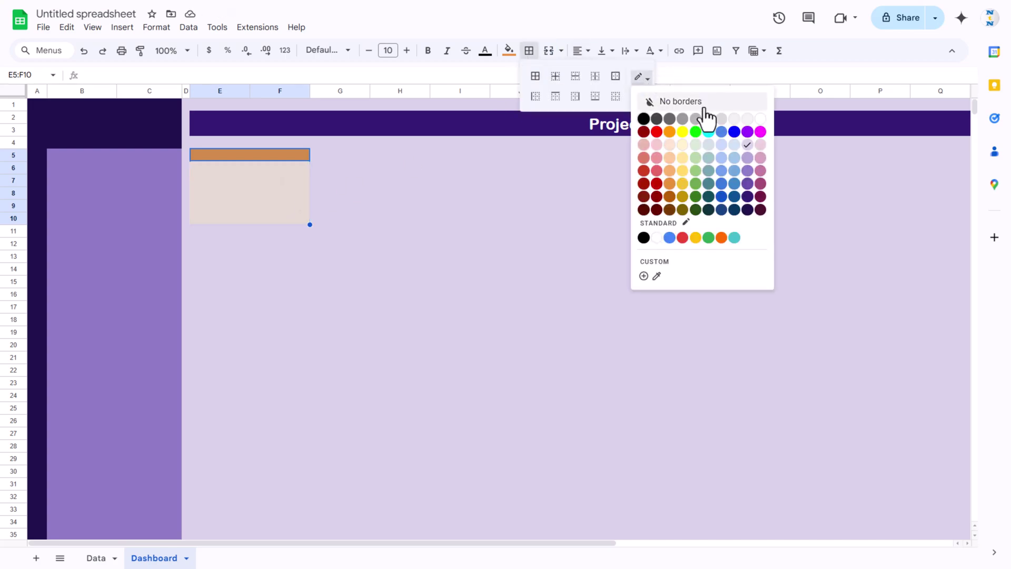
{"action": "left_click", "coordinate": [751, 122]}
{"action": "left_click", "coordinate": [648, 99]}
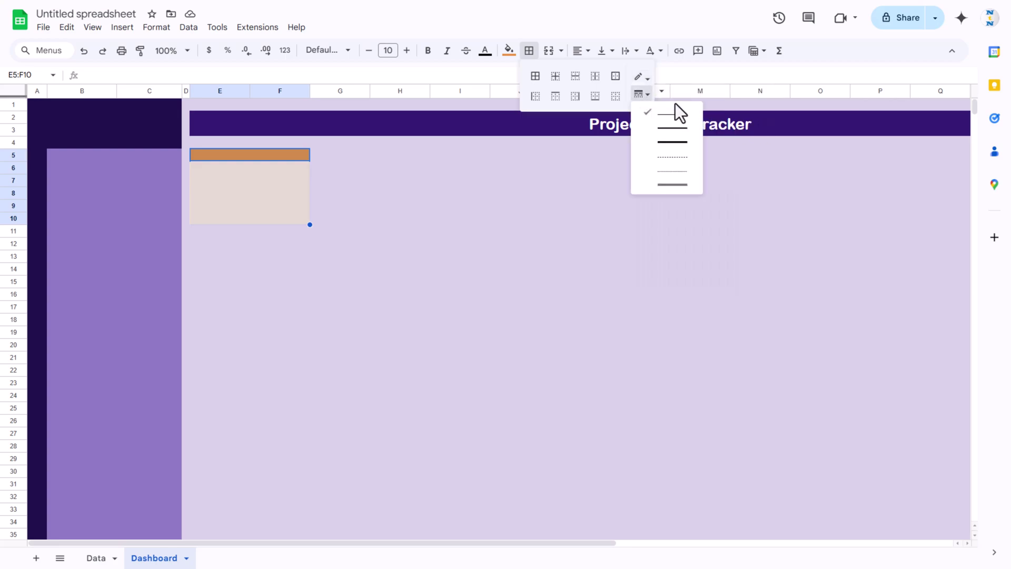
{"action": "left_click", "coordinate": [673, 144]}
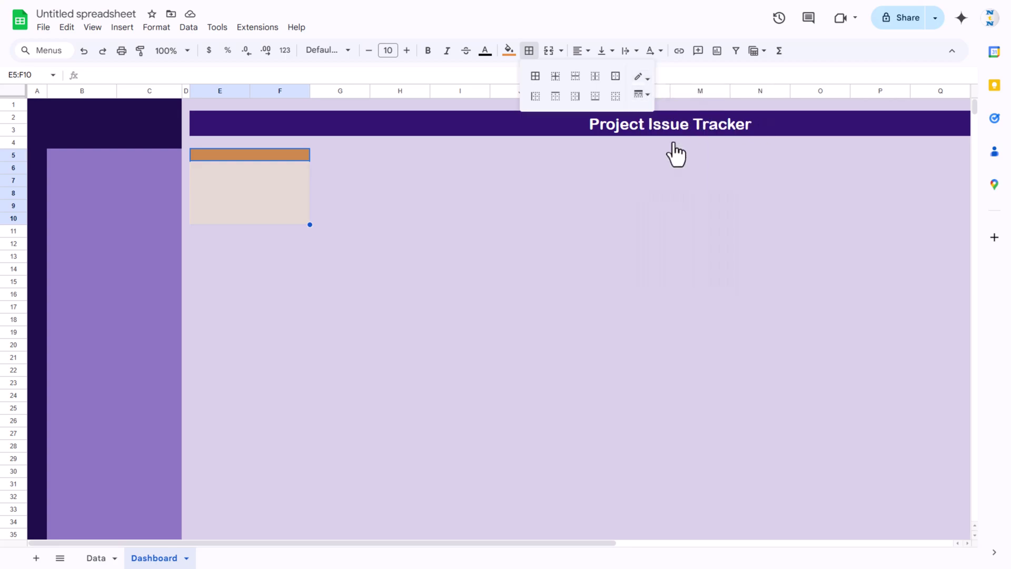
{"action": "left_click", "coordinate": [536, 76]}
{"action": "left_click", "coordinate": [348, 166]}
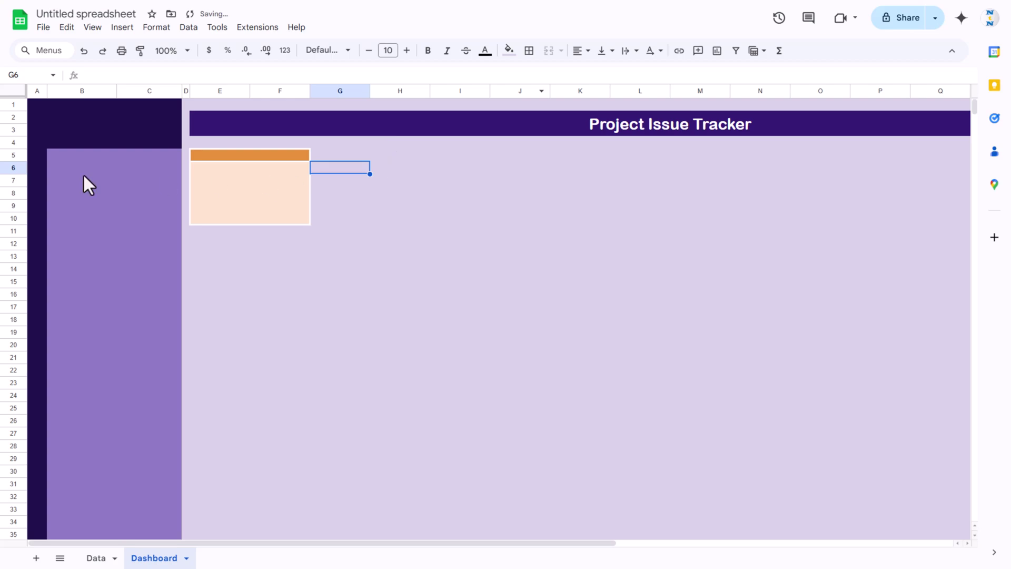
Step: Shrink row 4 to a thin spacer under the title and make heading row 5 taller
{"action": "left_click_drag", "start_coordinate": [11, 161], "coordinate": [11, 142]}
{"action": "left_click", "coordinate": [240, 167]}
{"action": "left_click", "coordinate": [262, 188]}
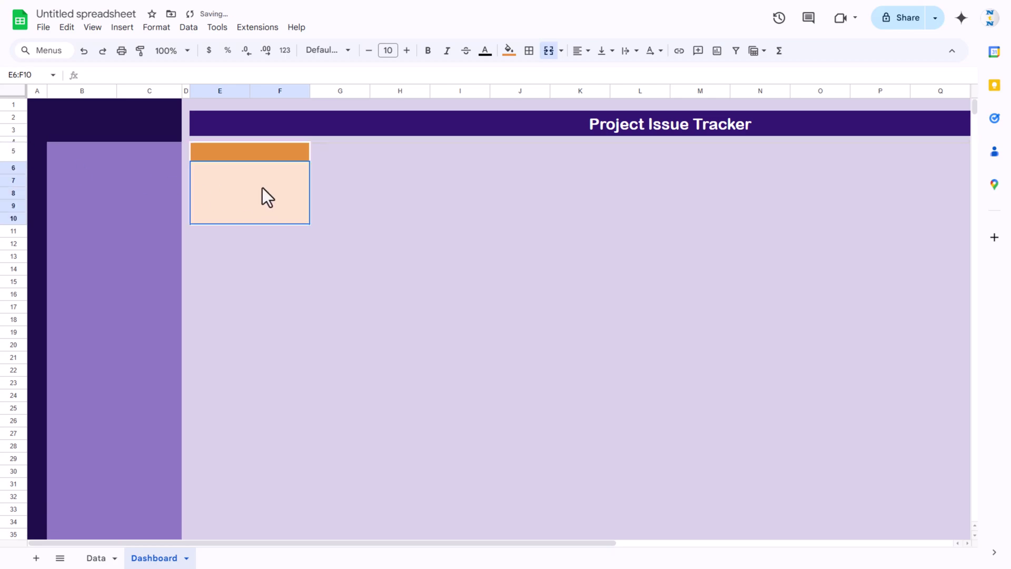
Step: Enter the heading "Total Number of Issue" in the first card's heading cell E5:F5
{"action": "left_click", "coordinate": [262, 157]}
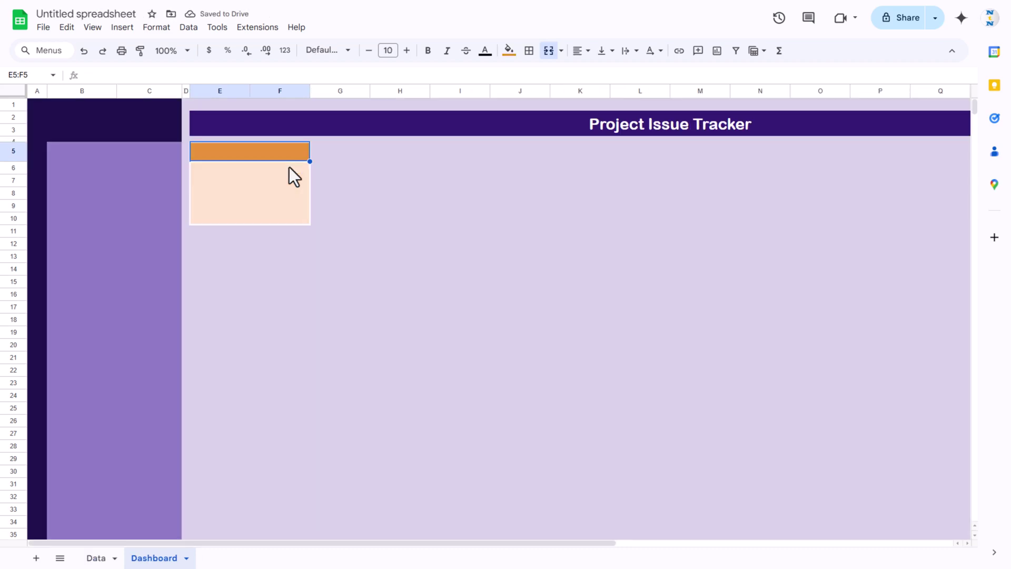
{"action": "type", "text": "To"}
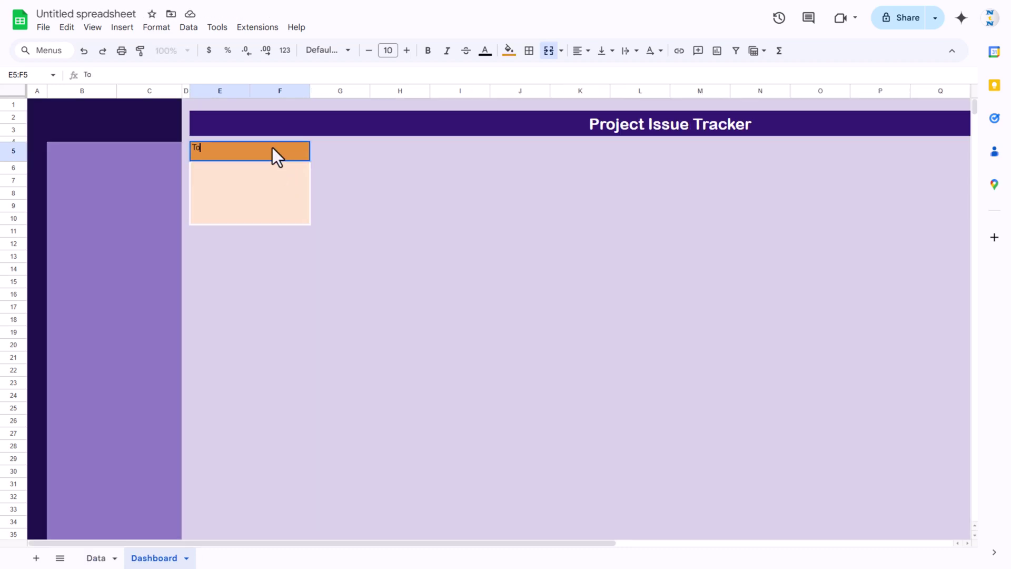
{"action": "type", "text": "tal Number of Issue"}
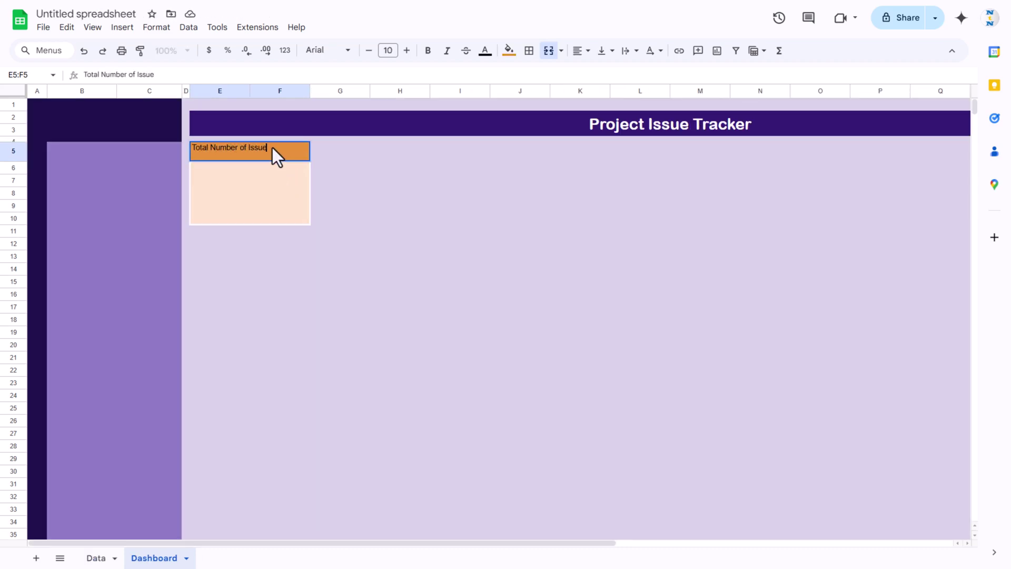
{"action": "key", "text": "Return"}
{"action": "key", "text": "Up"}
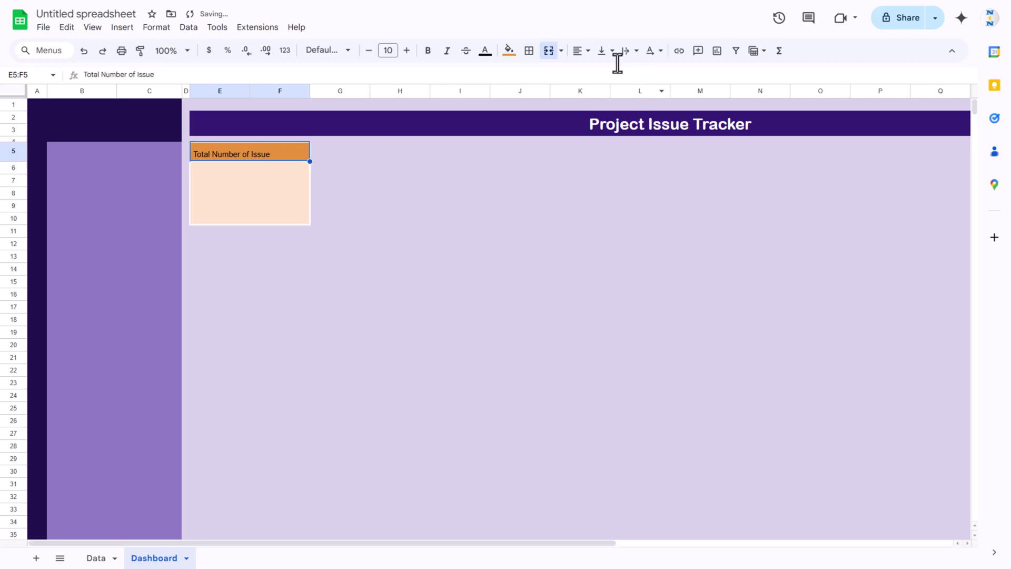
Step: Center the card heading horizontally and vertically and make its text white and bold
{"action": "left_click", "coordinate": [585, 52]}
{"action": "left_click", "coordinate": [598, 72]}
{"action": "left_click", "coordinate": [602, 51]}
{"action": "left_click", "coordinate": [622, 72]}
{"action": "left_click", "coordinate": [485, 51]}
{"action": "left_click", "coordinate": [606, 94]}
{"action": "left_click", "coordinate": [428, 50]}
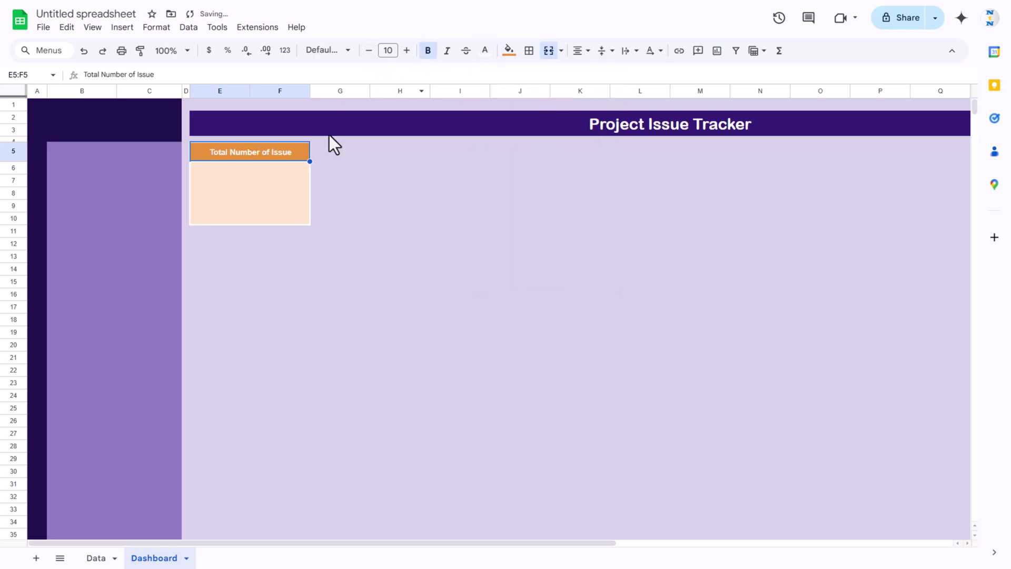
Step: Enter =COUNTA(Data!A2:A1000) in the first card's value cell to count the issue IDs
{"action": "left_click", "coordinate": [251, 179]}
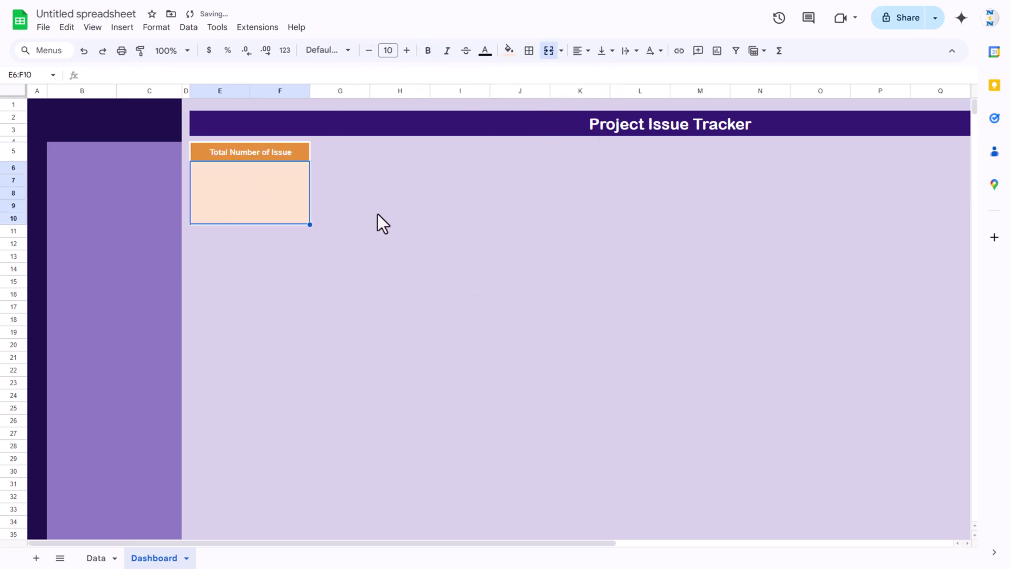
{"action": "type", "text": "=cou"}
{"action": "left_click", "coordinate": [378, 214]}
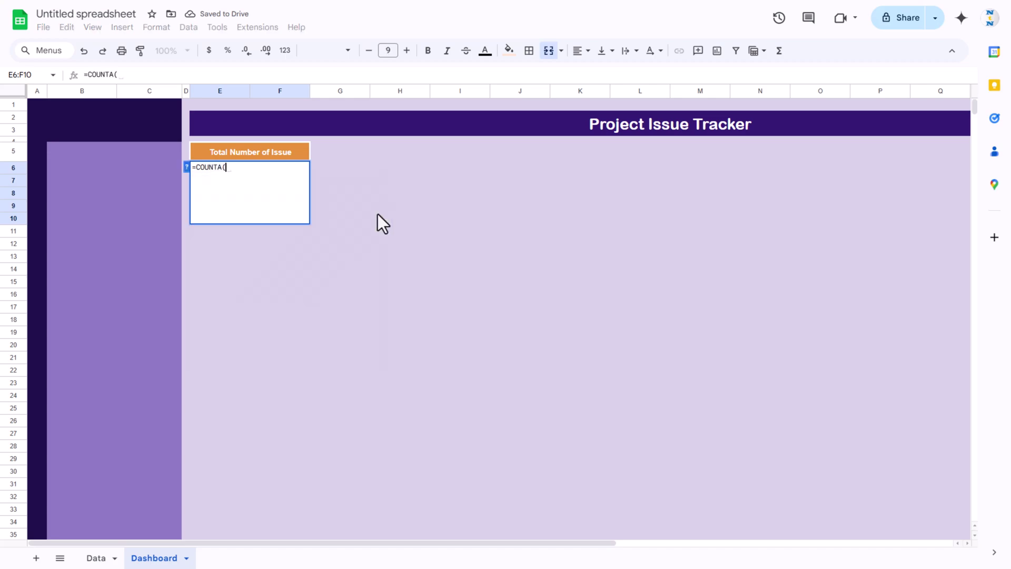
{"action": "left_click", "coordinate": [105, 561]}
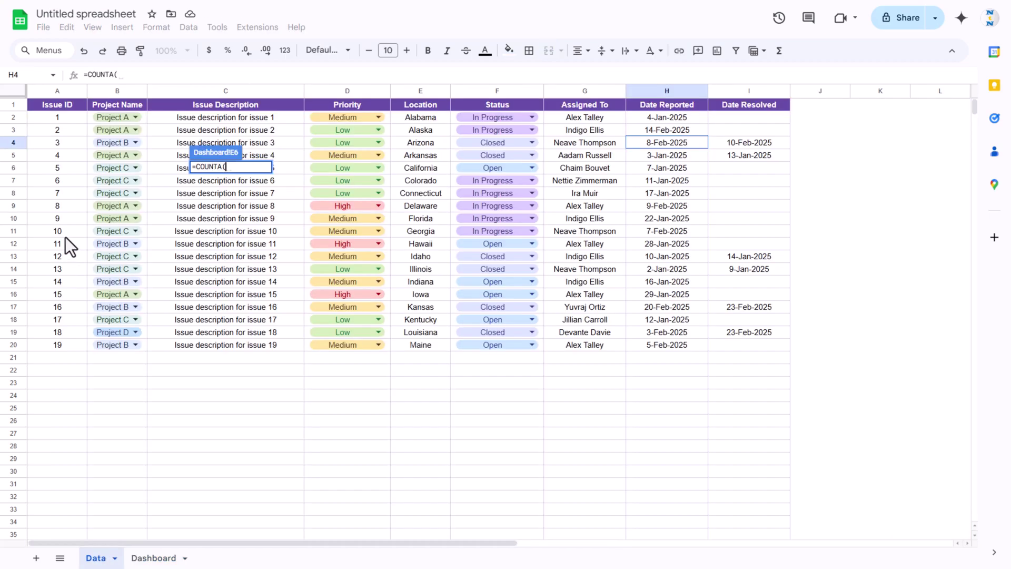
{"action": "left_click", "coordinate": [71, 115]}
{"action": "key", "text": "ctrl+shift+Down"}
{"action": "key", "text": "ctrl+shift+Down"}
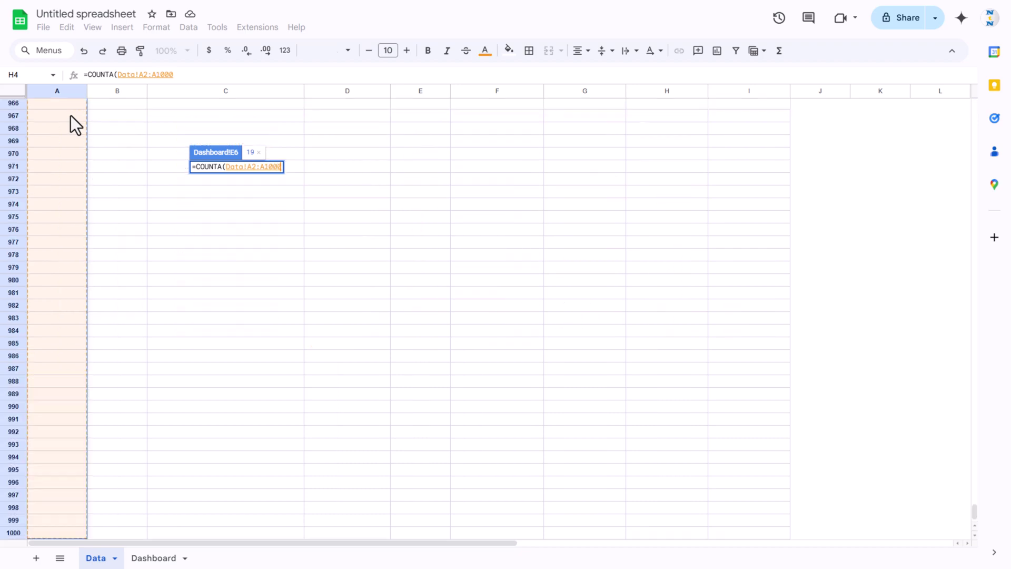
{"action": "key", "text": "Return"}
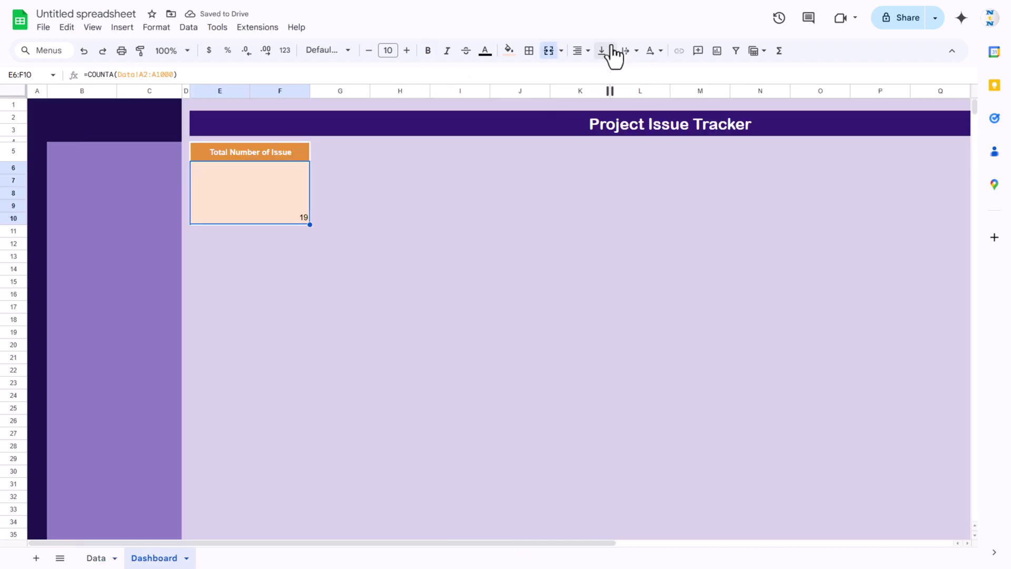
Step: Center the card's value horizontally and vertically in its merged cell
{"action": "left_click", "coordinate": [582, 51]}
{"action": "left_click", "coordinate": [601, 74]}
{"action": "left_click", "coordinate": [604, 51]}
{"action": "left_click", "coordinate": [621, 74]}
Step: Set the card's value to Arial Rounded, size 60, with orange text matching the heading fill
{"action": "left_click", "coordinate": [311, 53]}
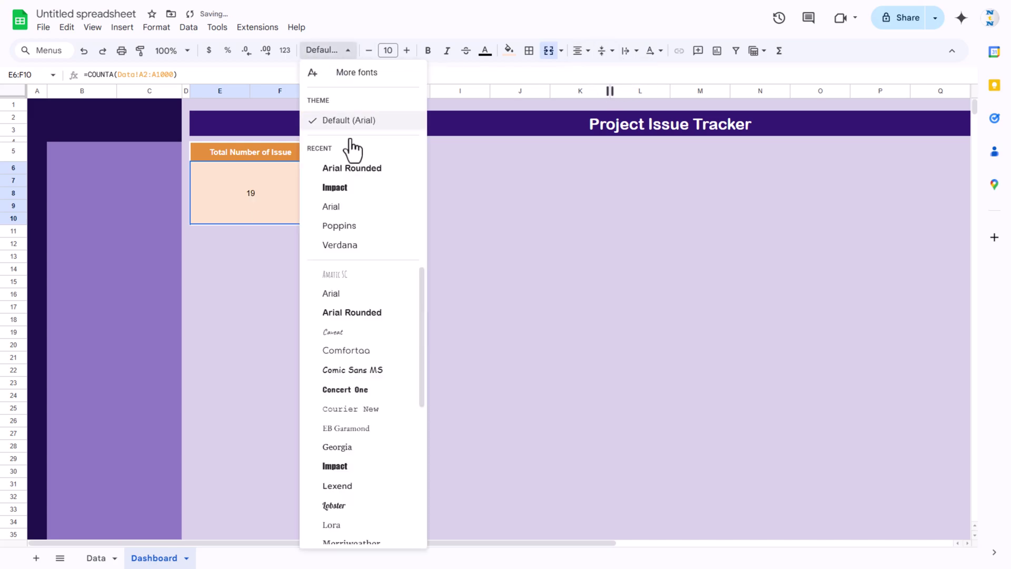
{"action": "left_click", "coordinate": [350, 167]}
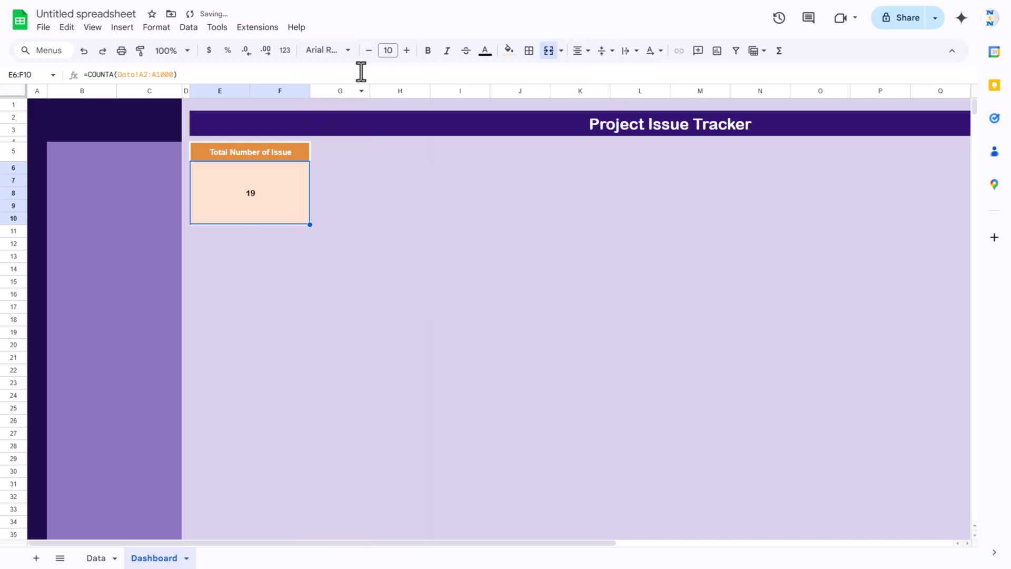
{"action": "left_click", "coordinate": [388, 51]}
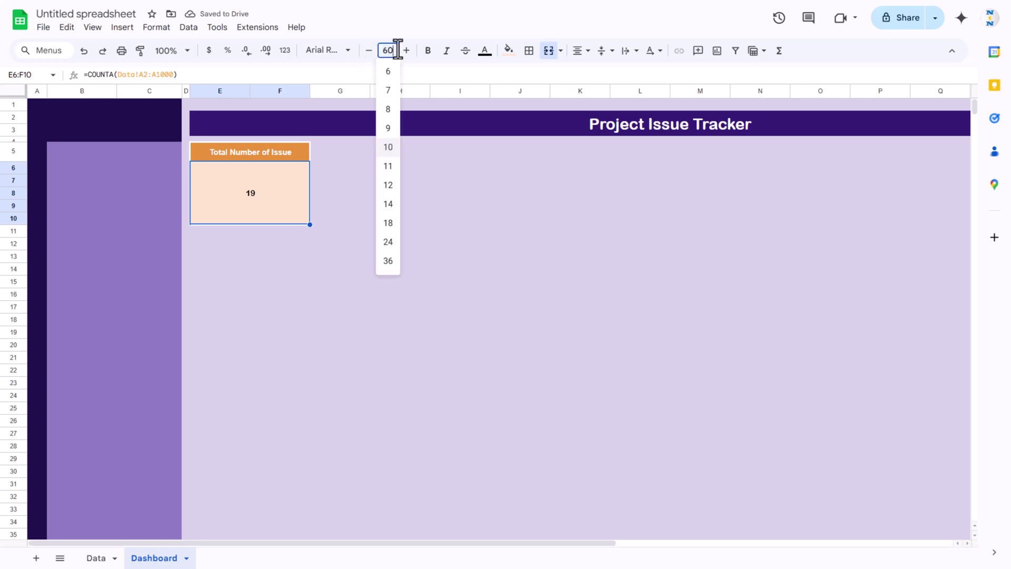
{"action": "key", "text": "Return"}
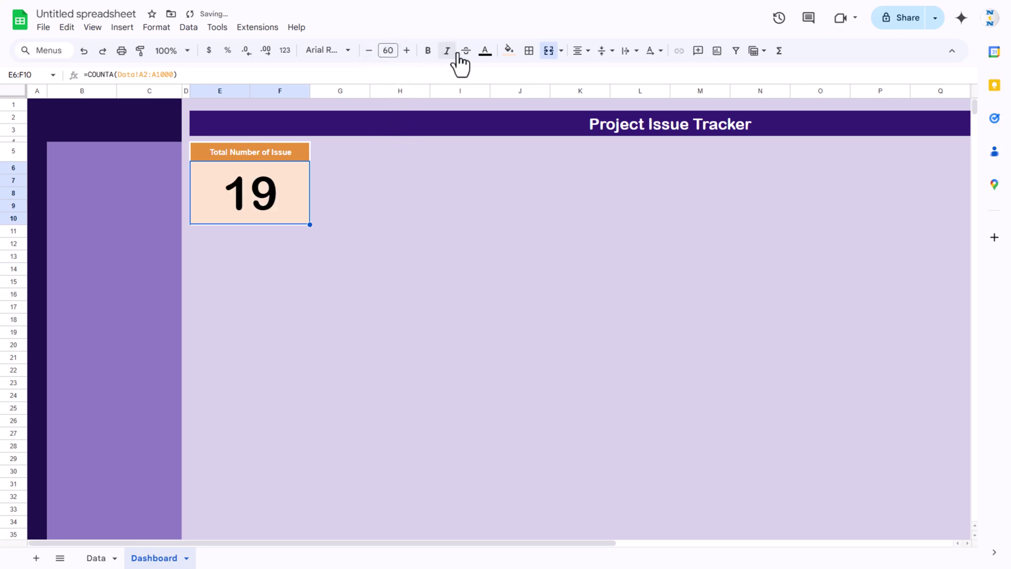
{"action": "left_click", "coordinate": [485, 52]}
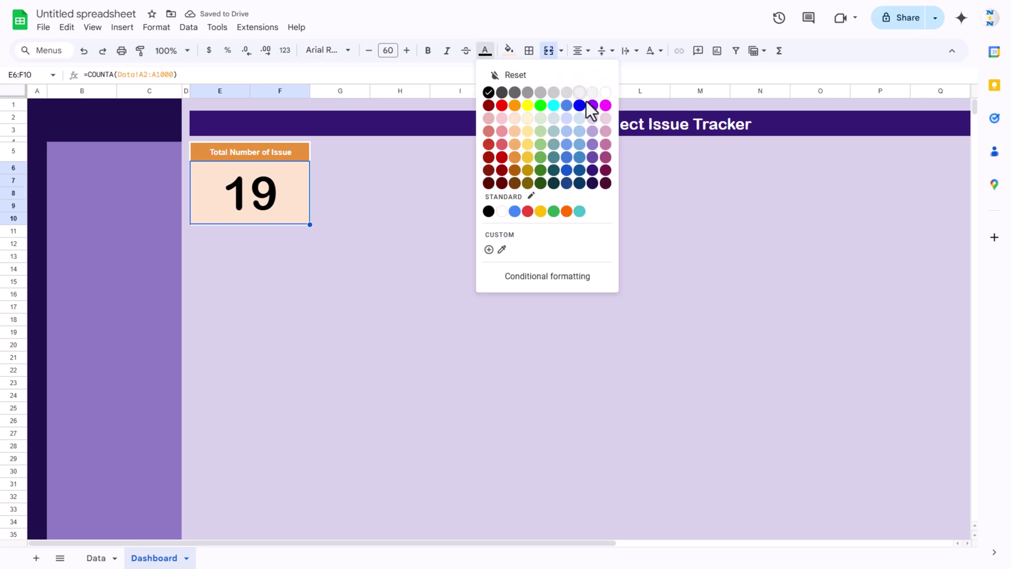
{"action": "left_click", "coordinate": [515, 159]}
Step: Copy the first card and paste it at H5, K5, N5, Q5 and T5 to make a row of six cards
{"action": "key", "text": "Up"}
{"action": "key", "text": "shift+Down"}
{"action": "key", "text": "ctrl+c"}
{"action": "key", "text": "Right"}
{"action": "key", "text": "Right"}
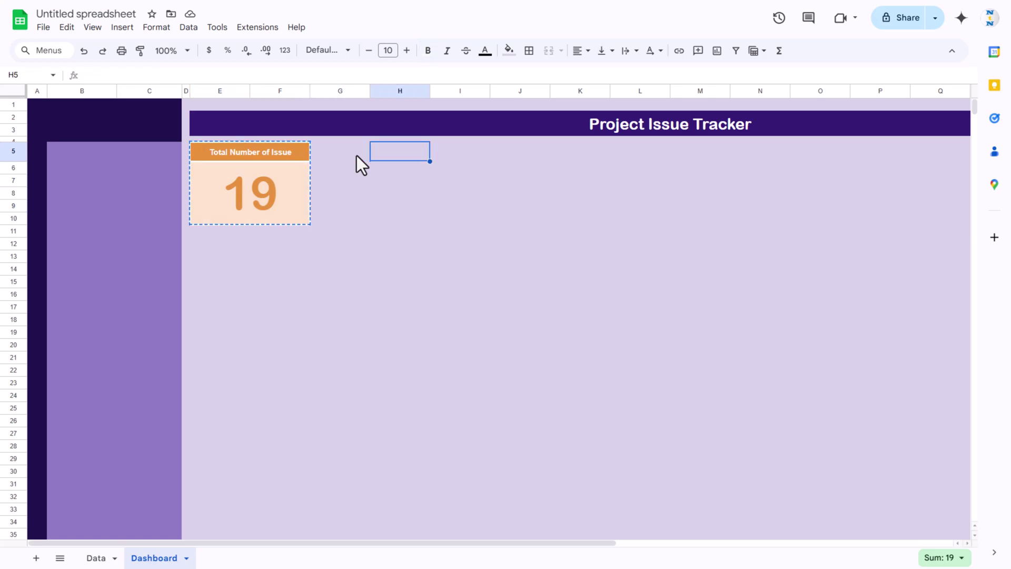
{"action": "key", "text": "ctrl+v"}
{"action": "key", "text": "Right"}
{"action": "key", "text": "Right"}
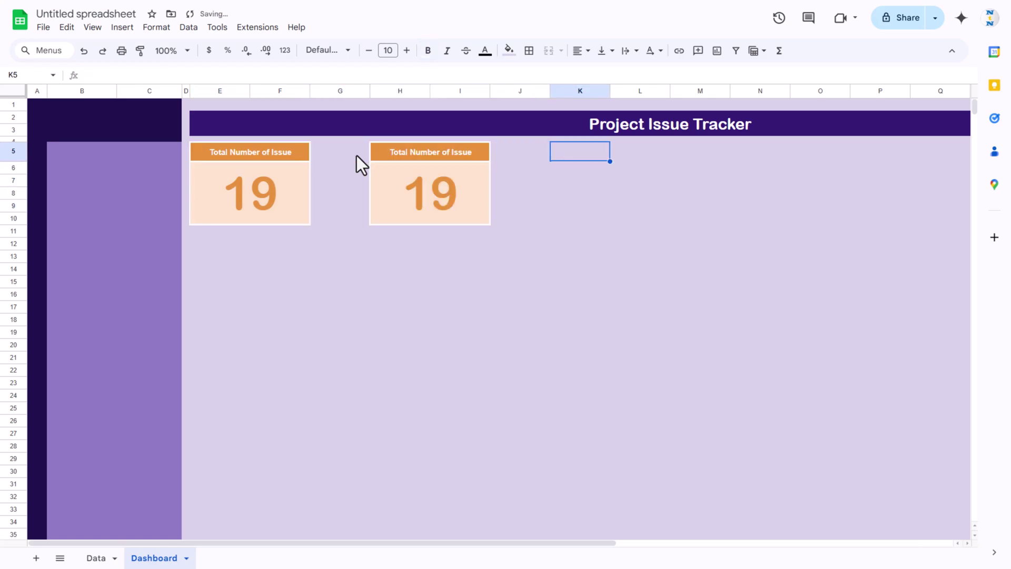
{"action": "key", "text": "ctrl+v"}
{"action": "key", "text": "Right"}
{"action": "key", "text": "Right"}
{"action": "key", "text": "ctrl+v"}
{"action": "key", "text": "Right"}
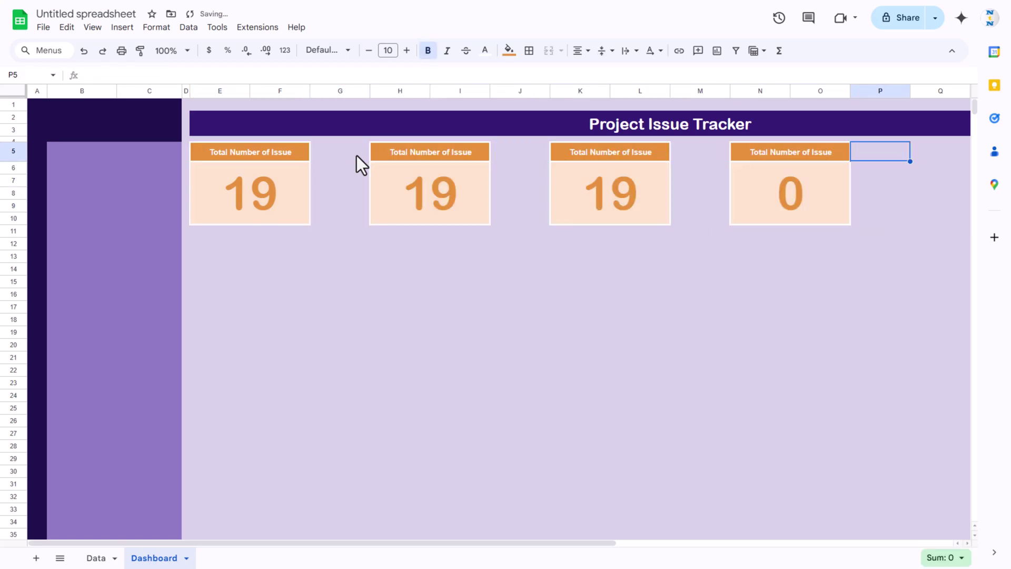
{"action": "key", "text": "Right"}
{"action": "key", "text": "ctrl+v"}
{"action": "key", "text": "Right"}
{"action": "key", "text": "Right"}
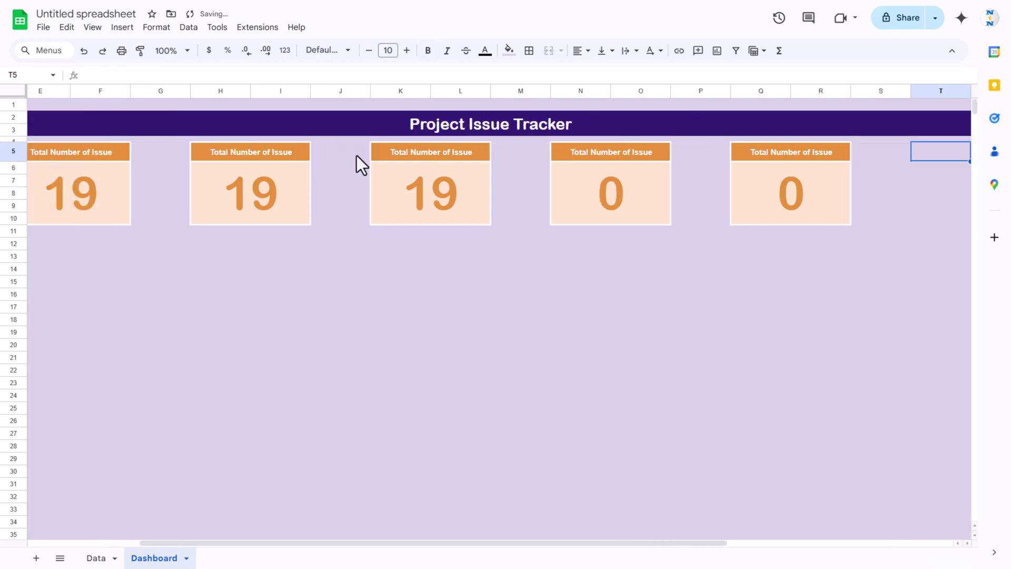
{"action": "key", "text": "ctrl+v"}
{"action": "key", "text": "Left"}
{"action": "key", "text": "Left"}
{"action": "key", "text": "Left"}
{"action": "key", "text": "Left"}
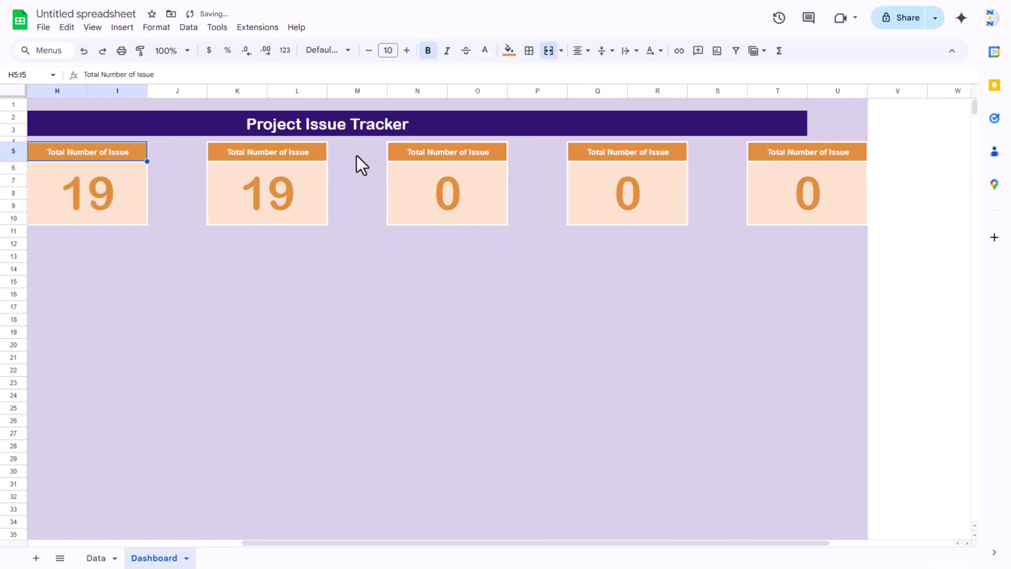
Step: Narrow columns G, J, M, P and S together to thin spacers between the cards
{"action": "scroll", "coordinate": [356, 156], "scroll_direction": "left", "scroll_amount": 10}
{"action": "left_click", "coordinate": [336, 92]}
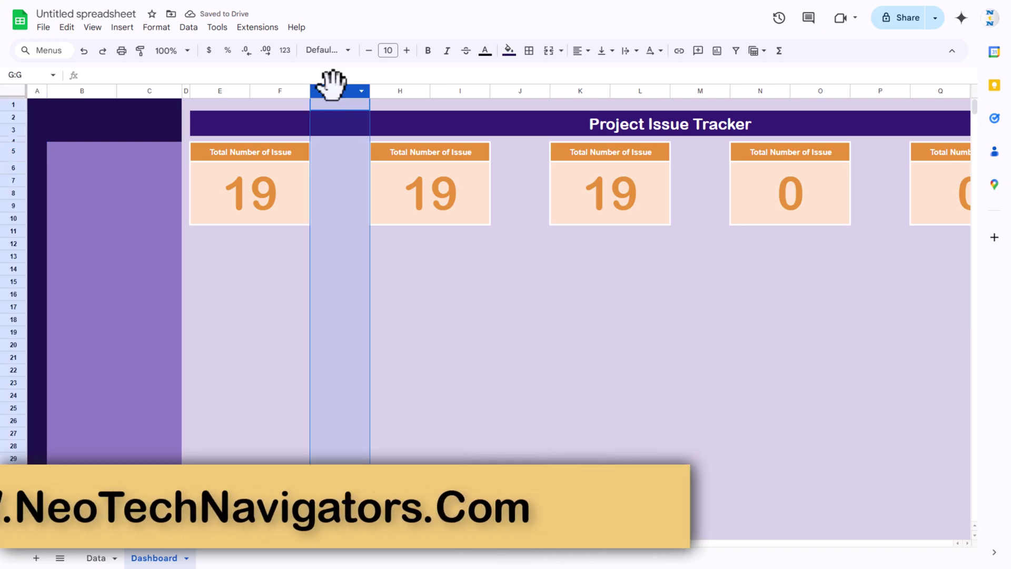
{"action": "left_click", "coordinate": [516, 91], "text": "ctrl"}
{"action": "left_click", "coordinate": [695, 90], "text": "ctrl"}
{"action": "scroll", "coordinate": [760, 247], "scroll_direction": "right", "scroll_amount": 6}
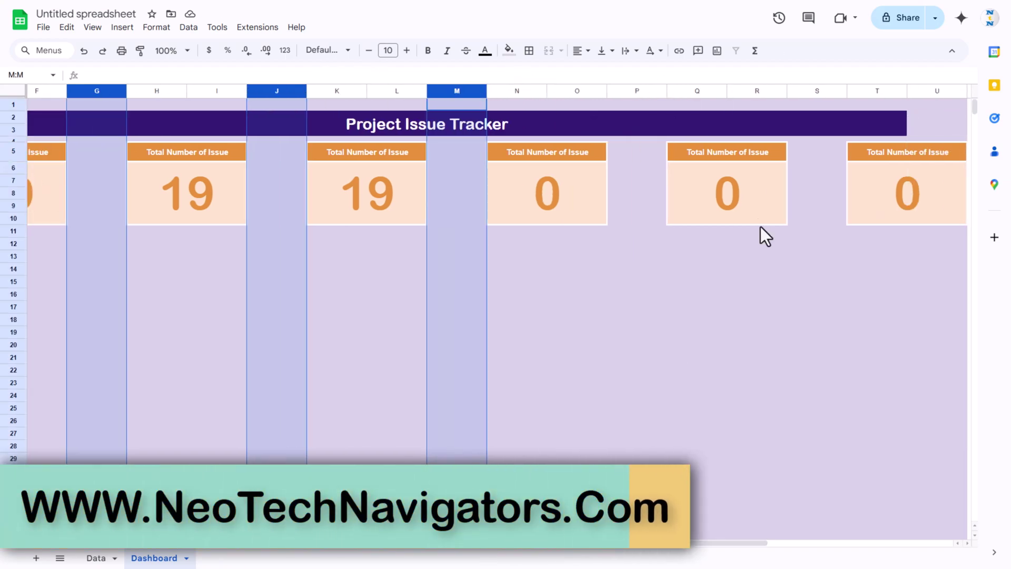
{"action": "left_click", "coordinate": [638, 93], "text": "ctrl"}
{"action": "left_click", "coordinate": [818, 91], "text": "ctrl"}
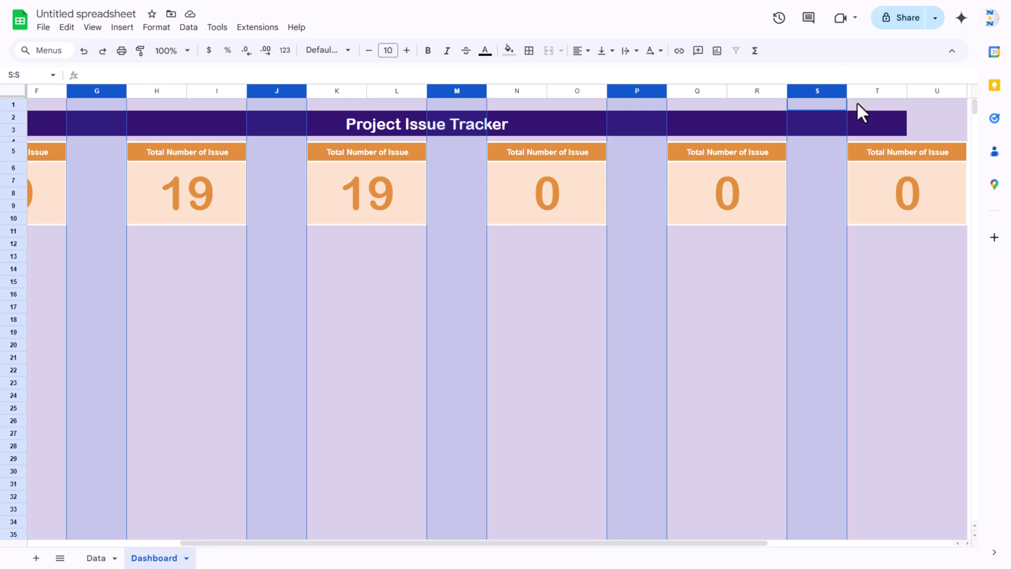
{"action": "left_click_drag", "start_coordinate": [847, 94], "coordinate": [793, 95]}
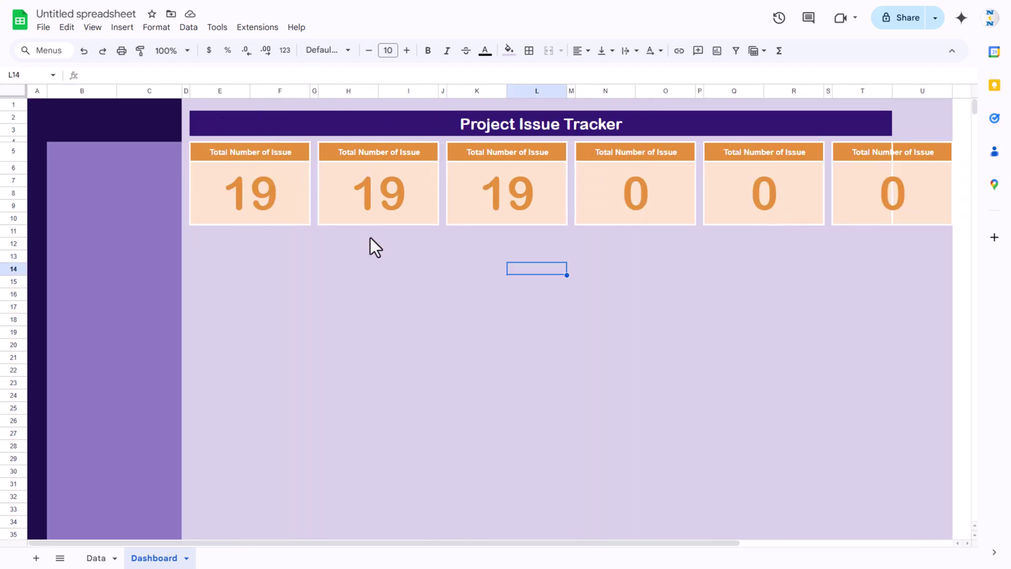
Step: Change the second card's heading in H5 to "Open Issues", copied from the finished "Project Issue Tracker in Google Sheets" dashboard
{"action": "left_click", "coordinate": [371, 236]}
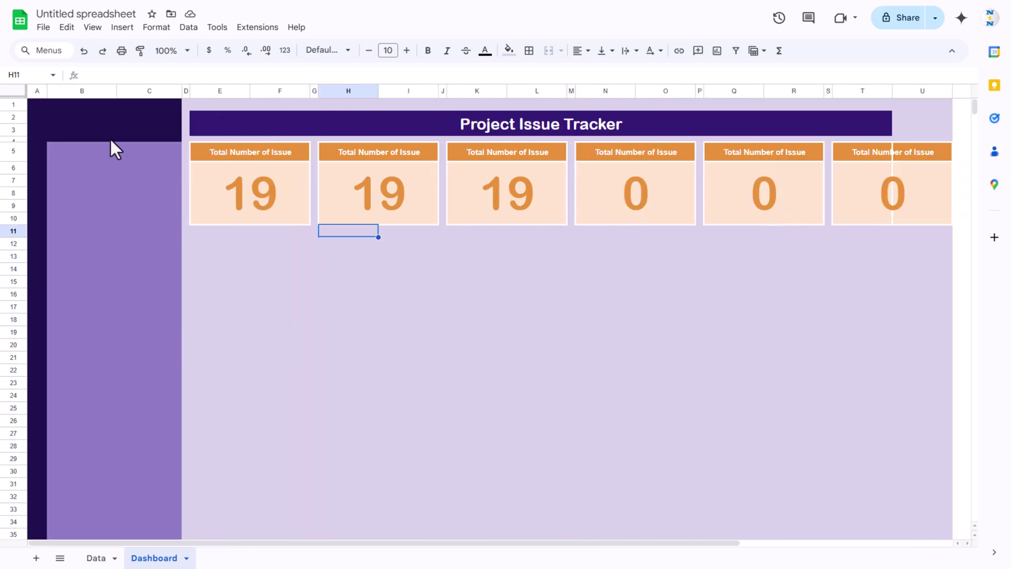
{"action": "left_click", "coordinate": [303, 217]}
{"action": "left_click", "coordinate": [352, 189]}
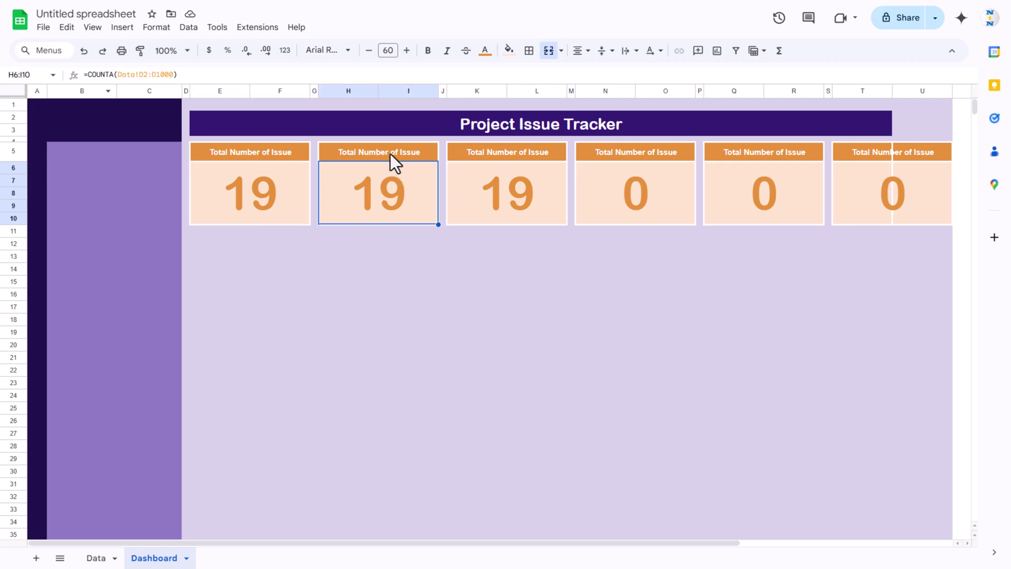
{"action": "left_click", "coordinate": [391, 154]}
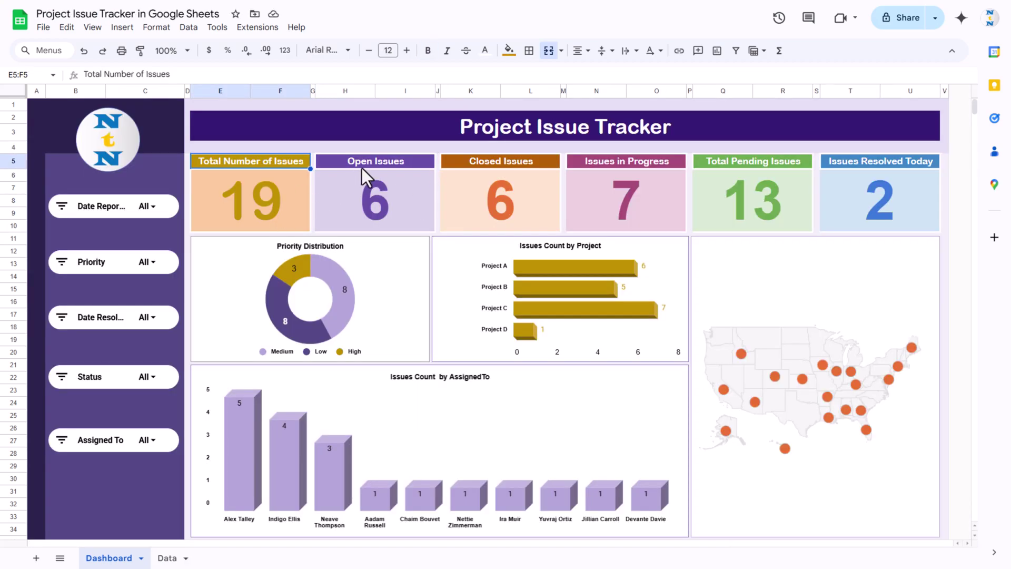
{"action": "left_click", "coordinate": [397, 164]}
{"action": "left_click_drag", "start_coordinate": [83, 75], "coordinate": [195, 76]}
{"action": "key", "text": "ctrl+c"}
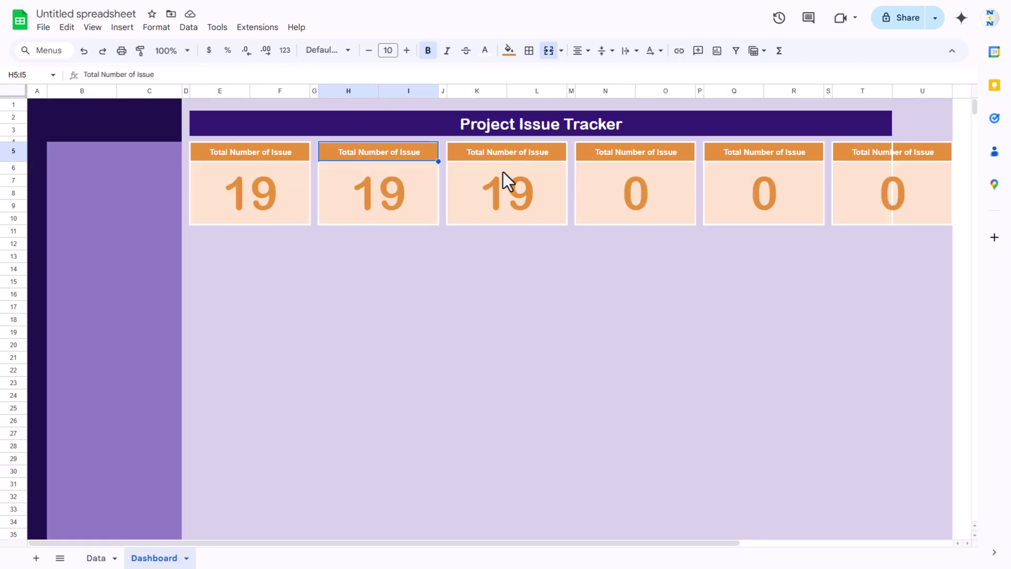
{"action": "type", "text": "Open Issues"}
{"action": "key", "text": "Return"}
Step: Paste the copied heading into the third card at K5 and reword it as "Closed Issues"
{"action": "left_click", "coordinate": [448, 150]}
{"action": "key", "text": "BackSpace"}
{"action": "key", "text": "ctrl+v"}
{"action": "key", "text": "Return"}
{"action": "left_click", "coordinate": [445, 151]}
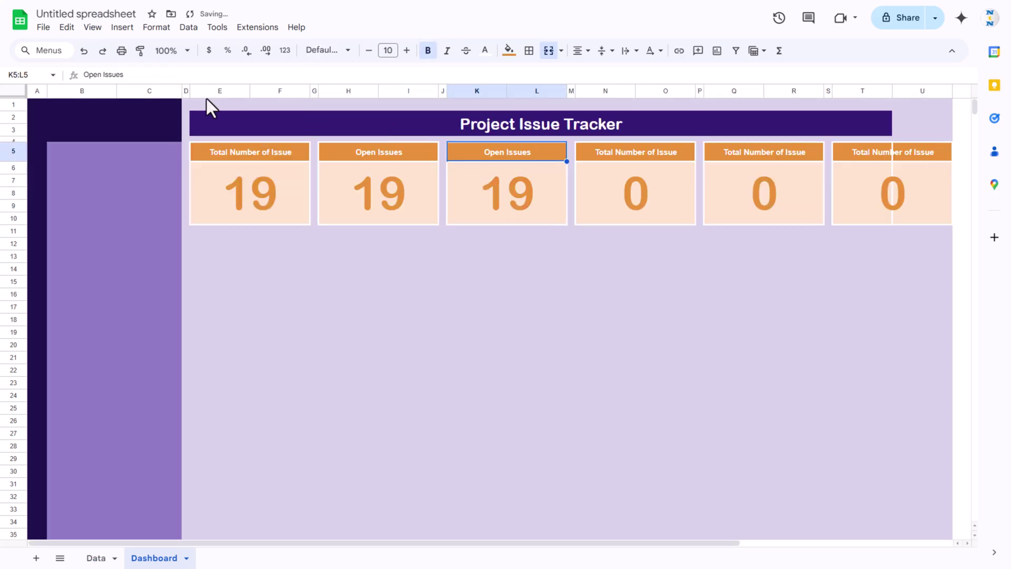
{"action": "left_click_drag", "start_coordinate": [101, 74], "coordinate": [82, 74]}
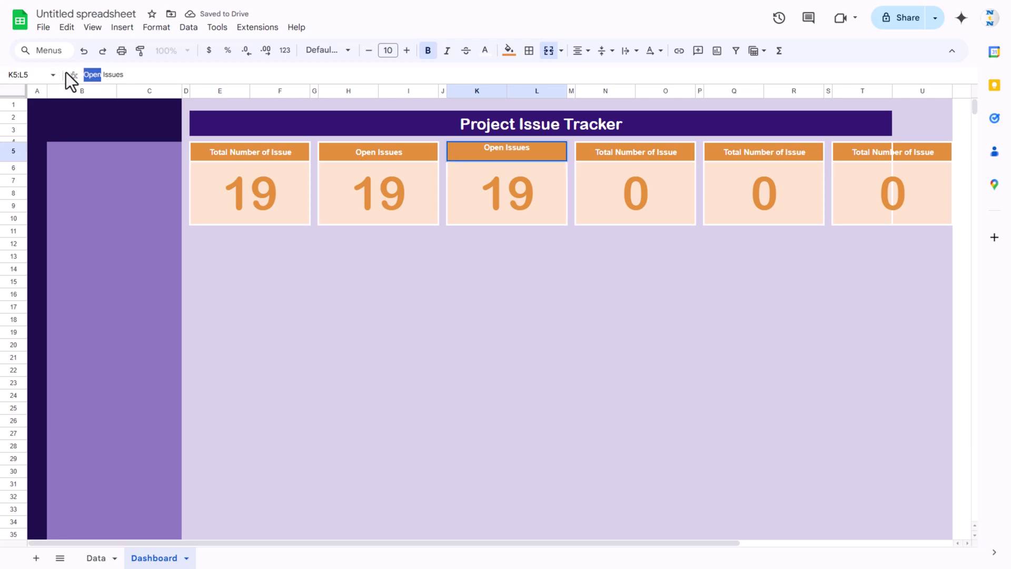
{"action": "type", "text": "Closed"}
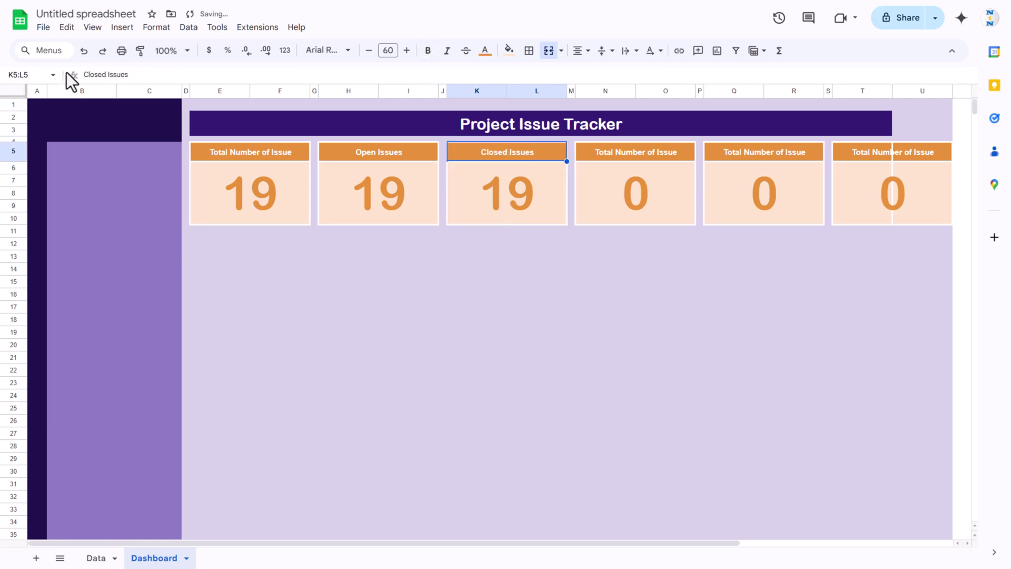
Step: Set the fourth card's heading in N5 to "Inprogress Issues"
{"action": "key", "text": "Tab"}
{"action": "key", "text": "Tab"}
{"action": "type", "text": "Open Issues"}
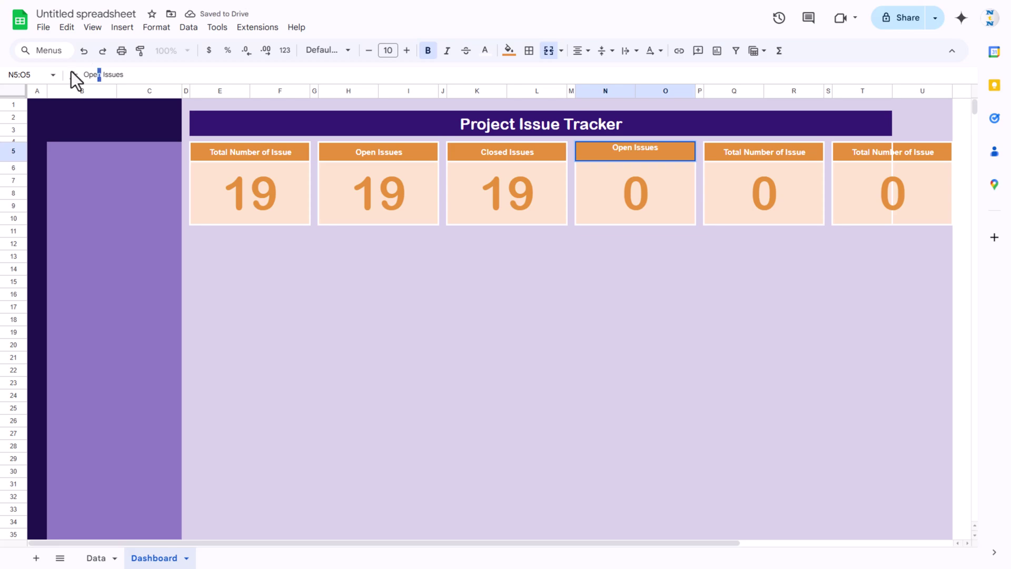
{"action": "type", "text": "Inprogress"}
{"action": "key", "text": "Return"}
Step: Reword the fifth card's heading in Q5 as "Total Pending Issue"
{"action": "key", "text": "Up"}
{"action": "key", "text": "Tab"}
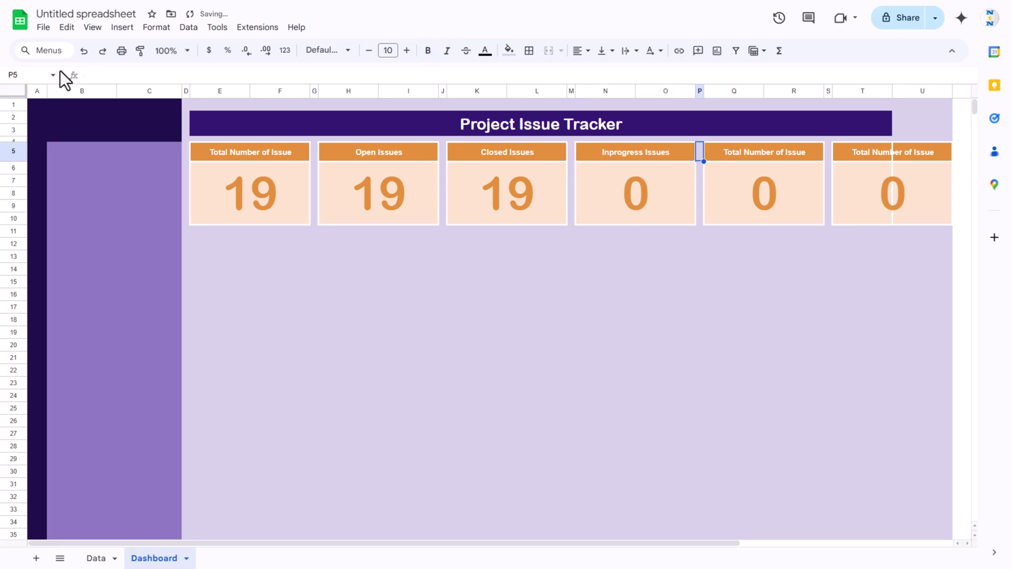
{"action": "key", "text": "Tab"}
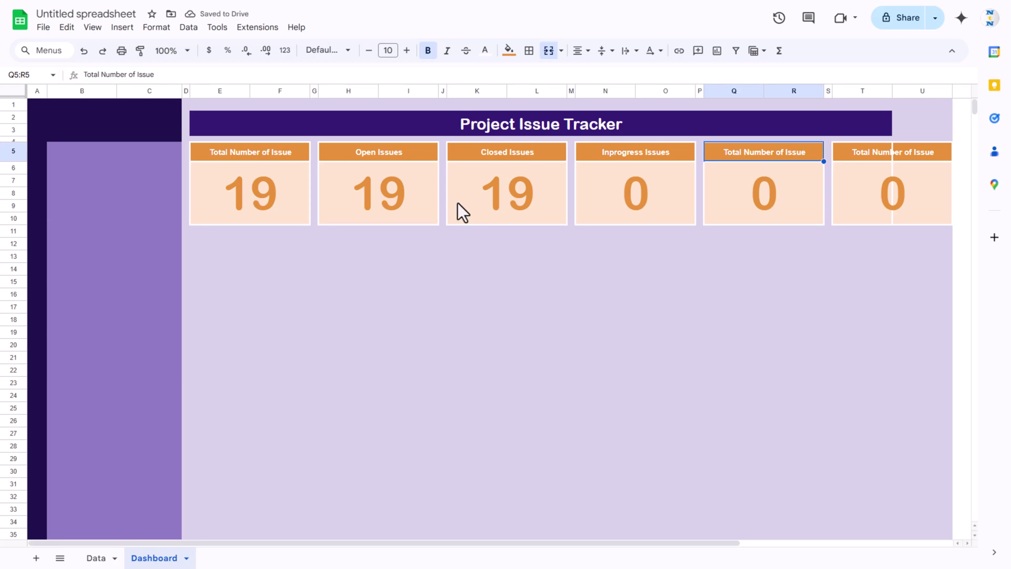
{"action": "double_click", "coordinate": [110, 75]}
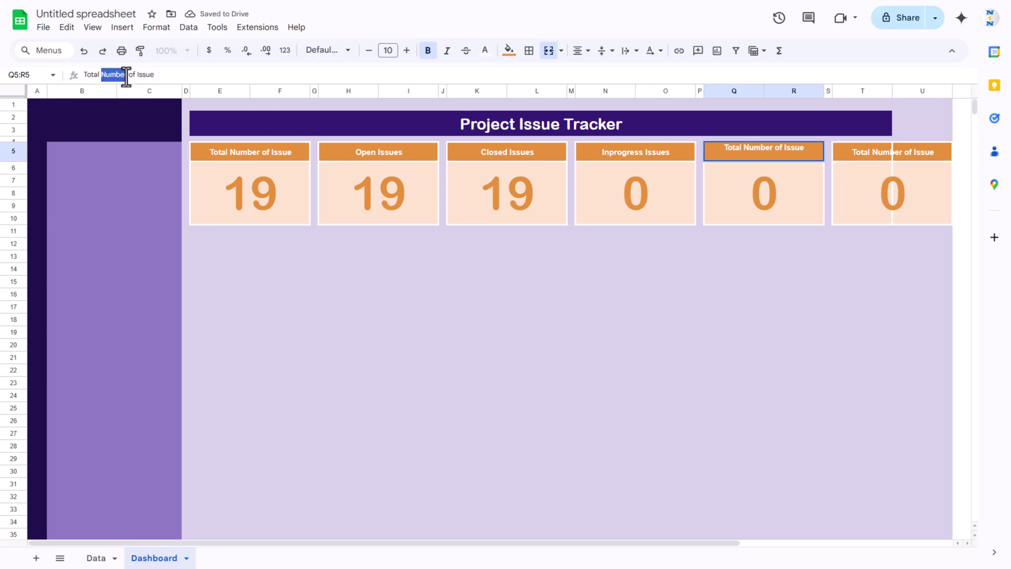
{"action": "type", "text": "Pend"}
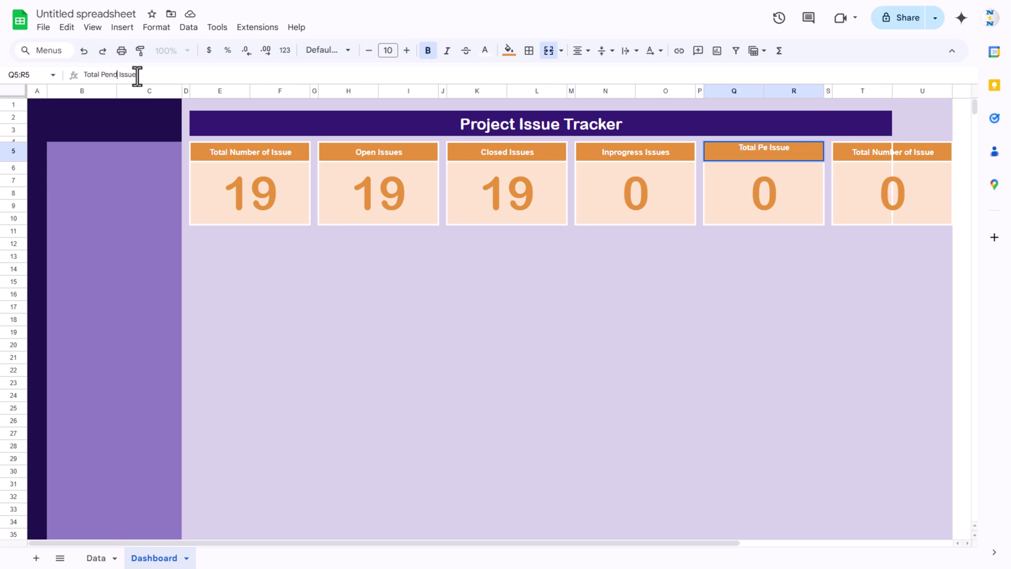
{"action": "key", "text": "Return"}
Step: Replace the sixth card's heading in T5 with "Resolved Today"
{"action": "key", "text": "Up"}
{"action": "key", "text": "Right"}
{"action": "key", "text": "Right"}
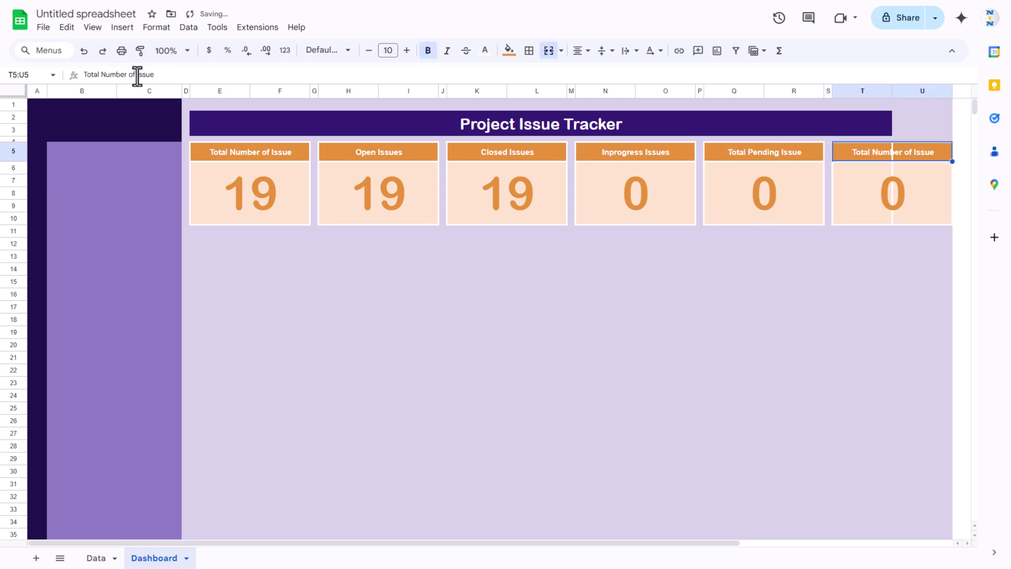
{"action": "type", "text": "Reso"}
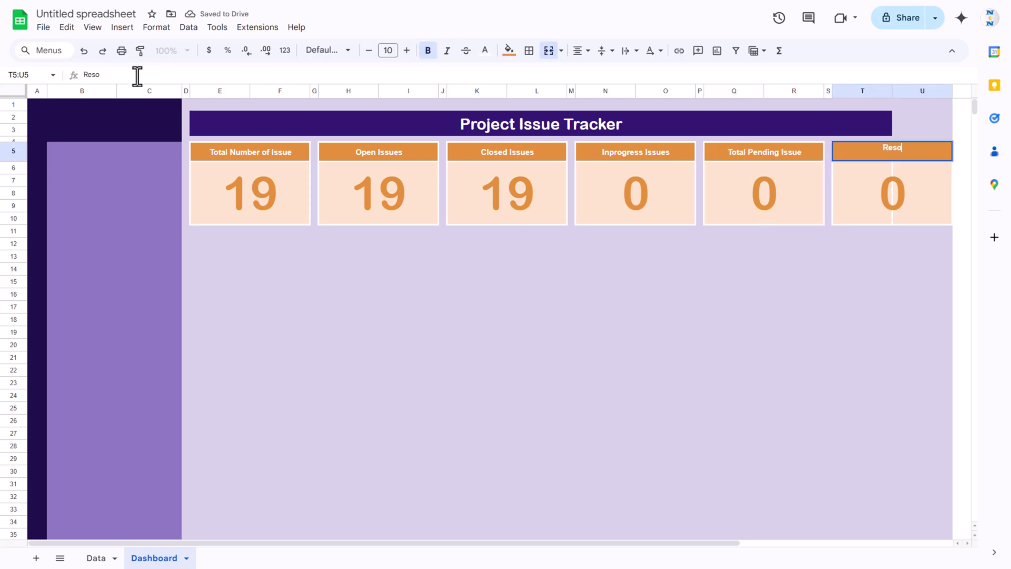
{"action": "type", "text": "lved T"}
{"action": "key", "text": "Return"}
Step: Extend the merged "Project Issue Tracker" title through column U so it spans all six cards
{"action": "key", "text": "Up"}
{"action": "key", "text": "Up"}
{"action": "key", "text": "Up"}
{"action": "key", "text": "Right"}
{"action": "key", "text": "Right"}
{"action": "key", "text": "Left"}
{"action": "key", "text": "Left"}
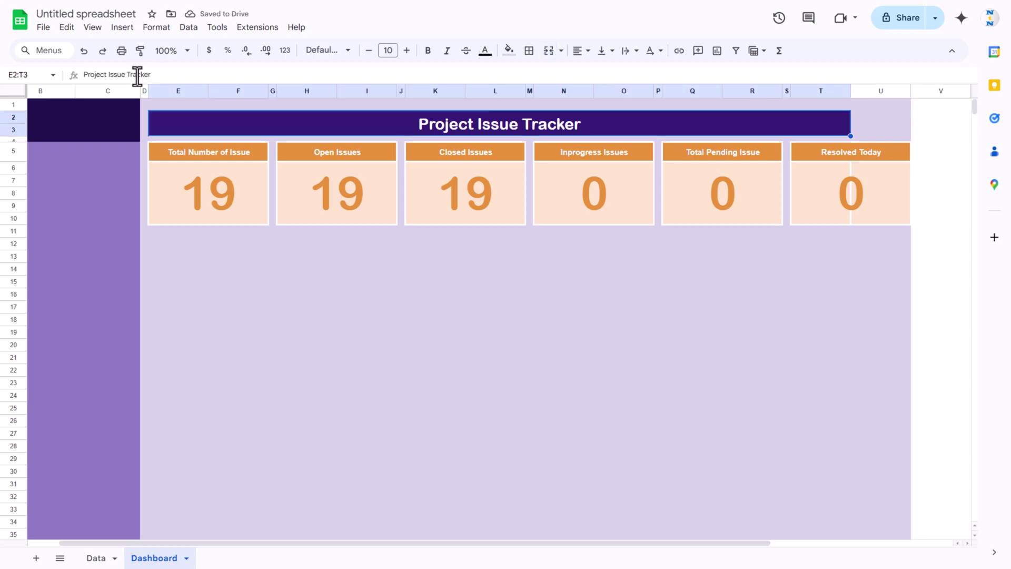
{"action": "left_click", "coordinate": [882, 90]}
{"action": "right_click", "coordinate": [882, 90]}
{"action": "left_click", "coordinate": [884, 121]}
{"action": "left_click_drag", "start_coordinate": [817, 122], "coordinate": [860, 122]}
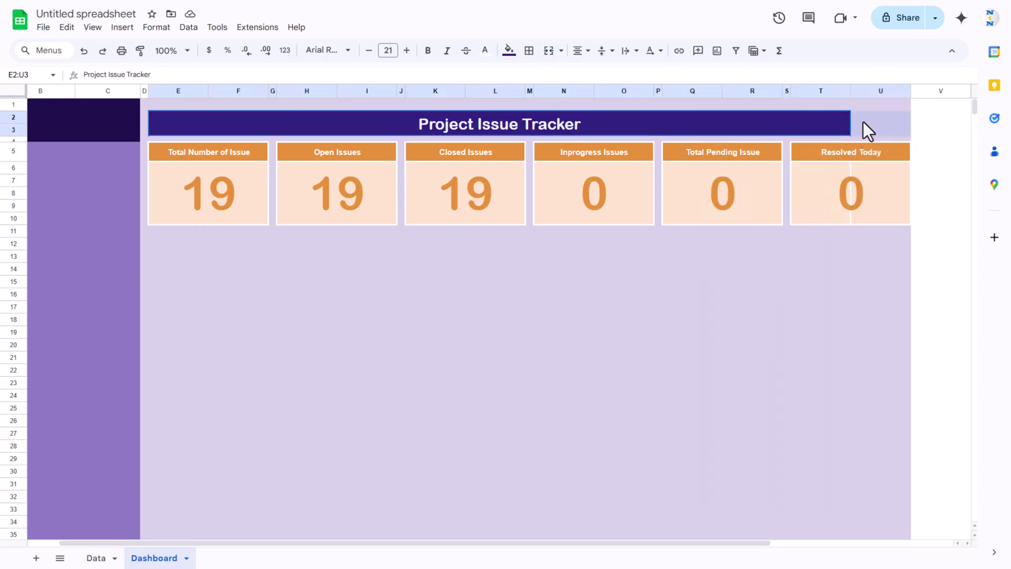
{"action": "left_click", "coordinate": [549, 50]}
{"action": "left_click", "coordinate": [575, 293]}
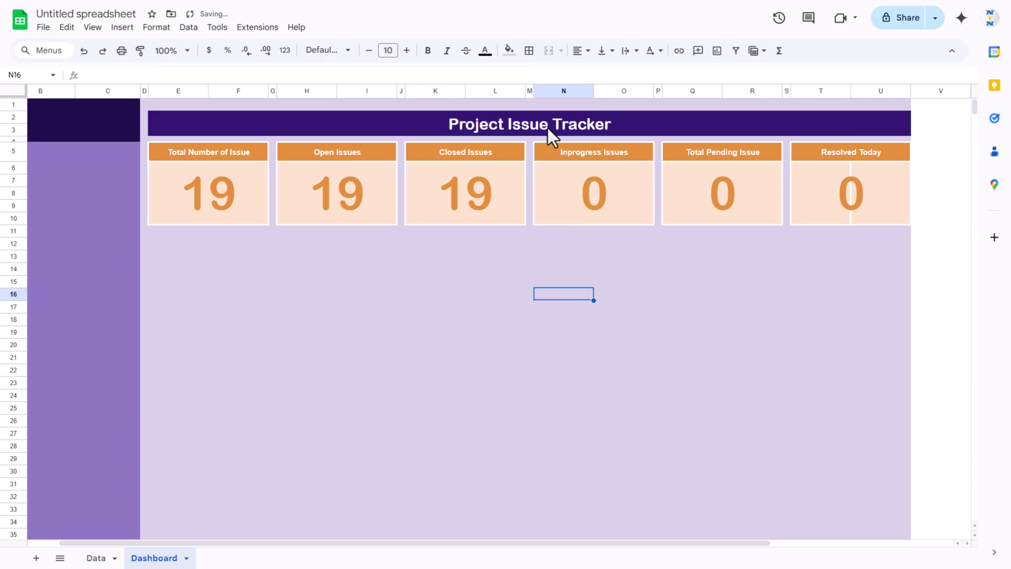
{"action": "left_click", "coordinate": [548, 127]}
{"action": "key", "text": "Home"}
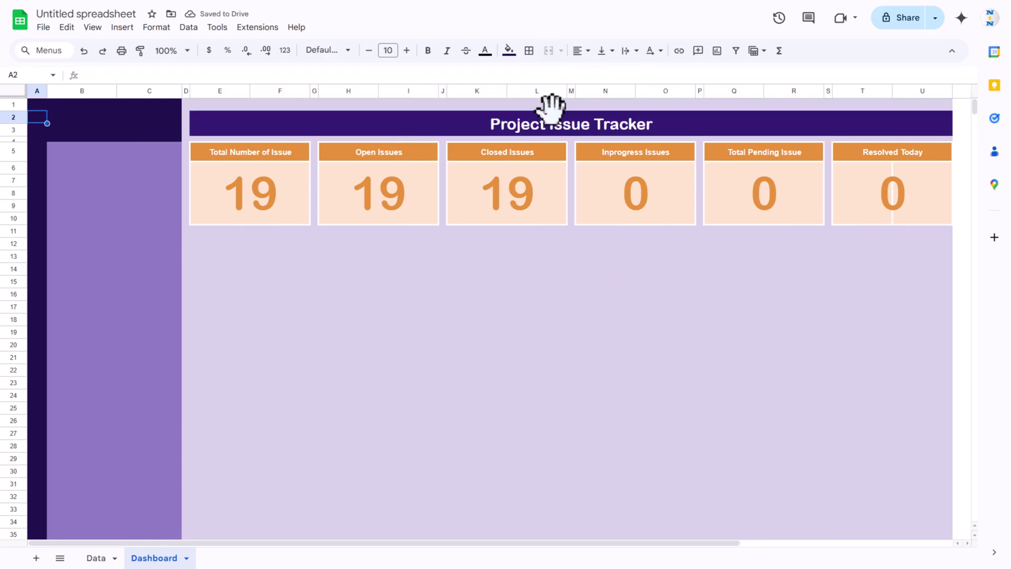
Step: Fill the Open Issues card's value area with light green and its heading with a darker green
{"action": "left_click", "coordinate": [900, 157]}
{"action": "left_click", "coordinate": [387, 175]}
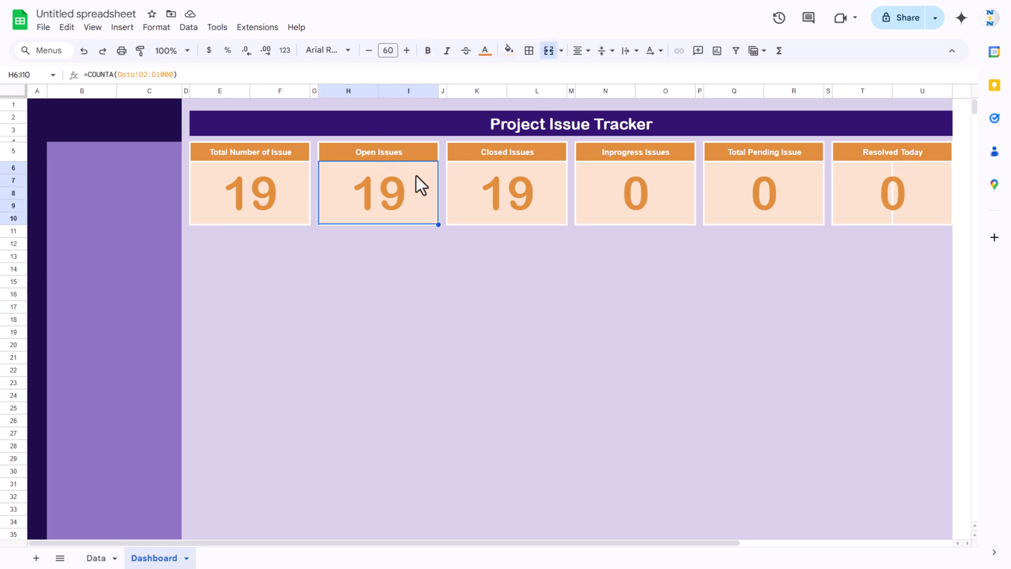
{"action": "left_click", "coordinate": [509, 51]}
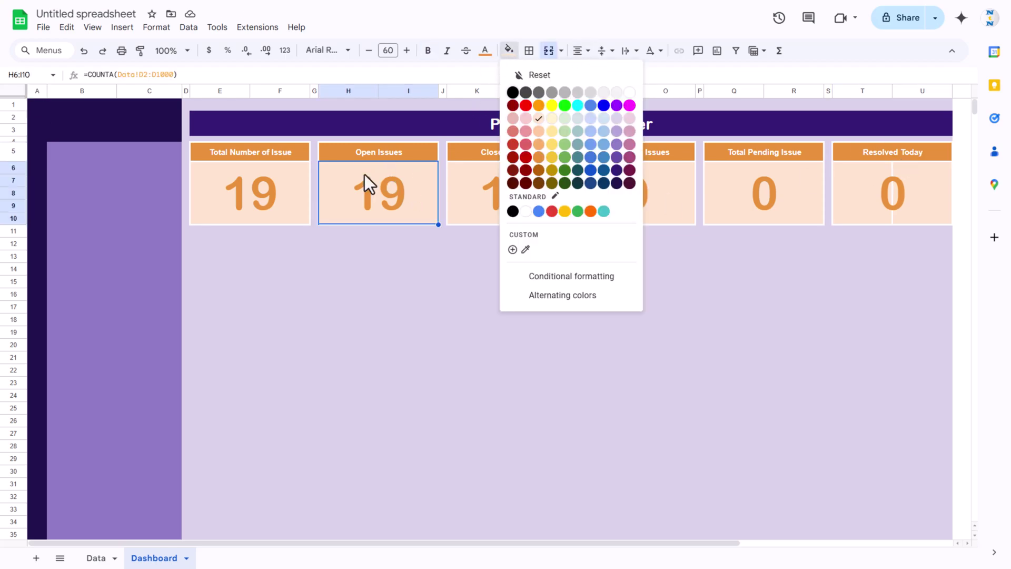
{"action": "left_click", "coordinate": [923, 213]}
{"action": "left_click", "coordinate": [436, 164]}
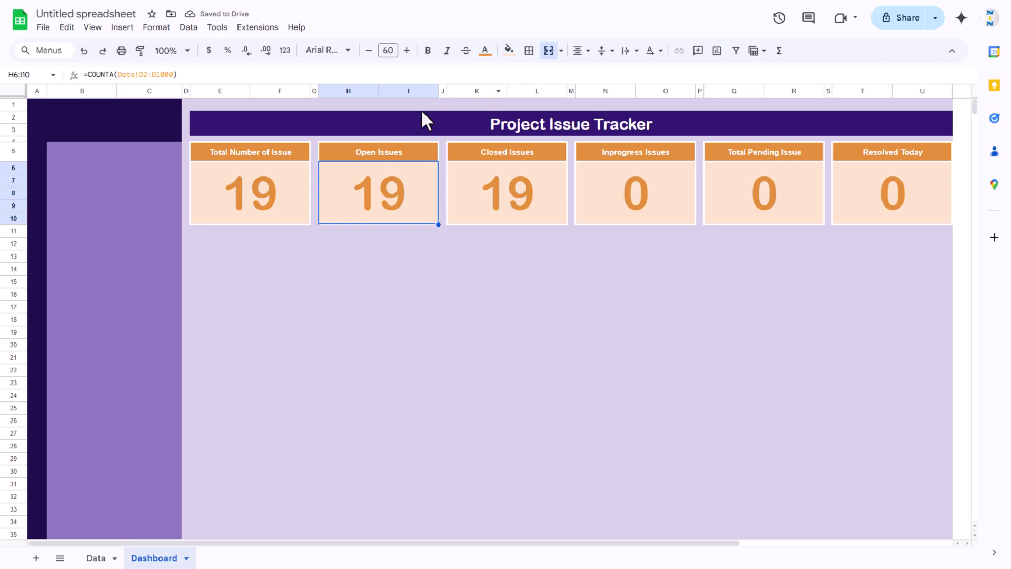
{"action": "left_click", "coordinate": [509, 51]}
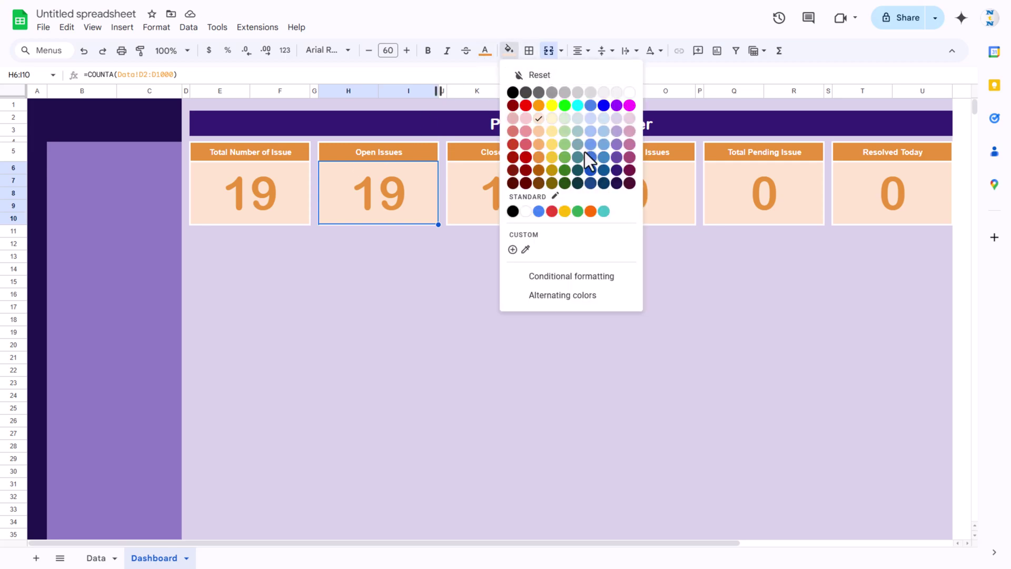
{"action": "left_click", "coordinate": [565, 118]}
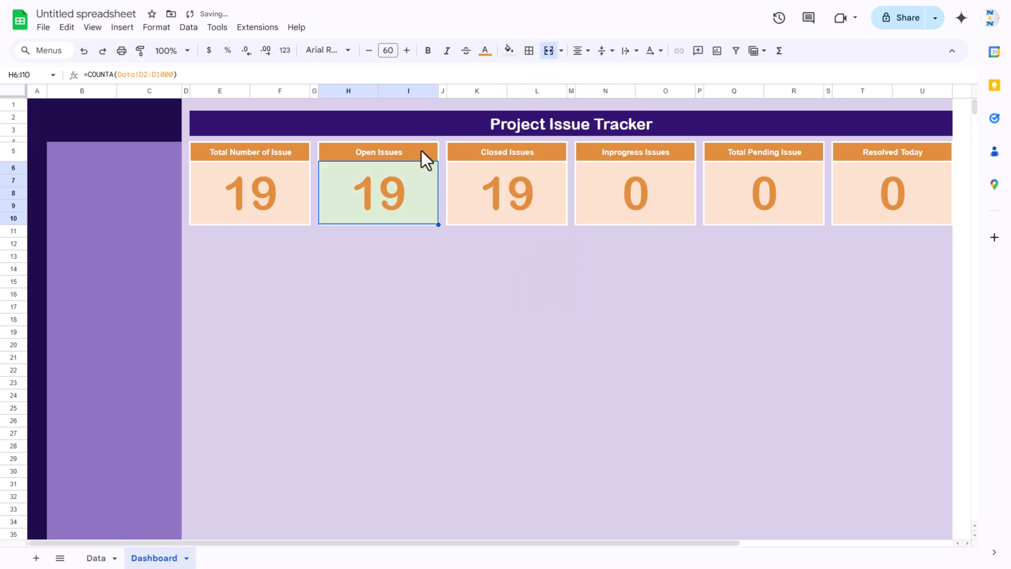
{"action": "key", "text": "Up"}
{"action": "left_click", "coordinate": [509, 51]}
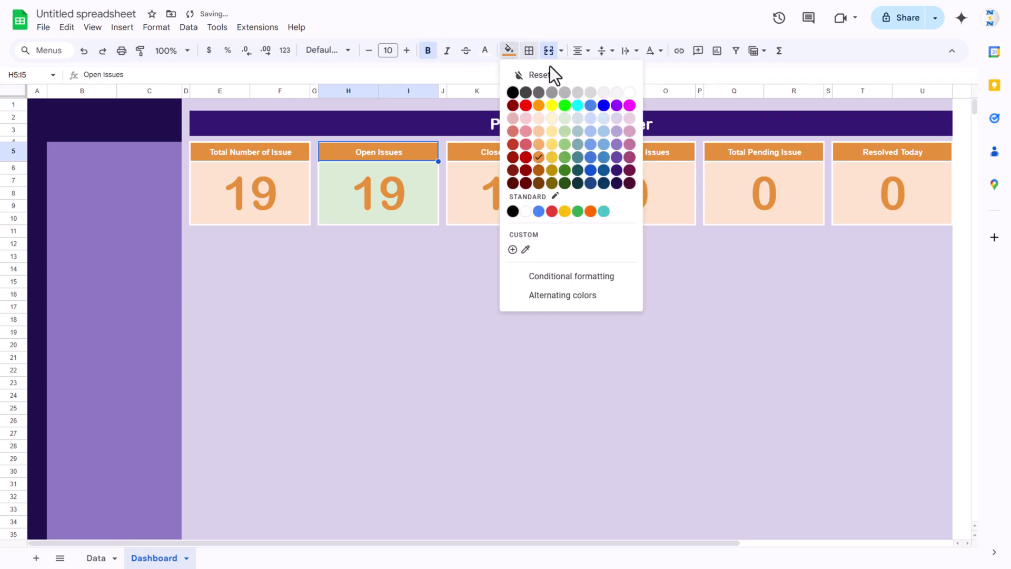
{"action": "left_click", "coordinate": [565, 158]}
Step: Fill the Closed Issues heading with dark teal and its value area with pale gray-teal
{"action": "left_click", "coordinate": [505, 151]}
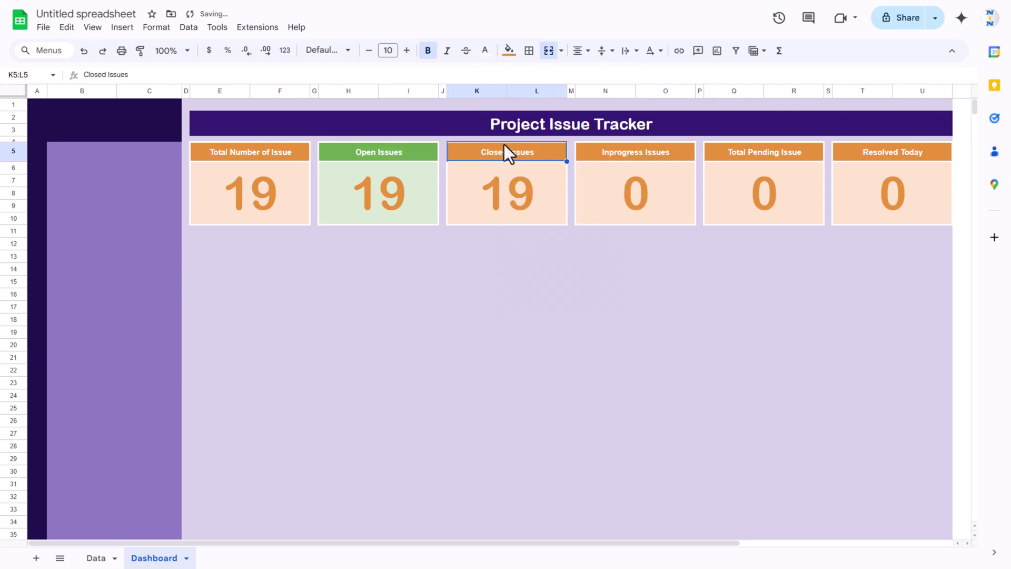
{"action": "left_click", "coordinate": [509, 50]}
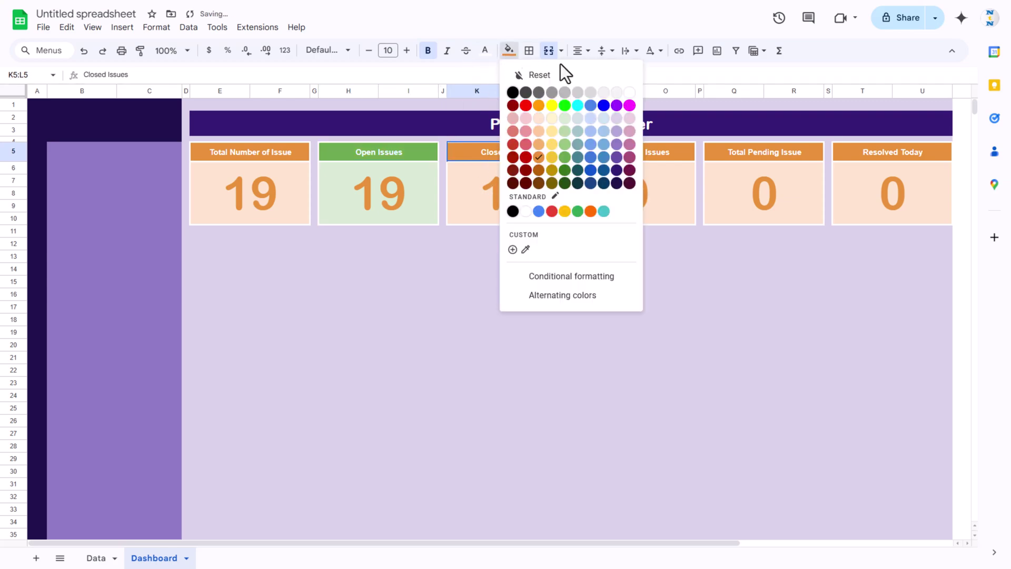
{"action": "left_click", "coordinate": [578, 157]}
{"action": "left_click", "coordinate": [538, 176]}
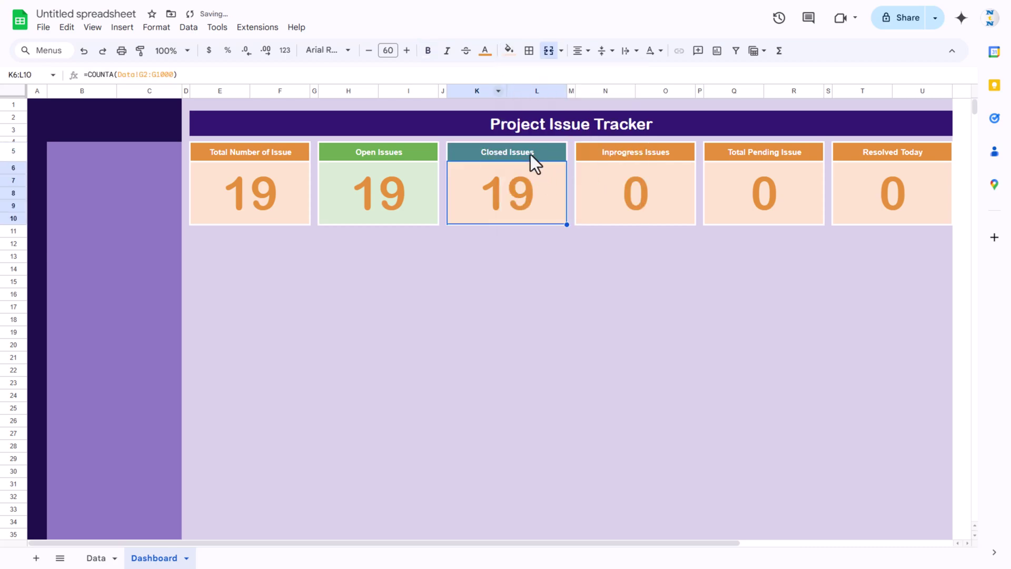
{"action": "left_click", "coordinate": [509, 51]}
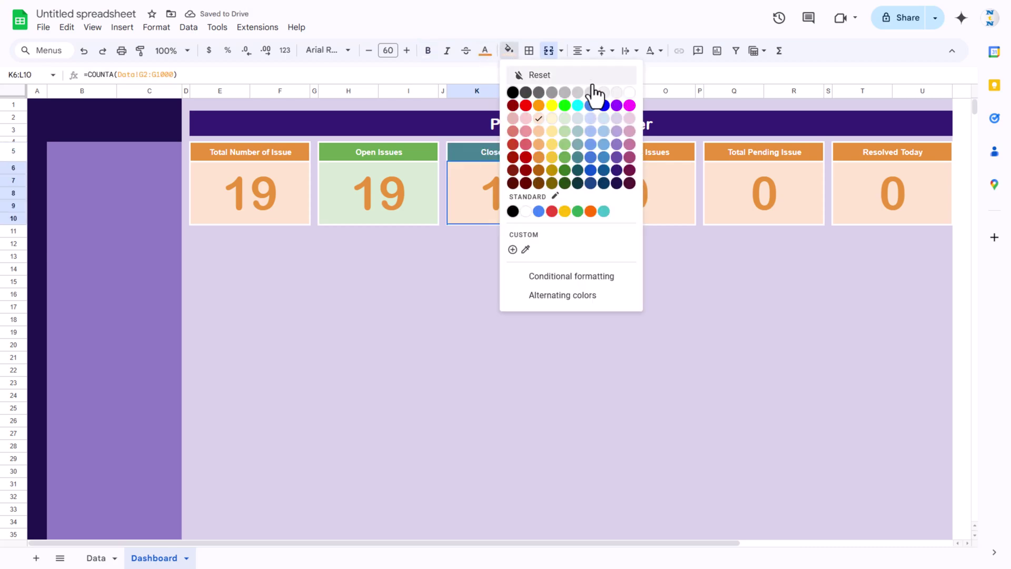
{"action": "left_click", "coordinate": [592, 131]}
Step: Fill the Inprogress Issues heading with cornflower blue and its value area with light blue
{"action": "left_click", "coordinate": [643, 153]}
{"action": "left_click", "coordinate": [509, 51]}
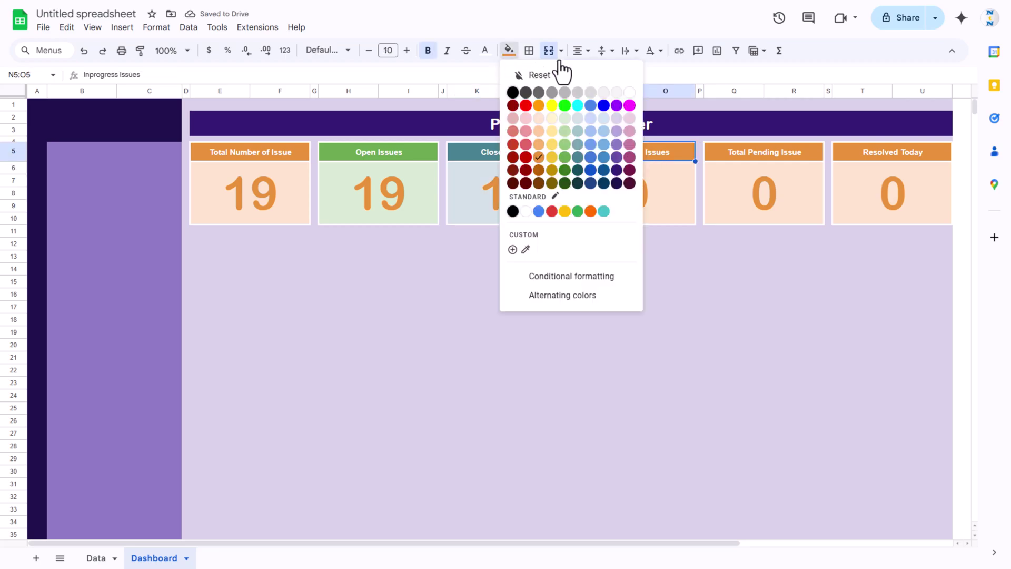
{"action": "left_click", "coordinate": [591, 157]}
{"action": "left_click", "coordinate": [627, 179]}
{"action": "left_click", "coordinate": [509, 51]}
{"action": "left_click", "coordinate": [604, 118]}
Step: Fill the Total Pending Issue heading with medium blue and its value area with light blue
{"action": "left_click", "coordinate": [730, 151]}
{"action": "left_click", "coordinate": [509, 50]}
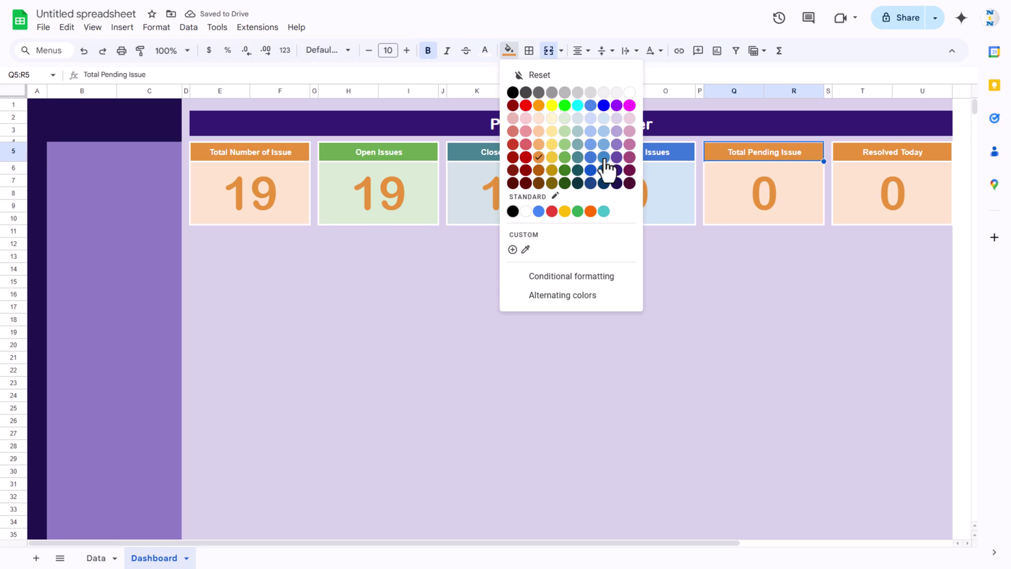
{"action": "left_click", "coordinate": [591, 157]}
{"action": "left_click", "coordinate": [764, 195]}
{"action": "left_click", "coordinate": [508, 51]}
{"action": "left_click", "coordinate": [603, 119]}
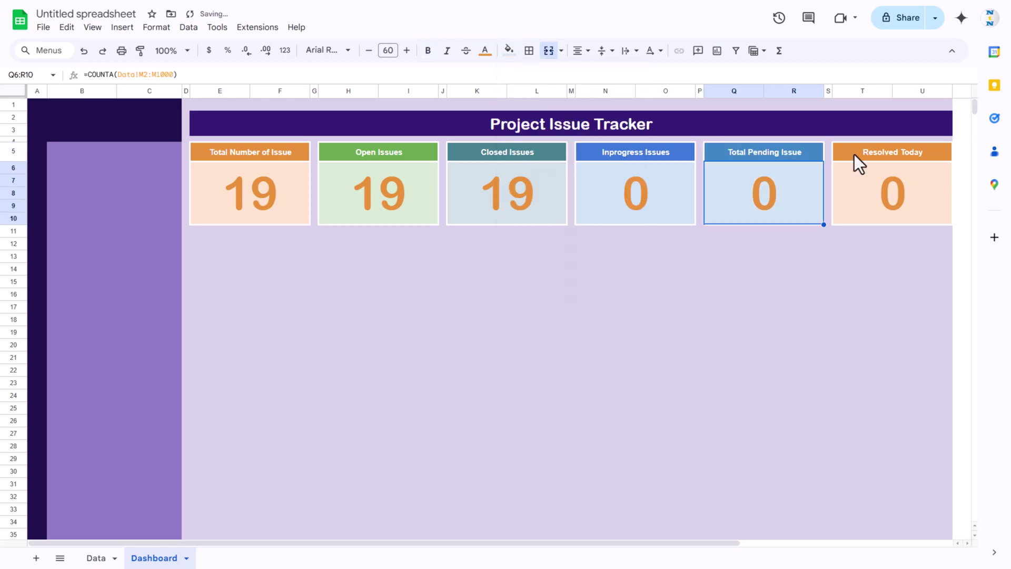
Step: Fill the Resolved Today heading with dark purple and its value area with light purple
{"action": "left_click", "coordinate": [854, 153]}
{"action": "left_click", "coordinate": [509, 50]}
{"action": "left_click", "coordinate": [617, 157]}
{"action": "left_click", "coordinate": [860, 191]}
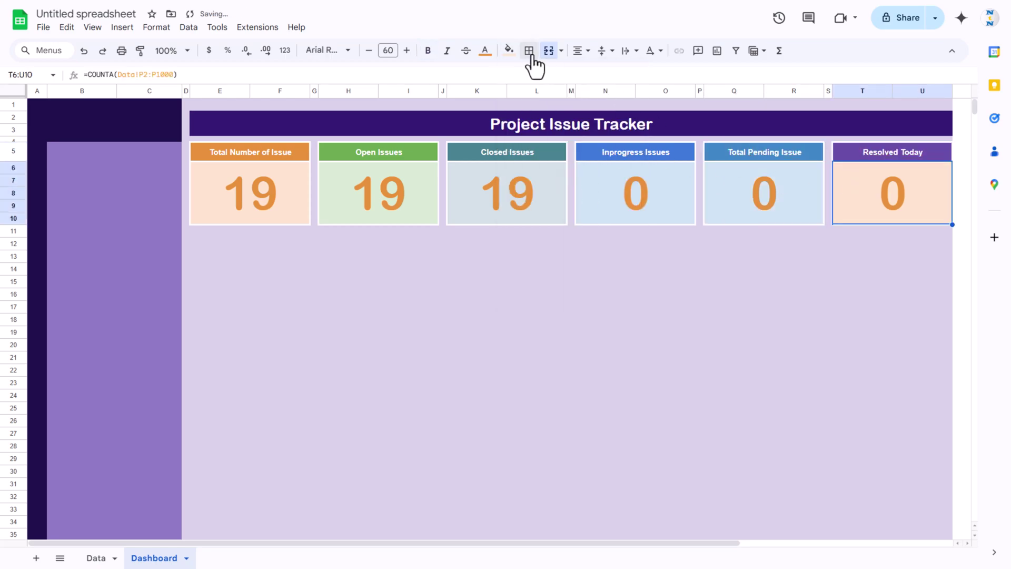
{"action": "left_click", "coordinate": [509, 50]}
{"action": "left_click", "coordinate": [619, 121]}
{"action": "left_click", "coordinate": [839, 230]}
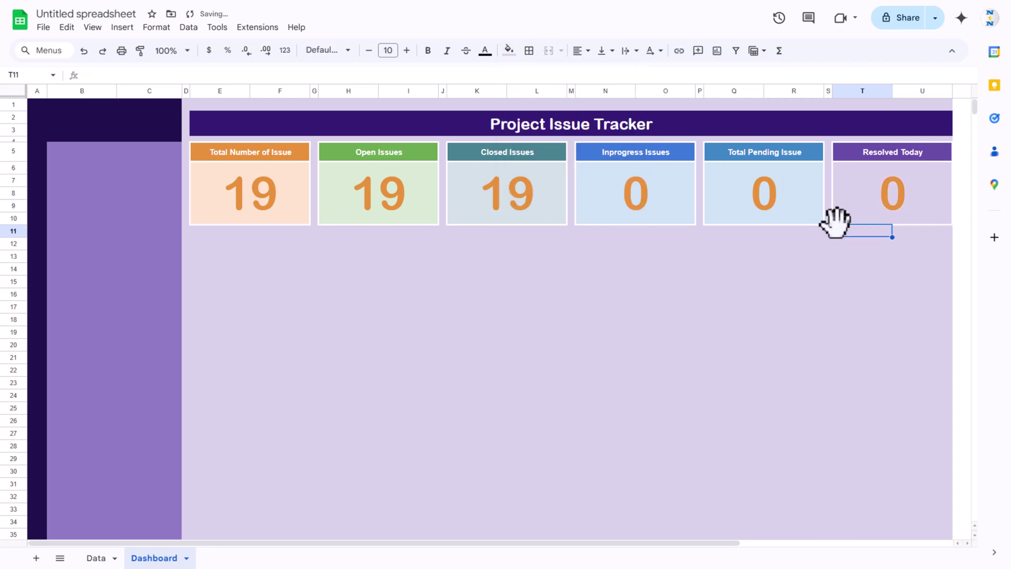
Step: Color the Open Issues number green and the Closed Issues number teal
{"action": "left_click", "coordinate": [364, 216]}
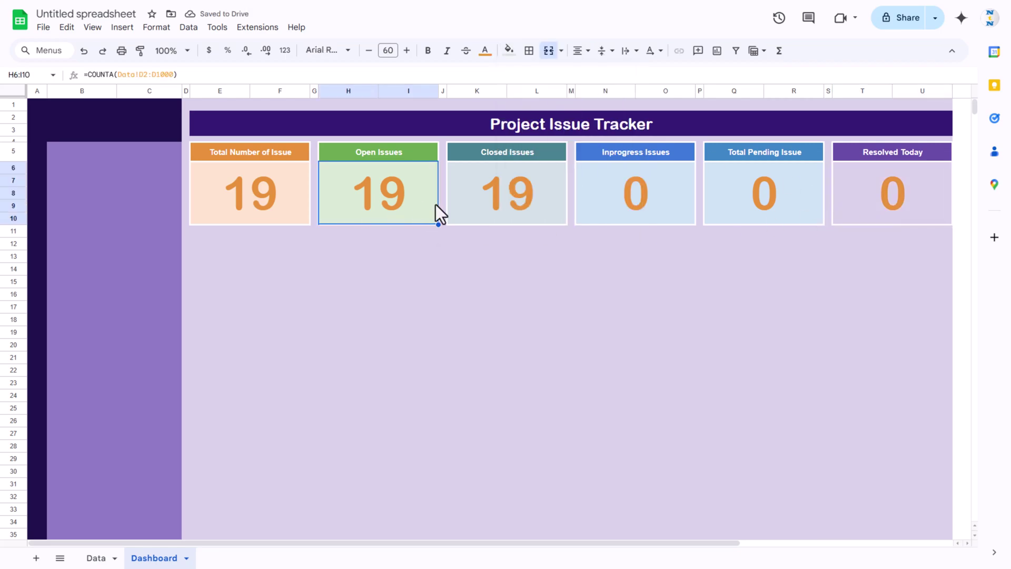
{"action": "left_click", "coordinate": [485, 51]}
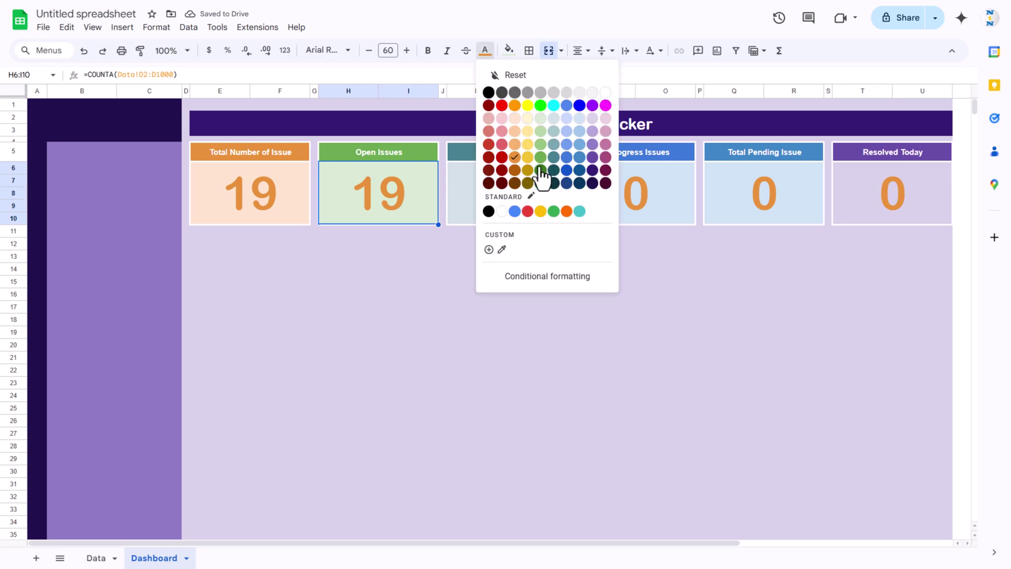
{"action": "left_click", "coordinate": [537, 158]}
{"action": "left_click", "coordinate": [527, 178]}
{"action": "left_click", "coordinate": [509, 51]}
{"action": "left_click", "coordinate": [599, 133]}
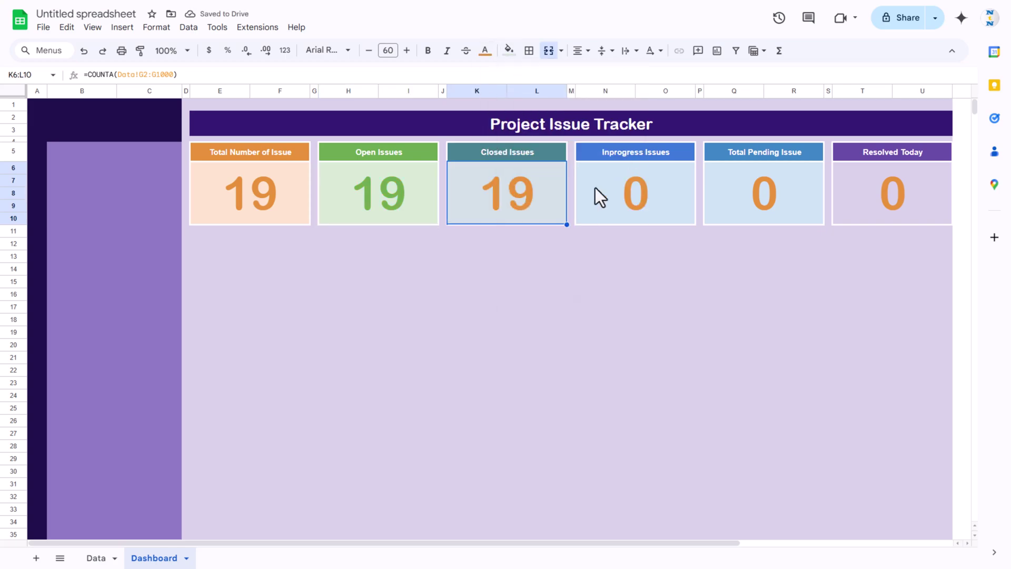
{"action": "left_click", "coordinate": [486, 53]}
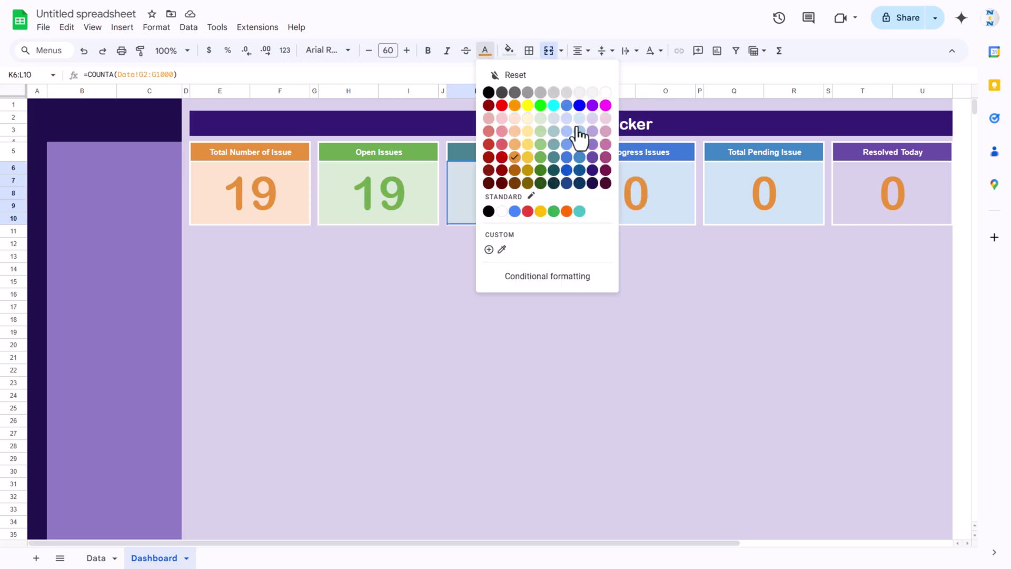
{"action": "left_click", "coordinate": [553, 157]}
Step: Color the Inprogress Issues number cornflower blue and the Total Pending Issue number medium blue
{"action": "left_click", "coordinate": [660, 192]}
{"action": "left_click", "coordinate": [485, 52]}
{"action": "left_click", "coordinate": [565, 170]}
{"action": "left_click", "coordinate": [713, 194]}
{"action": "left_click", "coordinate": [485, 52]}
{"action": "left_click", "coordinate": [579, 160]}
Step: Color the Resolved Today number dark magenta
{"action": "left_click", "coordinate": [835, 183]}
{"action": "left_click", "coordinate": [485, 51]}
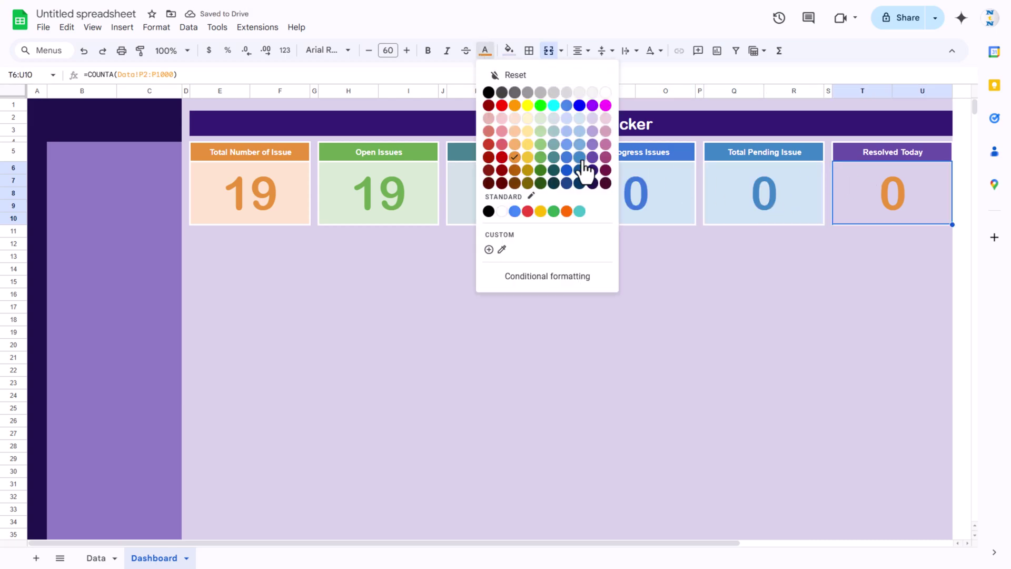
{"action": "left_click", "coordinate": [606, 157]}
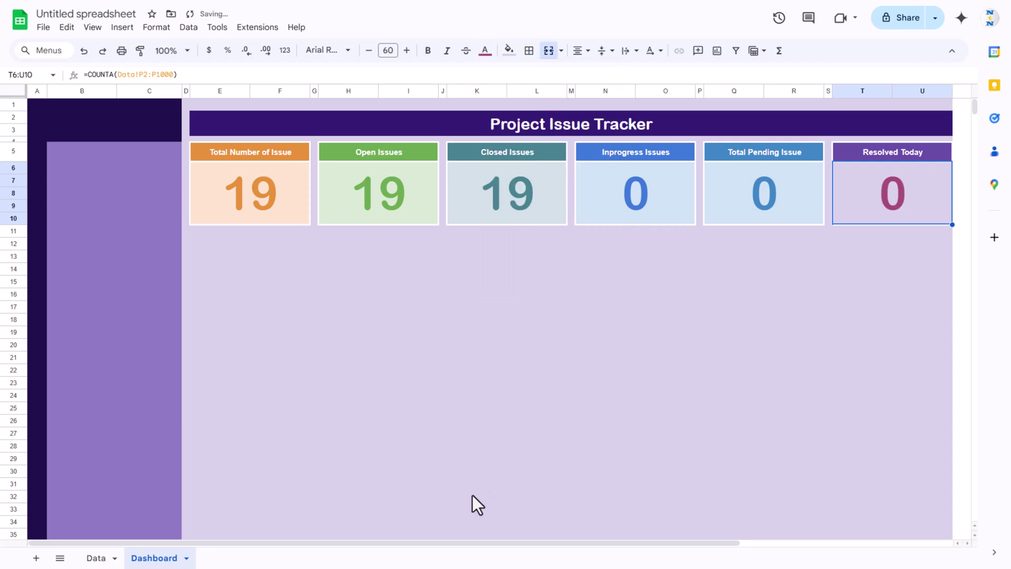
Step: Fill the Resolved Today value area with light magenta and its heading with dark magenta
{"action": "left_click_drag", "start_coordinate": [331, 545], "coordinate": [428, 545]}
{"action": "left_click", "coordinate": [702, 256]}
{"action": "left_click", "coordinate": [694, 192]}
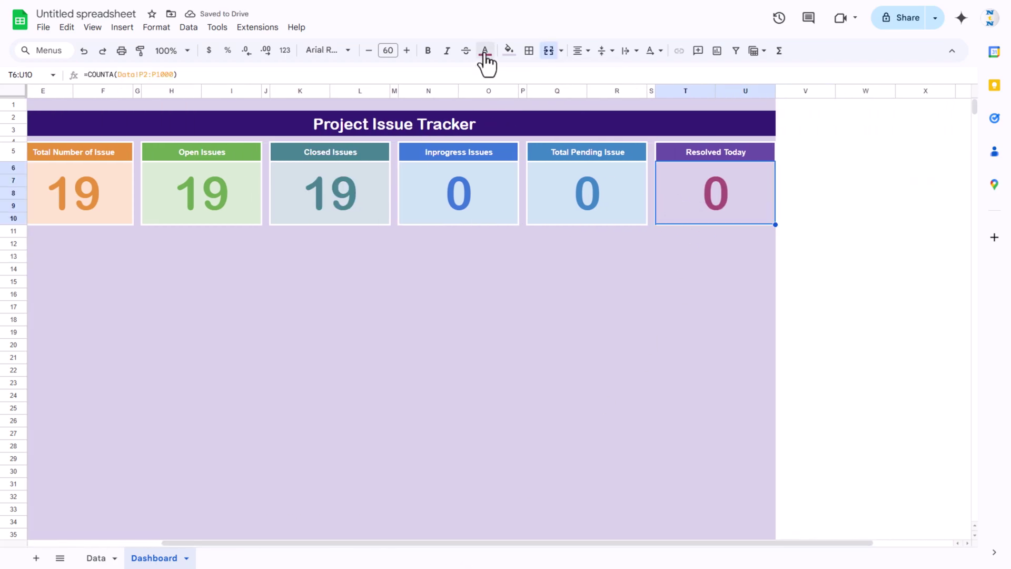
{"action": "left_click", "coordinate": [509, 51]}
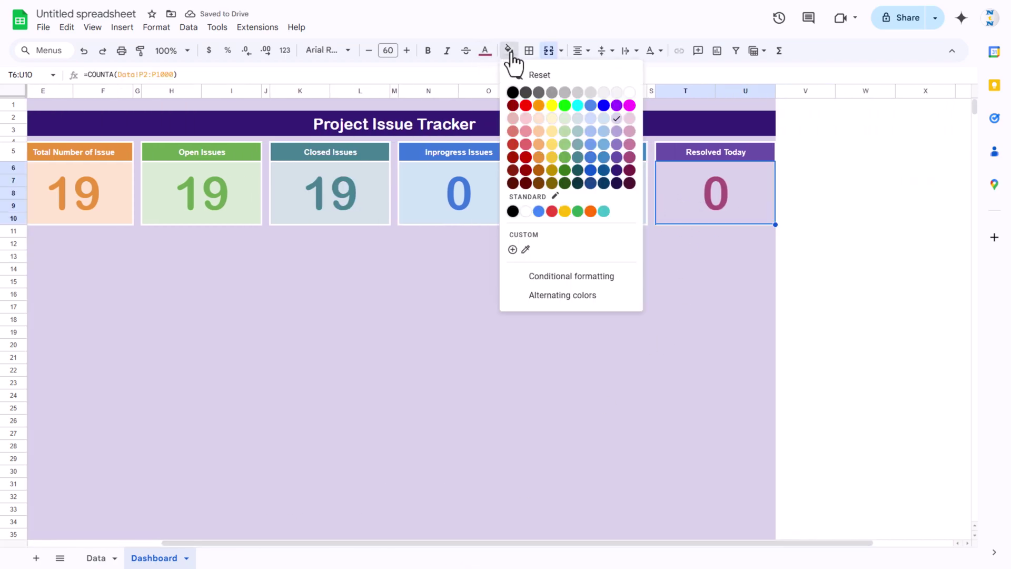
{"action": "left_click", "coordinate": [630, 131]}
{"action": "left_click", "coordinate": [709, 154]}
{"action": "left_click", "coordinate": [508, 50]}
{"action": "left_click", "coordinate": [635, 165]}
{"action": "left_click", "coordinate": [715, 214]}
{"action": "left_click", "coordinate": [652, 282]}
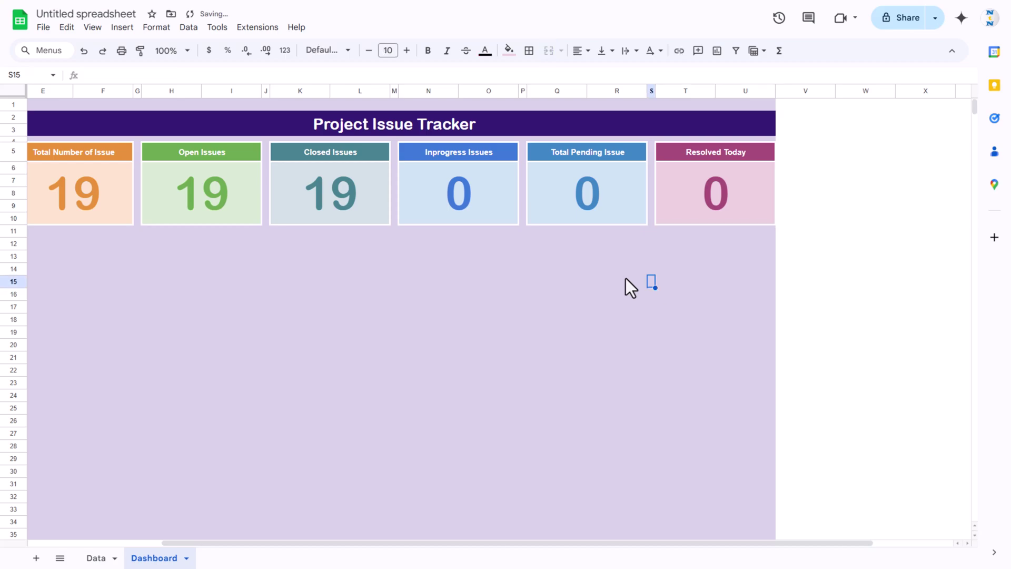
Step: Start a COUNTIF formula in the Open Issues value cell, replacing its existing formula
{"action": "key", "text": "Left"}
{"action": "key", "text": "Left"}
{"action": "key", "text": "Left"}
{"action": "key", "text": "Left"}
{"action": "key", "text": "Left"}
{"action": "key", "text": "Left"}
{"action": "key", "text": "Left"}
{"action": "key", "text": "Left"}
{"action": "key", "text": "Left"}
{"action": "key", "text": "Left"}
{"action": "key", "text": "Left"}
{"action": "key", "text": "Left"}
{"action": "key", "text": "Left"}
{"action": "key", "text": "Left"}
{"action": "key", "text": "Left"}
{"action": "key", "text": "Left"}
{"action": "key", "text": "Left"}
{"action": "key", "text": "Left"}
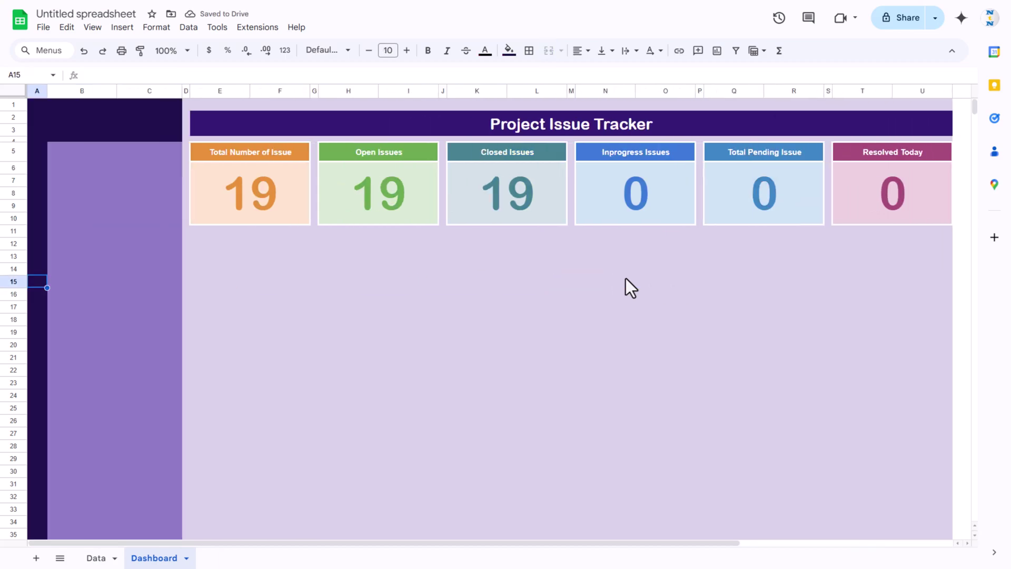
{"action": "key", "text": "Right"}
{"action": "left_click", "coordinate": [393, 187]}
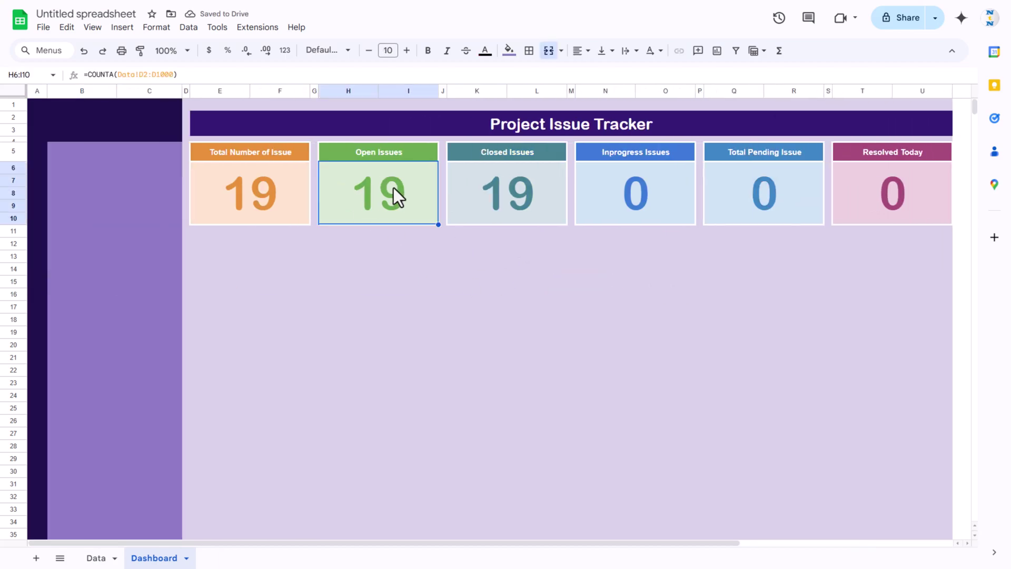
{"action": "type", "text": "=cou"}
{"action": "key", "text": "Down"}
{"action": "key", "text": "Down"}
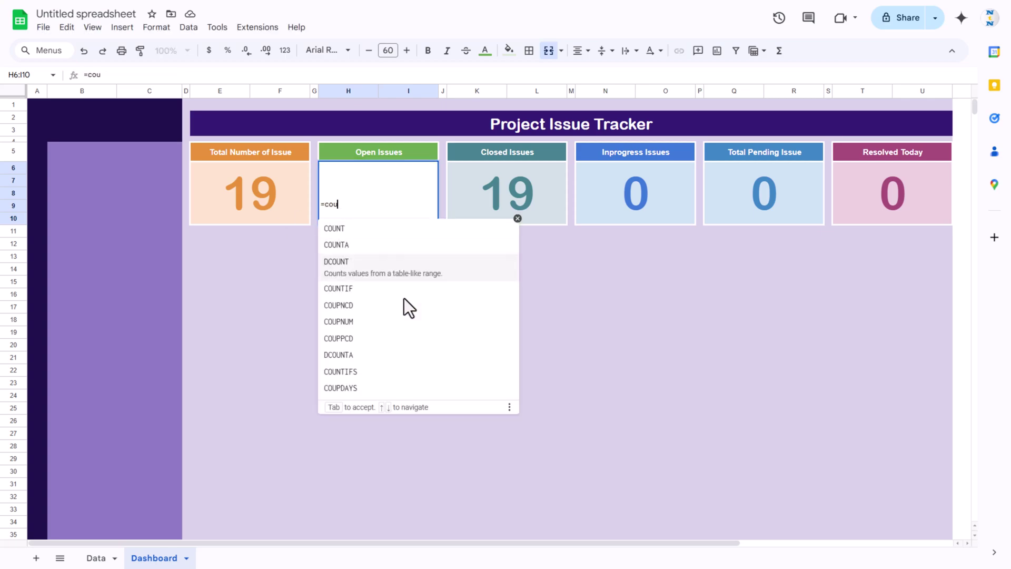
{"action": "key", "text": "Down"}
{"action": "key", "text": "Tab"}
Step: Complete the Open Issues COUNTIF formula with the Status range Data!F2:F1000 and the criterion "Open"
{"action": "left_click", "coordinate": [96, 558]}
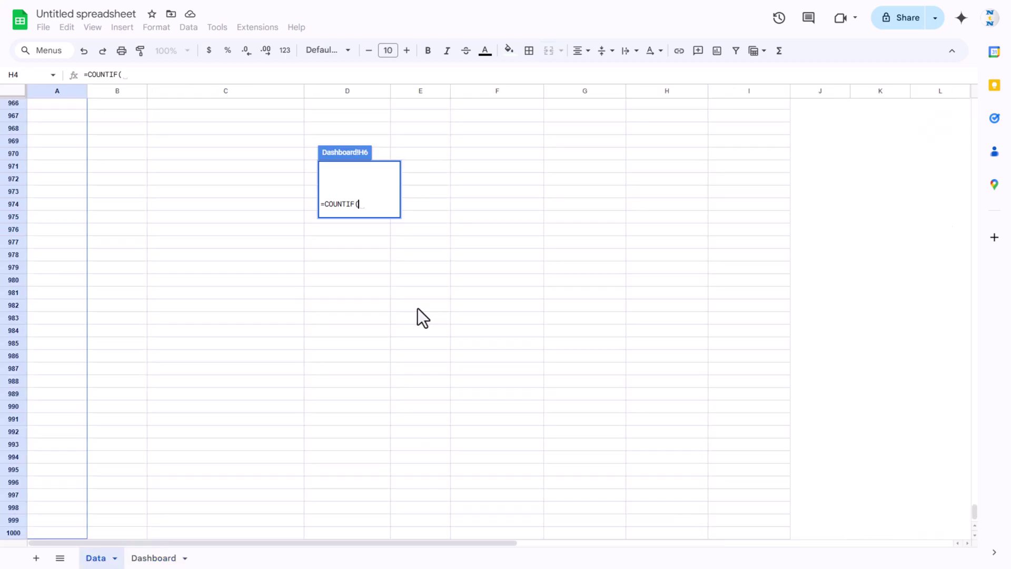
{"action": "left_click", "coordinate": [434, 154]}
{"action": "key", "text": "ctrl+Up"}
{"action": "key", "text": "ctrl+Up"}
{"action": "key", "text": "ctrl+Left"}
{"action": "key", "text": "Right"}
{"action": "key", "text": "Right"}
{"action": "key", "text": "Right"}
{"action": "key", "text": "Right"}
{"action": "key", "text": "Right"}
{"action": "key", "text": "Down"}
{"action": "key", "text": "ctrl+shift+Down"}
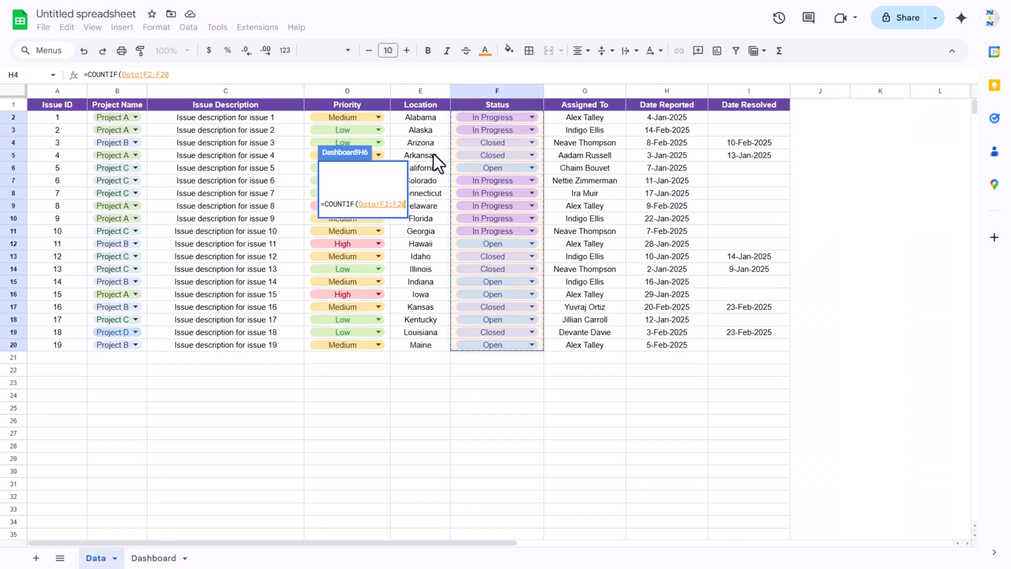
{"action": "key", "text": "ctrl+shift+Down"}
{"action": "type", "text": ",\"Oper"}
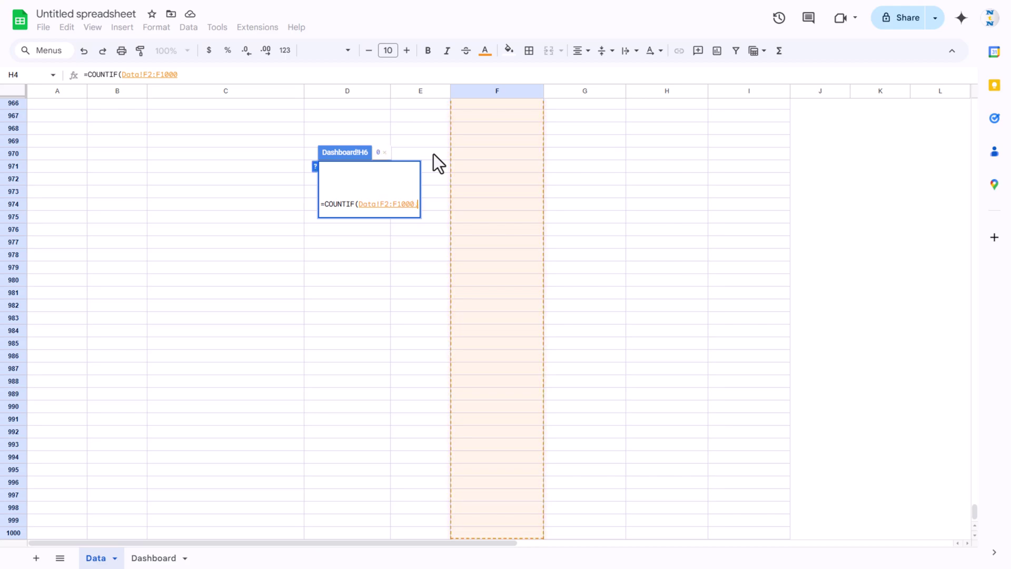
{"action": "type", "text": "n\")"}
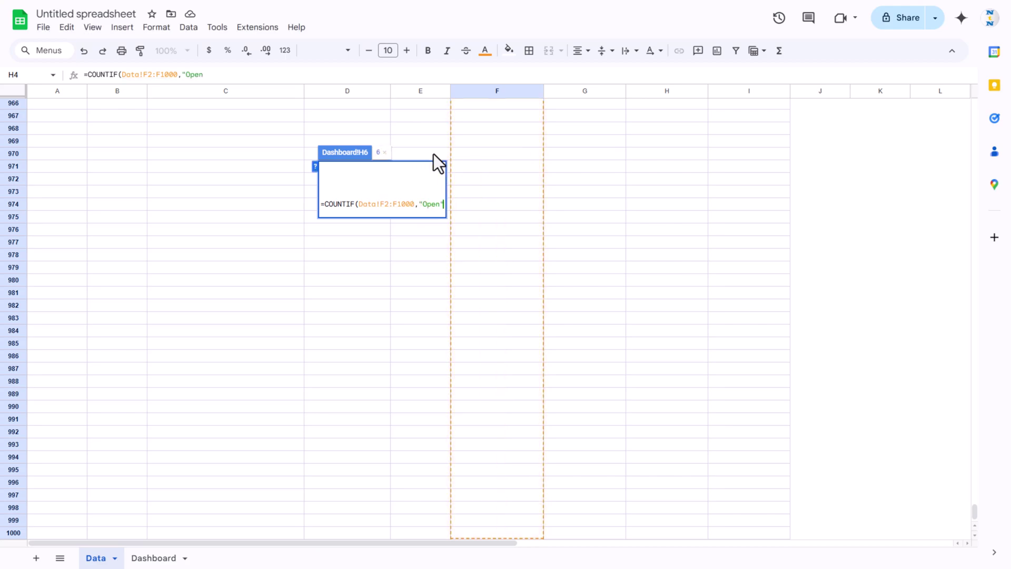
{"action": "key", "text": "Return"}
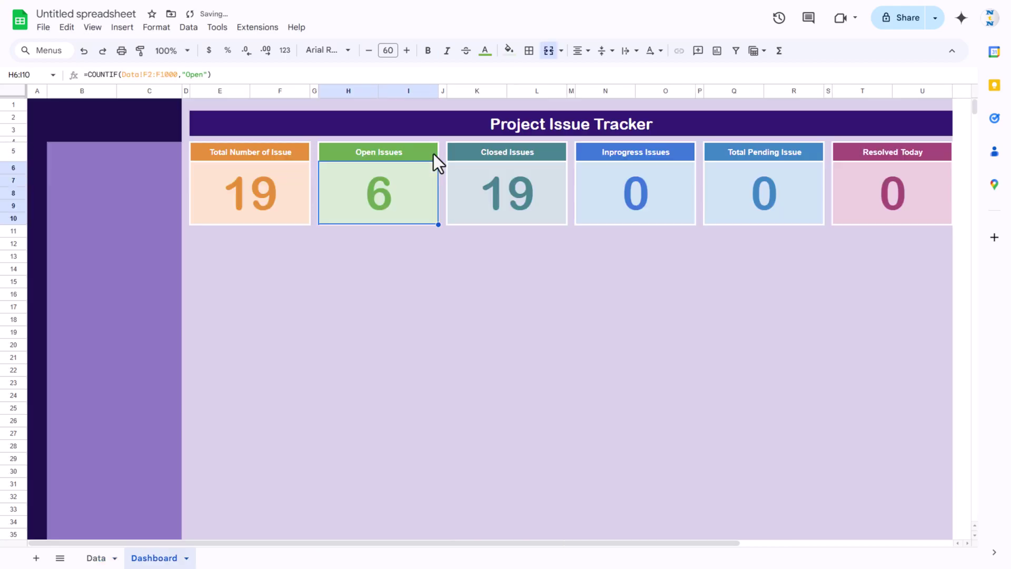
Step: Copy the Open Issues formula text unchanged into the Closed Issues value cell, replacing its existing formula
{"action": "left_click", "coordinate": [227, 75]}
{"action": "left_click_drag", "start_coordinate": [227, 74], "coordinate": [50, 74]}
{"action": "key", "text": "ctrl+c"}
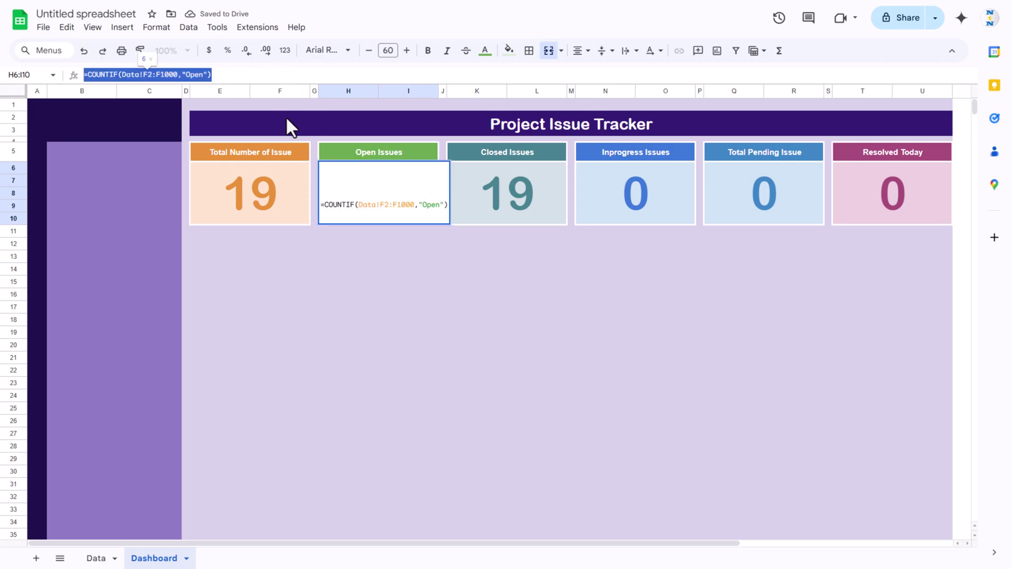
{"action": "left_click", "coordinate": [529, 192]}
{"action": "key", "text": "BackSpace"}
{"action": "key", "text": "ctrl+v"}
{"action": "key", "text": "Return"}
{"action": "key", "text": "Up"}
{"action": "key", "text": "Up"}
{"action": "left_click", "coordinate": [529, 192]}
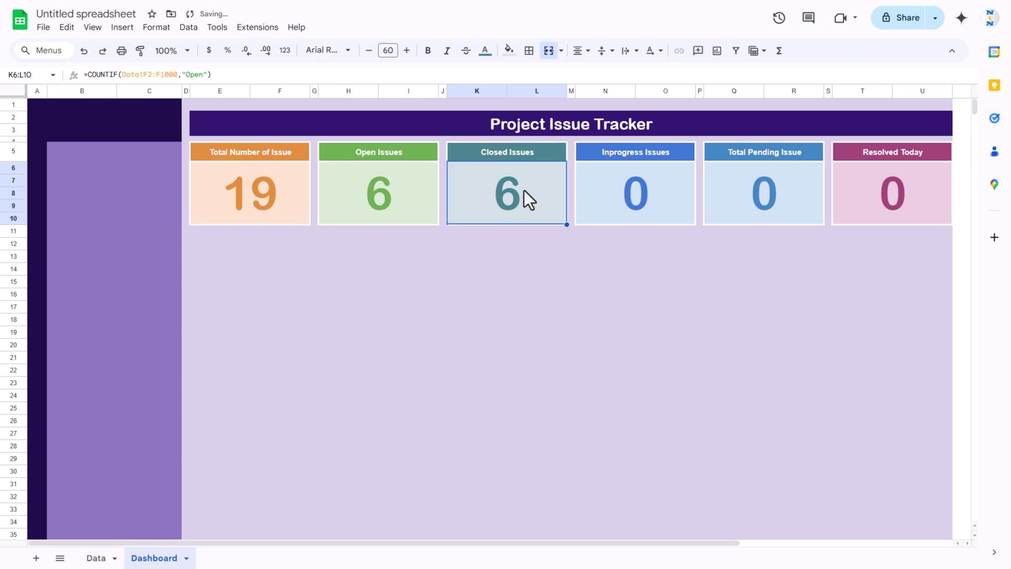
Step: Change the criterion in the Closed Issues formula to "Closed"
{"action": "left_click", "coordinate": [205, 75]}
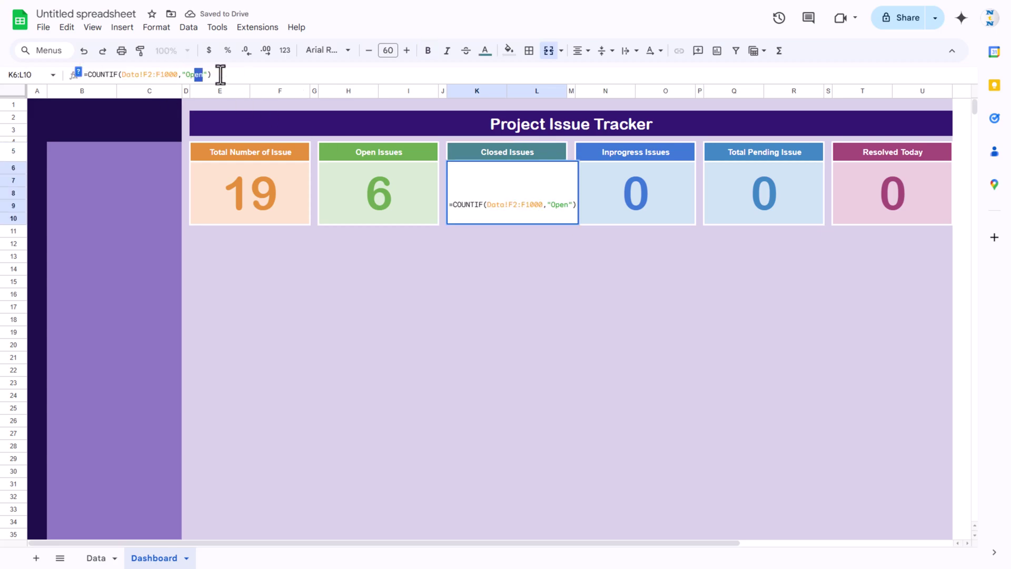
{"action": "type", "text": "Closed"}
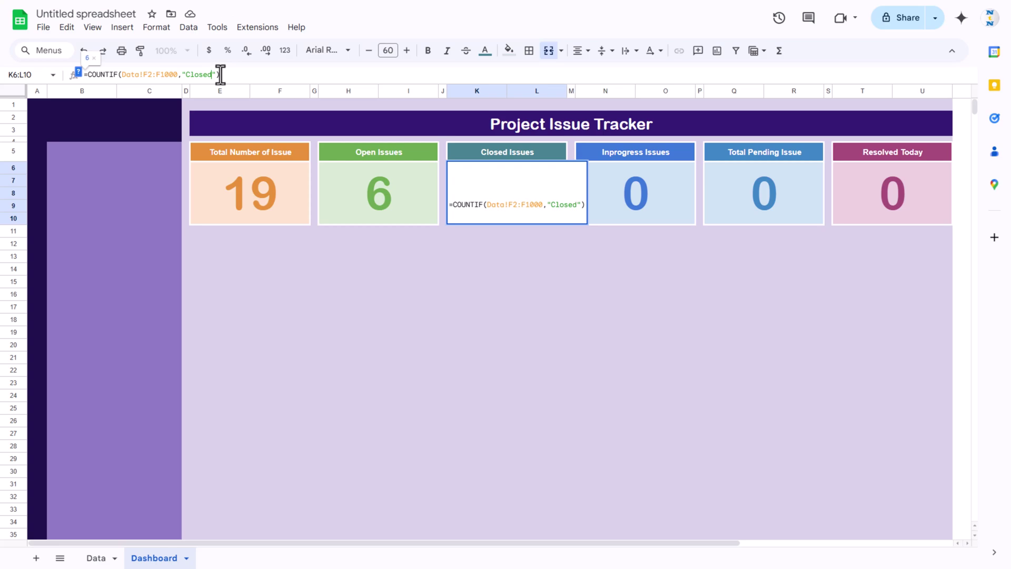
{"action": "key", "text": "Return"}
{"action": "key", "text": "Up"}
{"action": "key", "text": "Up"}
Step: Examine the wording of the Status entries on the Data sheet and return to the Dashboard
{"action": "left_click", "coordinate": [96, 558]}
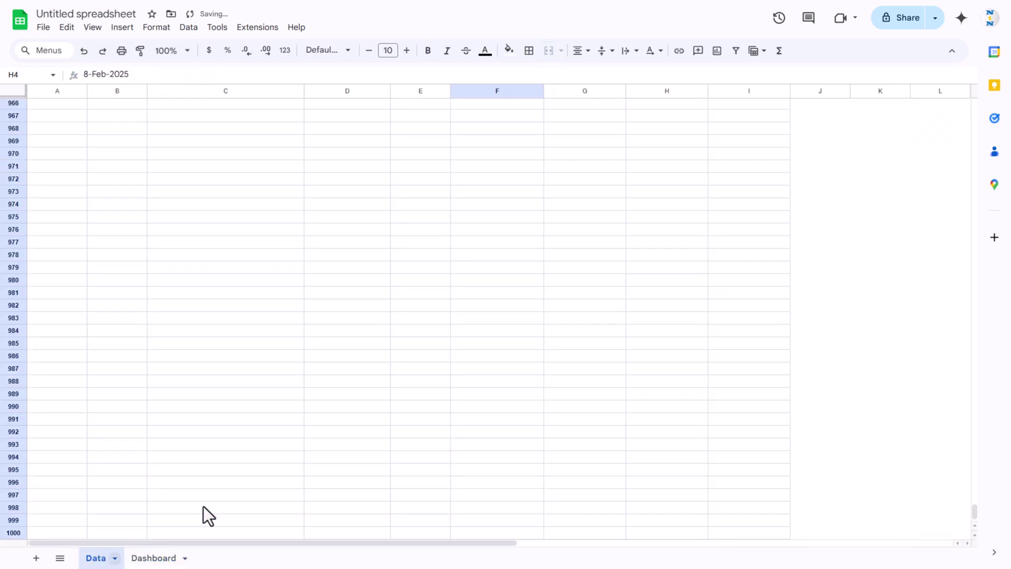
{"action": "left_click", "coordinate": [295, 416]}
{"action": "key", "text": "ctrl+Up"}
{"action": "key", "text": "ctrl+Up"}
{"action": "key", "text": "Down"}
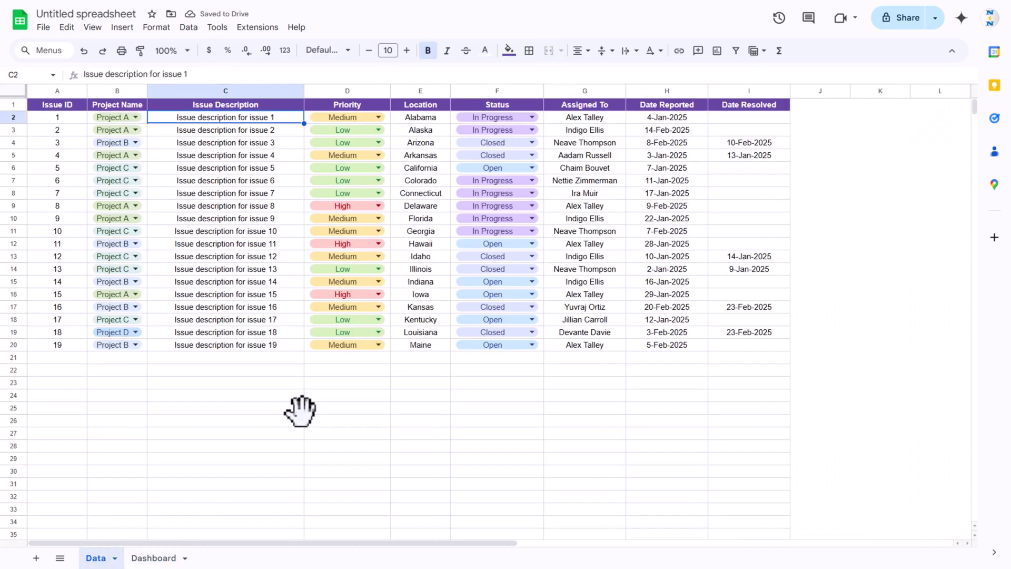
{"action": "key", "text": "Right"}
{"action": "key", "text": "Right"}
{"action": "key", "text": "Right"}
{"action": "key", "text": "Down"}
{"action": "key", "text": "Down"}
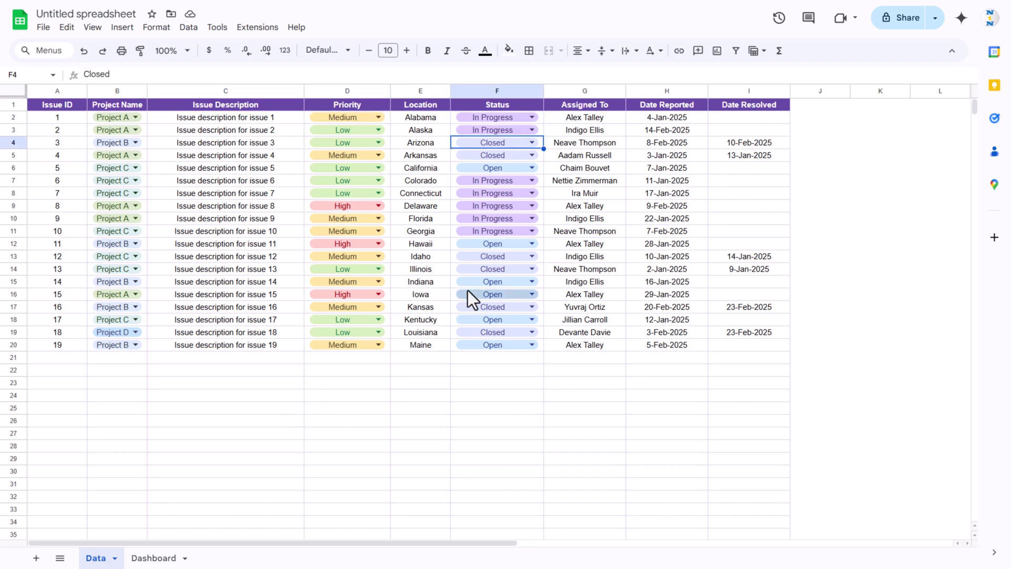
{"action": "key", "text": "ctrl+Page_Down"}
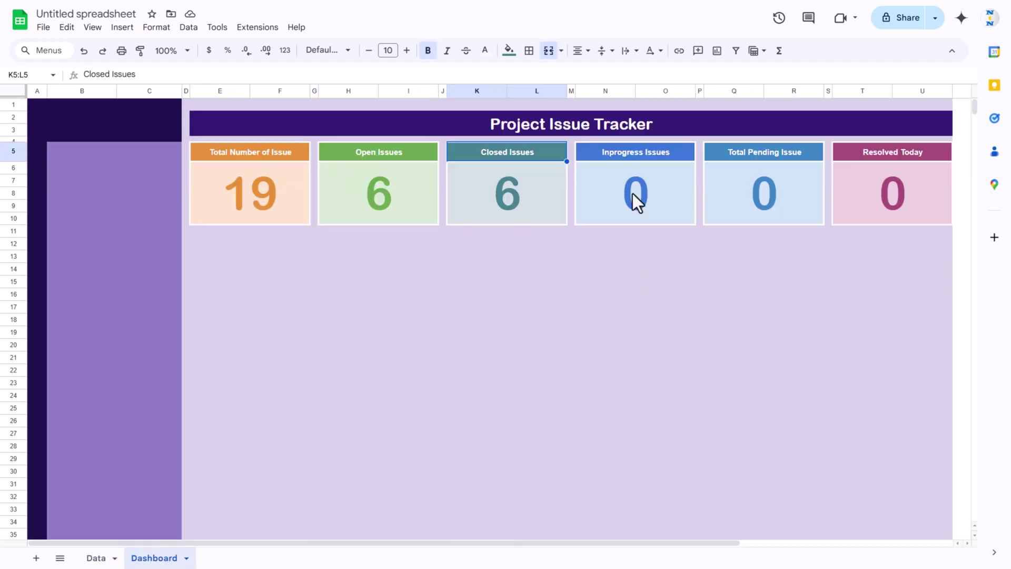
Step: Enter =COUNTIF(Data!F2:F1000,"In Progress") in the Total Pending Issue value cell
{"action": "left_click", "coordinate": [774, 184]}
{"action": "left_click", "coordinate": [119, 74]}
{"action": "key", "text": "ctrl+a"}
{"action": "type", "text": "=COUNTIF(Data!F2:F1000,\"Open\")"}
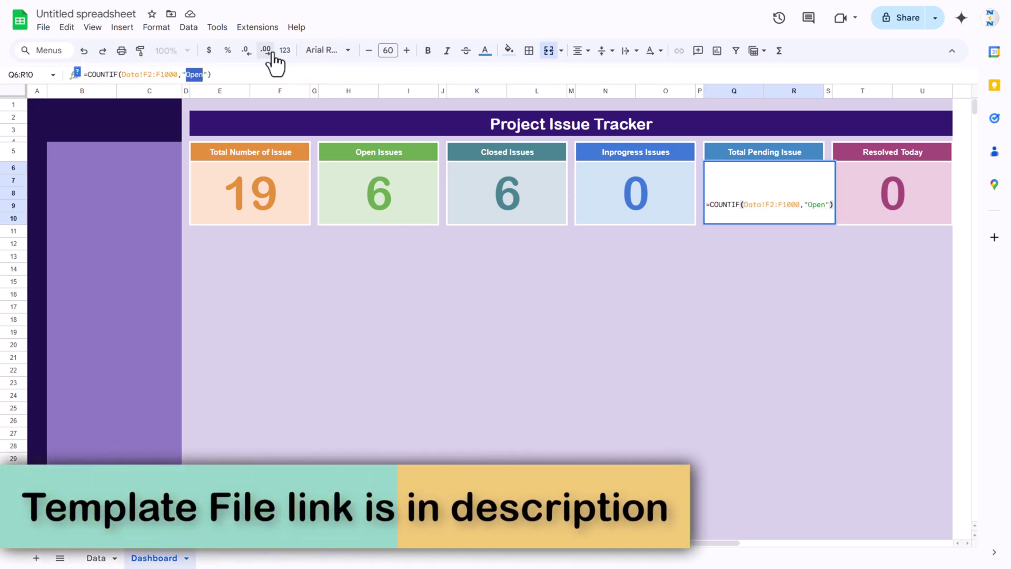
{"action": "type", "text": "In Progre"}
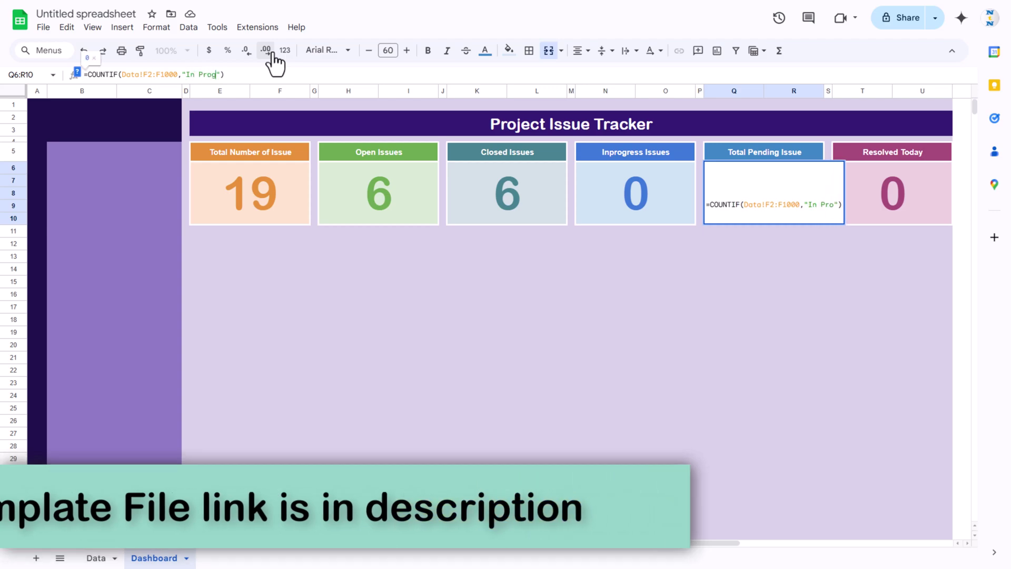
{"action": "type", "text": "ss"}
{"action": "key", "text": "Return"}
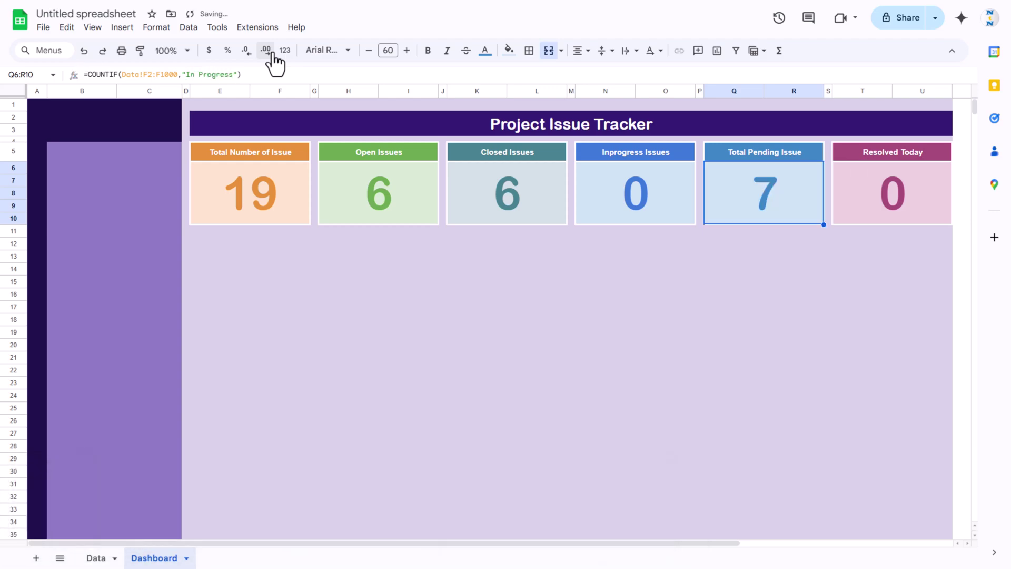
Step: Copy the "In Progress" COUNTIF formula text from Total Pending Issue into the Inprogress Issues value cell
{"action": "key", "text": "Up"}
{"action": "key", "text": "Right"}
{"action": "key", "text": "Right"}
{"action": "key", "text": "Right"}
{"action": "key", "text": "Right"}
{"action": "key", "text": "Down"}
{"action": "key", "text": "Left"}
{"action": "key", "text": "Left"}
{"action": "key", "text": "Left"}
{"action": "key", "text": "Left"}
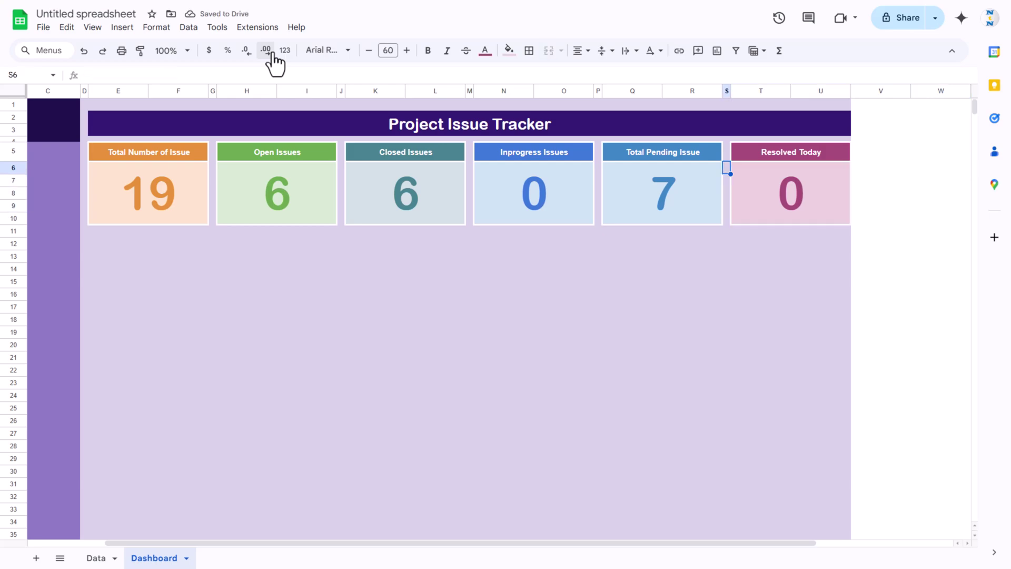
{"action": "left_click_drag", "start_coordinate": [311, 74], "coordinate": [54, 76]}
{"action": "key", "text": "ctrl+c"}
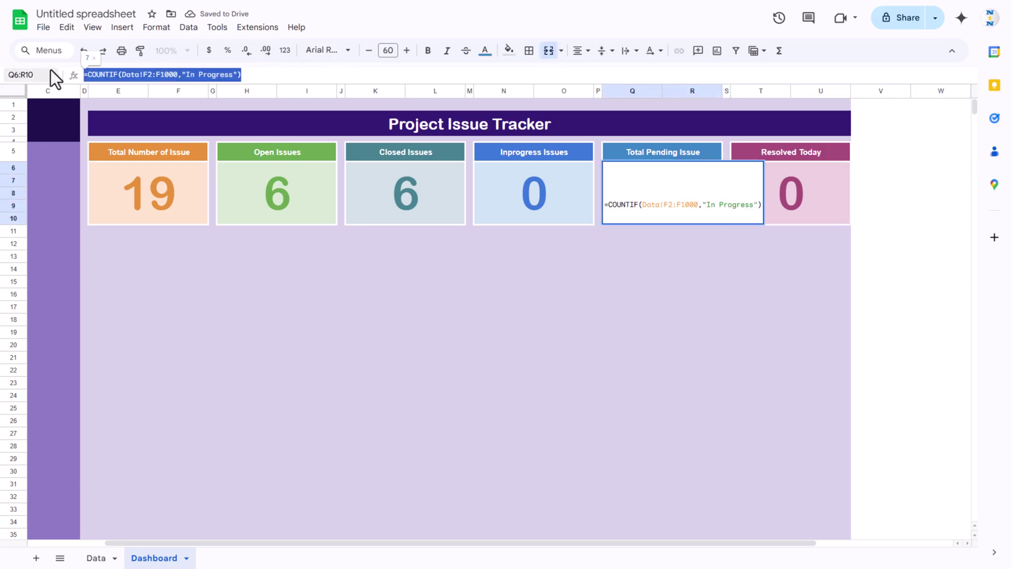
{"action": "key", "text": "Escape"}
{"action": "left_click", "coordinate": [548, 183]}
{"action": "key", "text": "BackSpace"}
{"action": "key", "text": "ctrl+v"}
{"action": "key", "text": "Return"}
Step: Replace the Total Pending Issue formula with =H6+N6 to add the open and in-progress counts
{"action": "key", "text": "Up"}
{"action": "key", "text": "Up"}
{"action": "key", "text": "Right"}
{"action": "key", "text": "Down"}
{"action": "key", "text": "Right"}
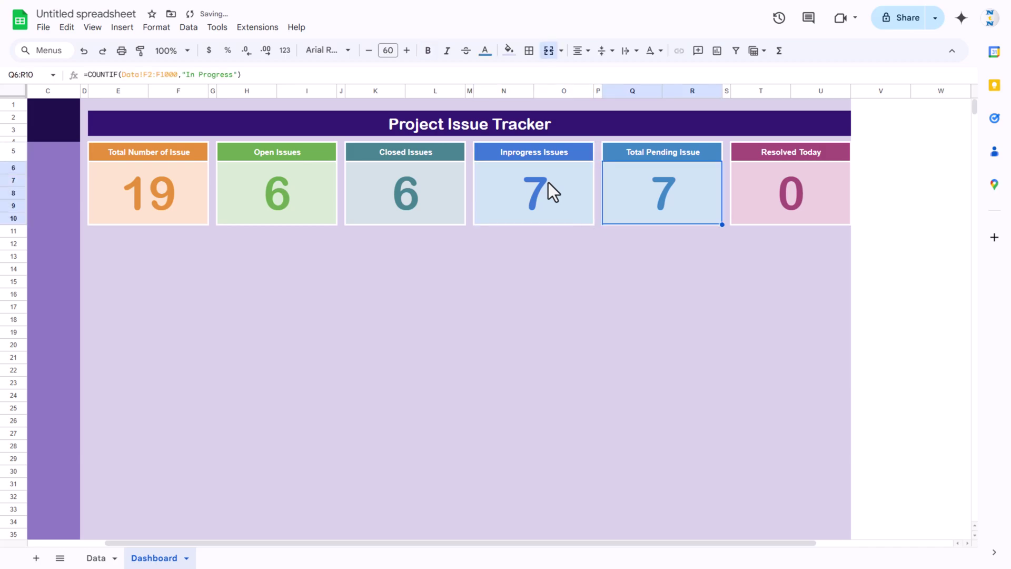
{"action": "key", "text": "BackSpace"}
{"action": "type", "text": "="}
{"action": "key", "text": "Left"}
{"action": "key", "text": "Left"}
{"action": "key", "text": "Left"}
{"action": "key", "text": "Left"}
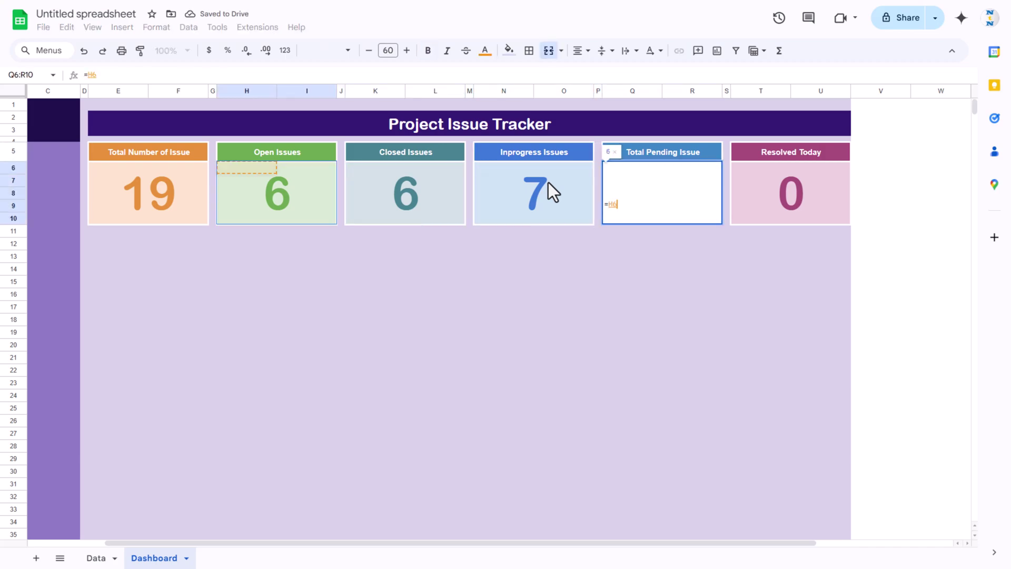
{"action": "type", "text": "+"}
{"action": "key", "text": "Left"}
{"action": "key", "text": "Left"}
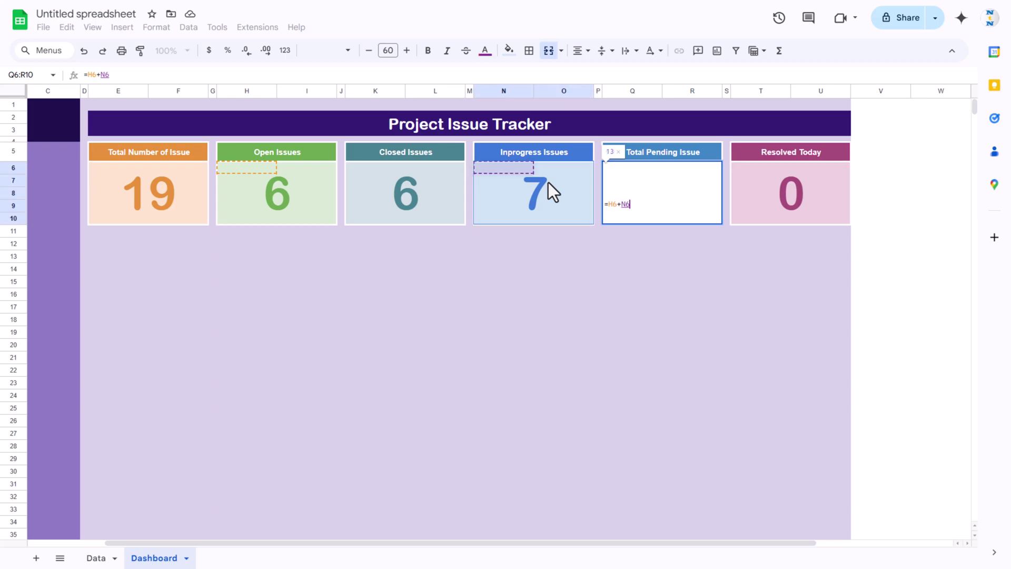
{"action": "key", "text": "shift+Return"}
{"action": "key", "text": "Down"}
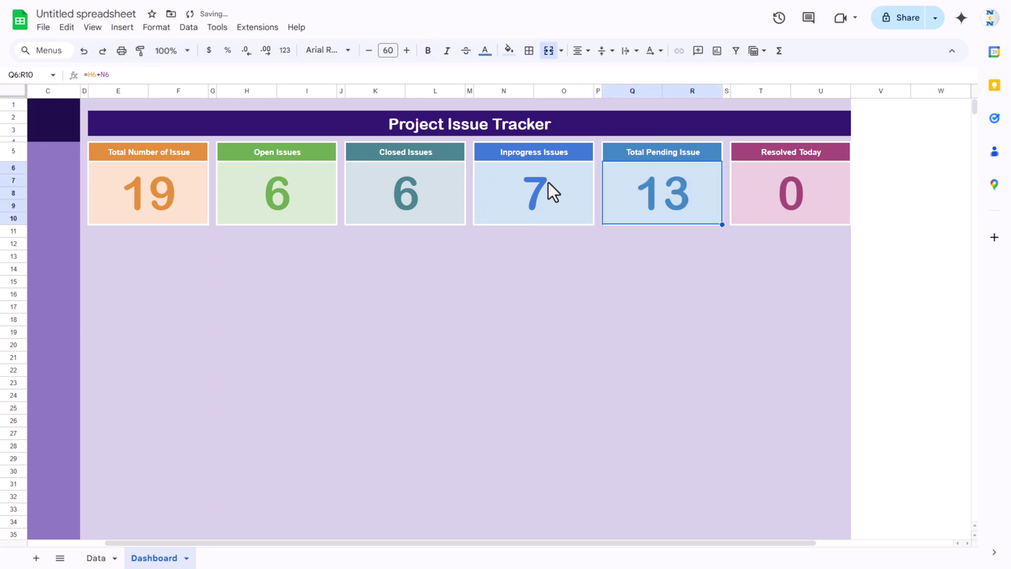
Step: Replace the Resolved Today formula with =COUNTIFS(Data!F:F,"Closed",Data!I:I,TODAY())
{"action": "key", "text": "Right"}
{"action": "key", "text": "Right"}
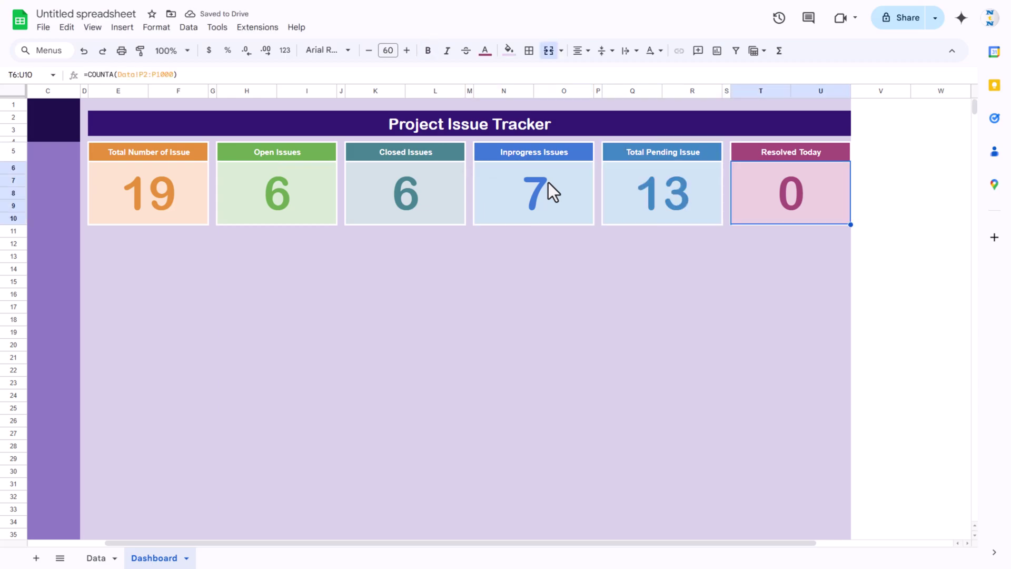
{"action": "type", "text": "=cou"}
{"action": "key", "text": "Down"}
{"action": "key", "text": "Down"}
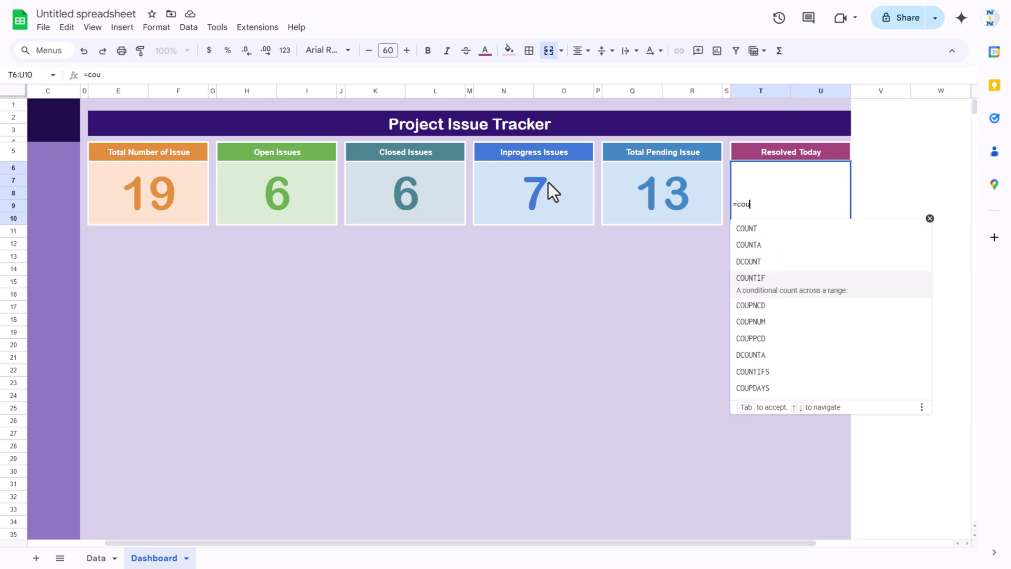
{"action": "key", "text": "Down"}
{"action": "key", "text": "Down"}
{"action": "key", "text": "Down"}
{"action": "key", "text": "Down"}
{"action": "key", "text": "Down"}
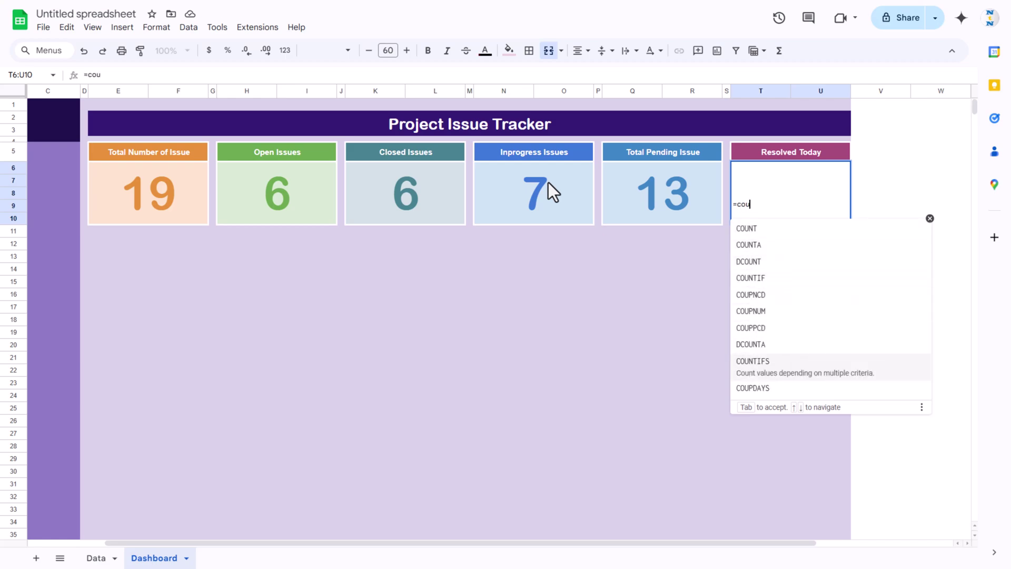
{"action": "key", "text": "Tab"}
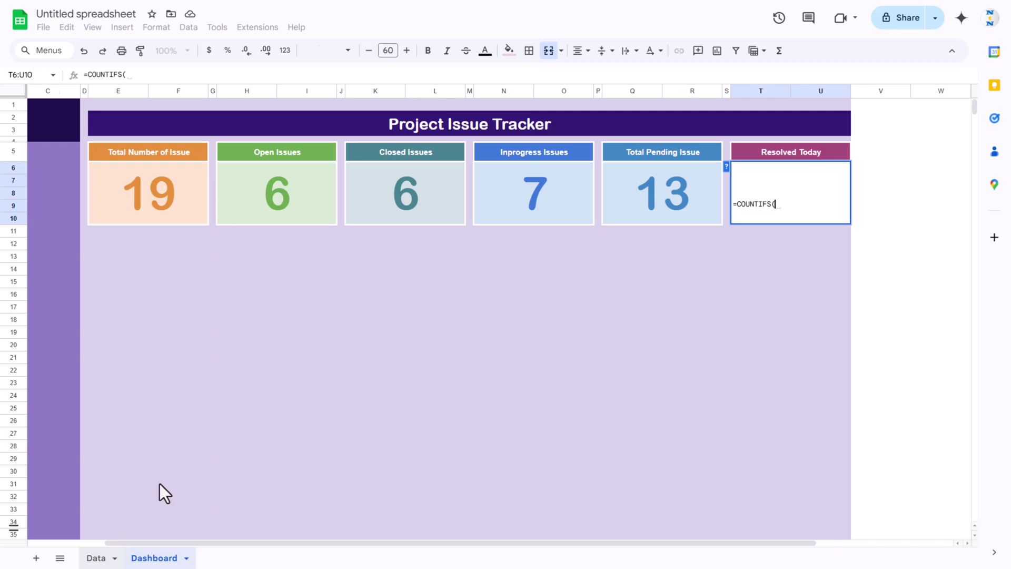
{"action": "left_click", "coordinate": [100, 557]}
{"action": "left_click", "coordinate": [508, 93]}
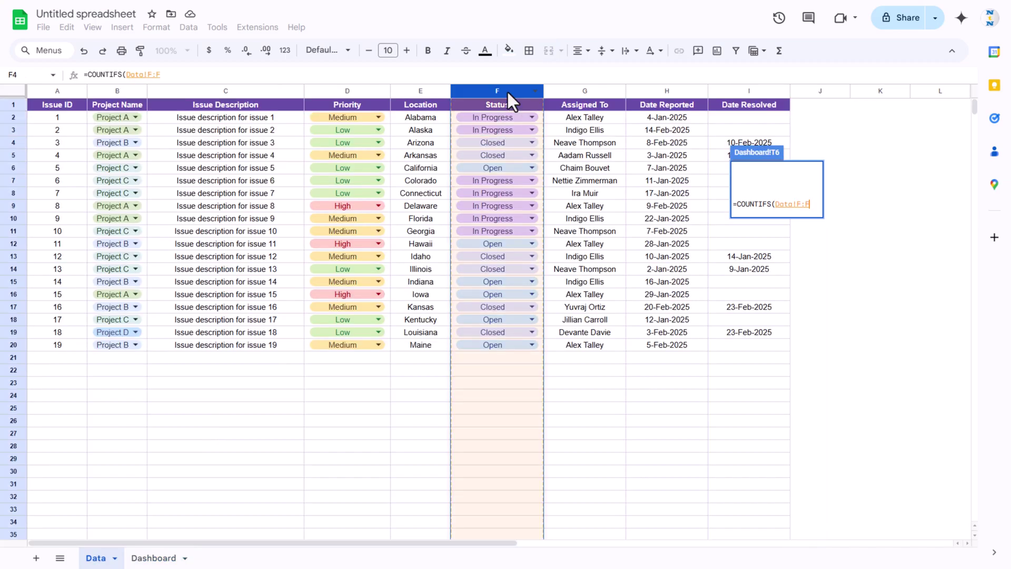
{"action": "type", "text": ",\"Cl"}
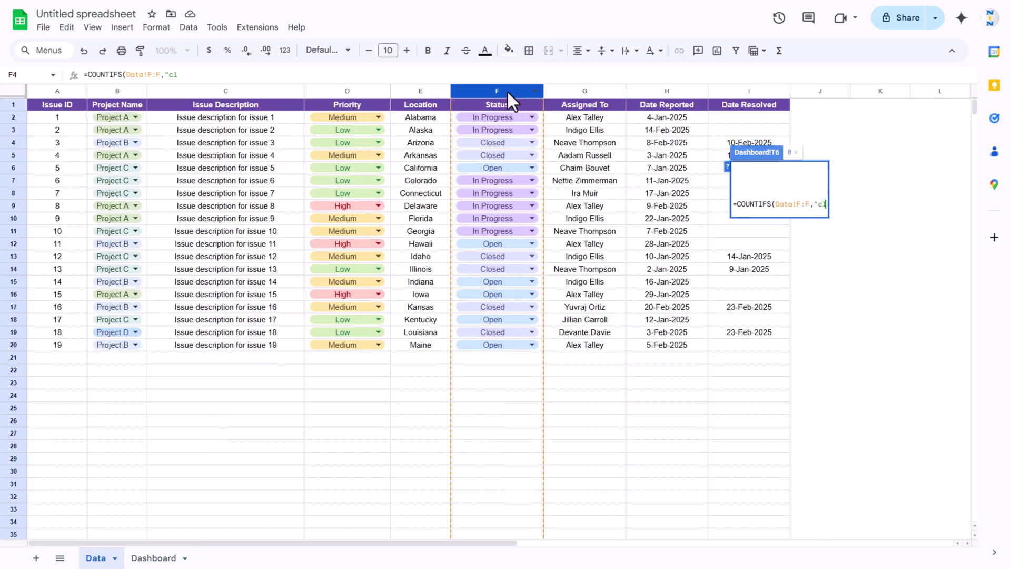
{"action": "type", "text": "osed\",Data!I:I"}
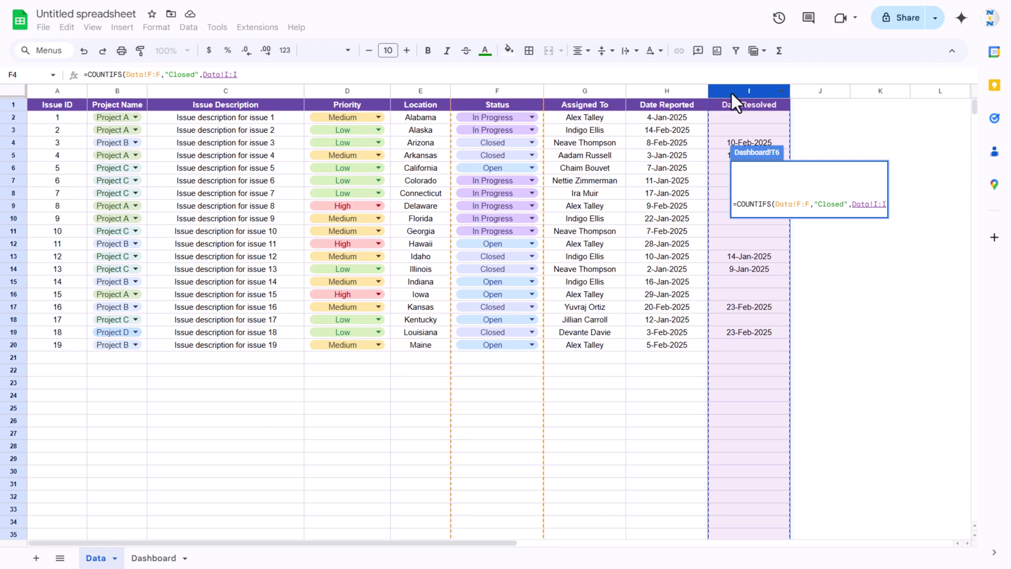
{"action": "type", "text": ",to"}
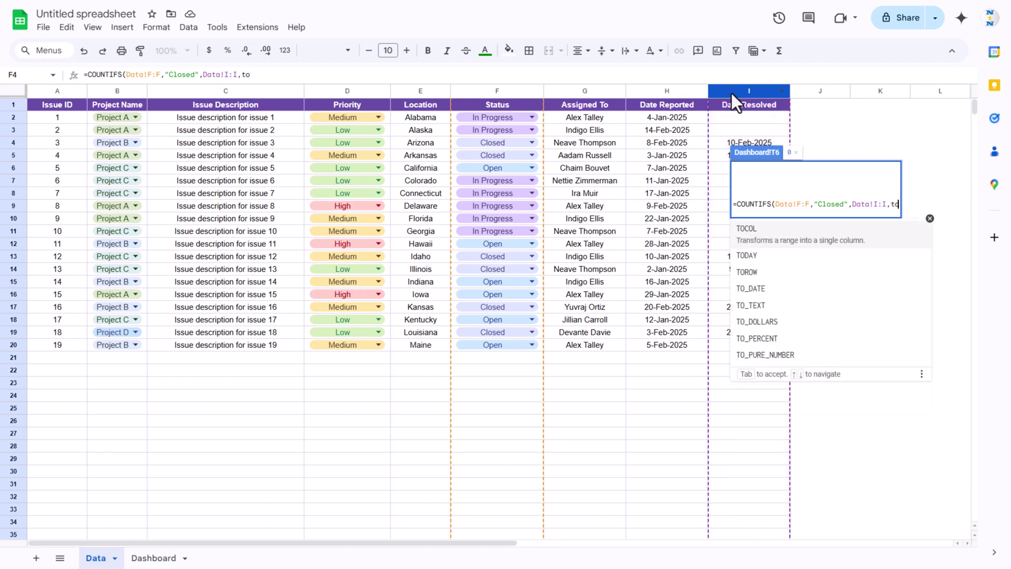
{"action": "type", "text": "d"}
{"action": "key", "text": "Tab"}
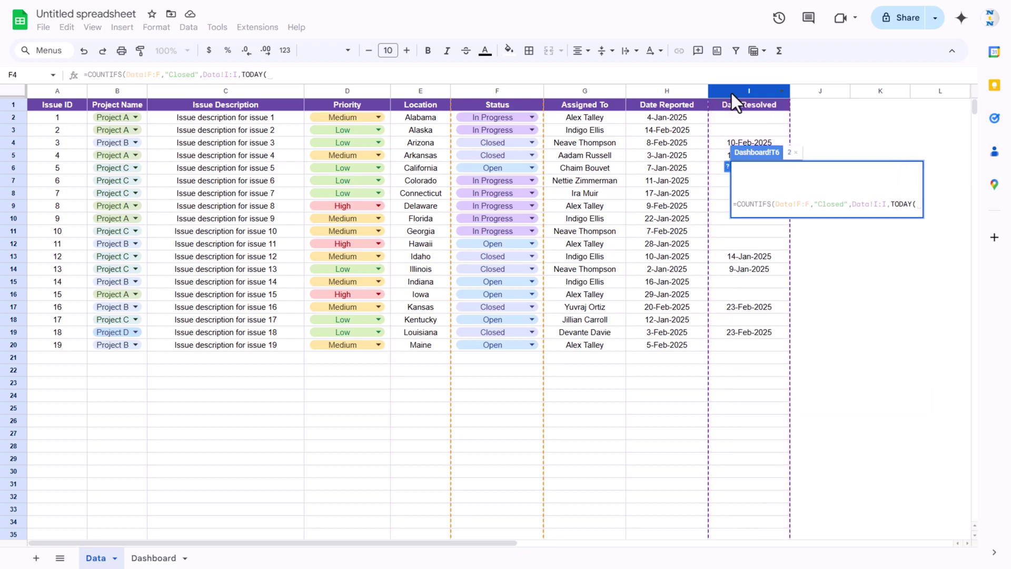
{"action": "type", "text": "))"}
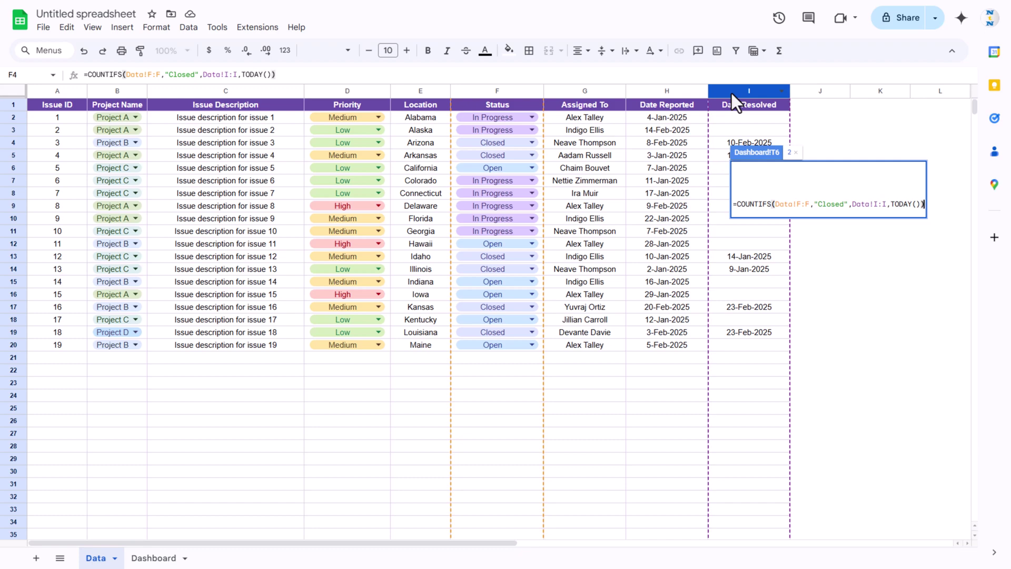
{"action": "key", "text": "Return"}
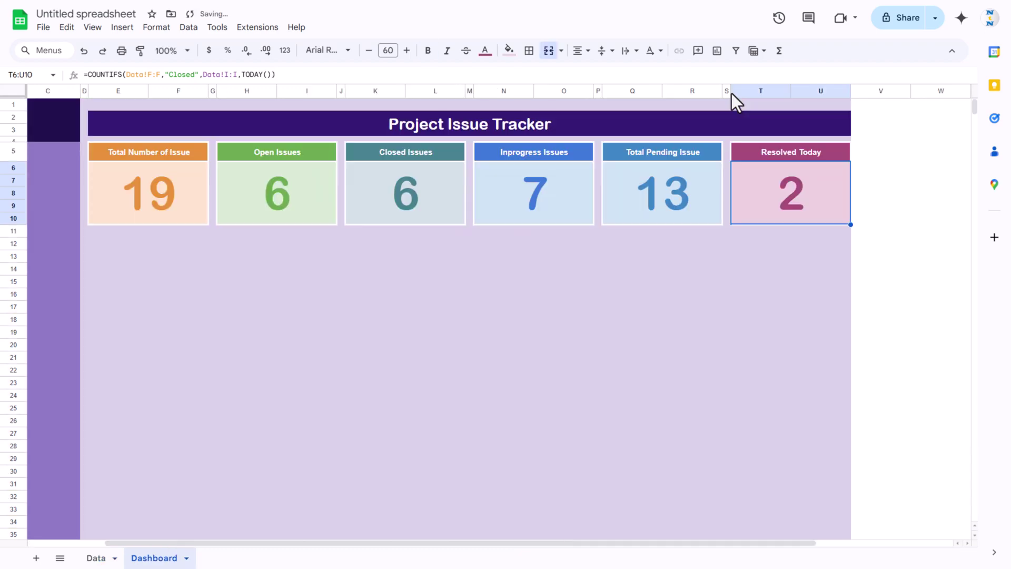
Step: Examine the Date Resolved entries of the closed issues on the Data sheet and return to the Dashboard
{"action": "left_click", "coordinate": [102, 557]}
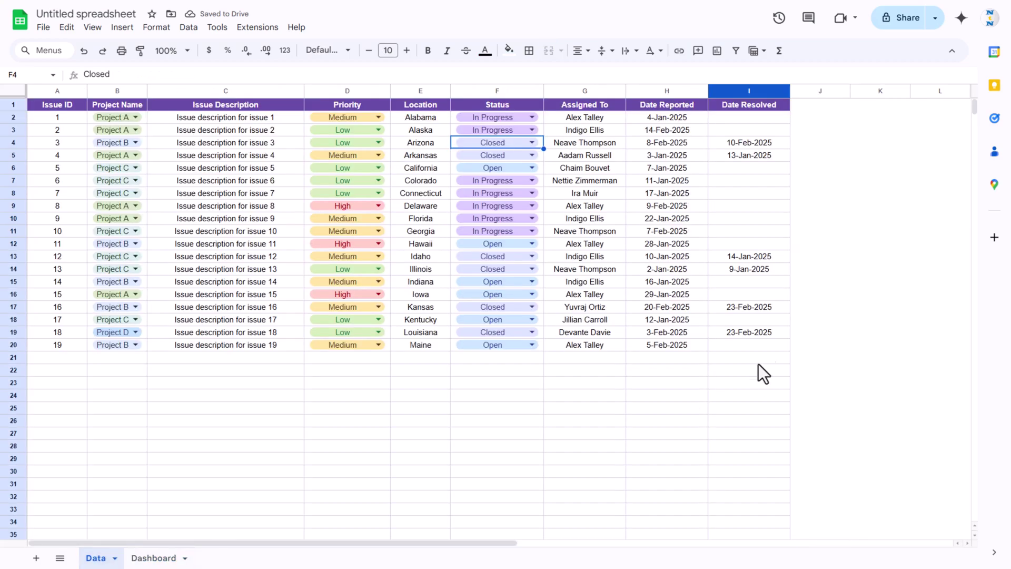
{"action": "left_click", "coordinate": [757, 310]}
{"action": "left_click", "coordinate": [755, 337]}
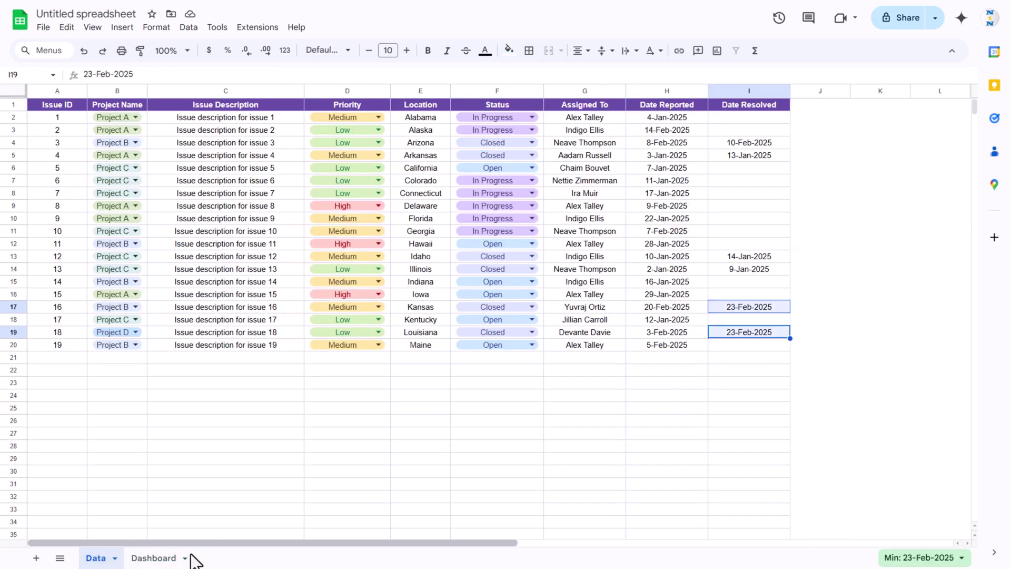
{"action": "left_click", "coordinate": [174, 558]}
{"action": "left_click", "coordinate": [426, 270]}
{"action": "key", "text": "ctrl+Left"}
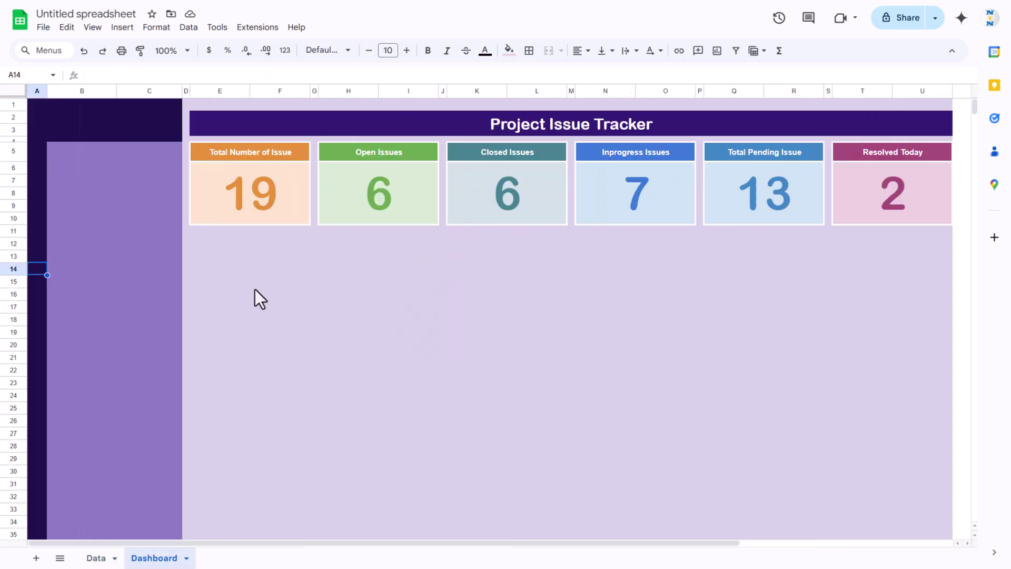
{"action": "key", "text": "Right"}
{"action": "key", "text": "Right"}
{"action": "key", "text": "Right"}
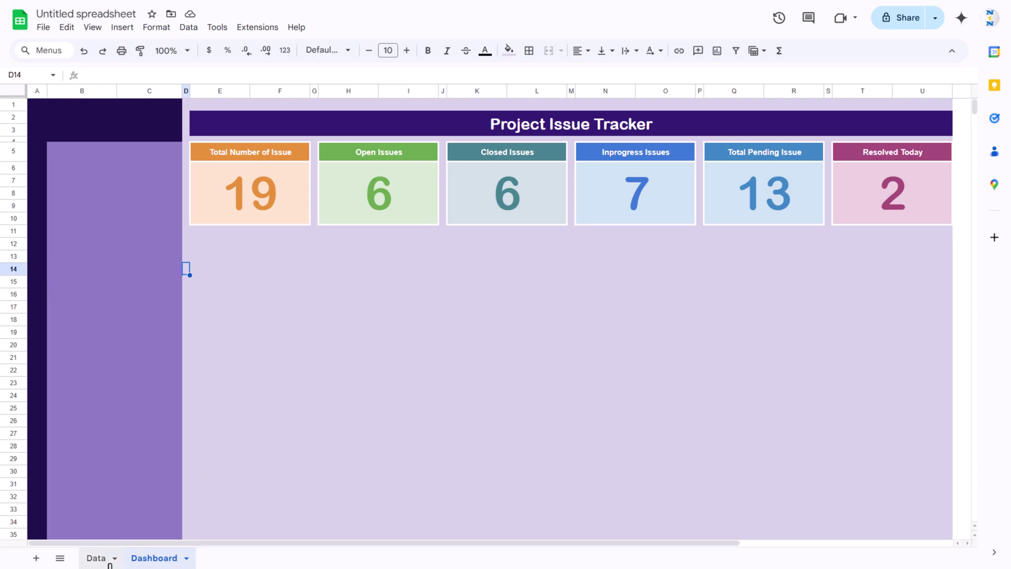
{"action": "left_click", "coordinate": [96, 558]}
{"action": "left_click", "coordinate": [150, 558]}
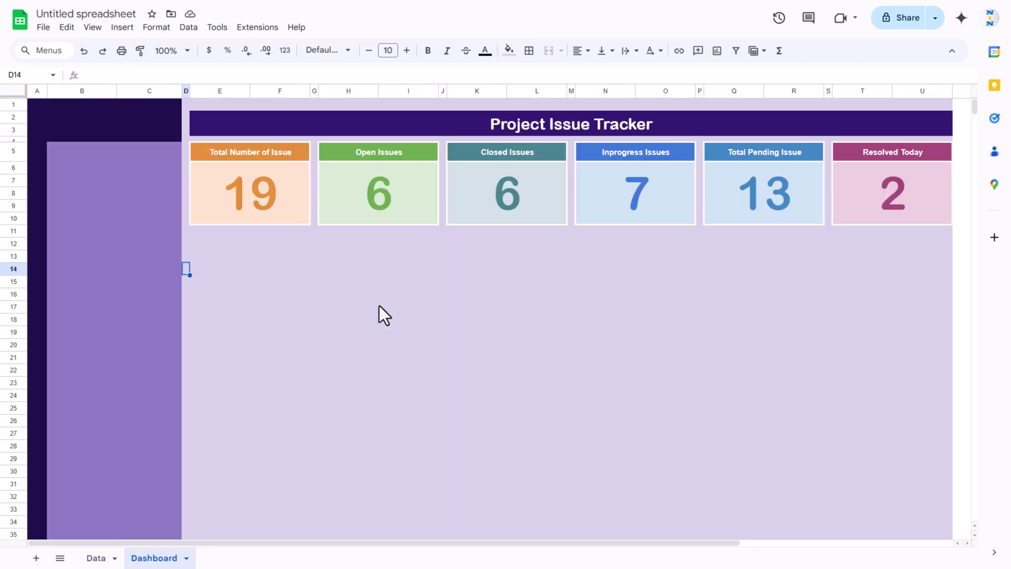
Step: Insert a chart below the Dashboard cards using the Data sheet's whole Priority column, Data!D:D, as its data range
{"action": "left_click", "coordinate": [345, 269]}
{"action": "left_click", "coordinate": [127, 29]}
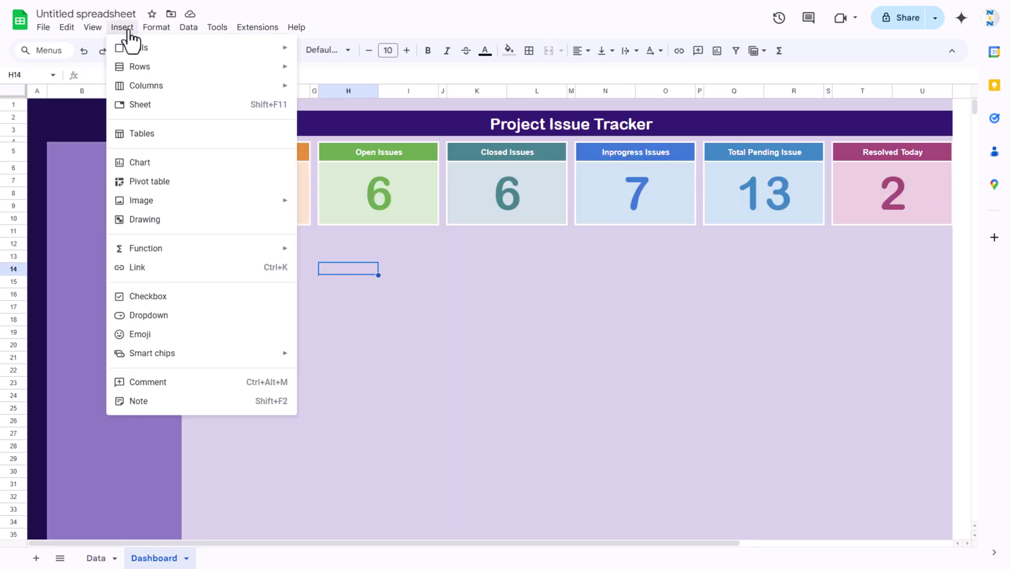
{"action": "left_click", "coordinate": [152, 163]}
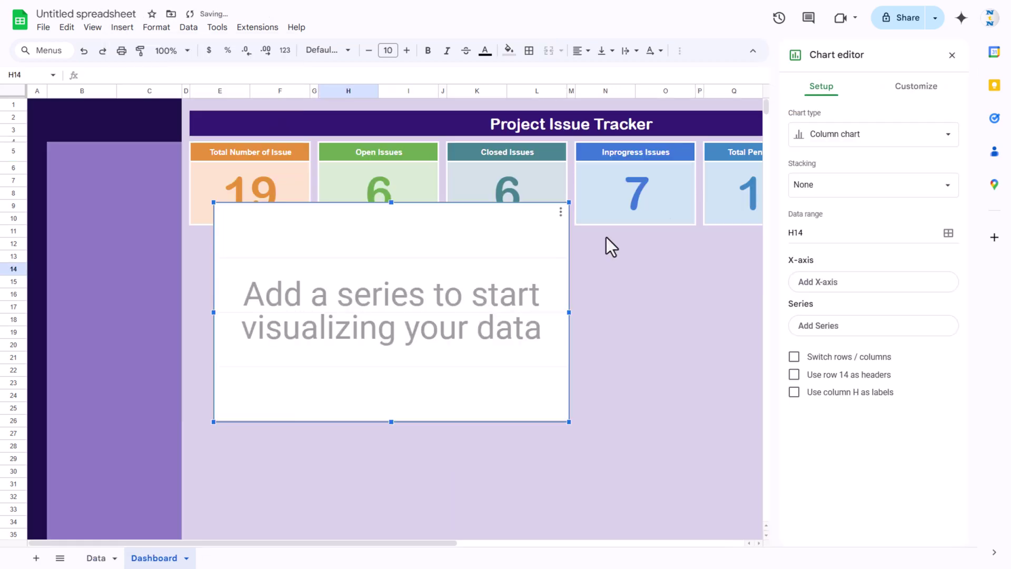
{"action": "left_click", "coordinate": [946, 235]}
{"action": "double_click", "coordinate": [445, 240]}
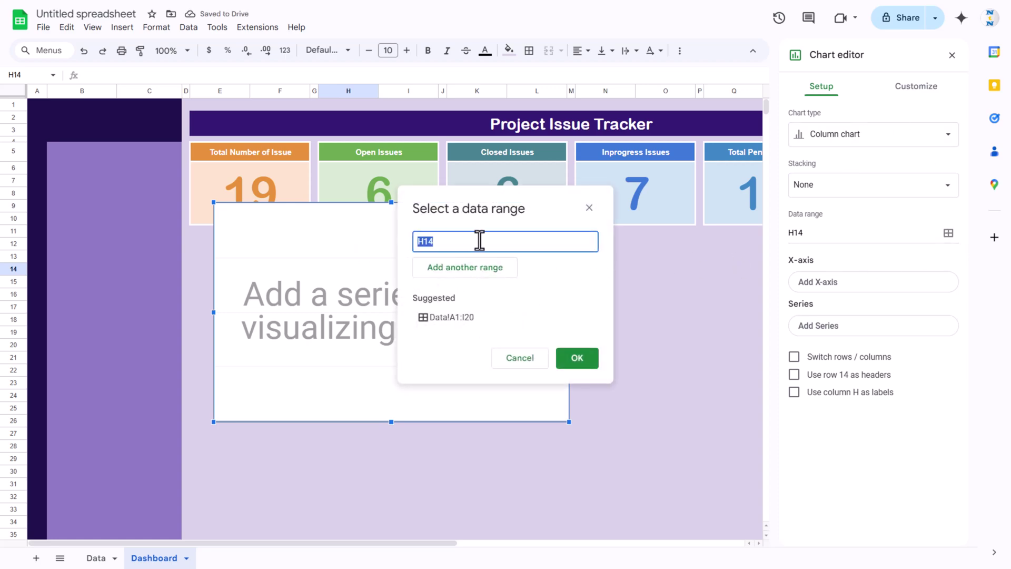
{"action": "left_click", "coordinate": [96, 558]}
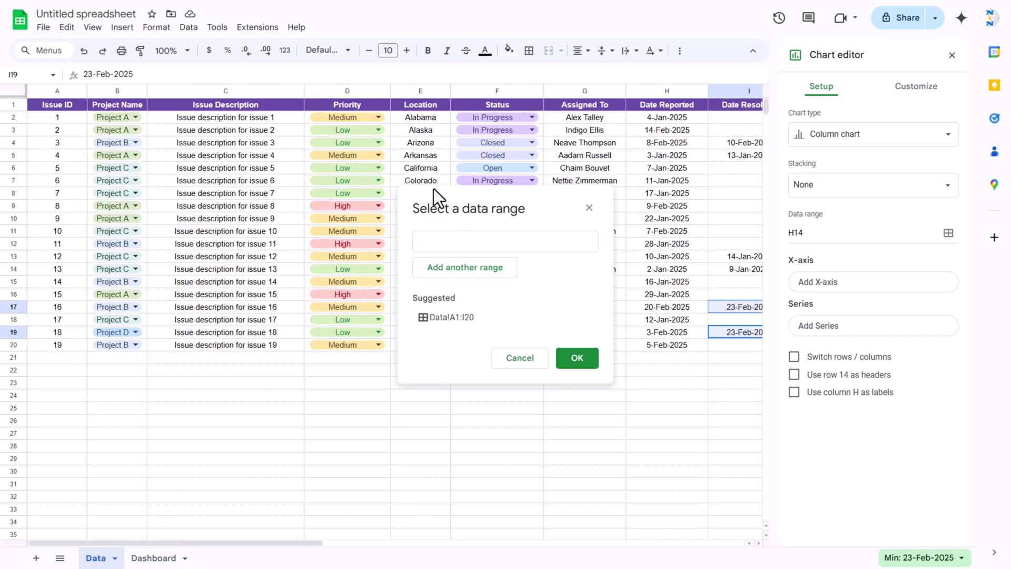
{"action": "left_click", "coordinate": [362, 90]}
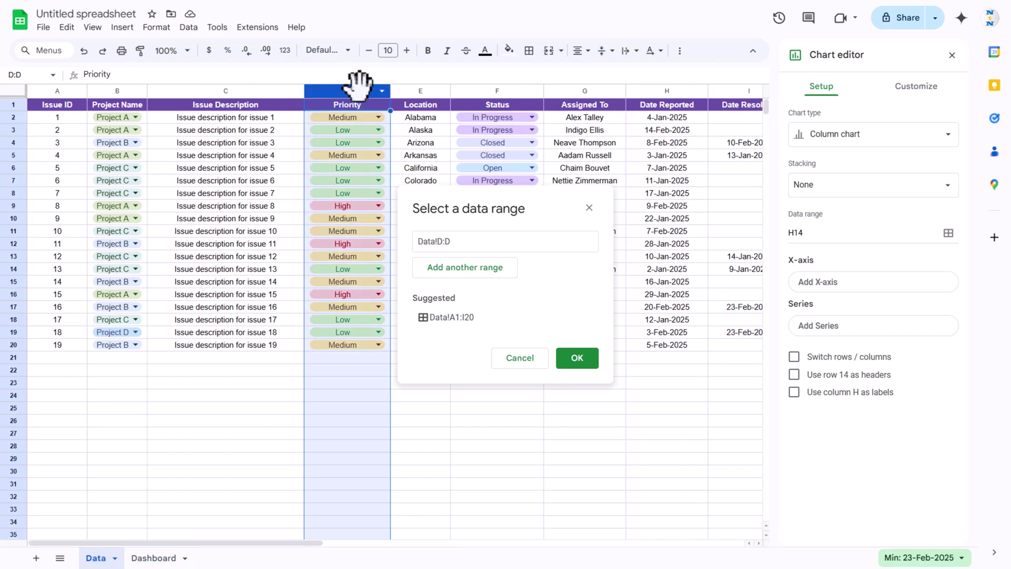
{"action": "left_click", "coordinate": [578, 359]}
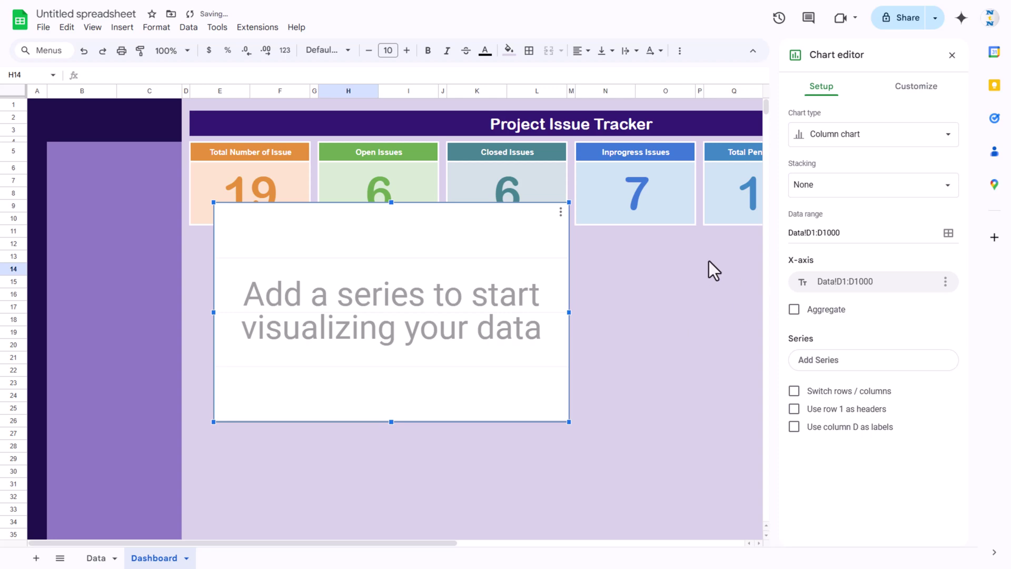
Step: Aggregate the chart's Priority values with row 1 as headers and change the chart type to a doughnut chart
{"action": "left_click", "coordinate": [794, 311]}
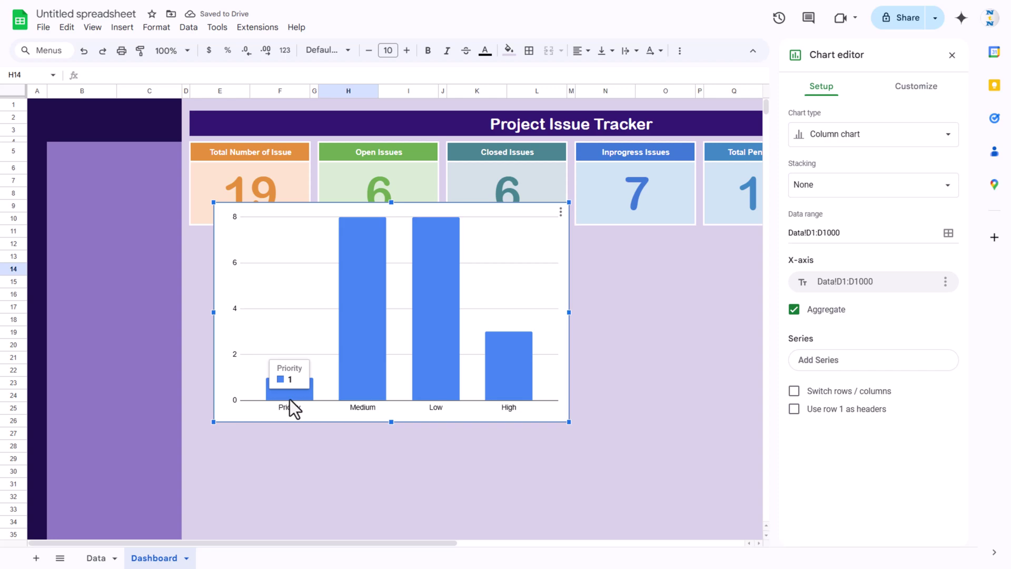
{"action": "left_click", "coordinate": [794, 411]}
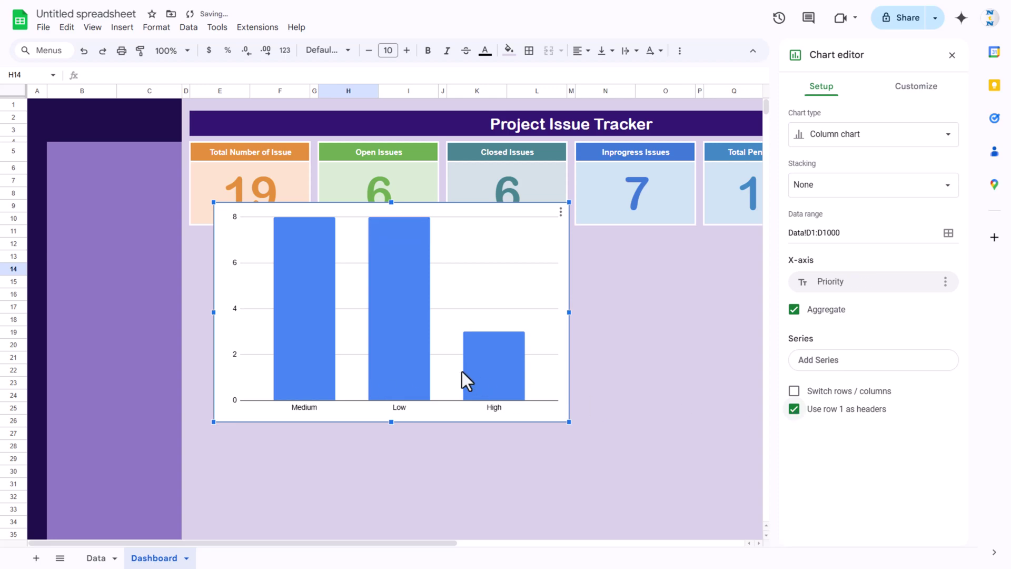
{"action": "left_click", "coordinate": [868, 136]}
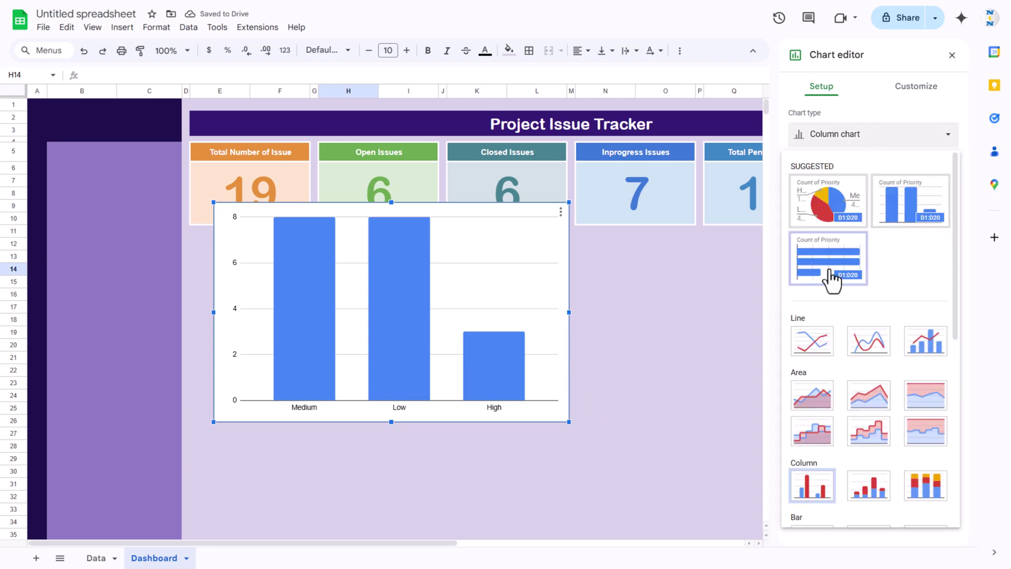
{"action": "scroll", "coordinate": [838, 264], "scroll_direction": "down", "scroll_amount": 6}
{"action": "left_click", "coordinate": [876, 284]}
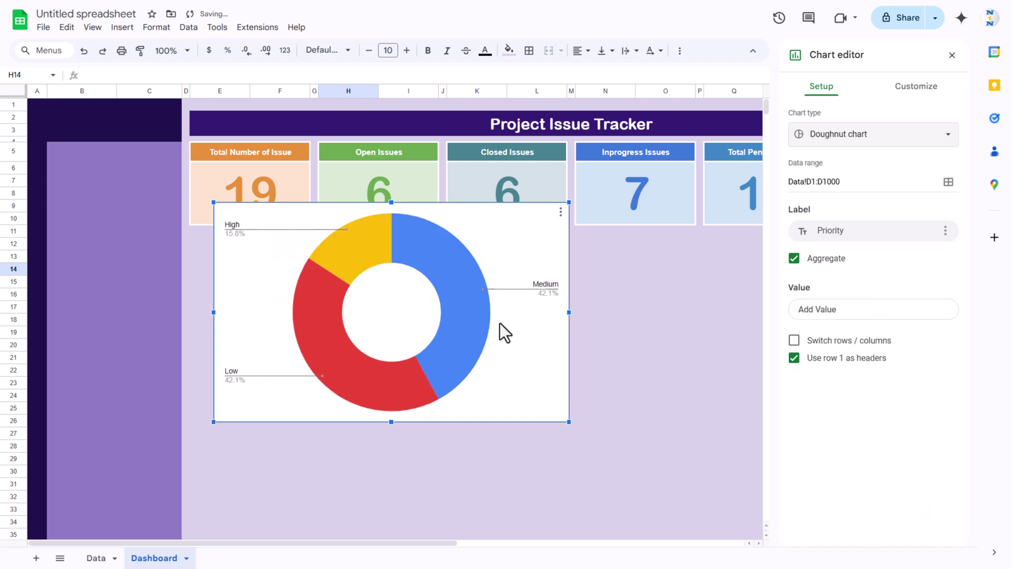
Step: Set the doughnut chart's slice labels to Value
{"action": "left_click", "coordinate": [919, 90]}
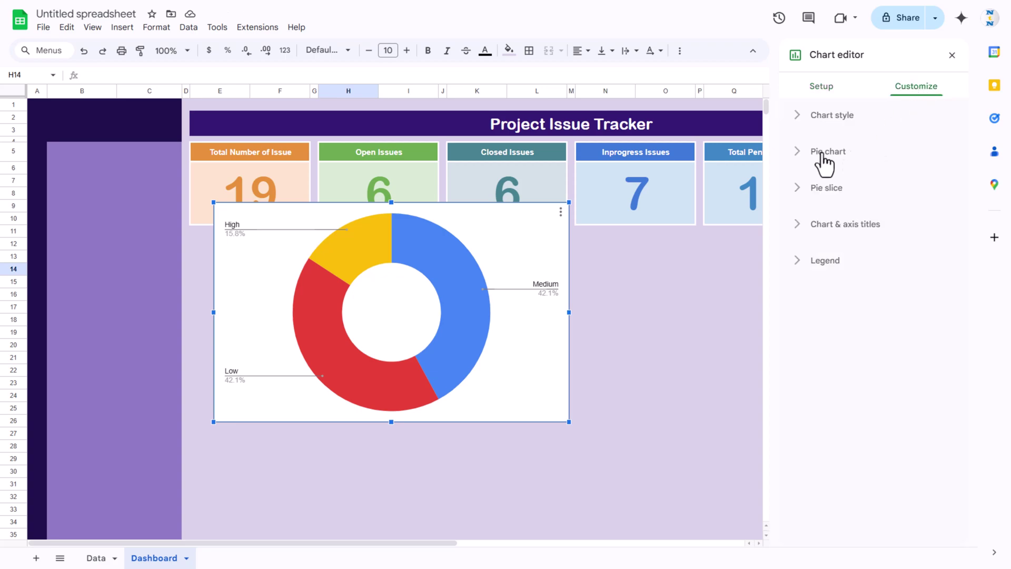
{"action": "left_click", "coordinate": [853, 152]}
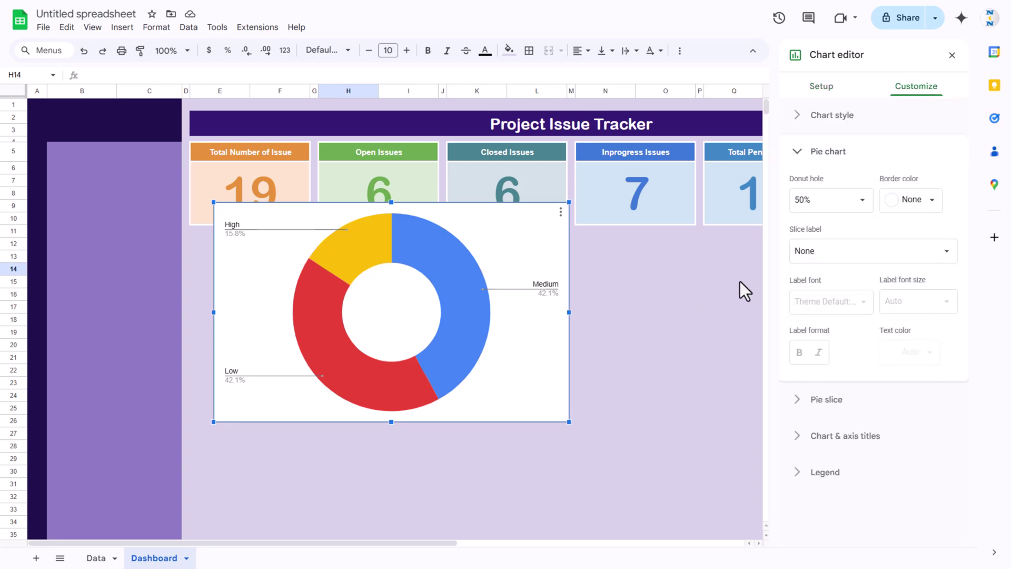
{"action": "left_click", "coordinate": [839, 251]}
{"action": "left_click", "coordinate": [832, 287]}
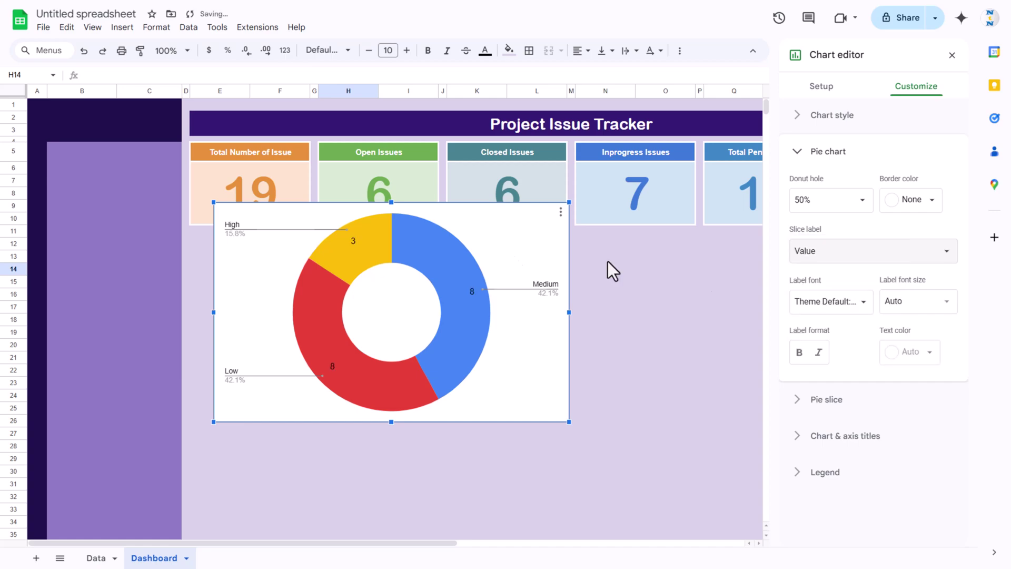
{"action": "left_click", "coordinate": [835, 152]}
Step: Color the doughnut chart's Medium slice light purple
{"action": "left_click", "coordinate": [843, 191]}
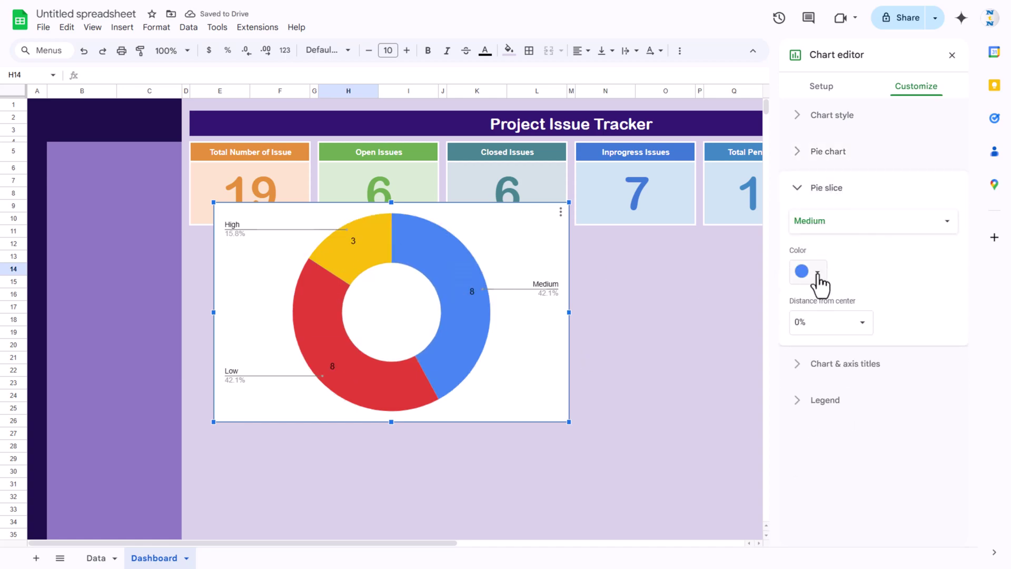
{"action": "left_click", "coordinate": [838, 221]}
{"action": "left_click", "coordinate": [822, 270]}
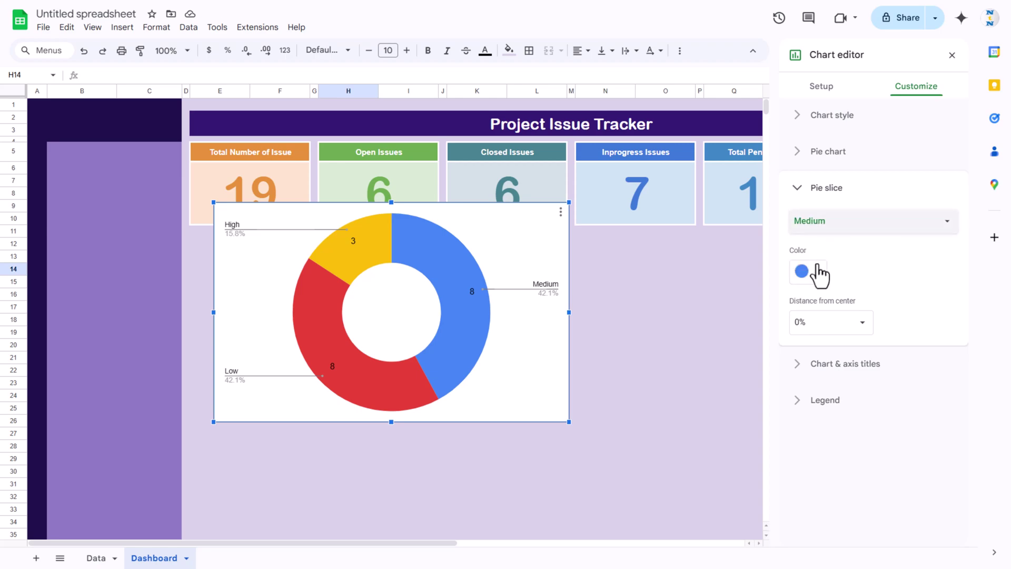
{"action": "left_click", "coordinate": [818, 272]}
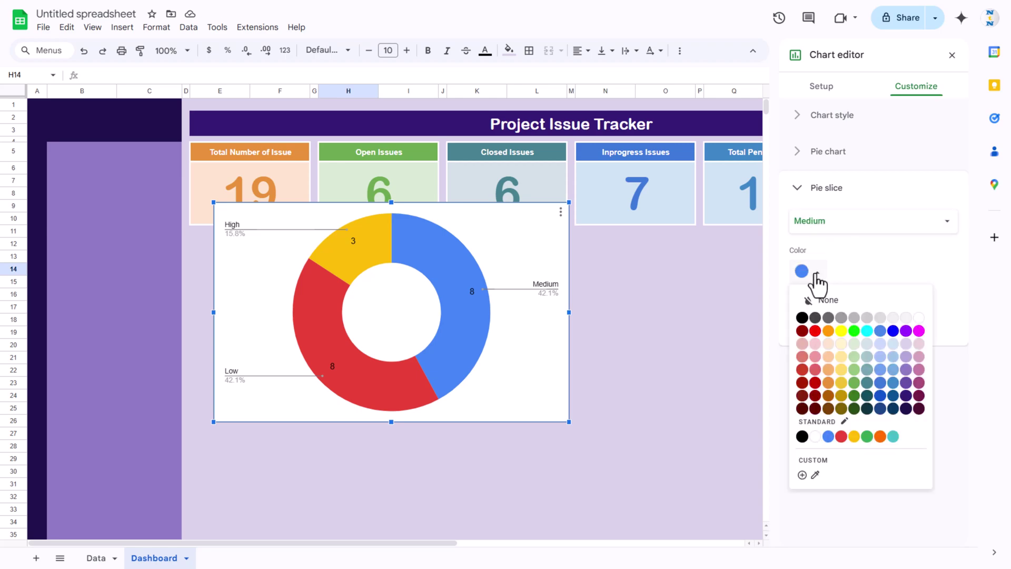
{"action": "left_click", "coordinate": [906, 358]}
Step: Color the doughnut chart's High slice dark purple
{"action": "left_click", "coordinate": [844, 222]}
{"action": "left_click", "coordinate": [837, 255]}
{"action": "left_click", "coordinate": [828, 271]}
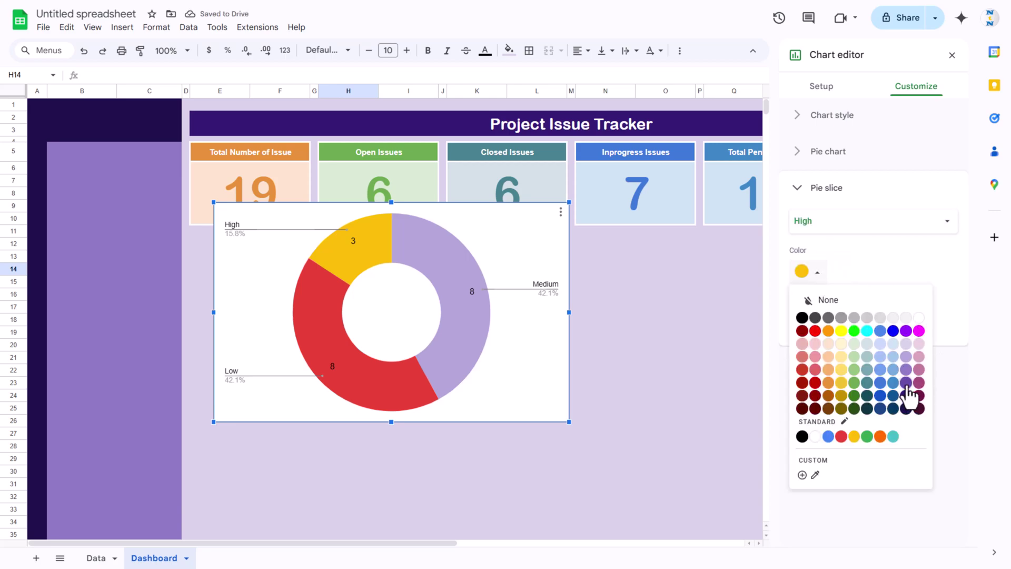
{"action": "left_click", "coordinate": [908, 406]}
Step: Color the doughnut chart's Low slice pale purple and fit the smaller chart beneath the Total Number of Issue and Open Issues cards
{"action": "left_click", "coordinate": [838, 224]}
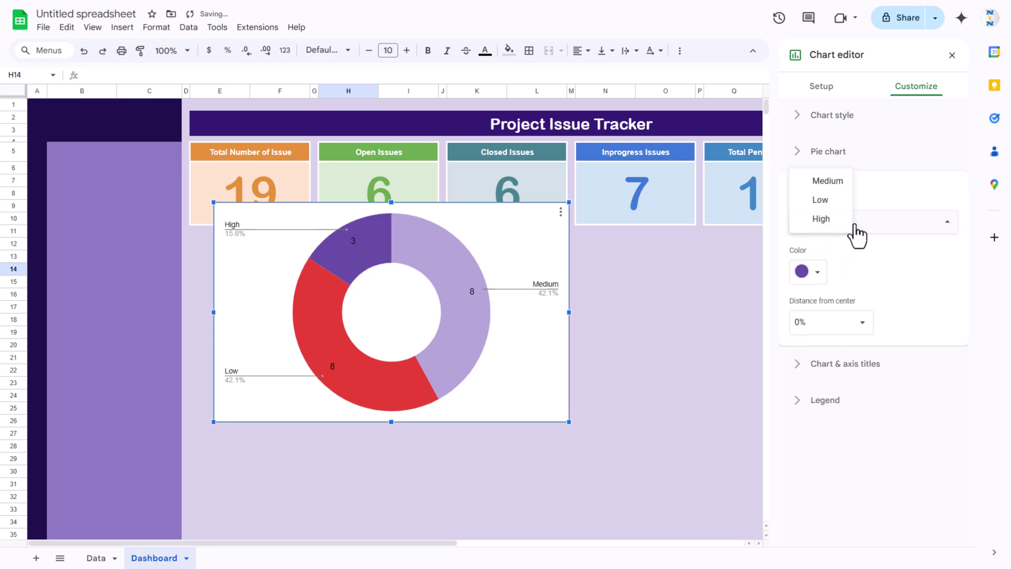
{"action": "left_click", "coordinate": [835, 199]}
{"action": "left_click", "coordinate": [815, 273]}
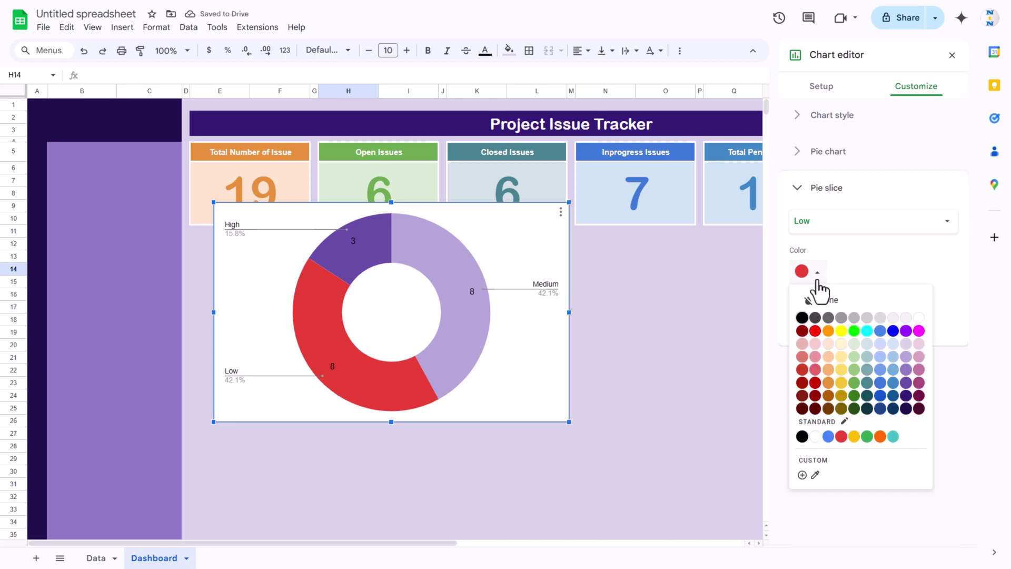
{"action": "left_click", "coordinate": [907, 346]}
{"action": "left_click_drag", "start_coordinate": [567, 206], "coordinate": [385, 246]}
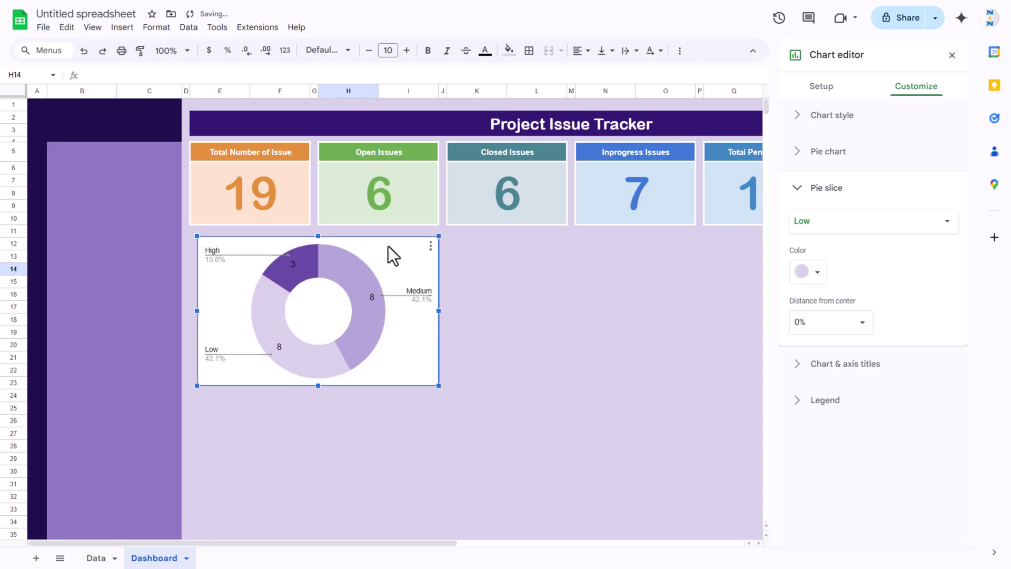
Step: Give the doughnut chart the title "Issue Count by Priority" and center it
{"action": "left_click", "coordinate": [845, 363]}
{"action": "left_click", "coordinate": [837, 314]}
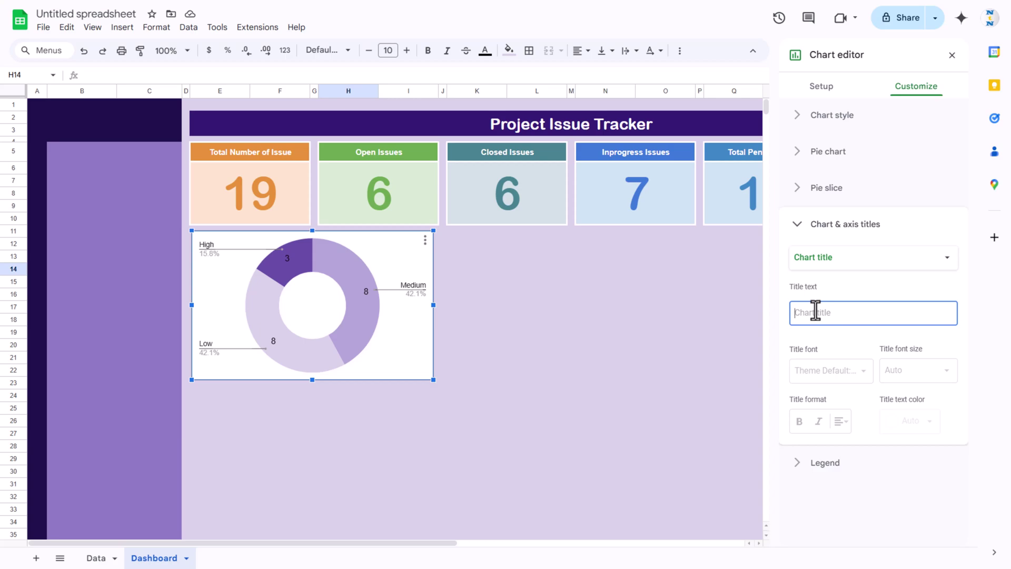
{"action": "type", "text": "Issue Count by Priority"}
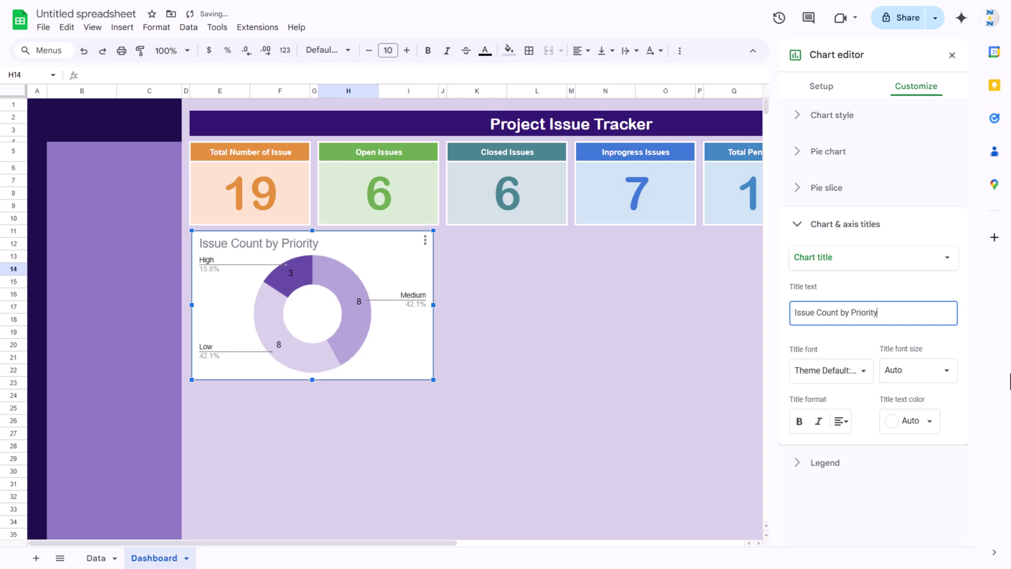
{"action": "left_click", "coordinate": [842, 423]}
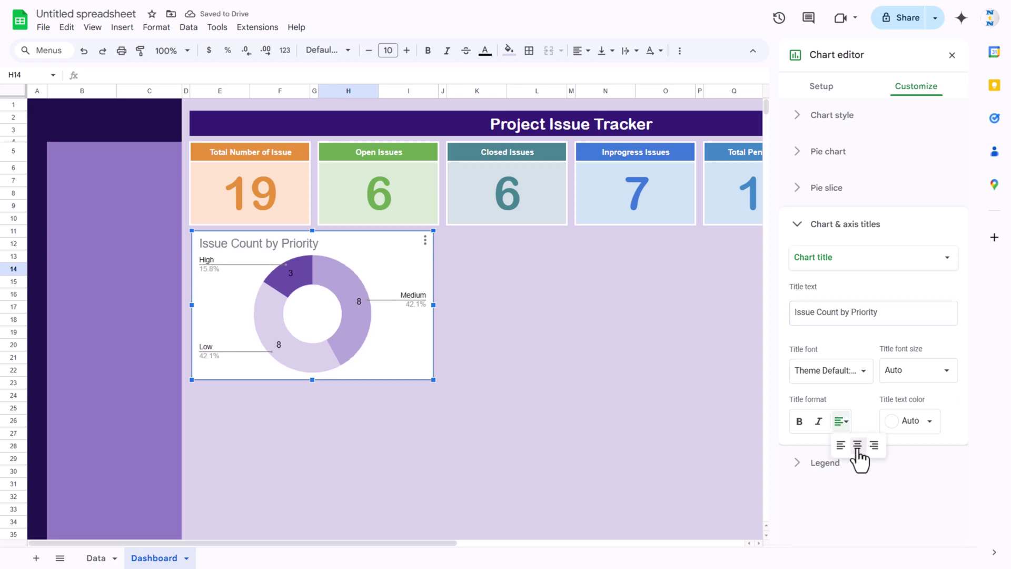
{"action": "left_click", "coordinate": [857, 446]}
Step: Format the doughnut chart's title as black, bold, size 12 text
{"action": "left_click", "coordinate": [916, 422]}
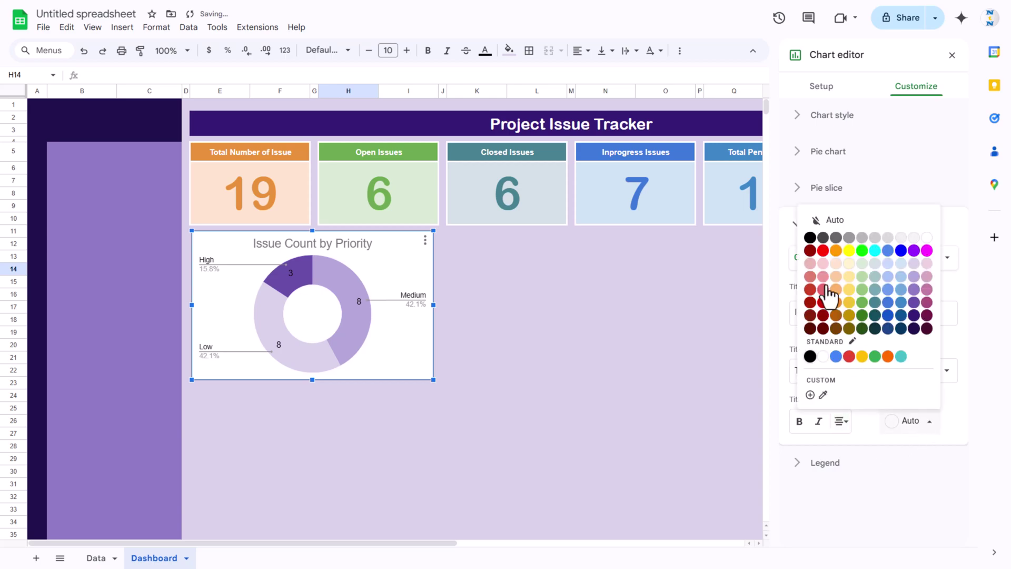
{"action": "left_click", "coordinate": [810, 238]}
{"action": "left_click", "coordinate": [800, 422]}
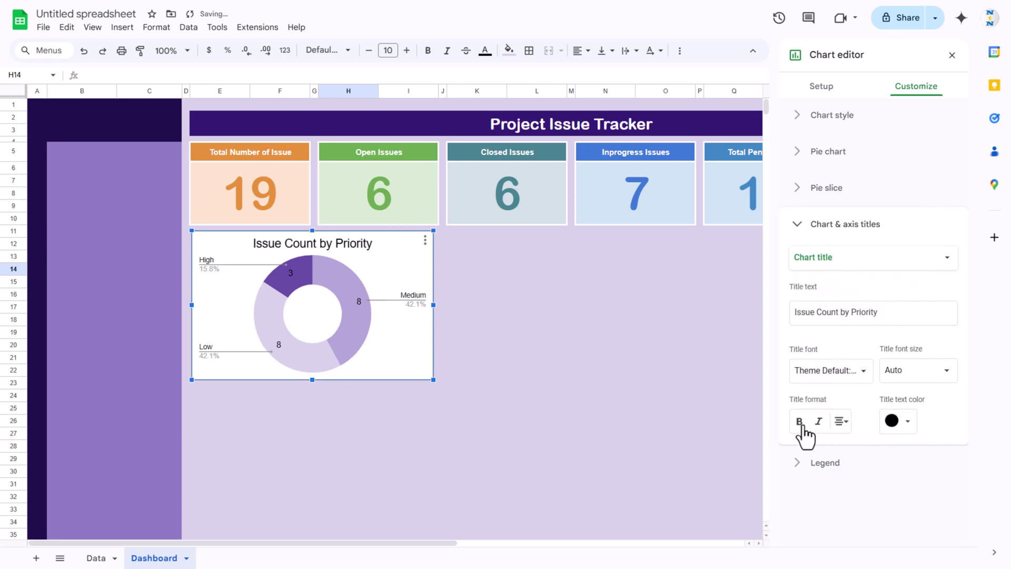
{"action": "left_click", "coordinate": [914, 370]}
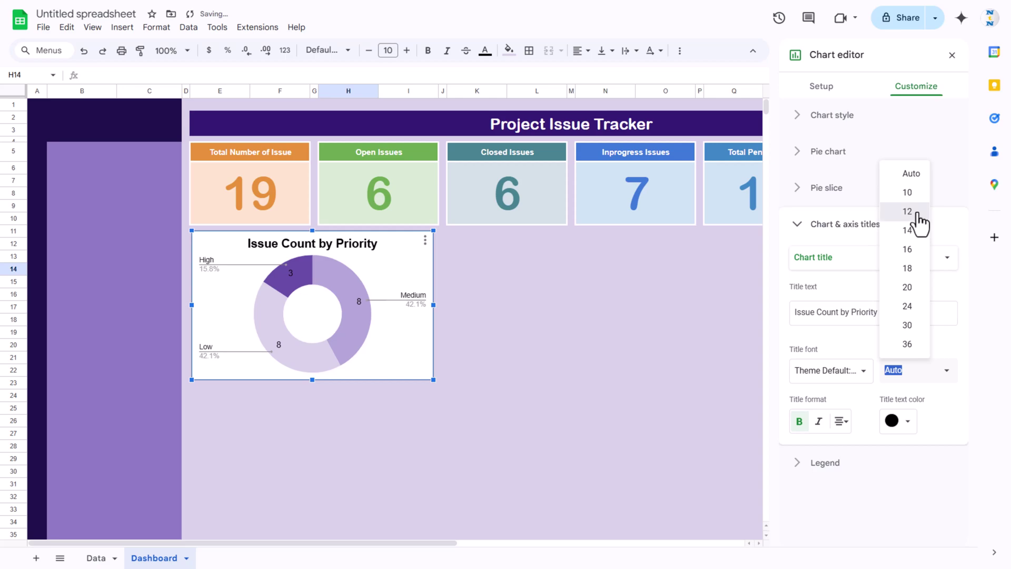
{"action": "left_click", "coordinate": [914, 211]}
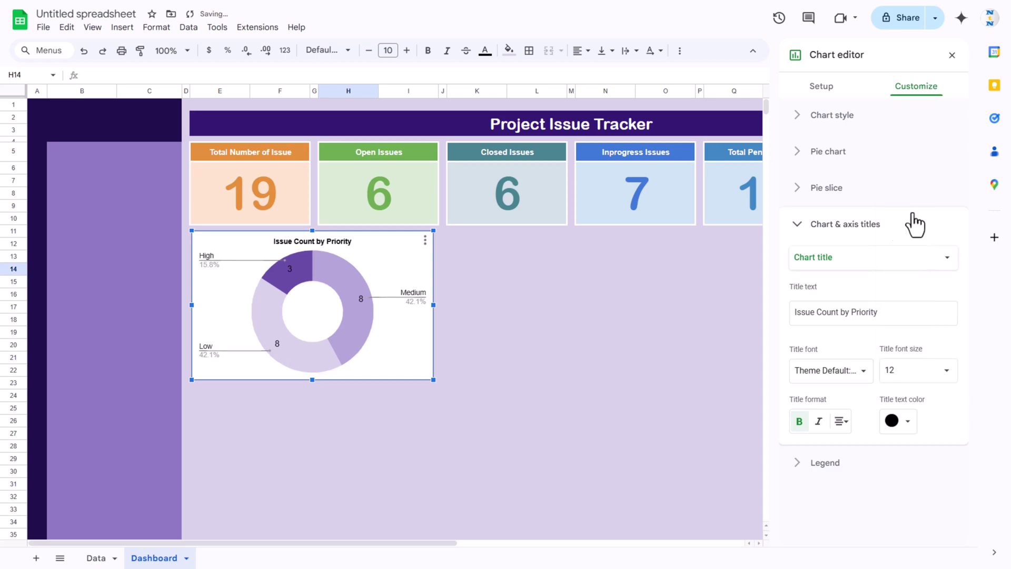
{"action": "left_click", "coordinate": [816, 227]}
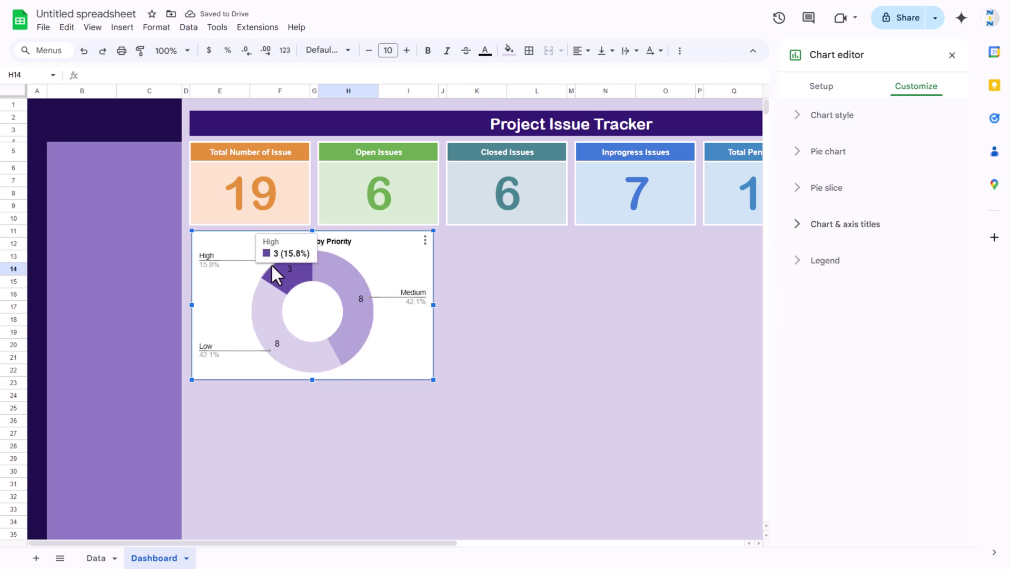
Step: Place the doughnut chart's legend at the bottom and align the chart with the left edge of the cards
{"action": "left_click", "coordinate": [827, 262]}
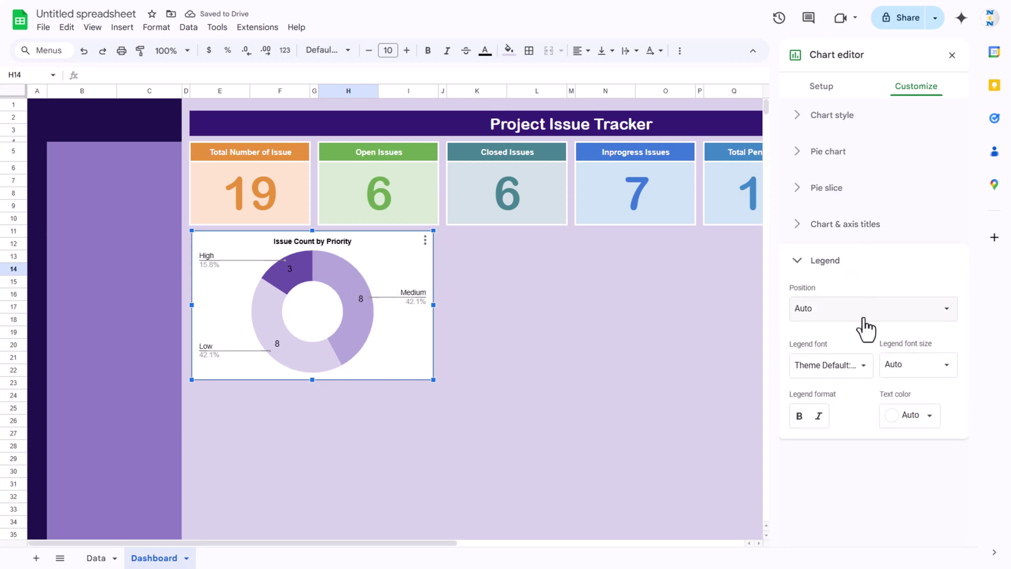
{"action": "left_click", "coordinate": [865, 316]}
{"action": "left_click", "coordinate": [842, 213]}
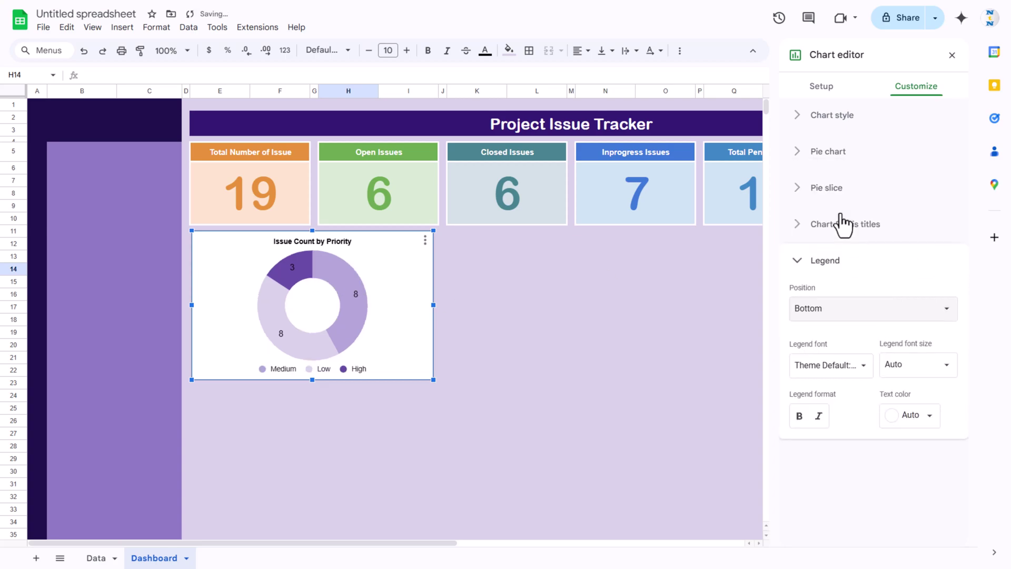
{"action": "left_click_drag", "start_coordinate": [415, 315], "coordinate": [414, 316]}
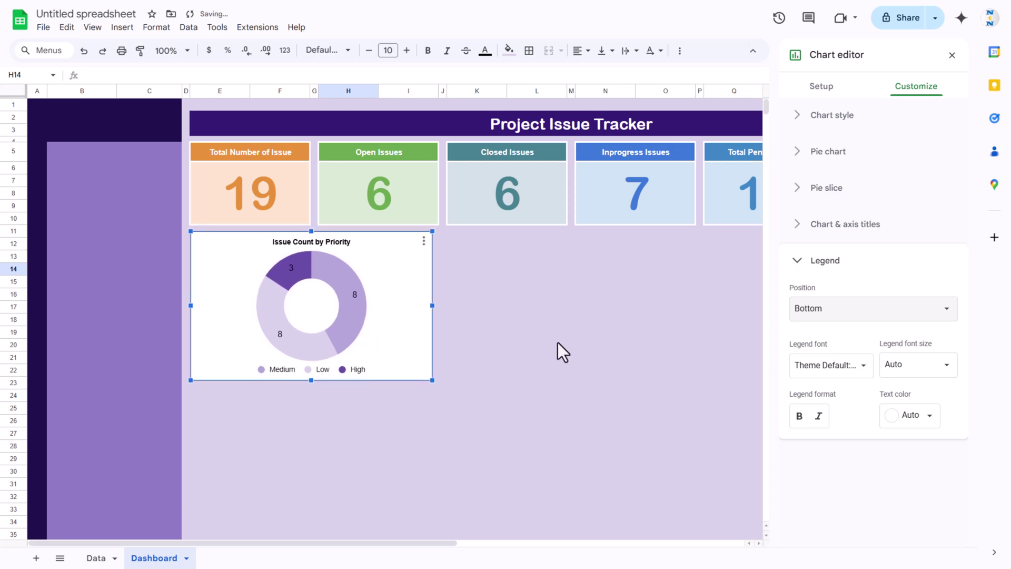
{"action": "left_click", "coordinate": [536, 294]}
Step: Duplicate the Priority doughnut chart, place the copy right beside the original, and widen it
{"action": "left_click", "coordinate": [422, 279]}
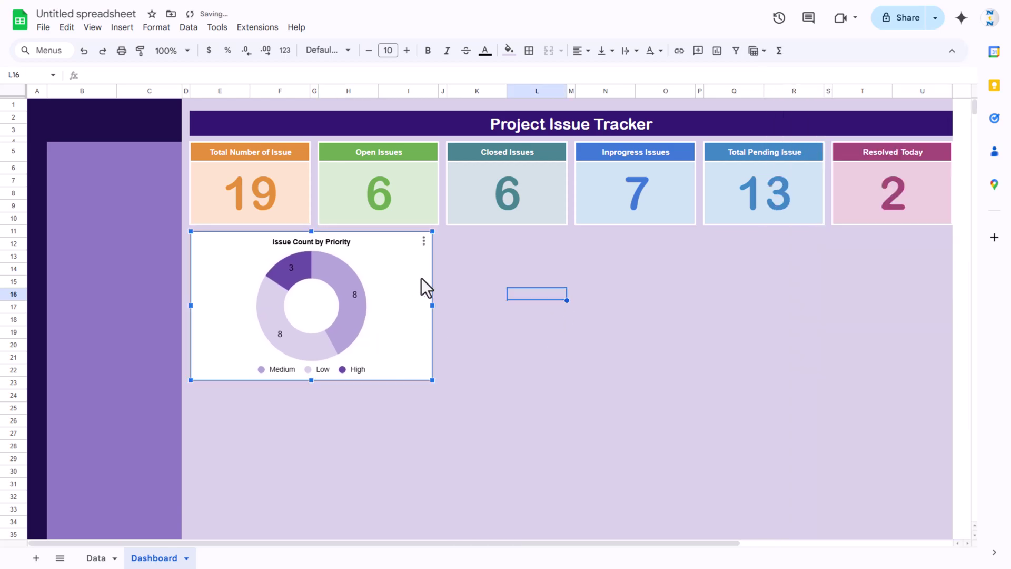
{"action": "left_click", "coordinate": [479, 241]}
{"action": "key", "text": "ctrl+v"}
{"action": "left_click_drag", "start_coordinate": [511, 279], "coordinate": [499, 267]}
{"action": "left_click_drag", "start_coordinate": [678, 305], "coordinate": [741, 305]}
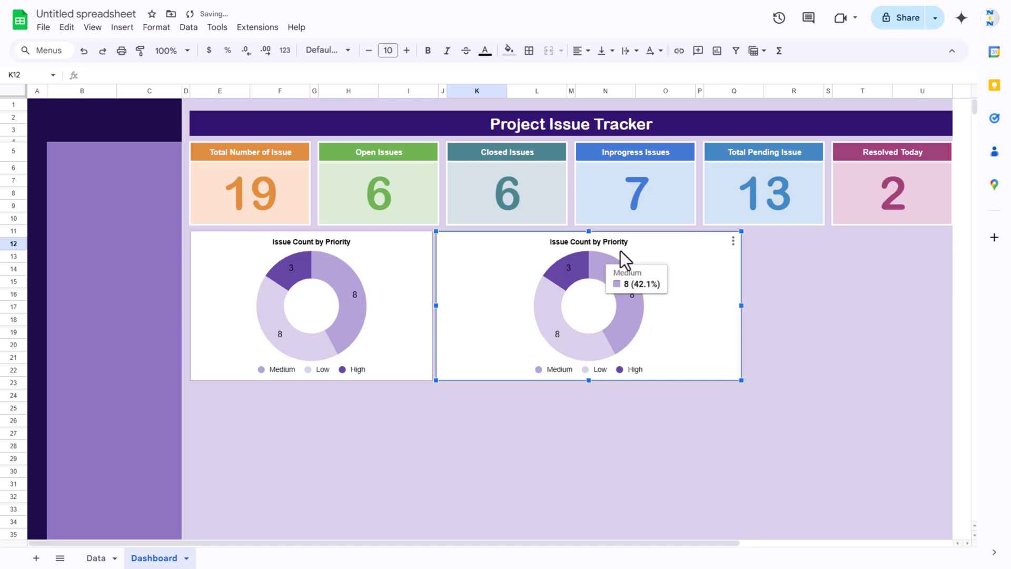
Step: Change the copied chart's data range to the Assigned To column of the Data sheet, Data!G:G
{"action": "double_click", "coordinate": [669, 251]}
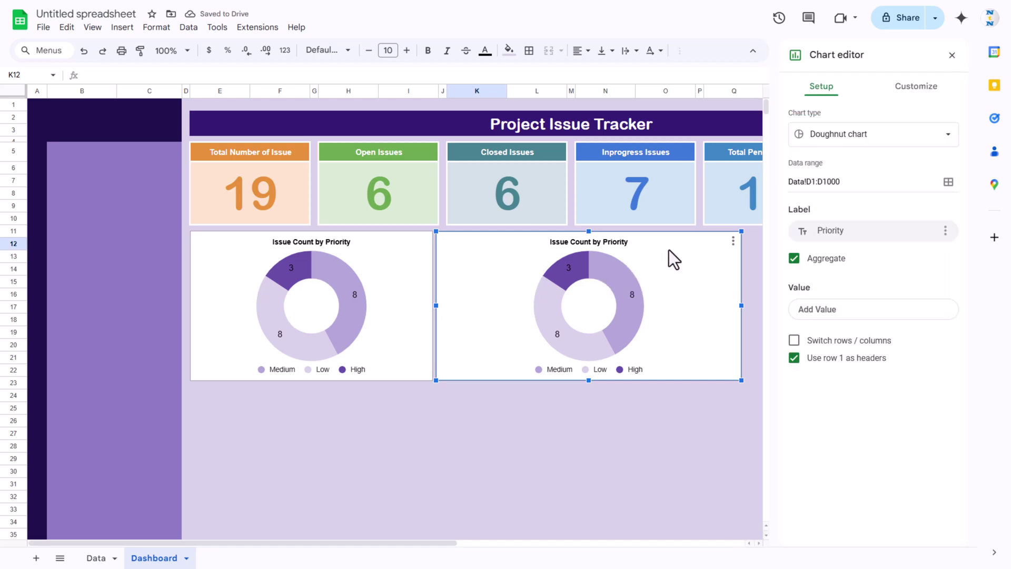
{"action": "left_click", "coordinate": [948, 182]}
{"action": "left_click_drag", "start_coordinate": [494, 243], "coordinate": [336, 251]}
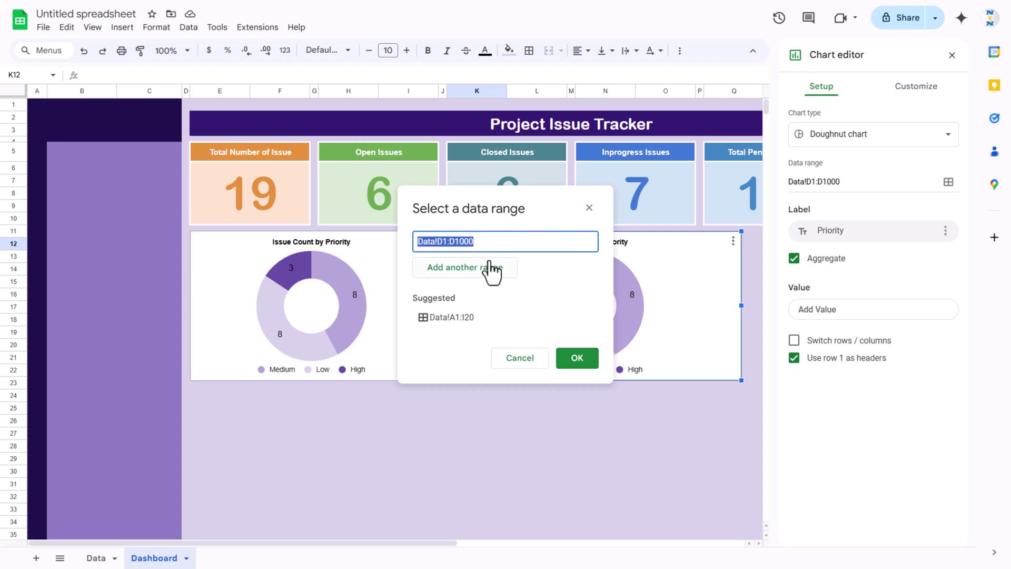
{"action": "key", "text": "BackSpace"}
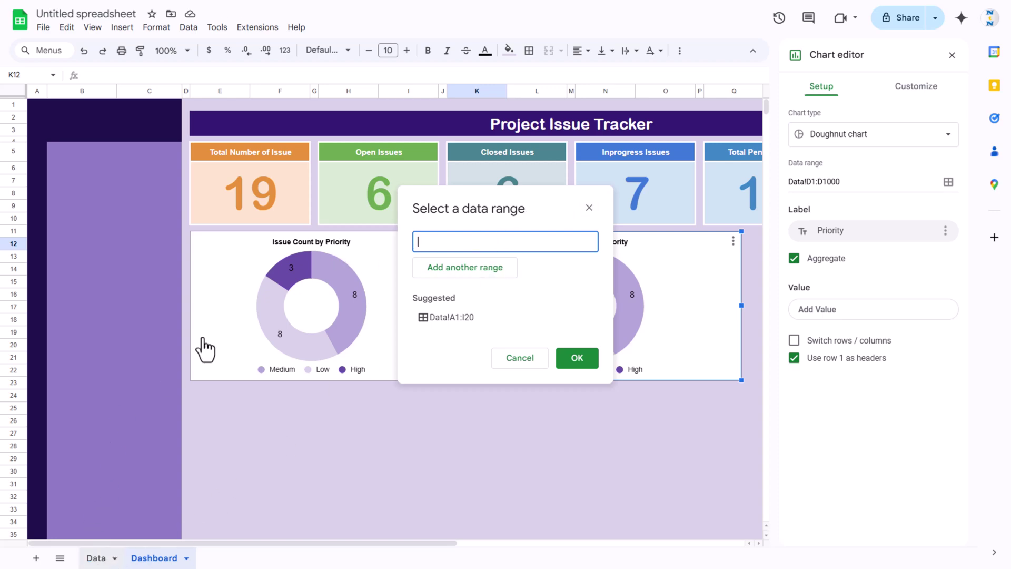
{"action": "left_click", "coordinate": [96, 557]}
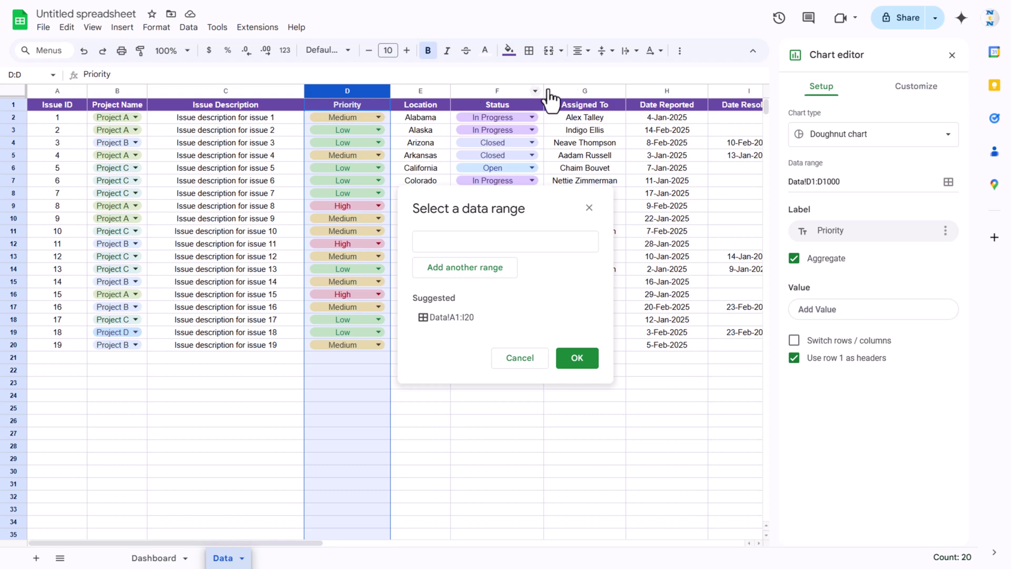
{"action": "left_click", "coordinate": [586, 90]}
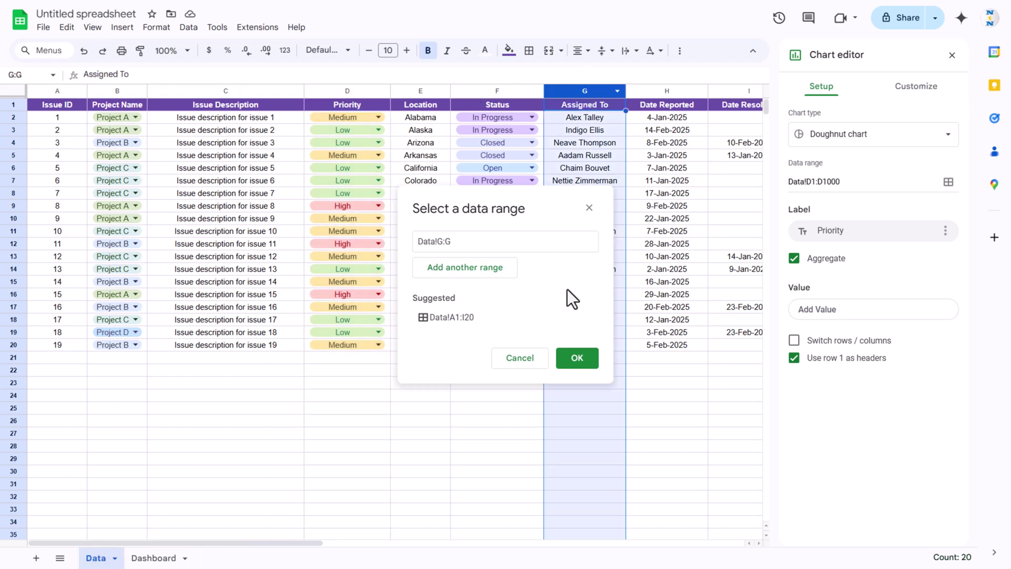
{"action": "left_click", "coordinate": [578, 358]}
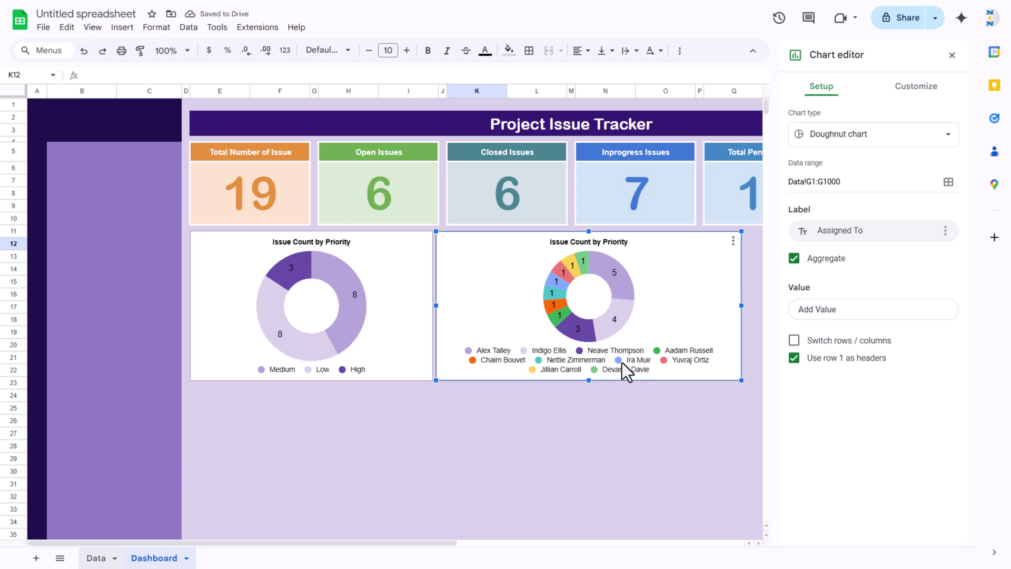
Step: Change the Assigned To chart from a doughnut chart to a column chart
{"action": "left_click", "coordinate": [876, 140]}
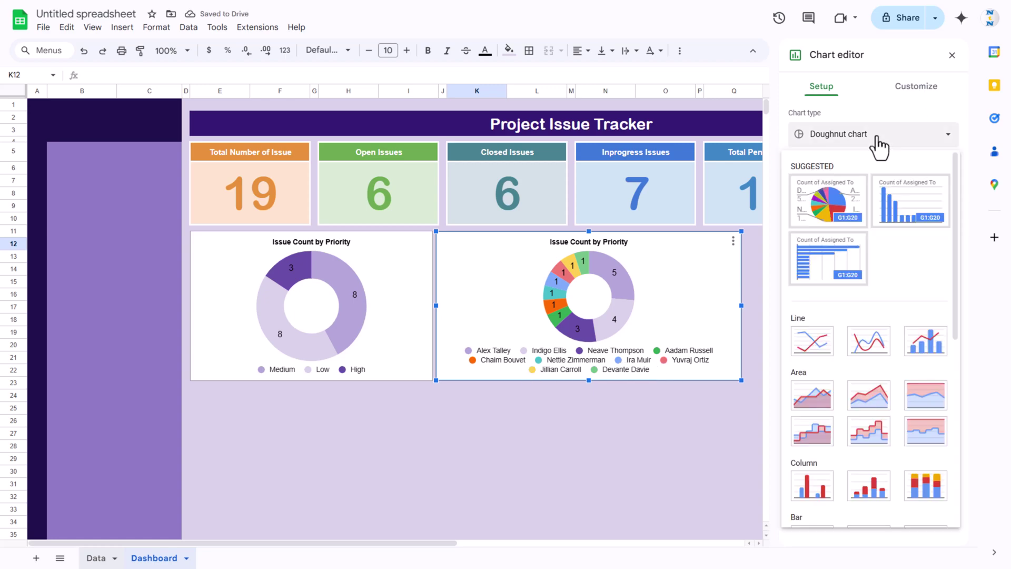
{"action": "scroll", "coordinate": [843, 343], "scroll_direction": "down", "scroll_amount": 1}
{"action": "scroll", "coordinate": [843, 343], "scroll_direction": "down", "scroll_amount": 5}
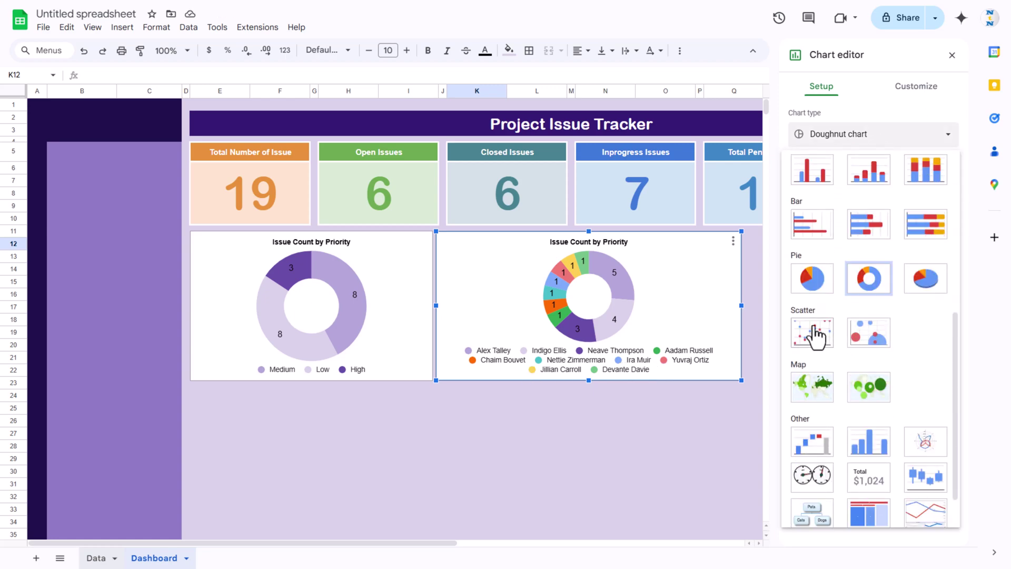
{"action": "left_click", "coordinate": [806, 177]}
Step: Move the column chart below the Priority doughnut chart and stretch it to span just over four cards
{"action": "left_click_drag", "start_coordinate": [647, 244], "coordinate": [403, 398]}
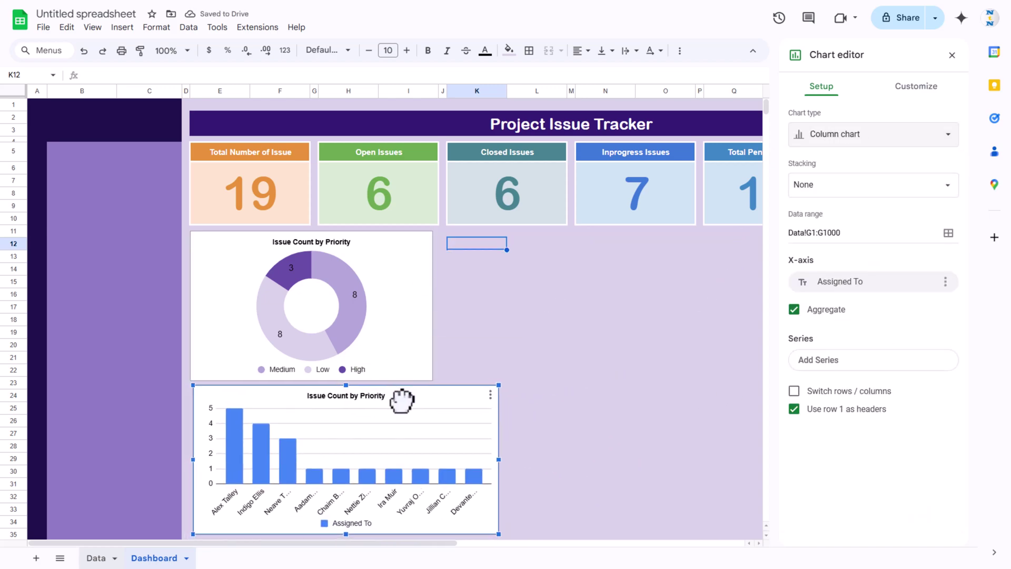
{"action": "left_click_drag", "start_coordinate": [499, 460], "coordinate": [753, 459]}
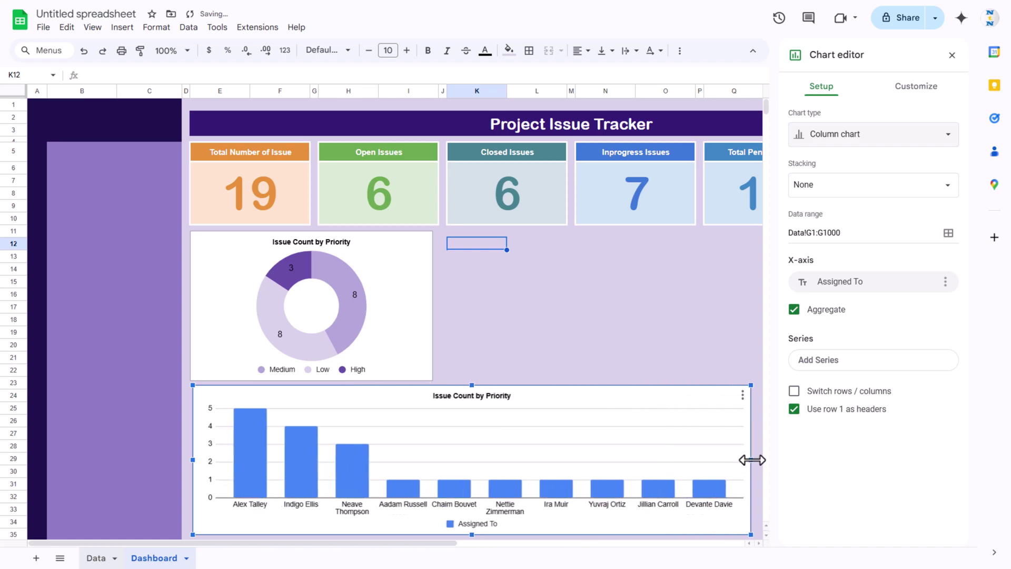
{"action": "left_click_drag", "start_coordinate": [430, 544], "coordinate": [490, 558]}
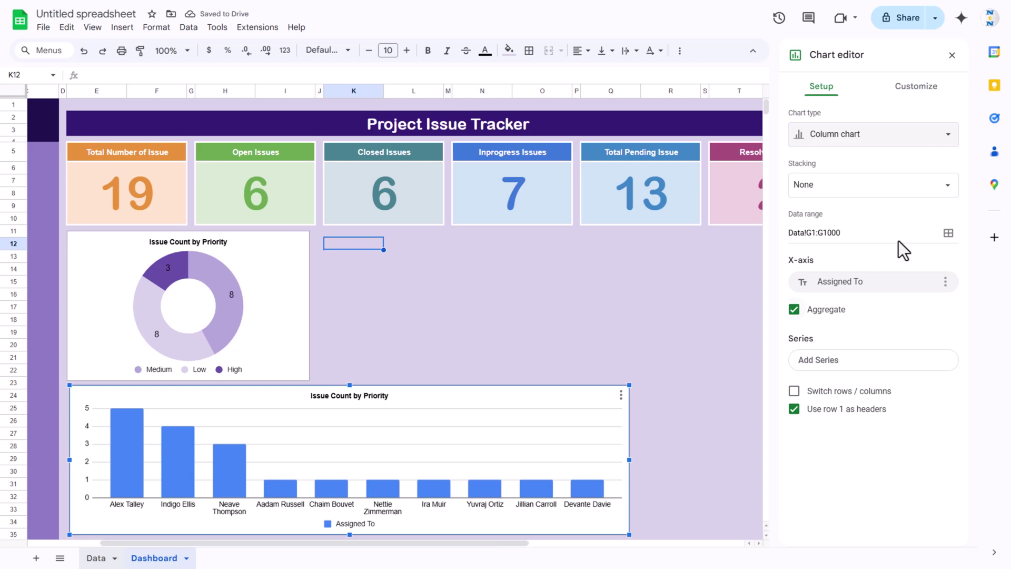
Step: Turn on the 3D style for the Assigned To column chart
{"action": "left_click", "coordinate": [910, 103]}
{"action": "left_click", "coordinate": [849, 117]}
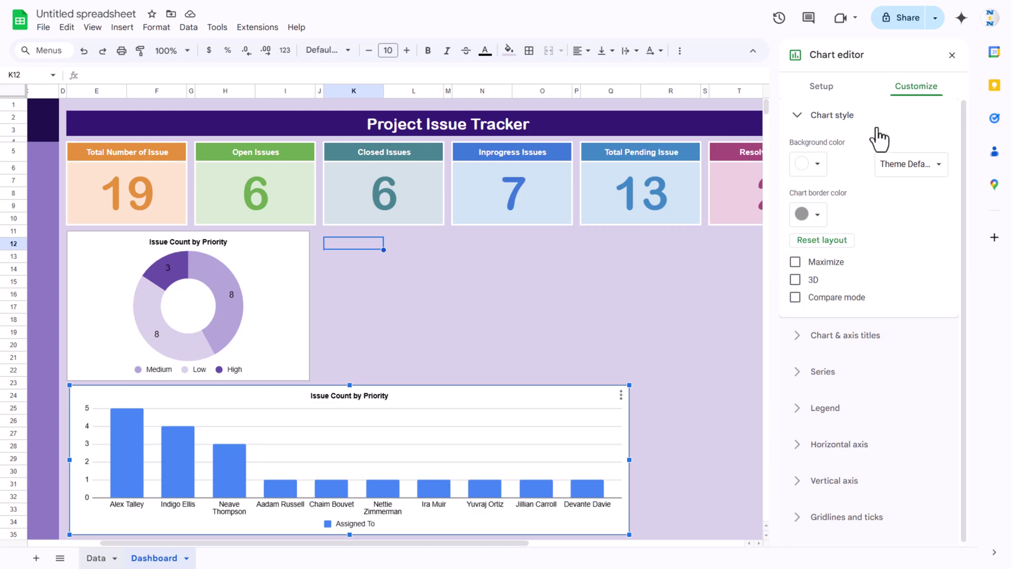
{"action": "left_click", "coordinate": [795, 281]}
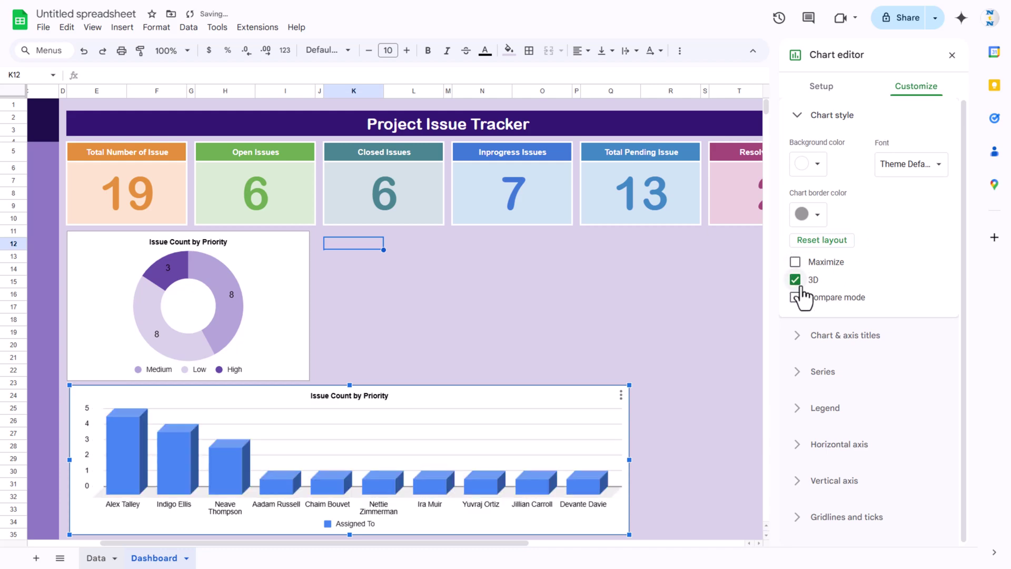
{"action": "left_click", "coordinate": [822, 126]}
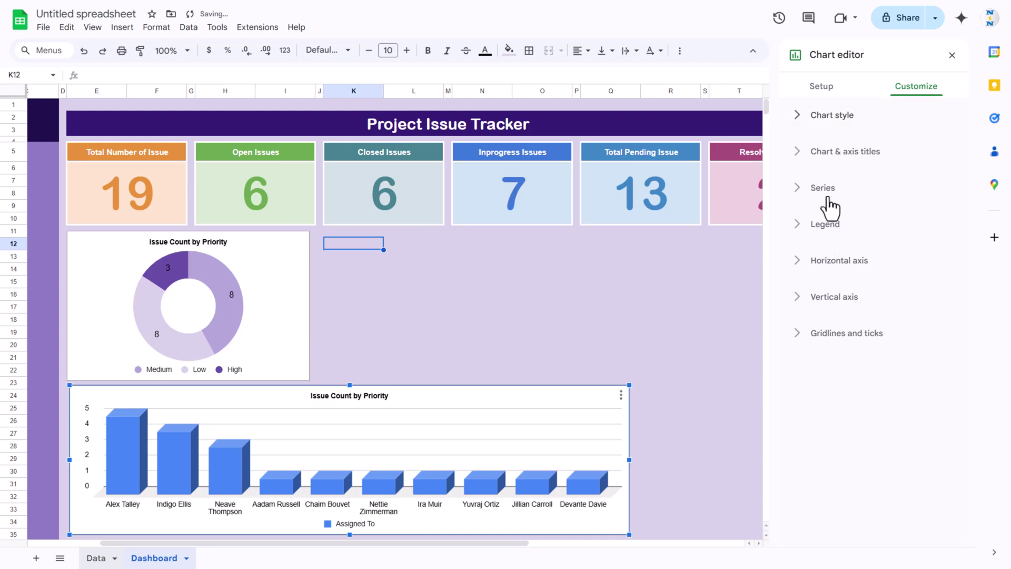
Step: Fill the Assigned To series with golden yellow and show data labels on its columns
{"action": "left_click", "coordinate": [826, 191]}
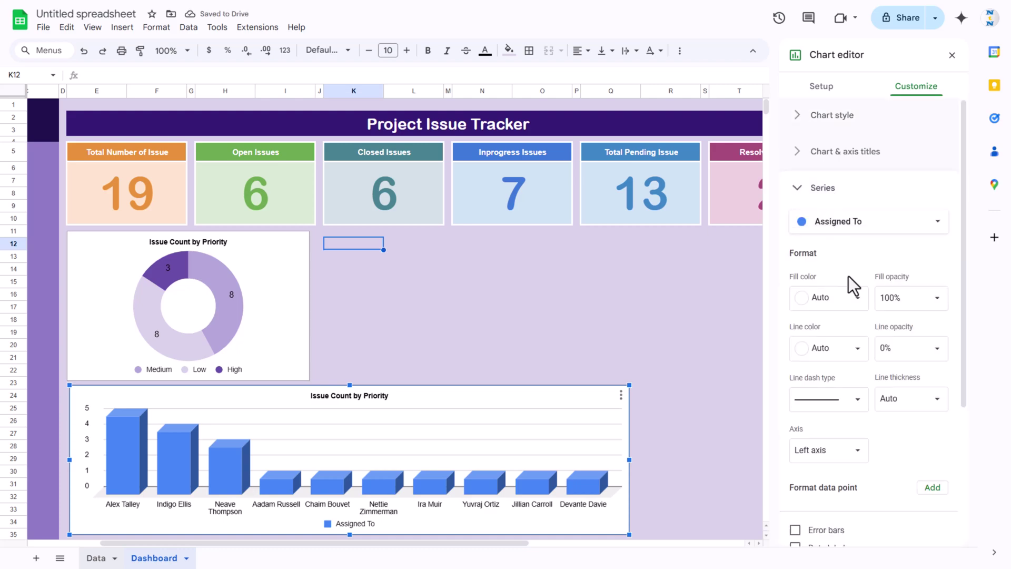
{"action": "left_click", "coordinate": [854, 304]}
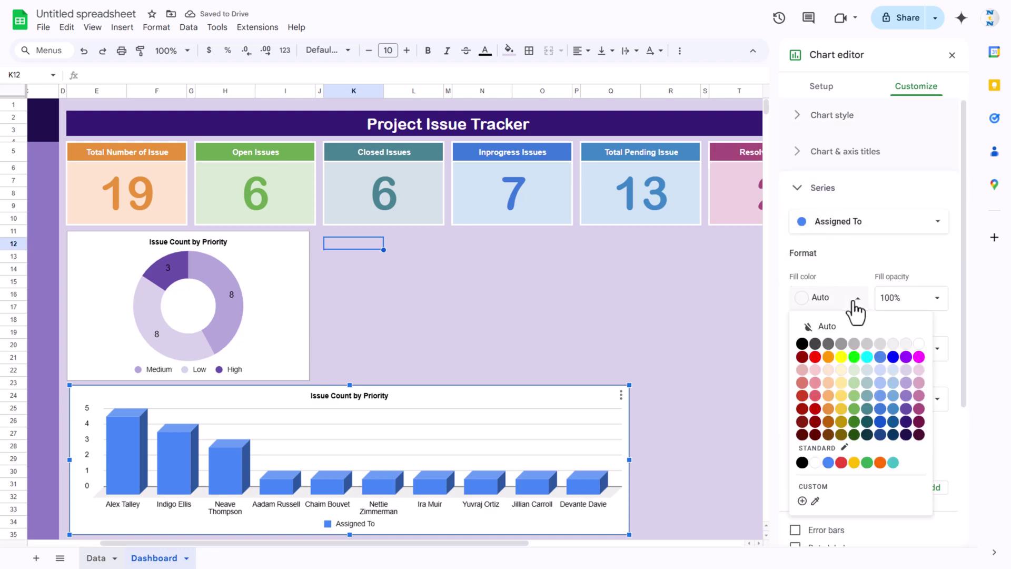
{"action": "left_click", "coordinate": [841, 409]}
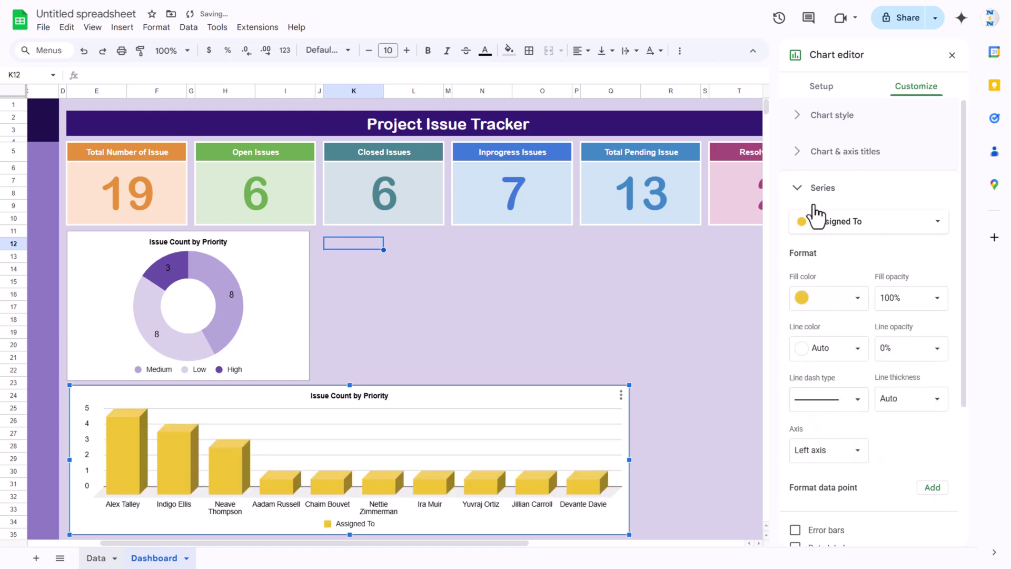
{"action": "scroll", "coordinate": [859, 241], "scroll_direction": "down", "scroll_amount": 4}
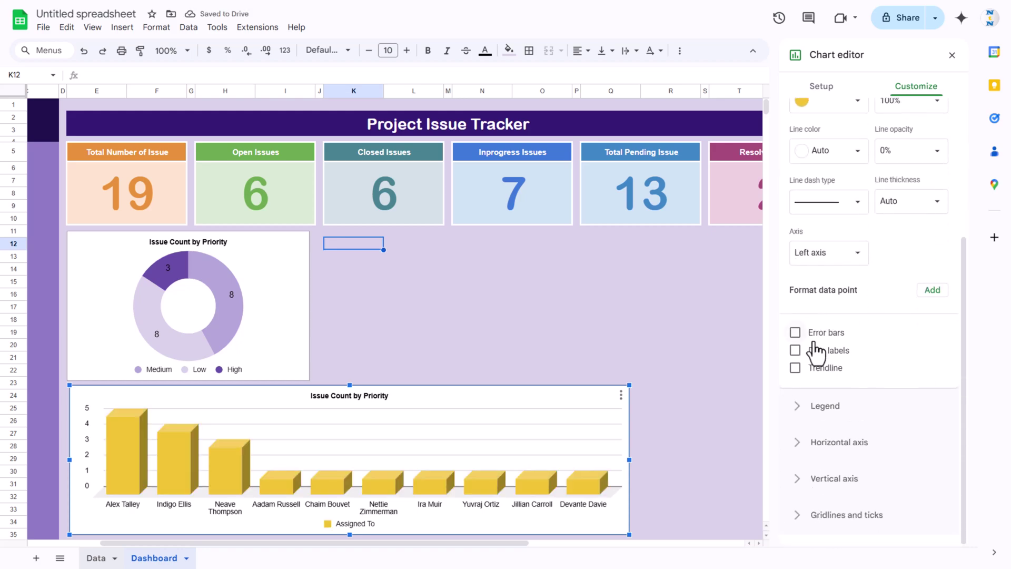
{"action": "left_click", "coordinate": [796, 351]}
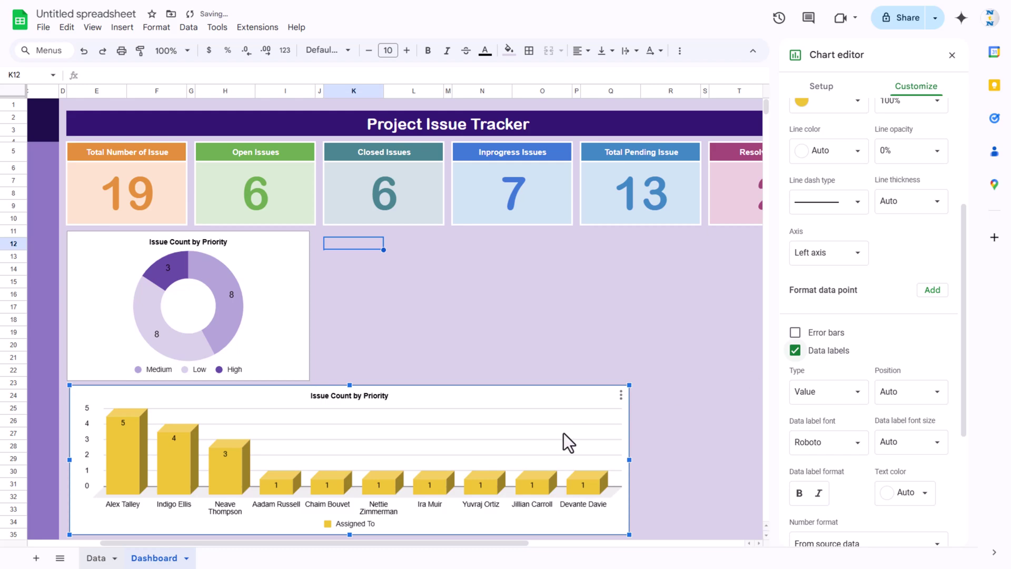
Step: Remove the major gridlines from the Assigned To column chart and change its title to "Issue Count by Assigned To"
{"action": "left_click", "coordinate": [482, 437]}
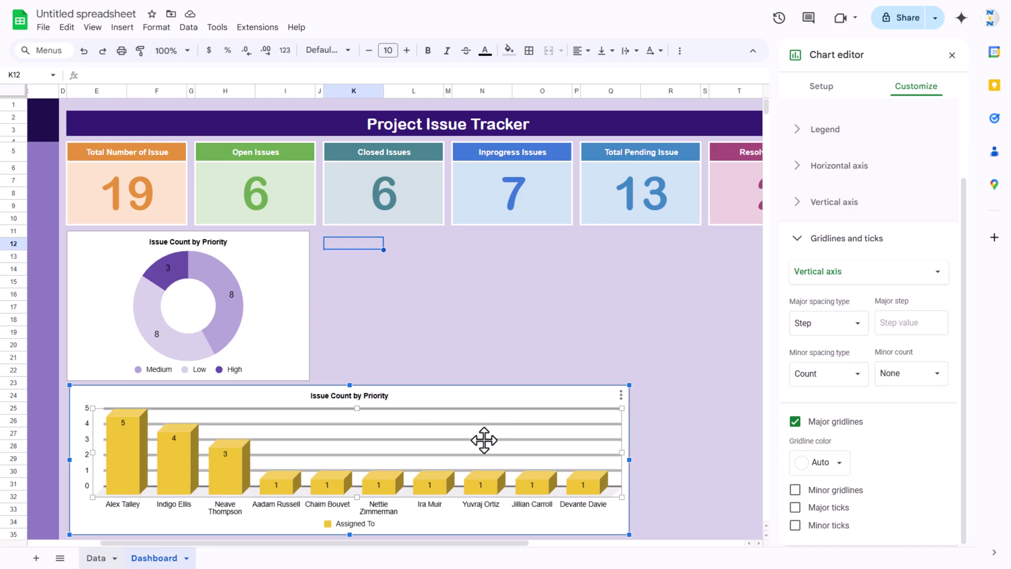
{"action": "left_click", "coordinate": [796, 421]}
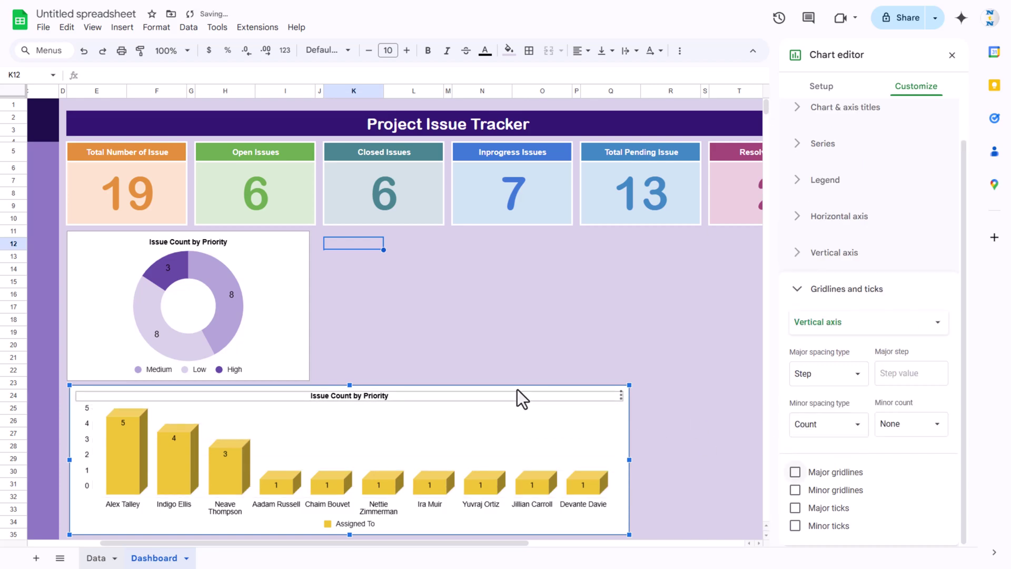
{"action": "double_click", "coordinate": [376, 397]}
{"action": "double_click", "coordinate": [373, 396]}
{"action": "type", "text": "Assigned To"}
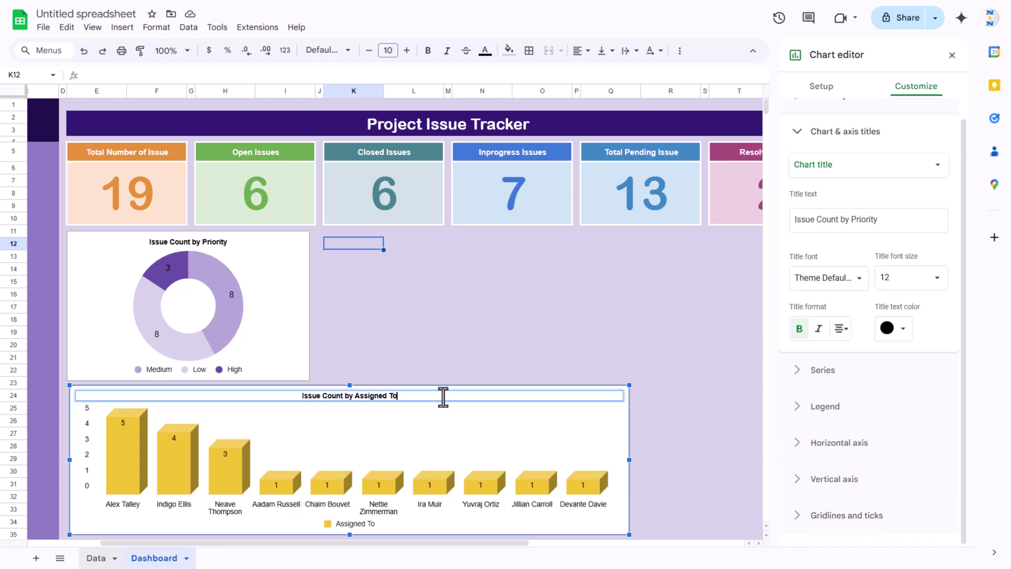
{"action": "key", "text": "Return"}
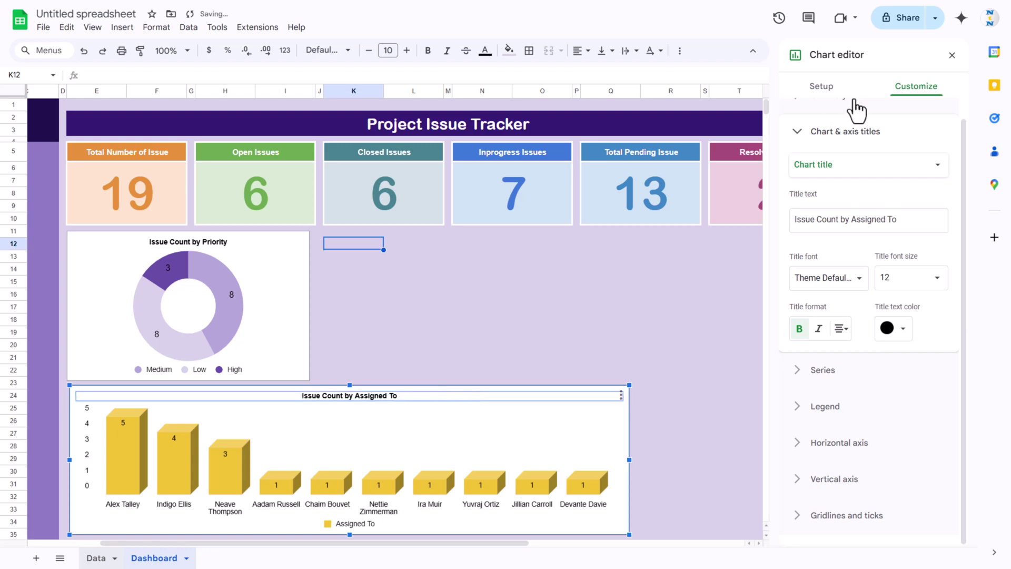
{"action": "left_click", "coordinate": [468, 424]}
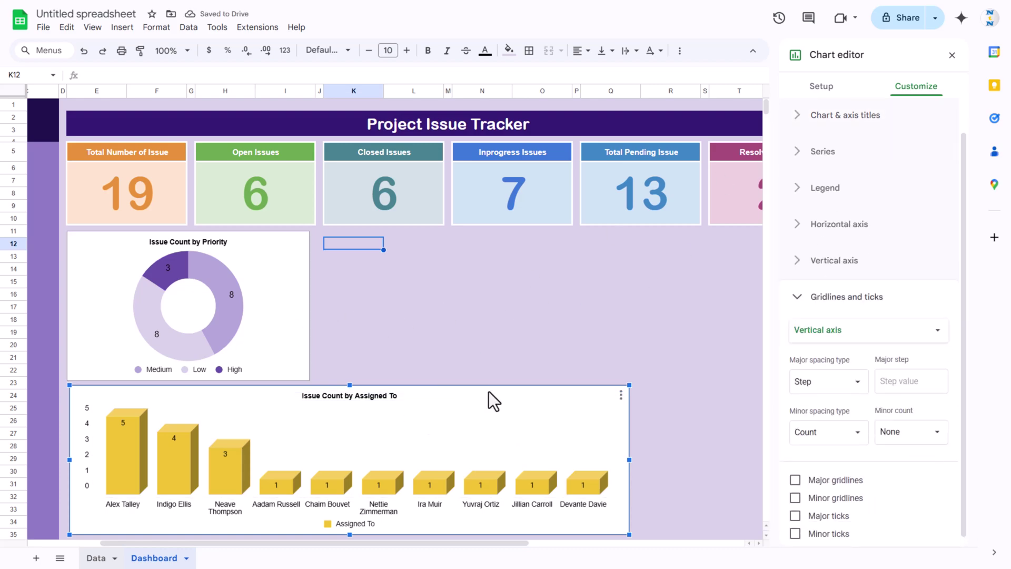
Step: Paste a copy of the Assigned To chart, place it beside the Priority doughnut chart and shrink it to about the doughnut chart's height
{"action": "left_click", "coordinate": [464, 267]}
{"action": "key", "text": "ctrl+v"}
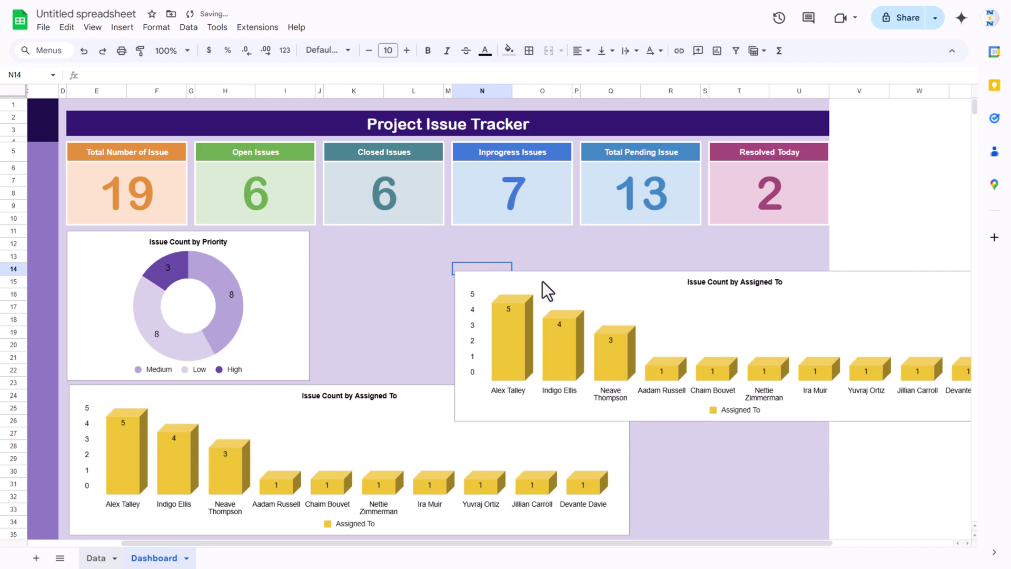
{"action": "left_click_drag", "start_coordinate": [533, 278], "coordinate": [406, 243]}
{"action": "left_click_drag", "start_coordinate": [875, 306], "coordinate": [624, 316]}
Step: Change the copied chart's data range to the Project Name column of the Data sheet, Data!B:B
{"action": "double_click", "coordinate": [586, 245]}
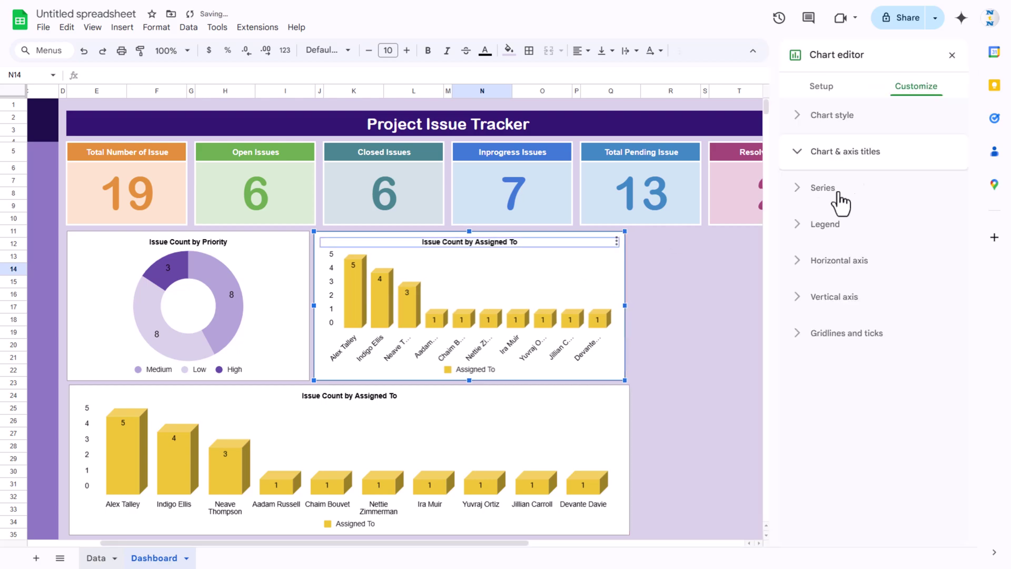
{"action": "left_click", "coordinate": [822, 85]}
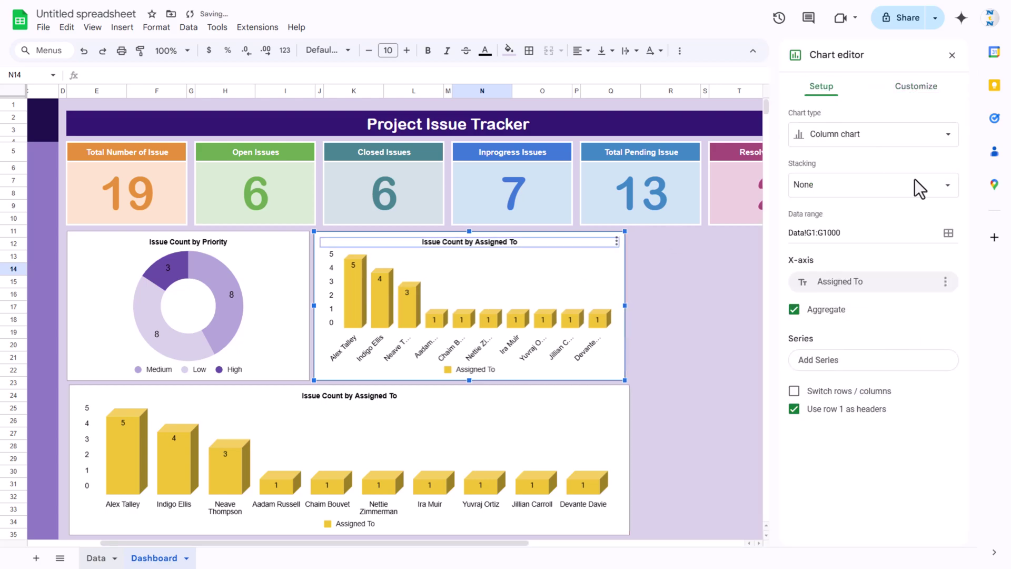
{"action": "left_click", "coordinate": [948, 234]}
{"action": "key", "text": "BackSpace"}
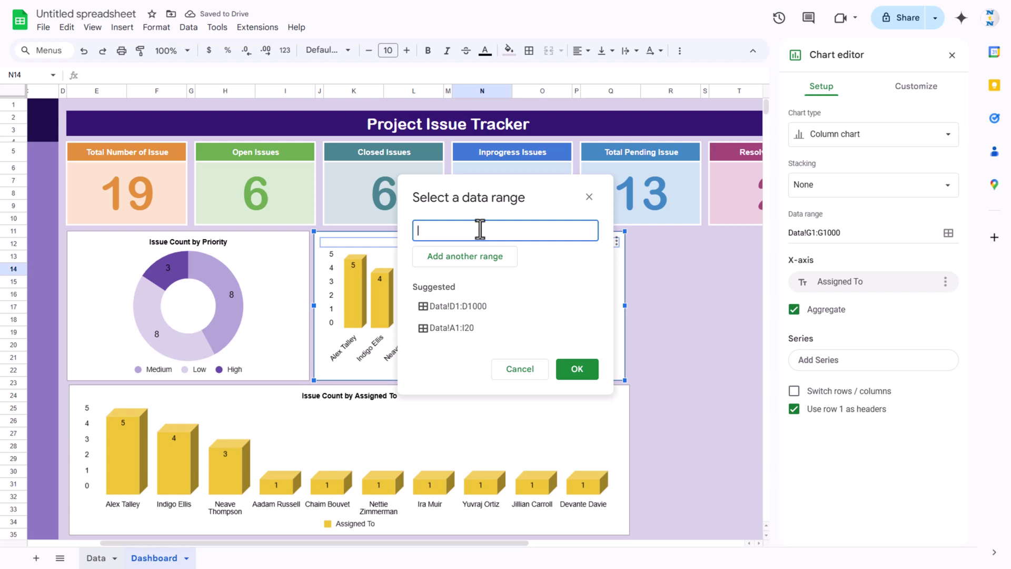
{"action": "left_click", "coordinate": [99, 562]}
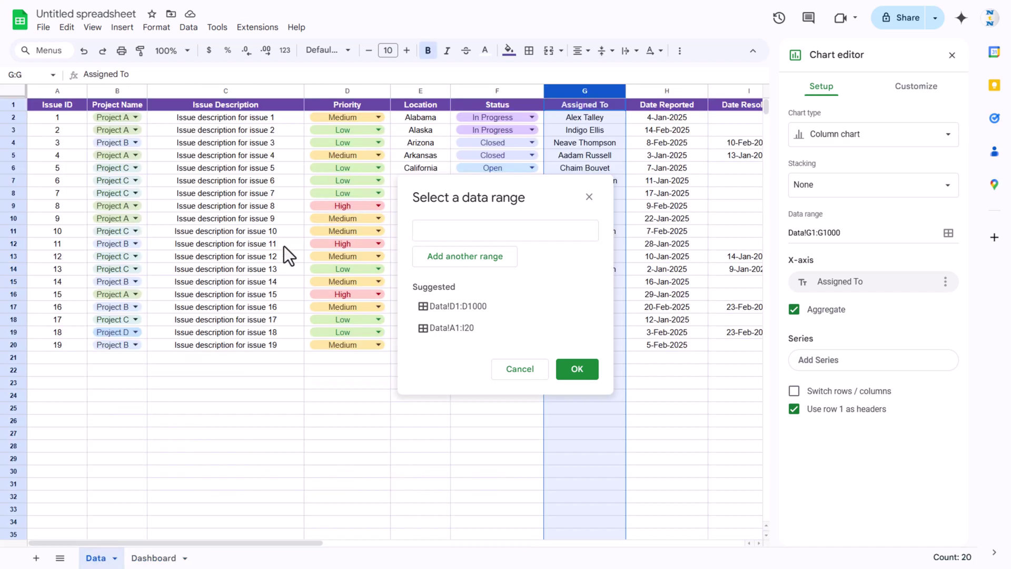
{"action": "left_click", "coordinate": [116, 91]}
{"action": "left_click", "coordinate": [578, 371]}
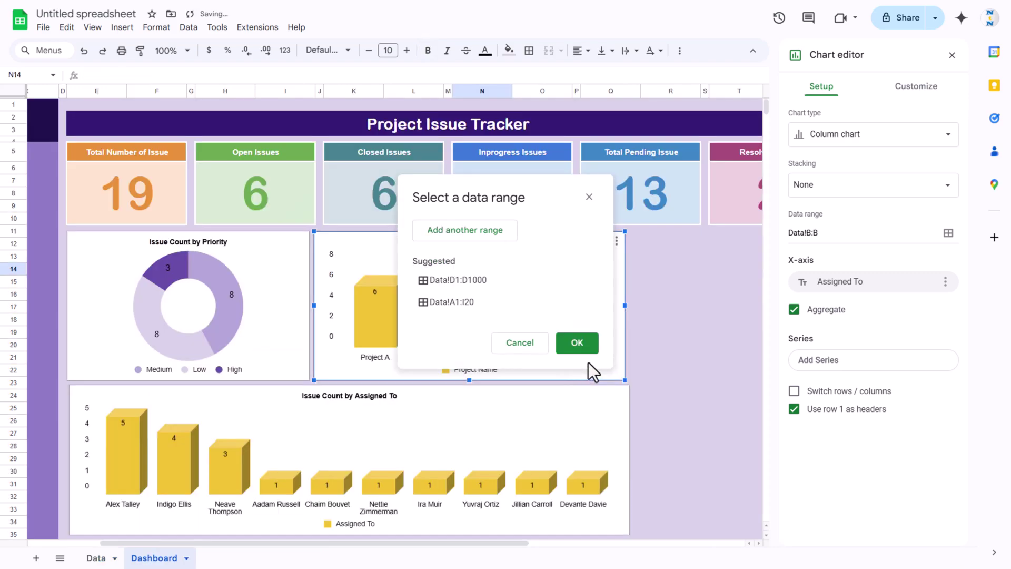
Step: Change the Project Name chart to a bar chart and turn on its 3D style
{"action": "left_click", "coordinate": [874, 138]}
{"action": "scroll", "coordinate": [867, 324], "scroll_direction": "down", "scroll_amount": 5}
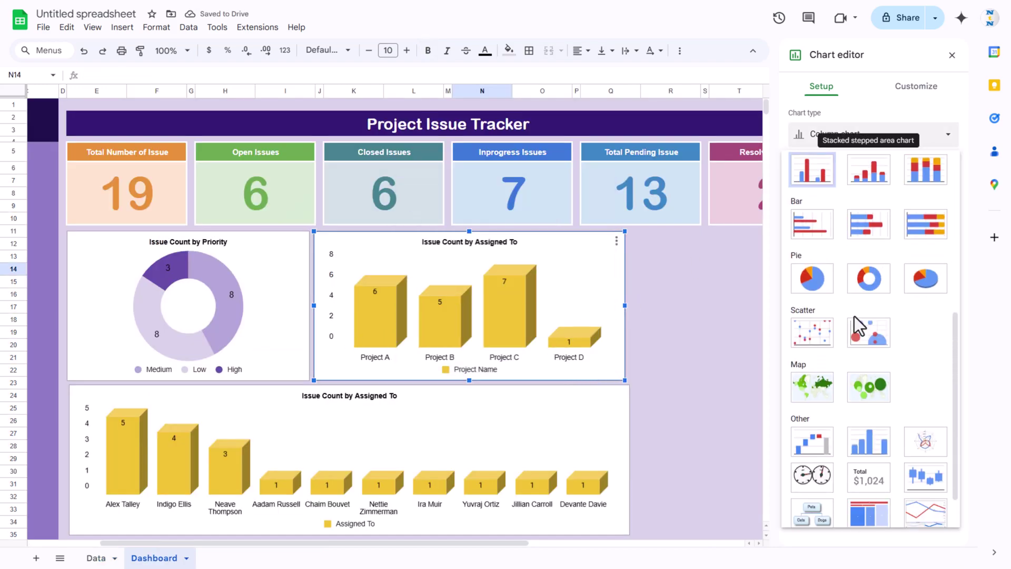
{"action": "left_click", "coordinate": [814, 226]}
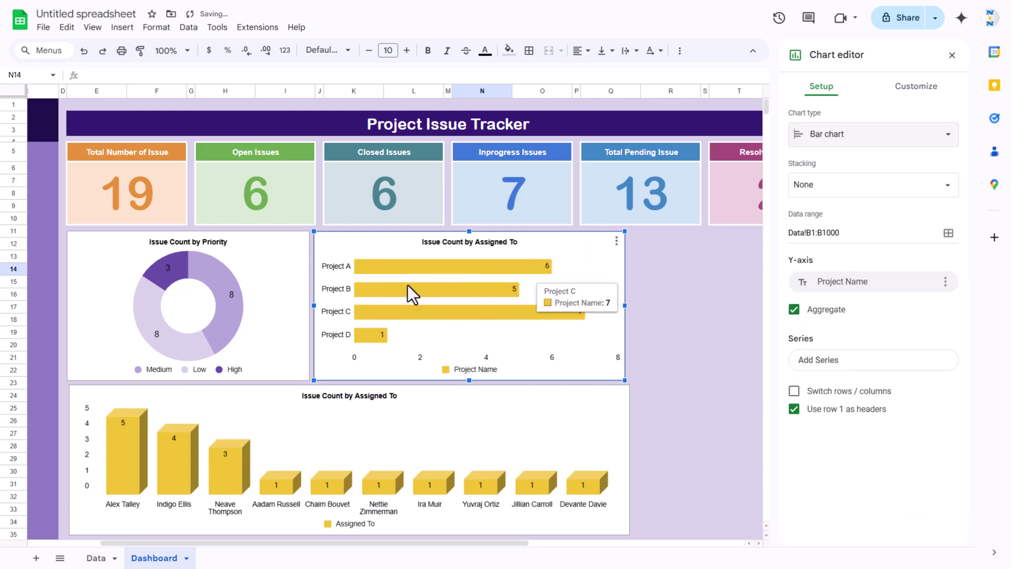
{"action": "left_click", "coordinate": [920, 89]}
{"action": "left_click", "coordinate": [831, 116]}
{"action": "left_click", "coordinate": [796, 279]}
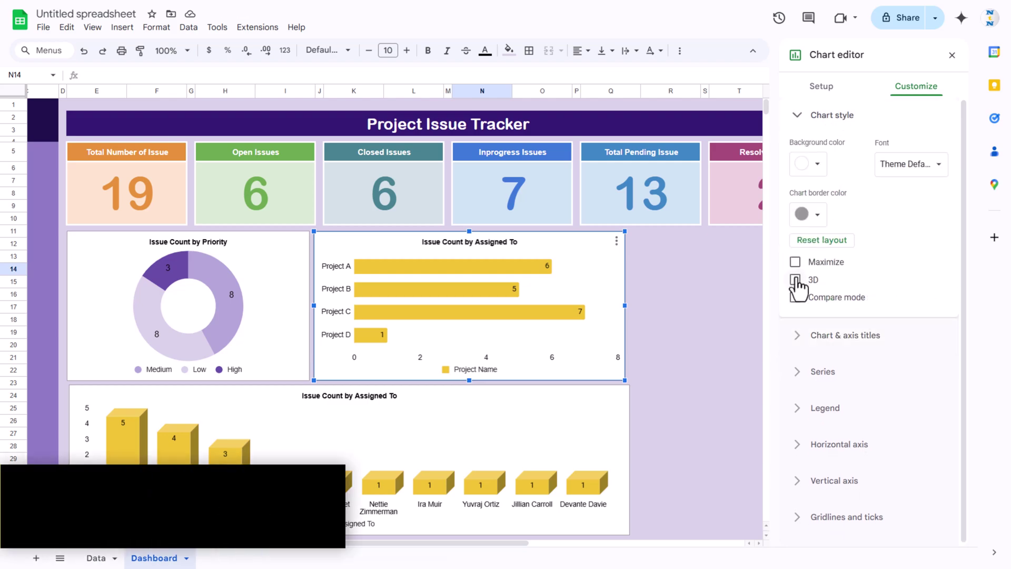
Step: Fill the Project Name series bars with light pink
{"action": "left_click", "coordinate": [509, 313]}
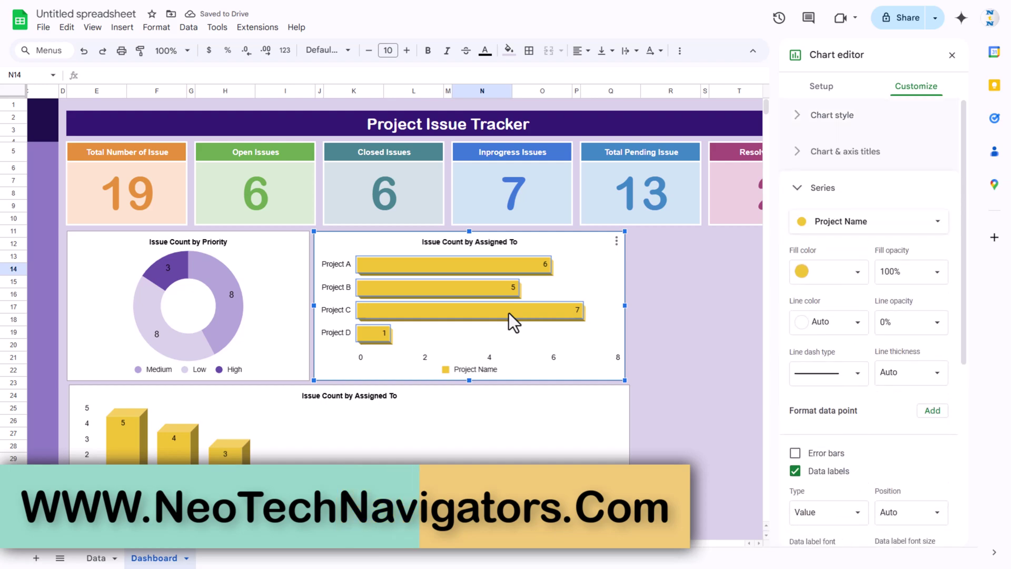
{"action": "left_click", "coordinate": [857, 273]}
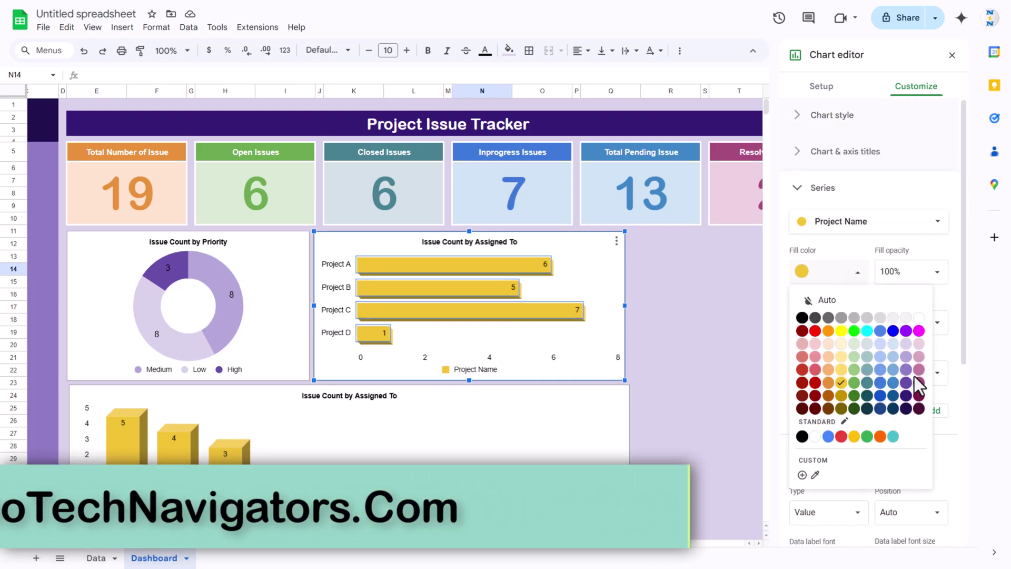
{"action": "left_click", "coordinate": [920, 346]}
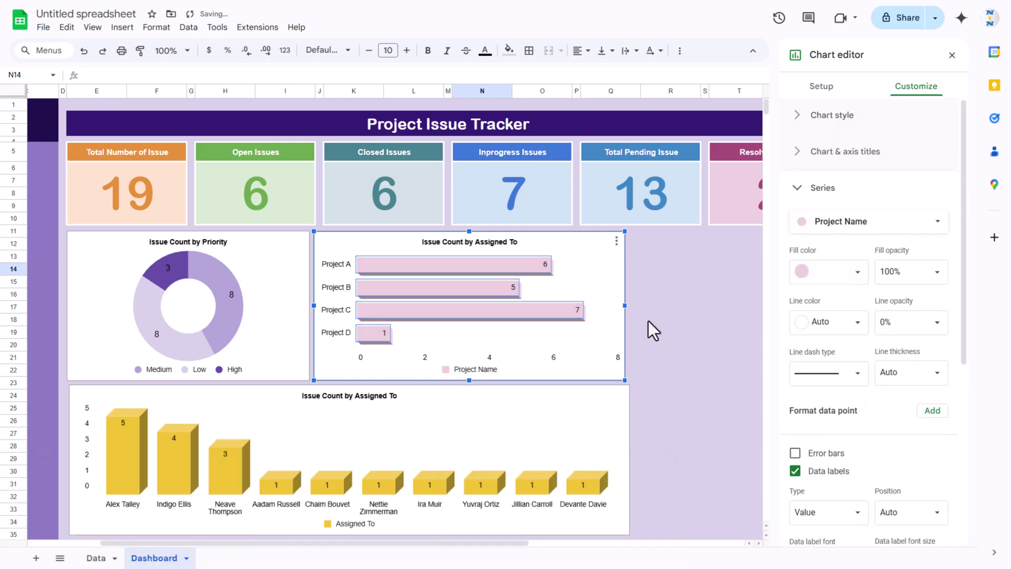
Step: Change the Project Name bar chart's title to "Issue Count by Project"
{"action": "left_click", "coordinate": [595, 257]}
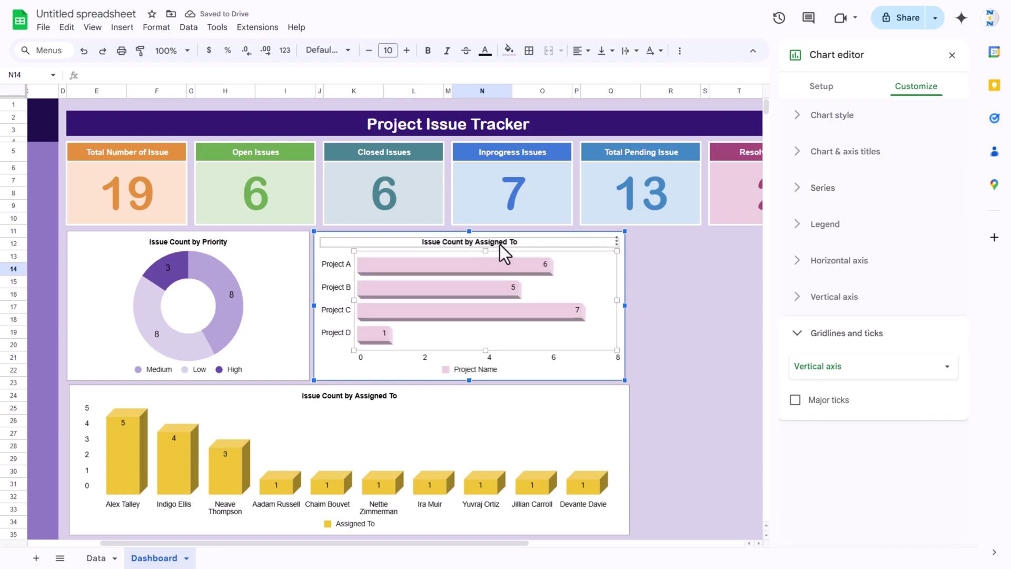
{"action": "left_click", "coordinate": [500, 244]}
{"action": "double_click", "coordinate": [493, 243]}
{"action": "key", "text": "BackSpace"}
{"action": "type", "text": "Project"}
{"action": "key", "text": "Return"}
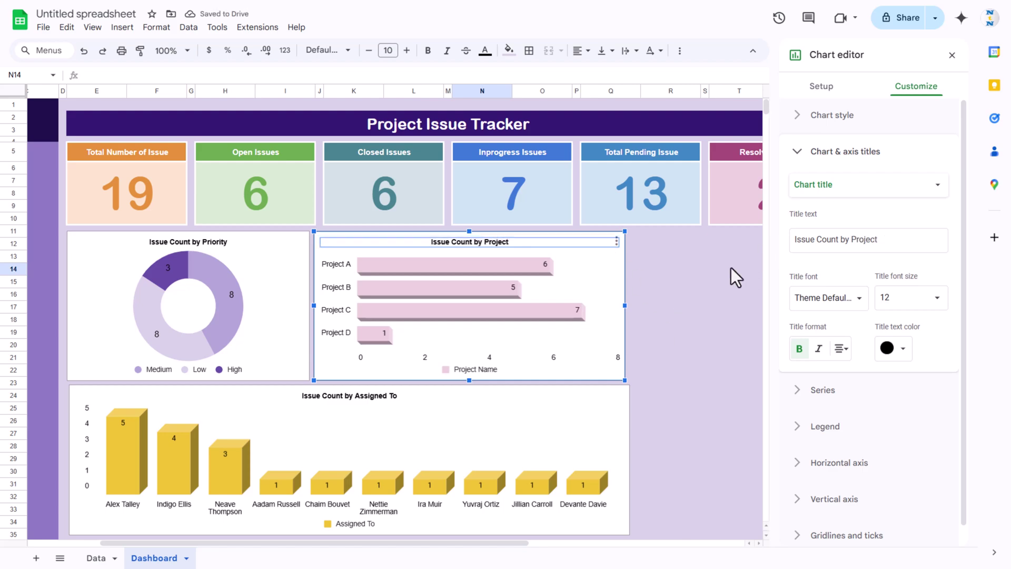
Step: Close the chart editor and narrow the Assigned To column chart so it ends flush with the Project chart above it
{"action": "left_click", "coordinate": [952, 56]}
{"action": "left_click", "coordinate": [731, 269]}
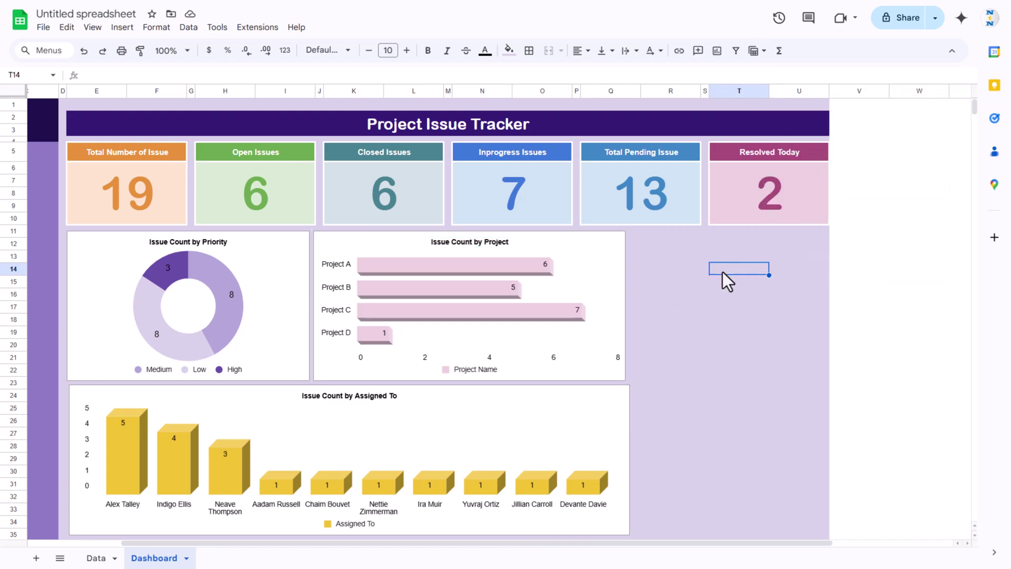
{"action": "left_click", "coordinate": [623, 422]}
{"action": "left_click_drag", "start_coordinate": [631, 461], "coordinate": [625, 460]}
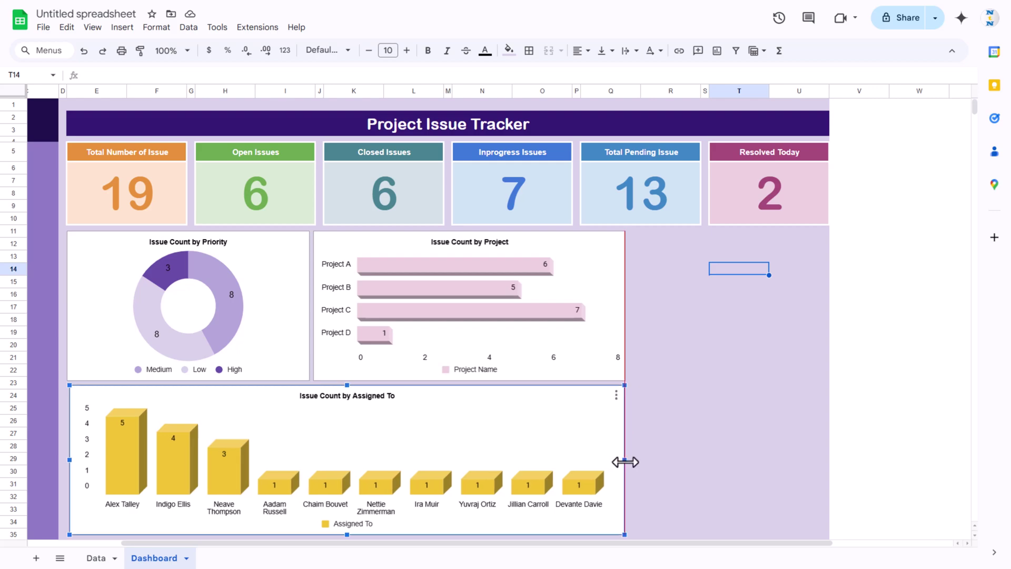
Step: Duplicate the Issue Count by Project bar chart and place the copy directly beside the original, below the issue cards
{"action": "left_click", "coordinate": [606, 245]}
{"action": "key", "text": "ctrl+c"}
{"action": "left_click", "coordinate": [675, 246]}
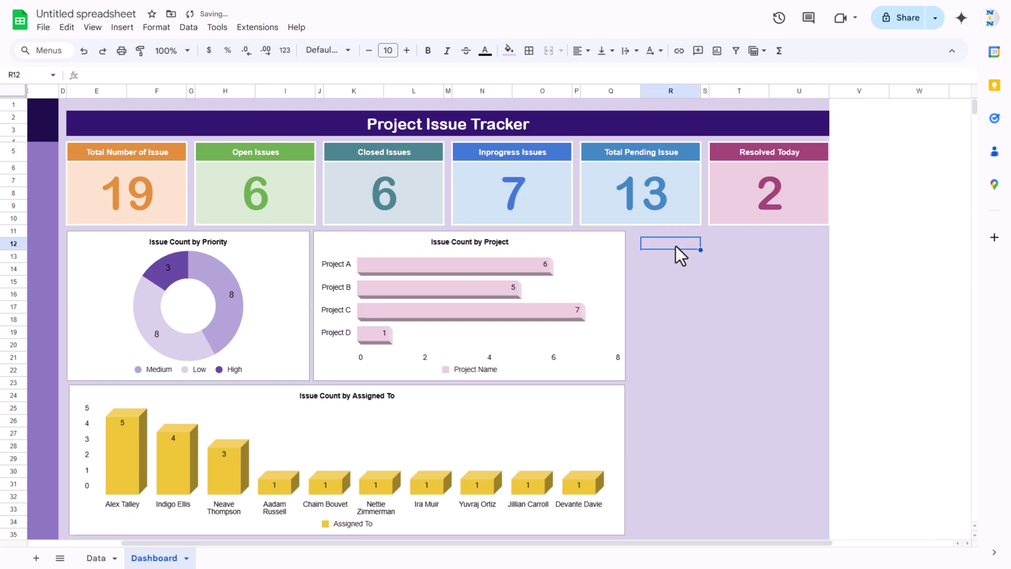
{"action": "key", "text": "ctrl+v"}
{"action": "left_click_drag", "start_coordinate": [759, 262], "coordinate": [685, 243]}
Step: Narrow the copied Project chart to fit within the dashboard's edge and stretch it down to about the Assigned To chart's lower edge
{"action": "left_click_drag", "start_coordinate": [941, 381], "coordinate": [822, 374]}
{"action": "left_click_drag", "start_coordinate": [726, 374], "coordinate": [719, 520]}
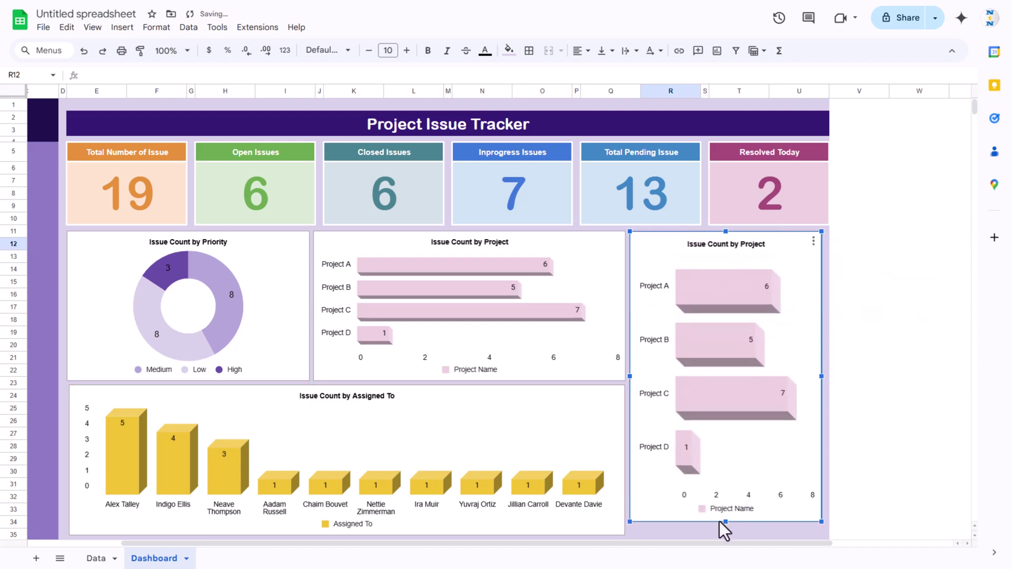
{"action": "scroll", "coordinate": [766, 344], "scroll_direction": "down", "scroll_amount": 3}
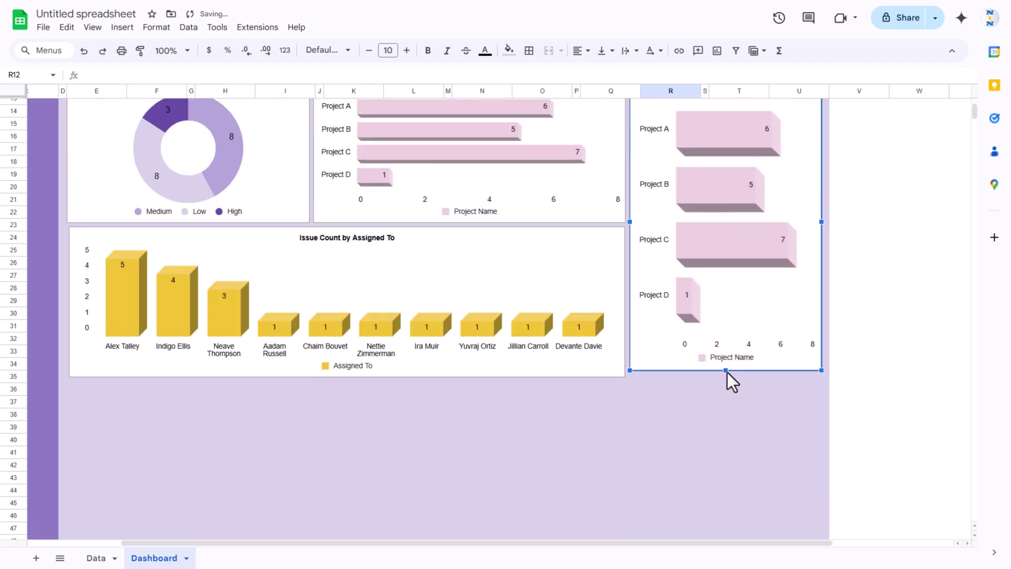
{"action": "scroll", "coordinate": [756, 387], "scroll_direction": "up", "scroll_amount": 3}
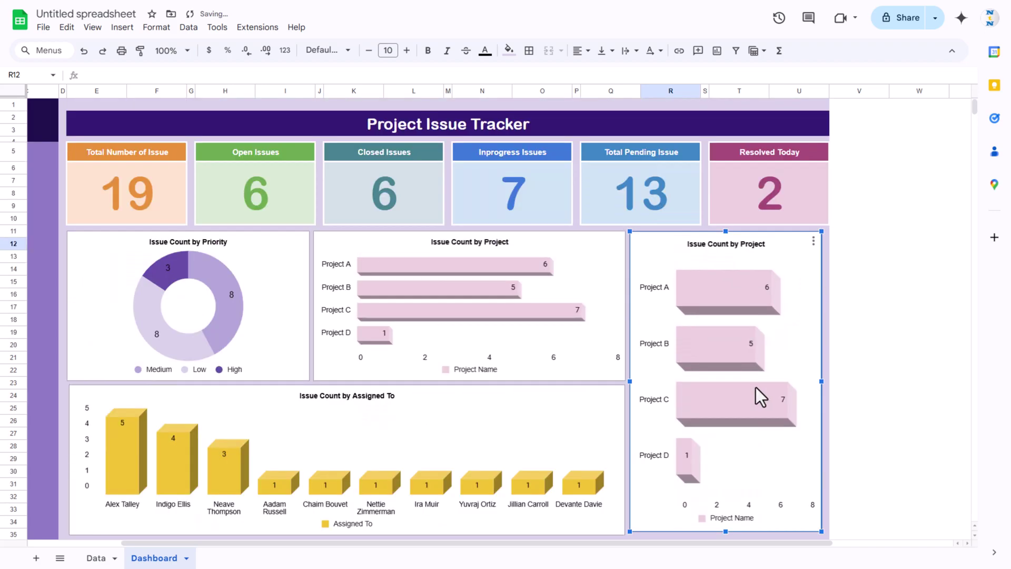
Step: Change the tall copied Project chart from a bar chart to a geo chart with markers
{"action": "double_click", "coordinate": [665, 246]}
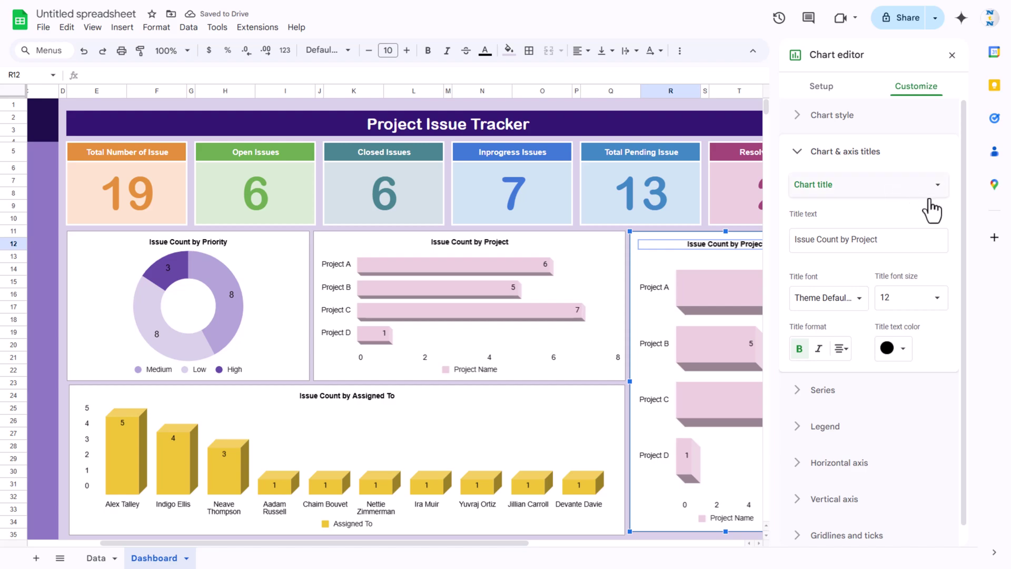
{"action": "left_click", "coordinate": [822, 87]}
{"action": "left_click", "coordinate": [885, 134]}
{"action": "scroll", "coordinate": [871, 316], "scroll_direction": "down", "scroll_amount": 5}
{"action": "scroll", "coordinate": [869, 316], "scroll_direction": "down", "scroll_amount": 1}
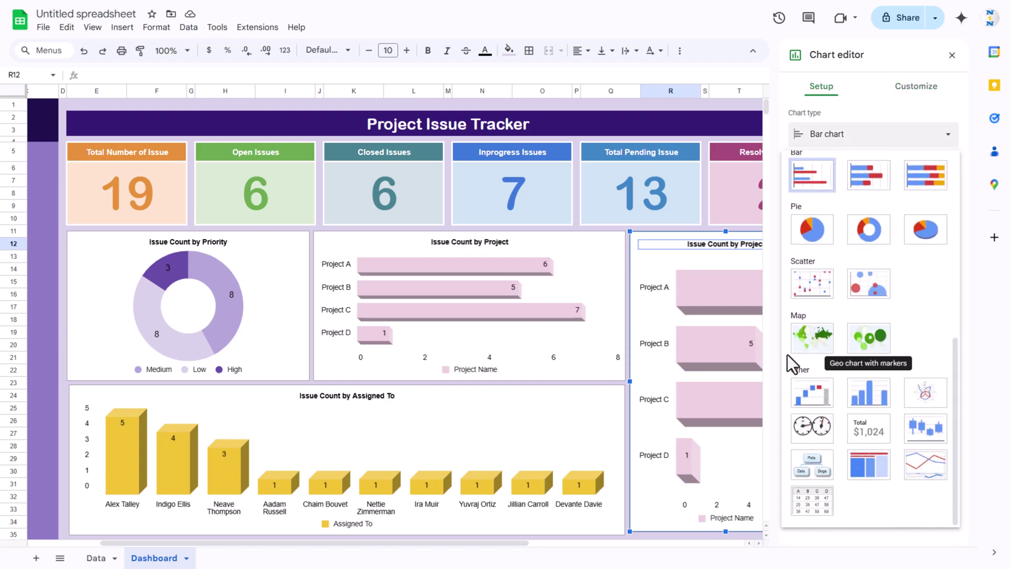
{"action": "left_click", "coordinate": [869, 338]}
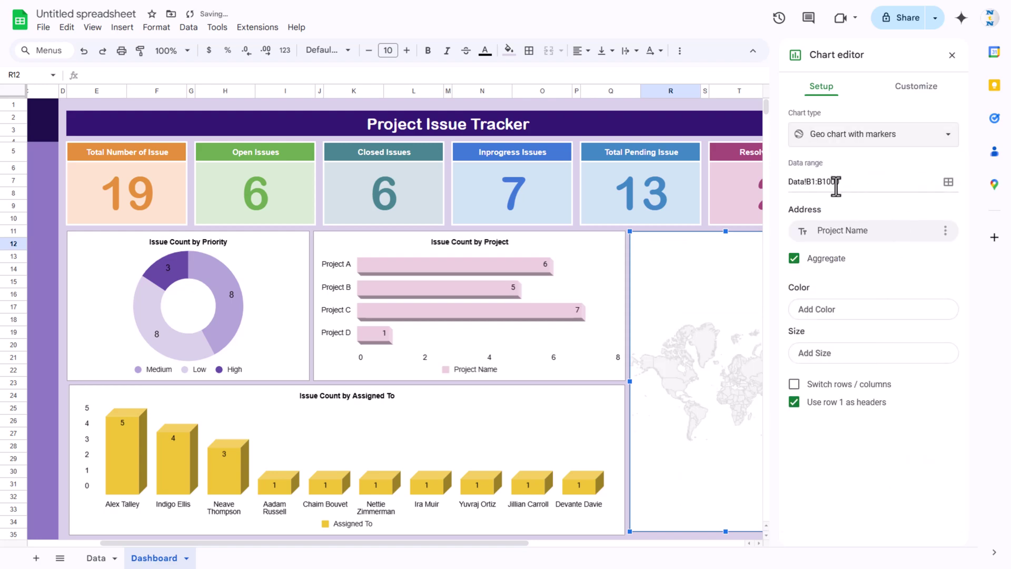
Step: Set the geo chart's data range to the Location column of the Data sheet, Data!E:E
{"action": "left_click", "coordinate": [949, 182]}
{"action": "triple_click", "coordinate": [491, 214]}
{"action": "key", "text": "BackSpace"}
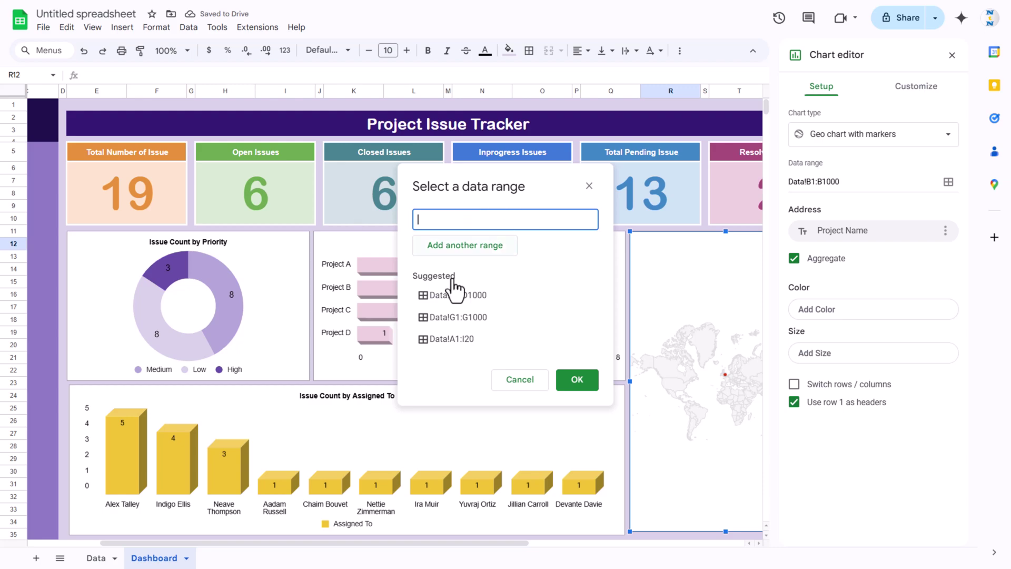
{"action": "left_click", "coordinate": [110, 558]}
{"action": "left_click", "coordinate": [421, 91]}
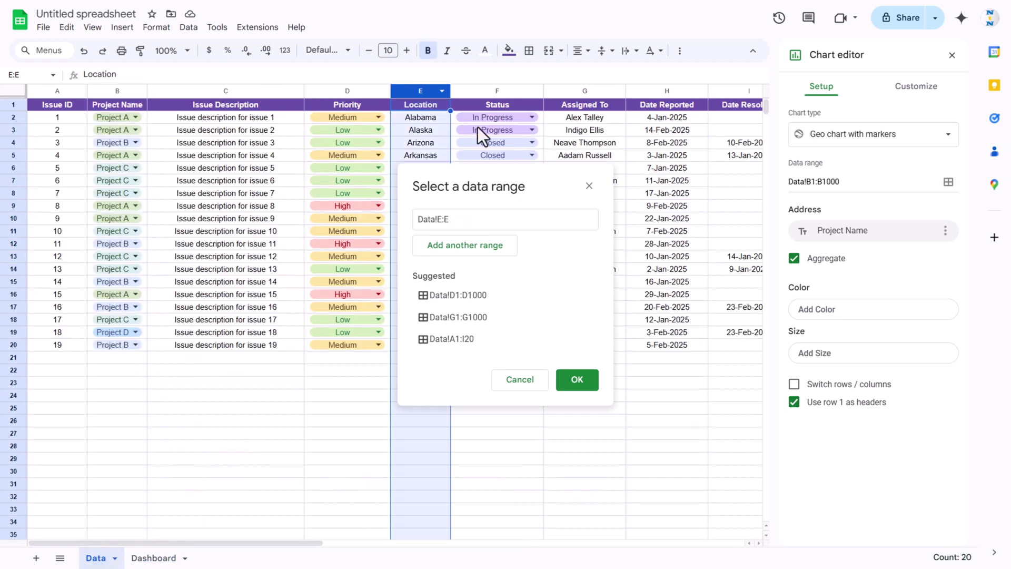
{"action": "left_click", "coordinate": [579, 384]}
Step: Set the geo chart's region to United States and its Max marker color to light yellow
{"action": "left_click_drag", "start_coordinate": [487, 553], "coordinate": [516, 553]}
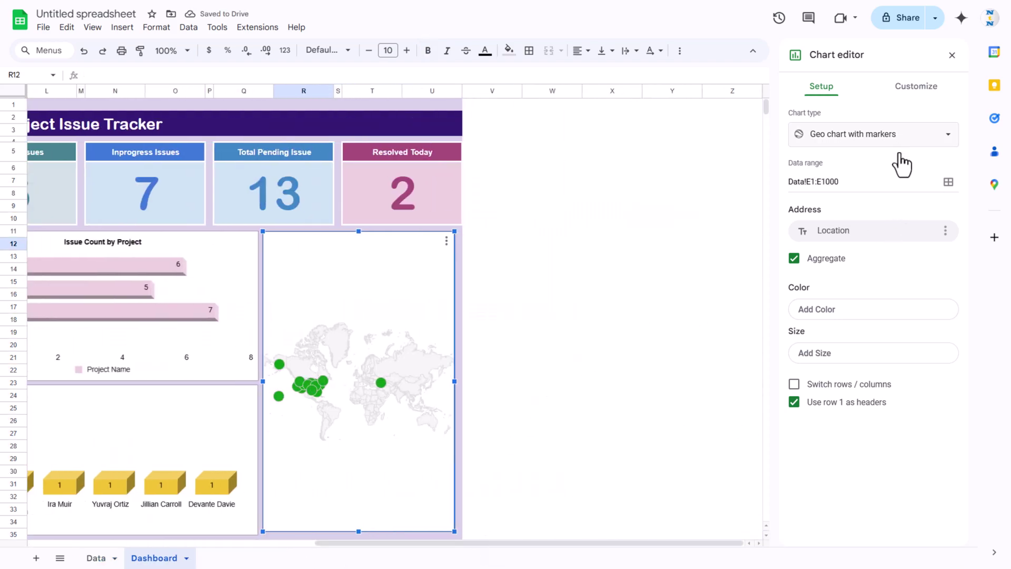
{"action": "left_click", "coordinate": [923, 91]}
{"action": "left_click", "coordinate": [847, 152]}
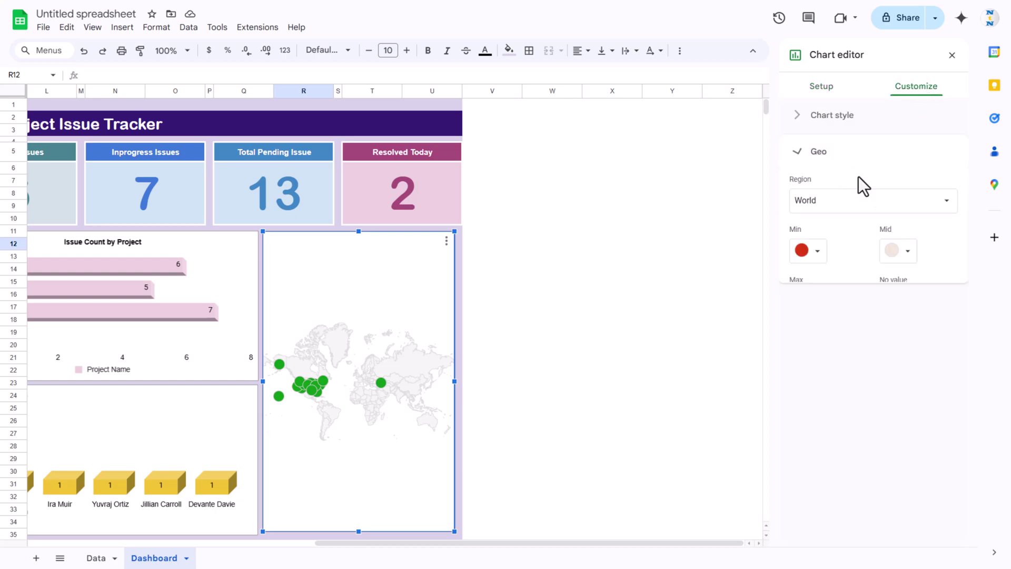
{"action": "left_click", "coordinate": [857, 207]}
{"action": "left_click", "coordinate": [841, 332]}
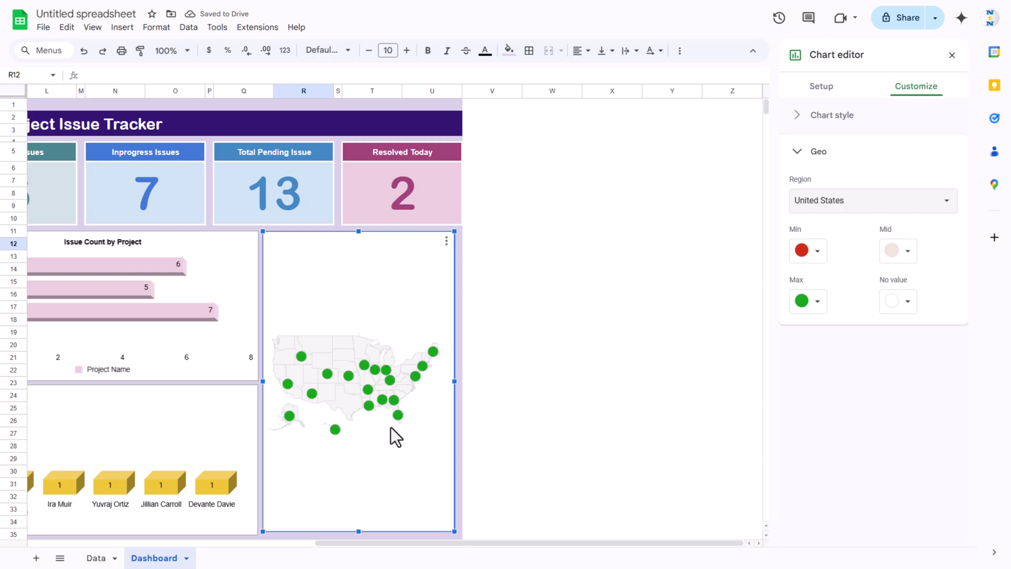
{"action": "left_click", "coordinate": [814, 302]}
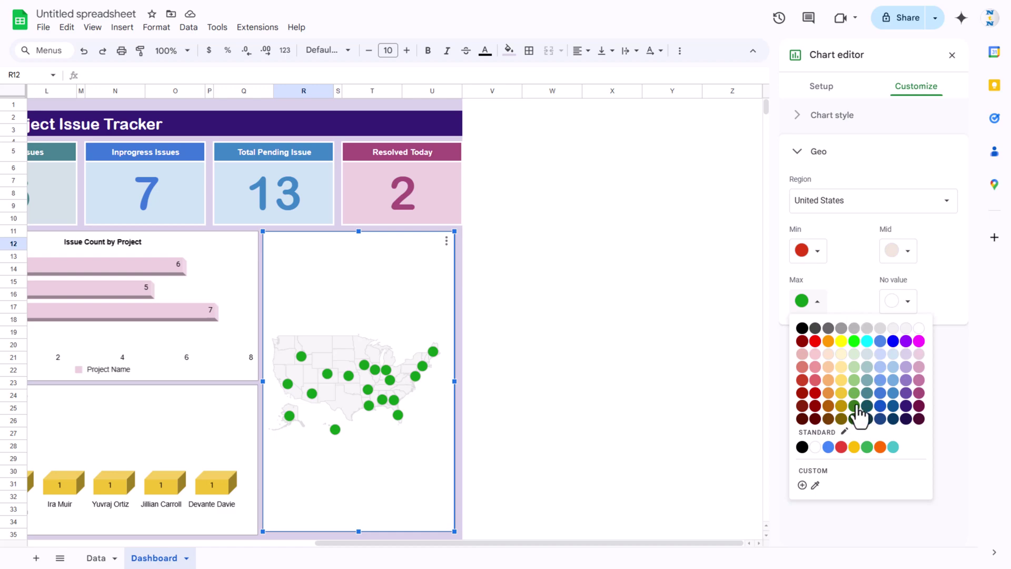
{"action": "left_click", "coordinate": [842, 379]}
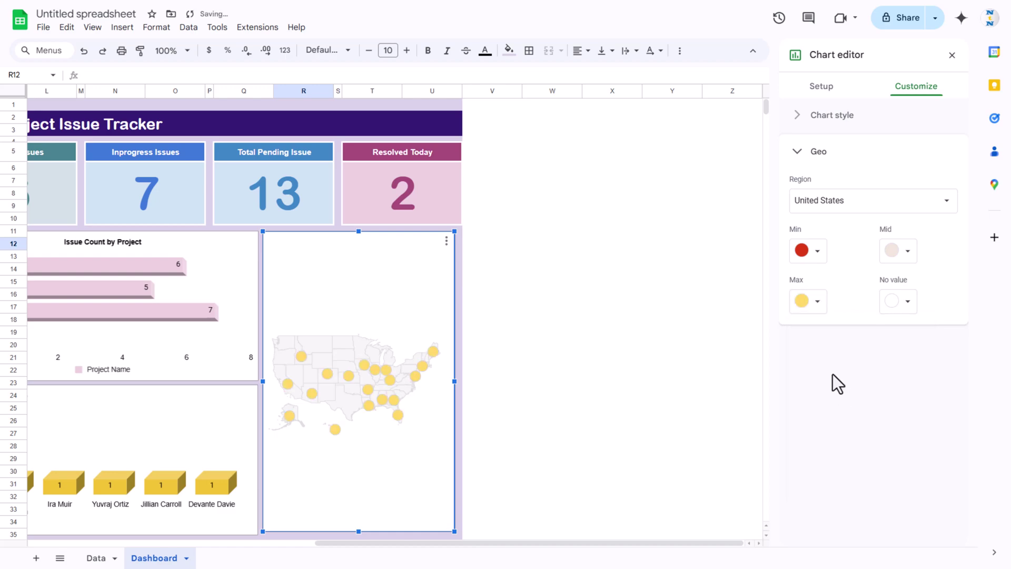
Step: Set the geo chart's Min marker color to light magenta and finish editing the chart
{"action": "left_click", "coordinate": [811, 245]}
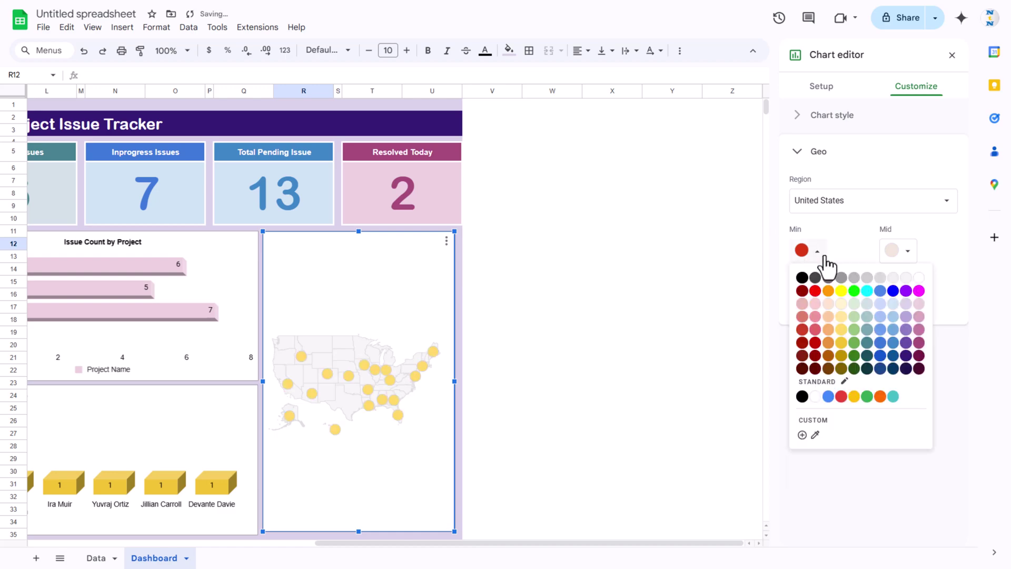
{"action": "left_click", "coordinate": [919, 310]}
{"action": "left_click_drag", "start_coordinate": [377, 546], "coordinate": [166, 525]}
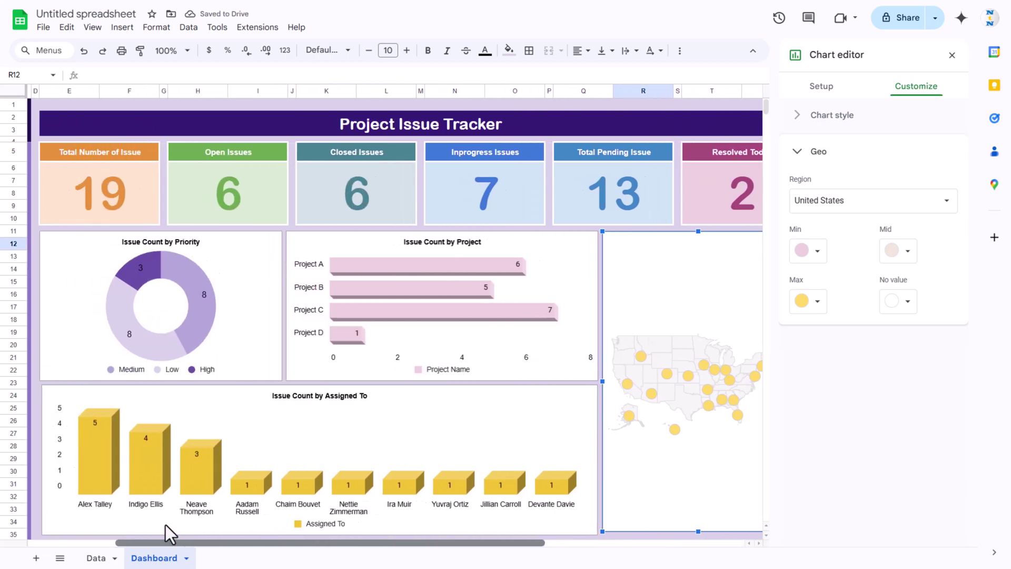
{"action": "left_click", "coordinate": [952, 54]}
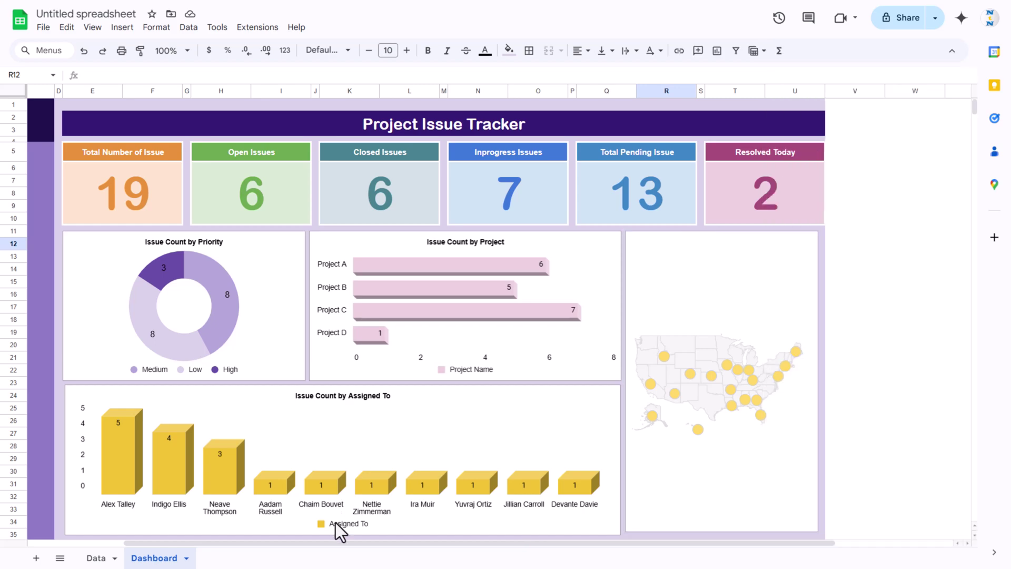
Step: Add a slicer based on the issue table A1:I20 on the Data sheet
{"action": "left_click_drag", "start_coordinate": [339, 545], "coordinate": [140, 553]}
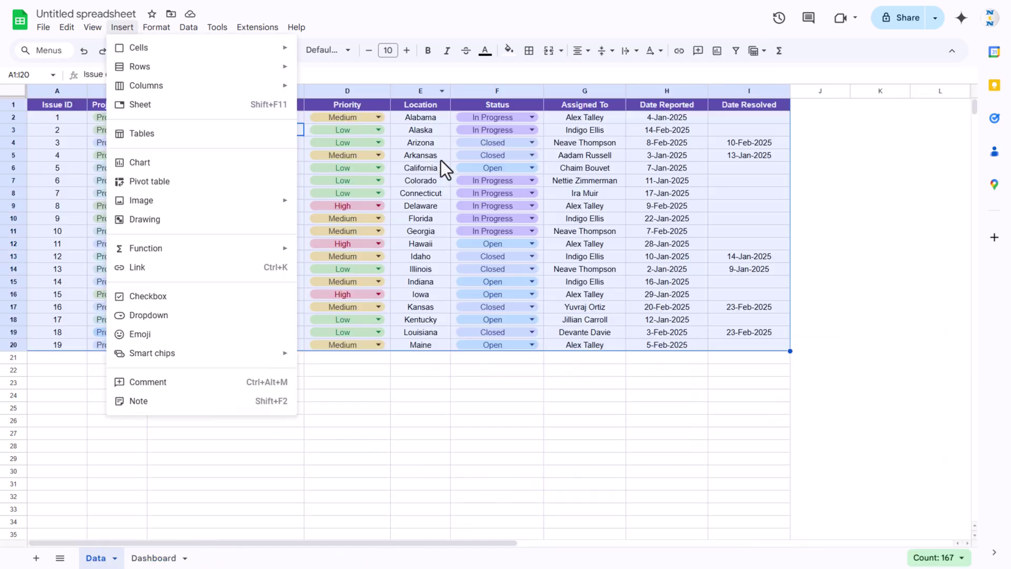
{"action": "key", "text": "Escape"}
{"action": "left_click", "coordinate": [188, 27]}
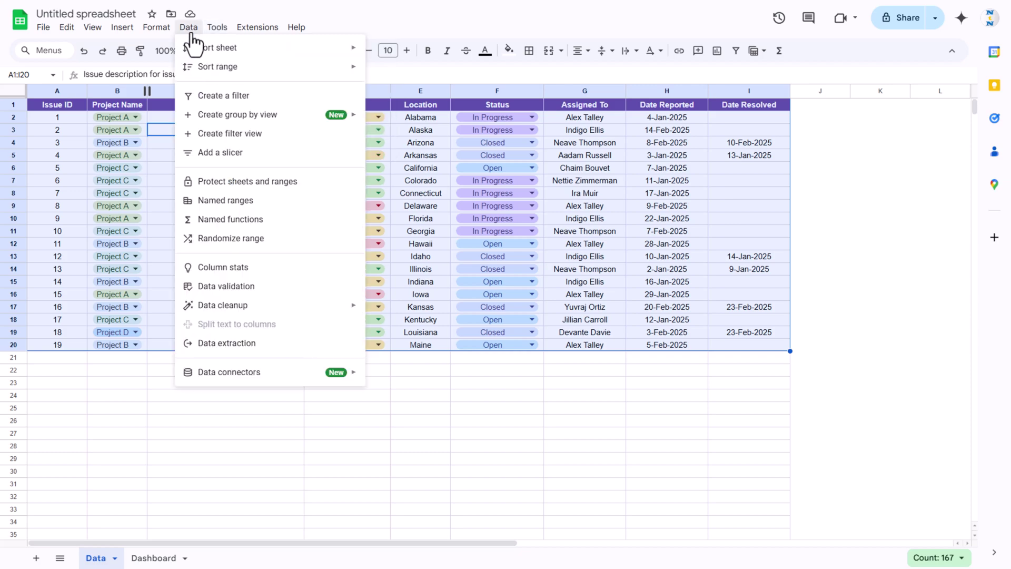
{"action": "left_click", "coordinate": [221, 152]}
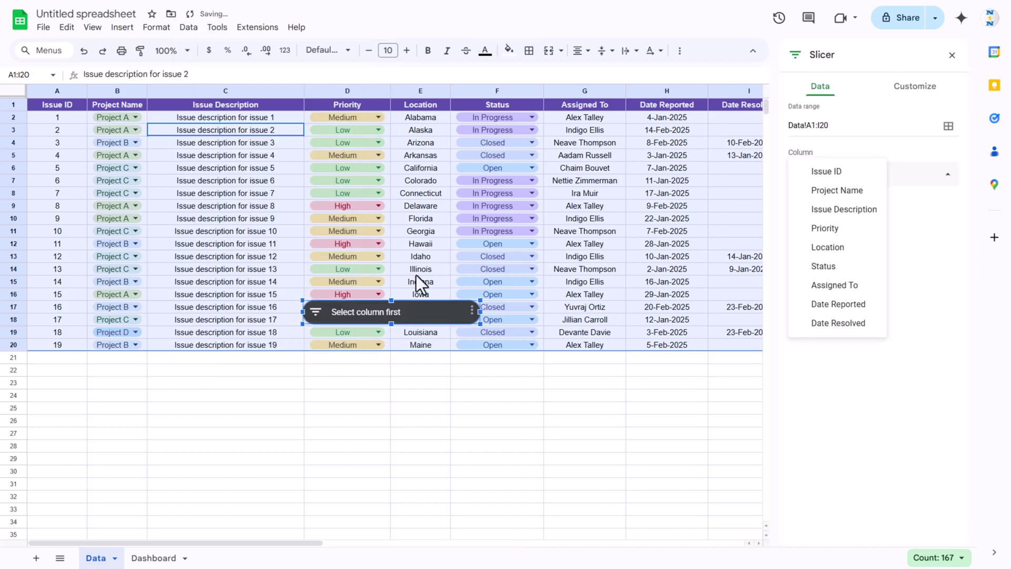
{"action": "left_click_drag", "start_coordinate": [420, 319], "coordinate": [276, 321]}
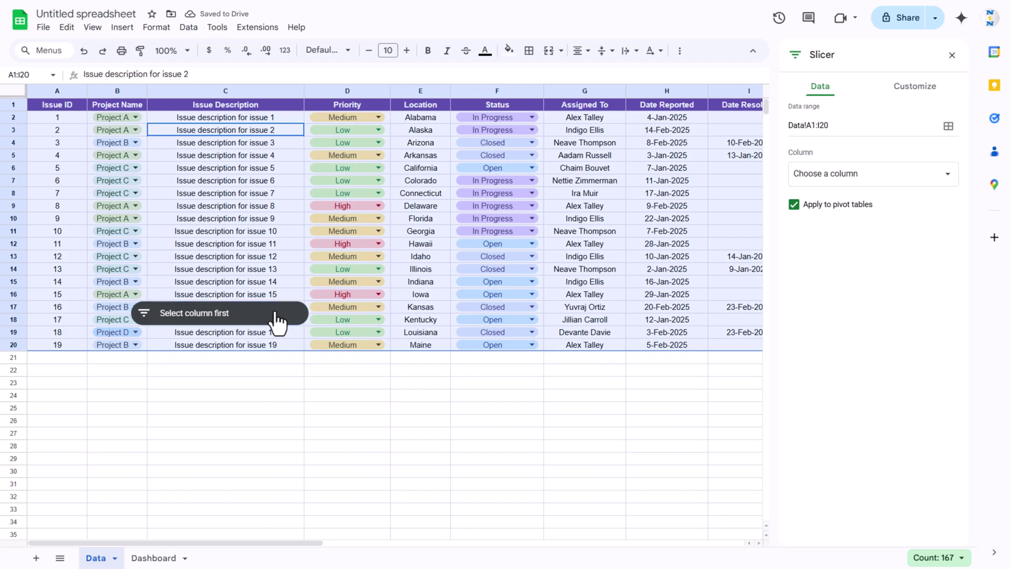
Step: Move the slicer from the Data sheet to the Dashboard and fit it into the purple side panel around rows 8–9
{"action": "key", "text": "ctrl+x"}
{"action": "left_click", "coordinate": [153, 558]}
{"action": "left_click", "coordinate": [127, 234]}
{"action": "key", "text": "ctrl+v"}
{"action": "left_click_drag", "start_coordinate": [165, 251], "coordinate": [136, 205]}
Step: Set the Dashboard slicer's filter column to Project Name
{"action": "left_click", "coordinate": [133, 200]}
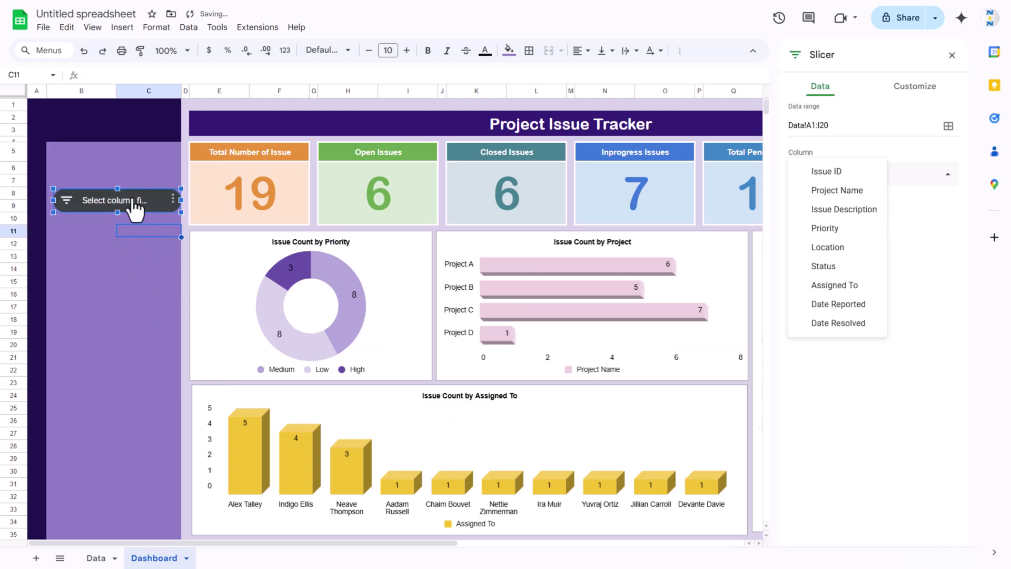
{"action": "left_click", "coordinate": [928, 212]}
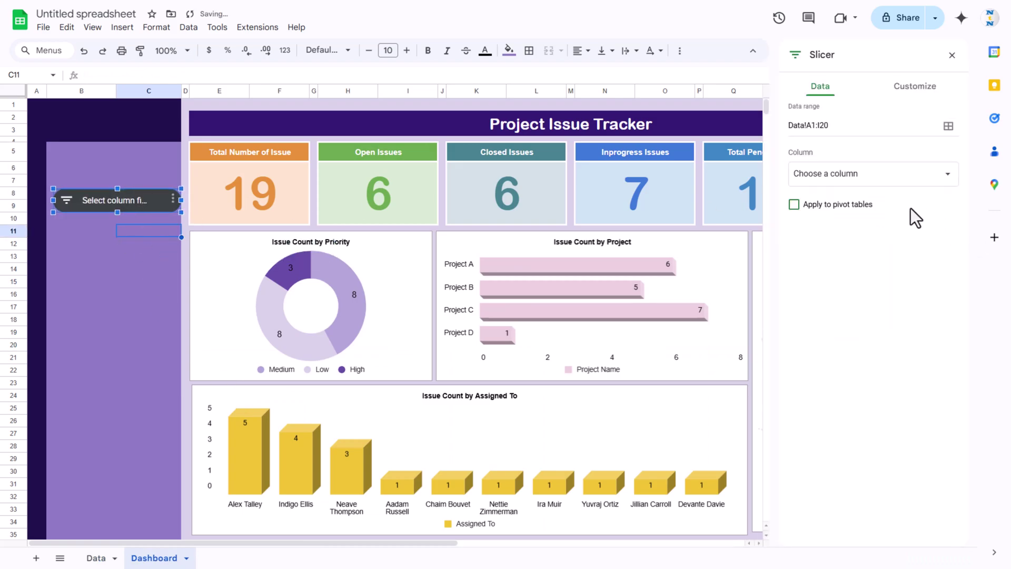
{"action": "left_click", "coordinate": [868, 177]}
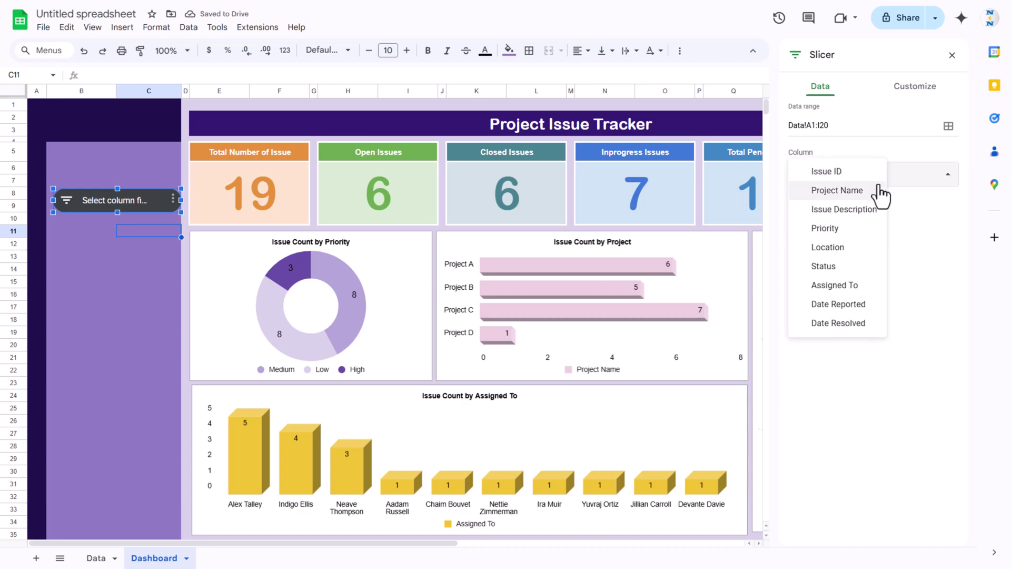
{"action": "left_click", "coordinate": [861, 191]}
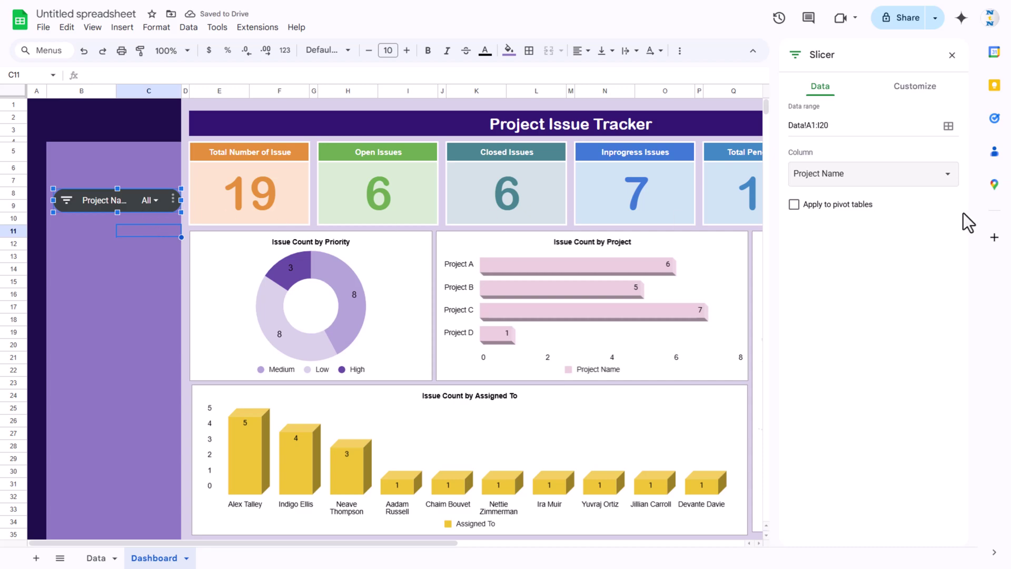
Step: Give the Project Name slicer a white background and black title text
{"action": "left_click", "coordinate": [920, 87]}
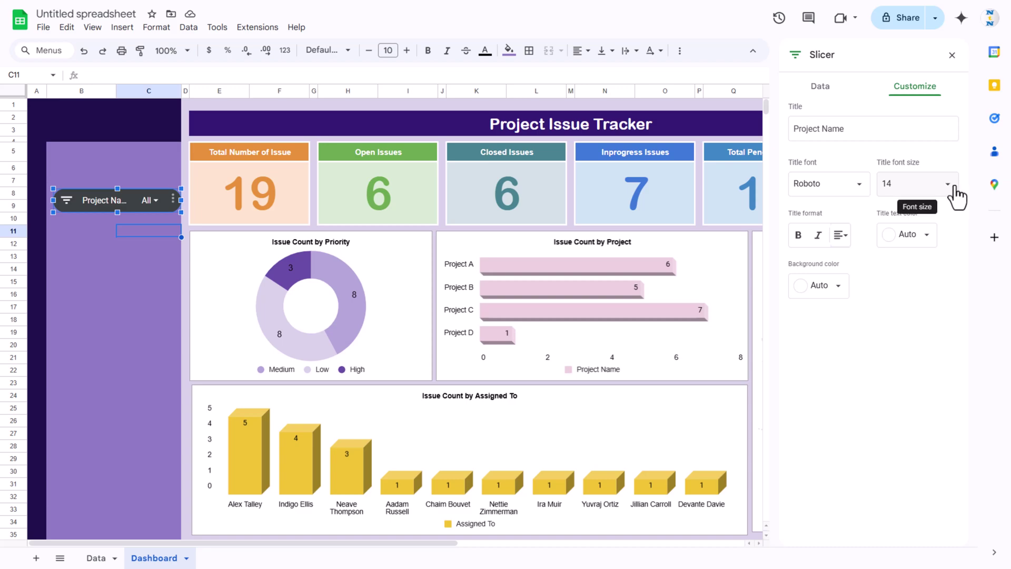
{"action": "left_click", "coordinate": [835, 286]}
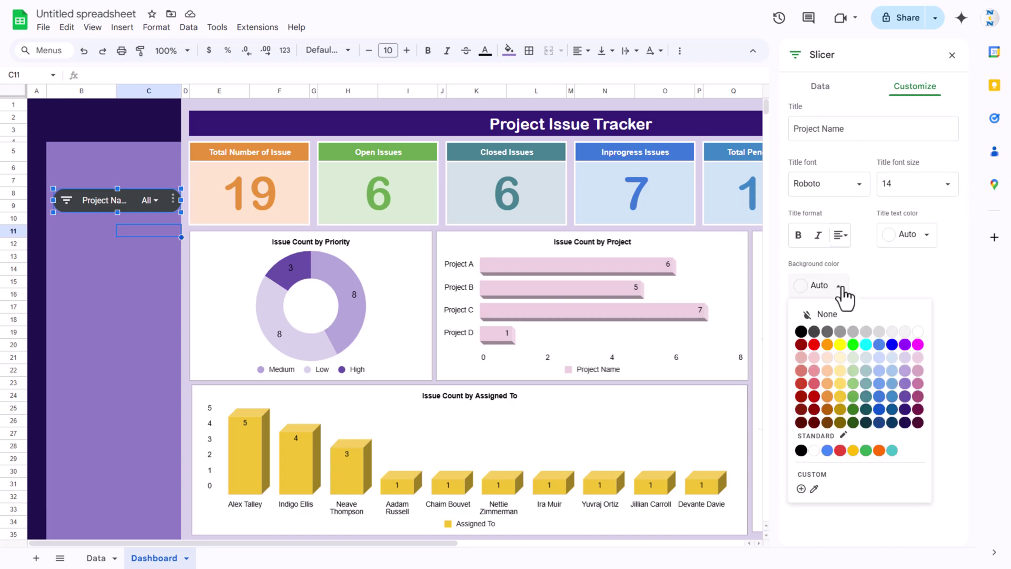
{"action": "left_click", "coordinate": [918, 331]}
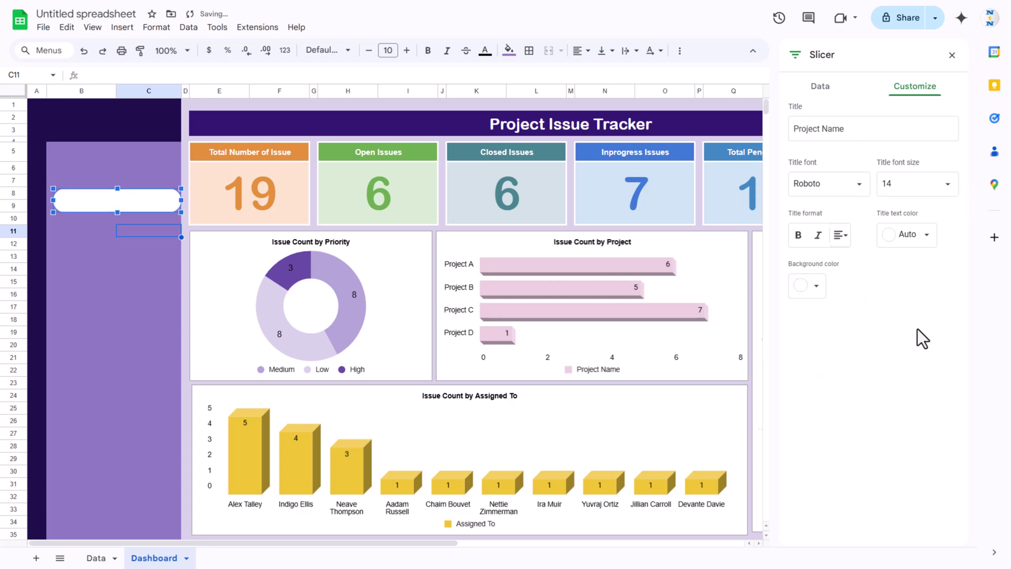
{"action": "left_click", "coordinate": [928, 236]}
{"action": "left_click", "coordinate": [808, 282]}
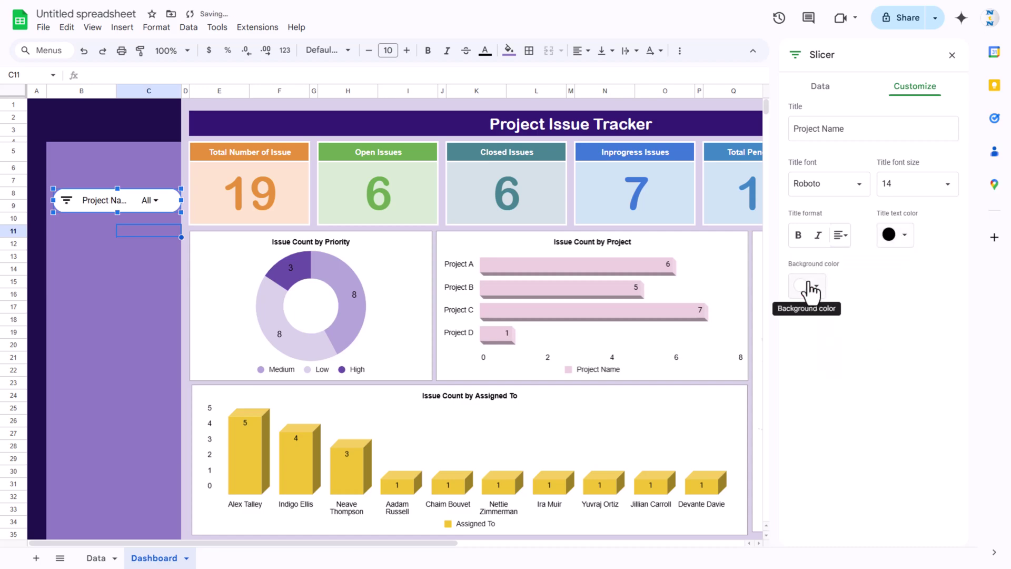
{"action": "left_click", "coordinate": [138, 241]}
Step: Test the Project Name slicer by filtering the dashboard charts to Project A only
{"action": "left_click", "coordinate": [150, 203]}
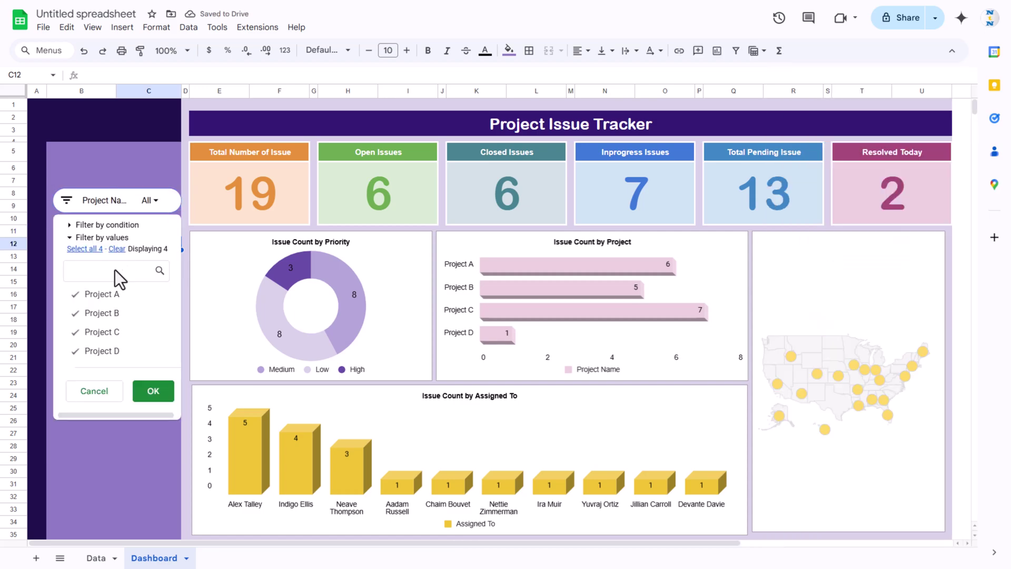
{"action": "left_click", "coordinate": [100, 390]}
{"action": "left_click", "coordinate": [158, 202]}
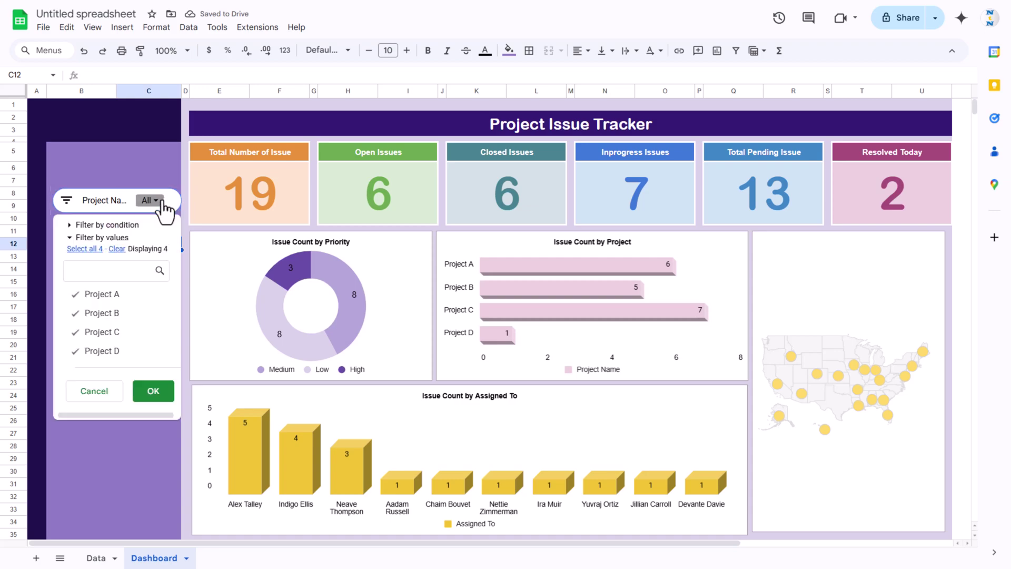
{"action": "left_click", "coordinate": [117, 250]}
{"action": "left_click", "coordinate": [105, 294]}
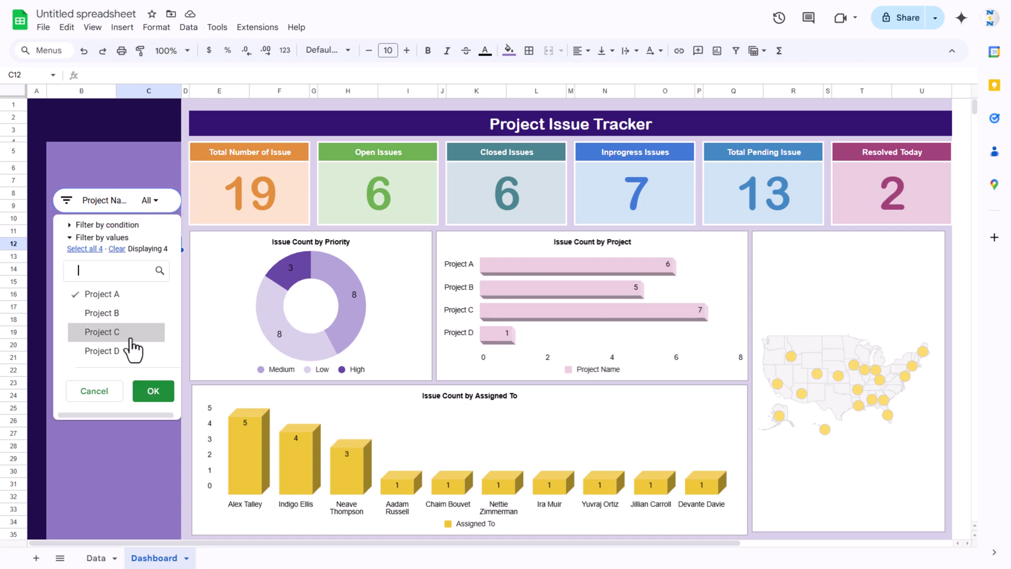
{"action": "left_click", "coordinate": [150, 392]}
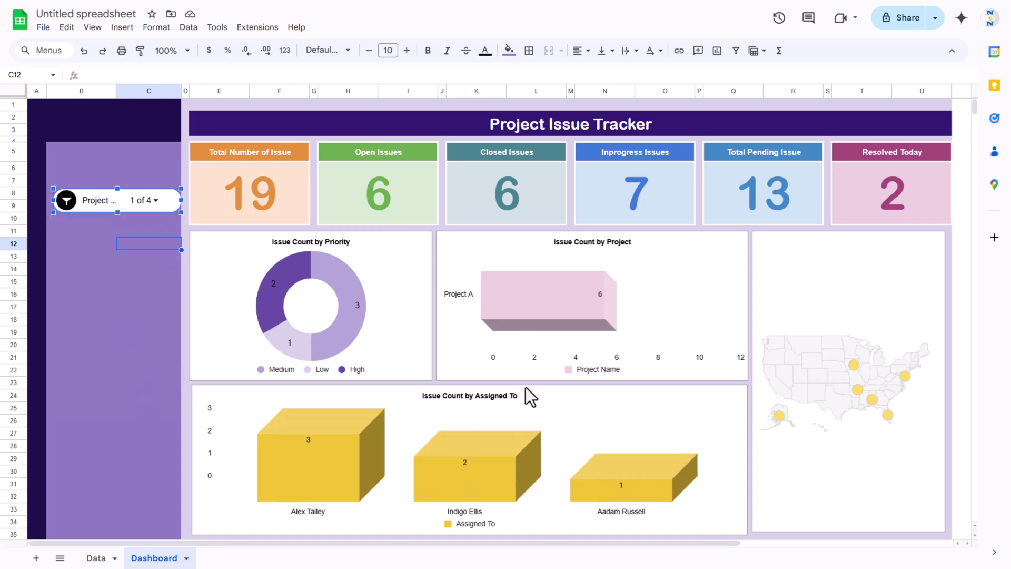
Step: Clear the Project Name slicer's filter and select all four projects again
{"action": "left_click", "coordinate": [156, 202]}
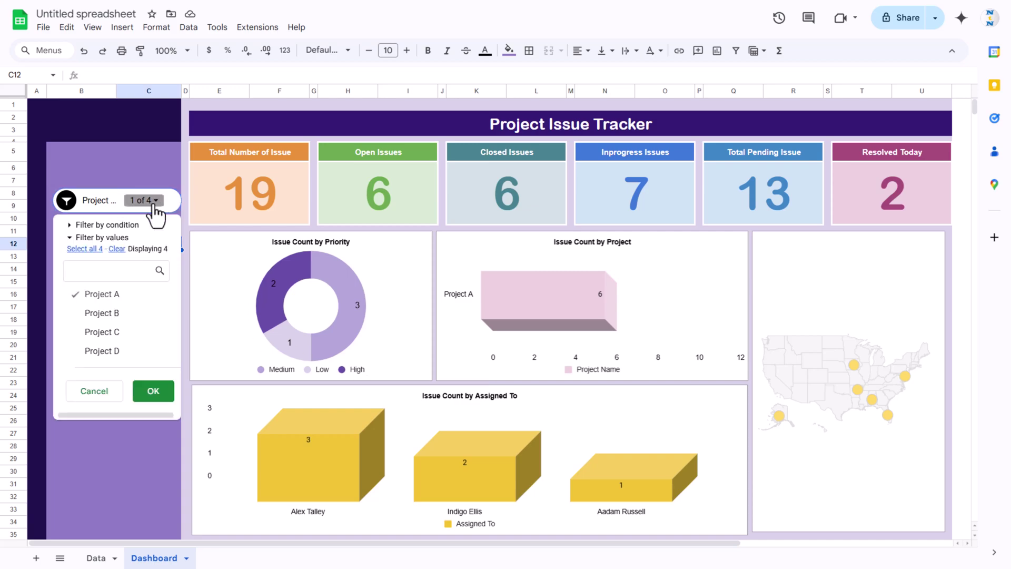
{"action": "left_click", "coordinate": [117, 249]}
{"action": "left_click", "coordinate": [121, 435]}
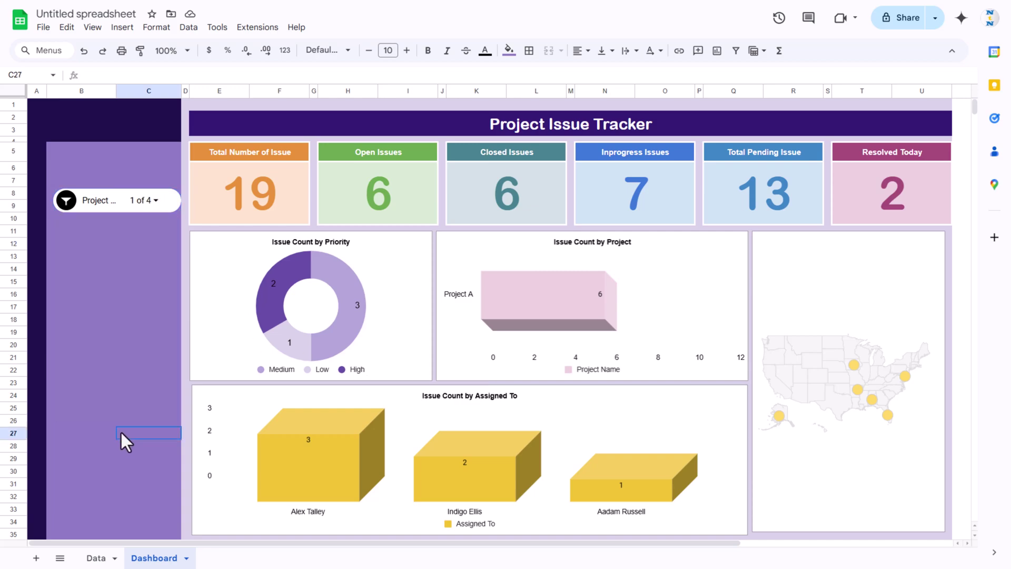
{"action": "left_click", "coordinate": [157, 201]}
{"action": "left_click", "coordinate": [117, 249]}
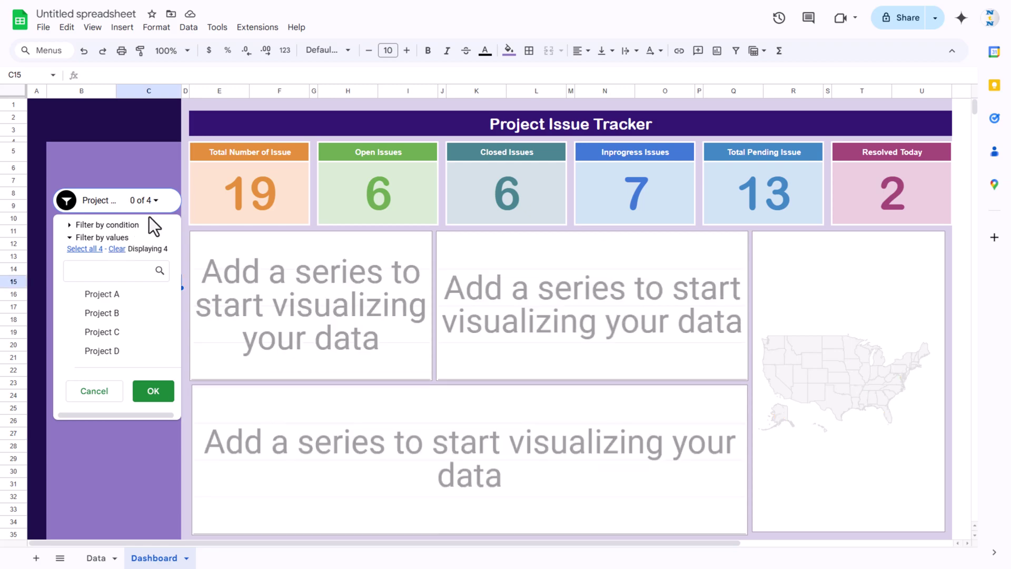
{"action": "left_click", "coordinate": [85, 249]}
{"action": "left_click", "coordinate": [149, 390]}
Step: Duplicate the Project Name slicer four times and stack the copies below it in the purple side panel
{"action": "left_click", "coordinate": [134, 297]}
{"action": "left_click", "coordinate": [123, 201]}
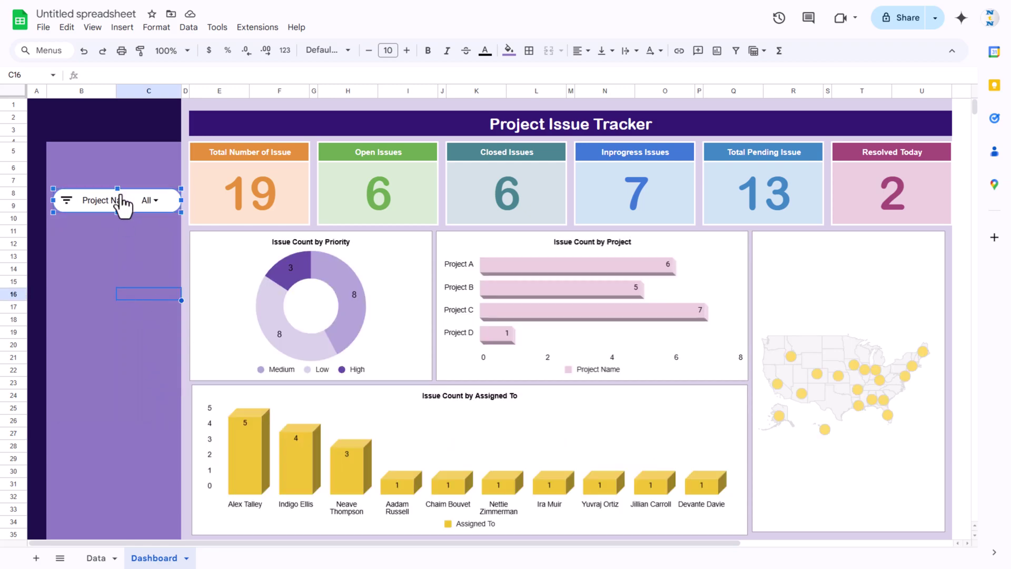
{"action": "key", "text": "ctrl+v"}
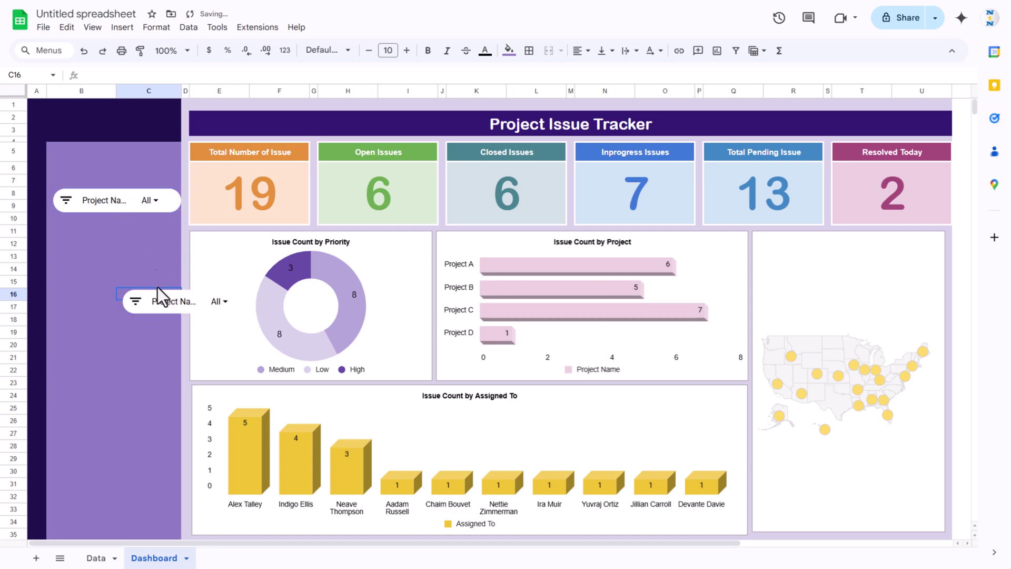
{"action": "left_click_drag", "start_coordinate": [159, 304], "coordinate": [87, 240]}
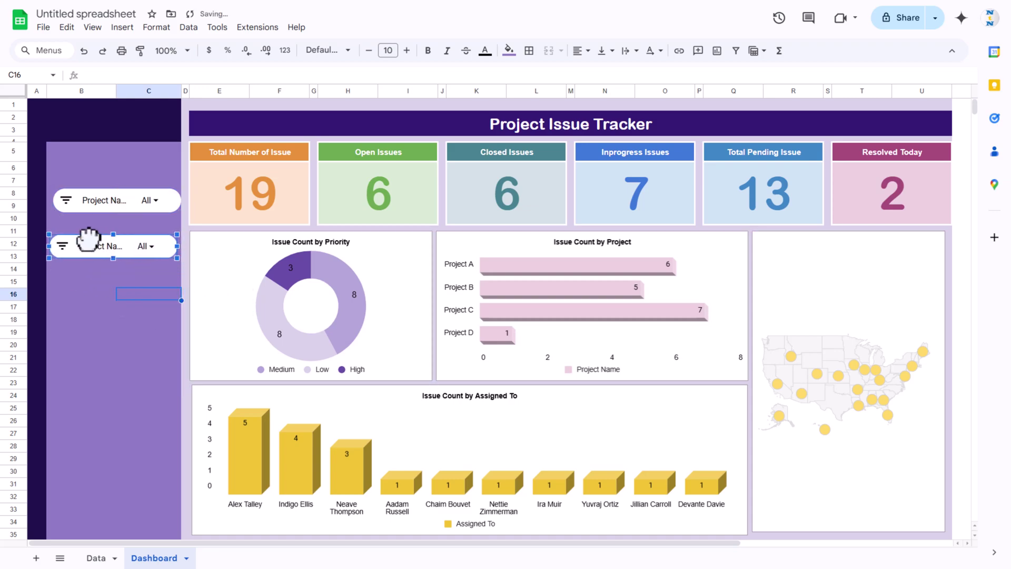
{"action": "key", "text": "ctrl+v"}
{"action": "left_click_drag", "start_coordinate": [162, 305], "coordinate": [89, 303]}
{"action": "key", "text": "ctrl+v"}
{"action": "left_click_drag", "start_coordinate": [182, 308], "coordinate": [100, 361]}
{"action": "key", "text": "ctrl+v"}
{"action": "left_click_drag", "start_coordinate": [189, 300], "coordinate": [119, 402]}
Step: Change the second slicer's filter column to Priority
{"action": "left_click", "coordinate": [117, 248]}
{"action": "double_click", "coordinate": [112, 246]}
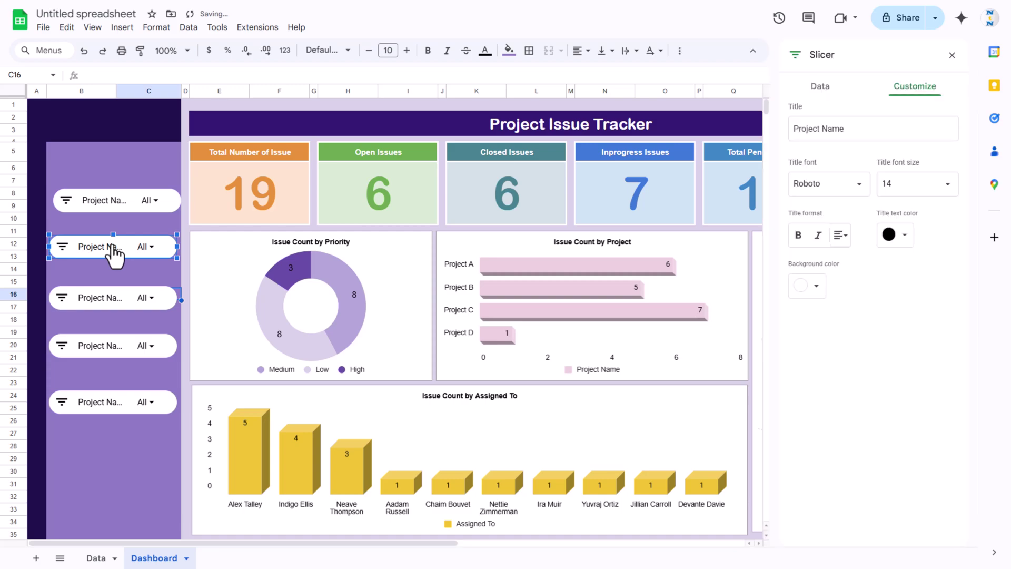
{"action": "left_click", "coordinate": [827, 86]}
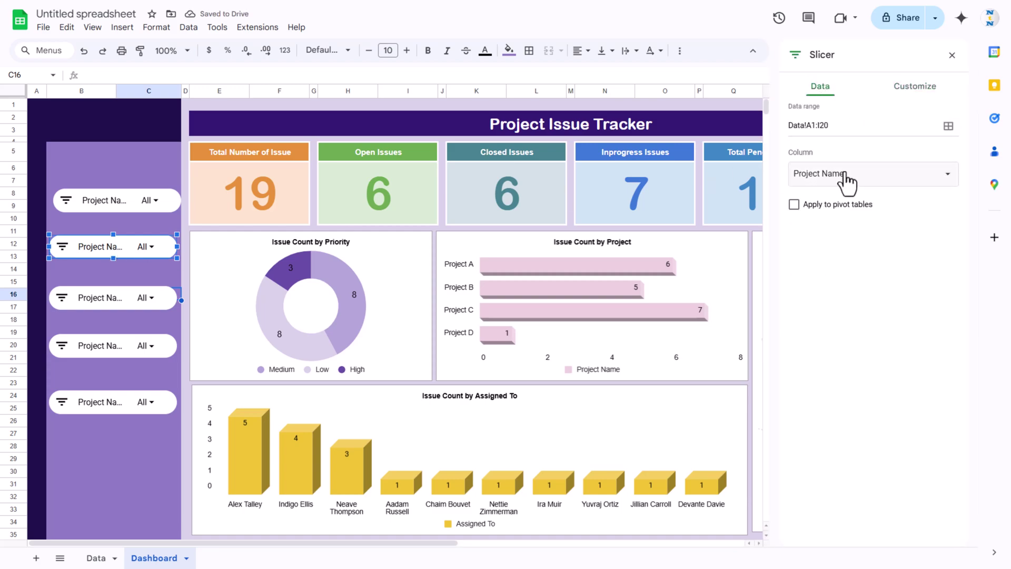
{"action": "left_click", "coordinate": [846, 179]}
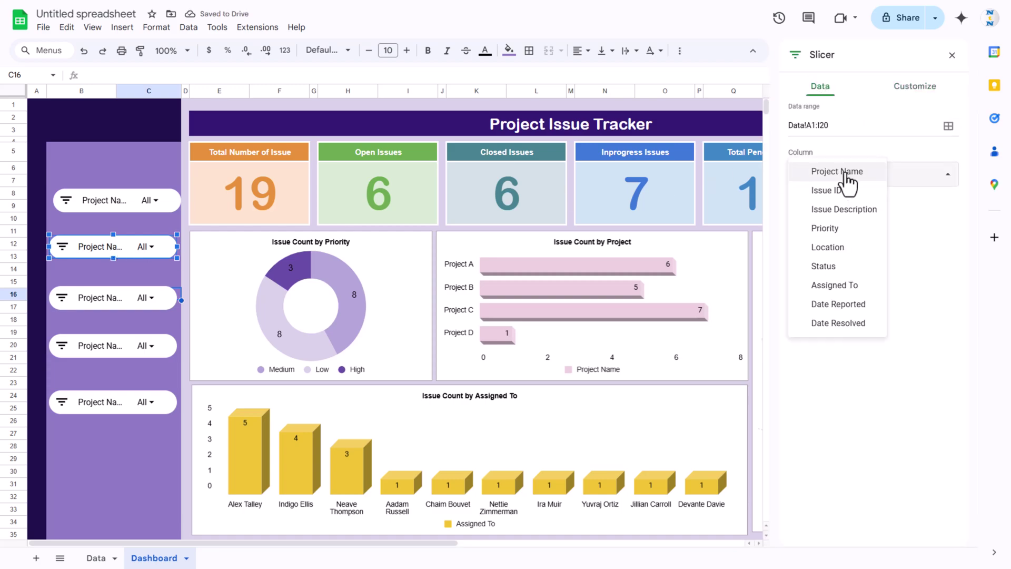
{"action": "left_click", "coordinate": [859, 230]}
Step: Change the third slicer's filter column to Status and the fourth slicer's to Location
{"action": "left_click", "coordinate": [124, 304]}
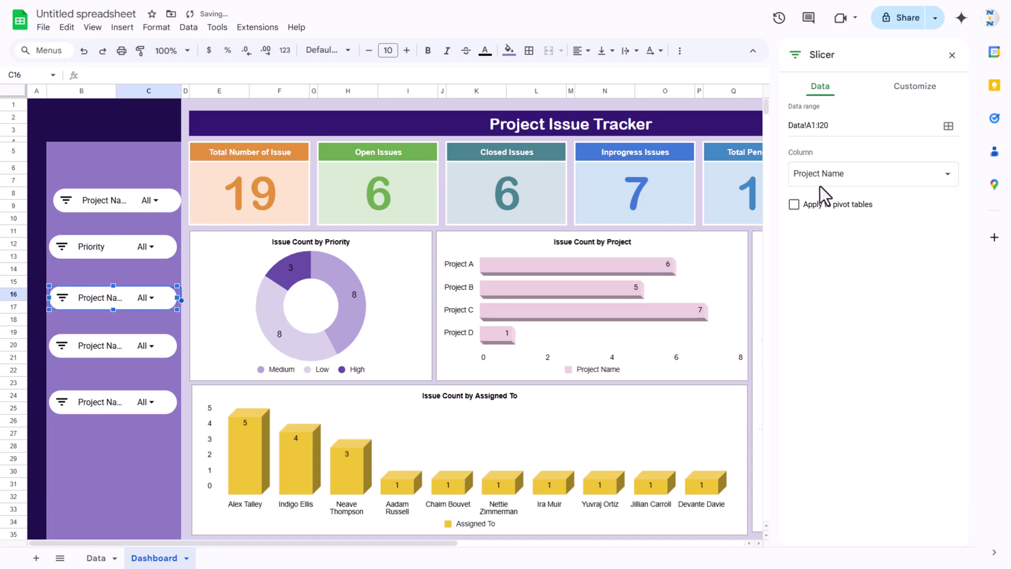
{"action": "left_click", "coordinate": [843, 176]}
{"action": "left_click", "coordinate": [842, 266]}
{"action": "left_click", "coordinate": [101, 353]}
{"action": "left_click", "coordinate": [841, 177]}
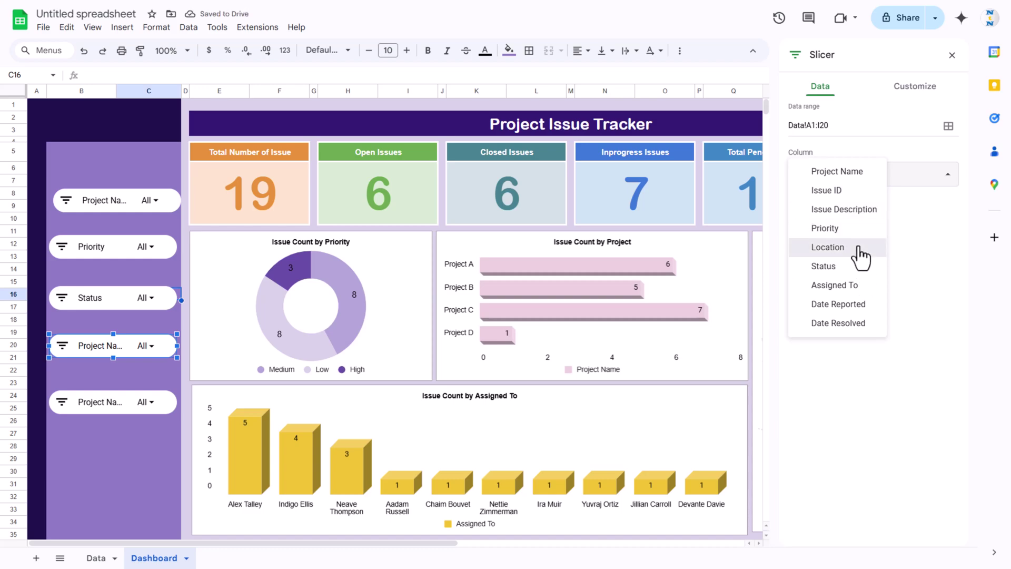
{"action": "left_click", "coordinate": [864, 248]}
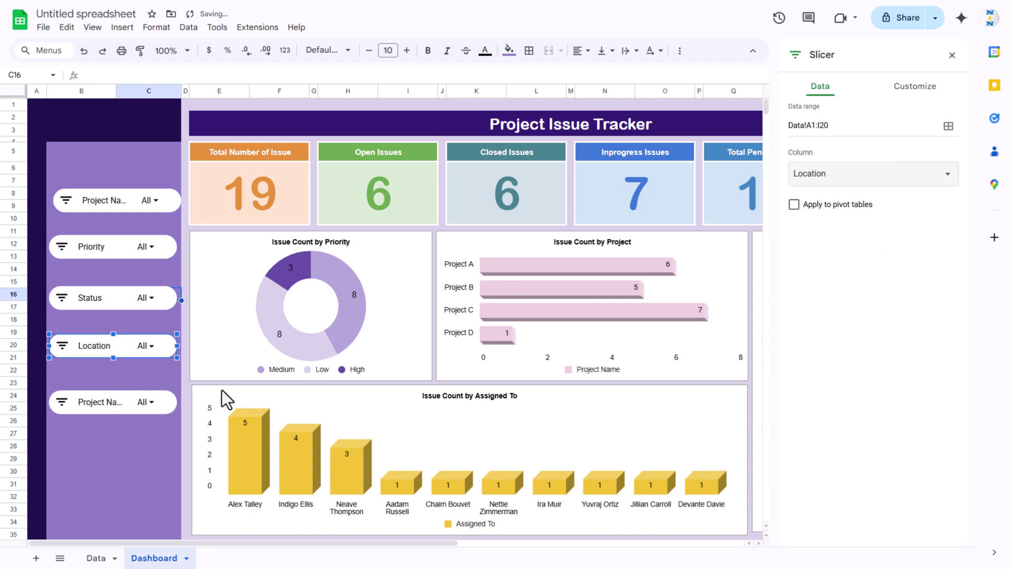
Step: Change the lowest slicer's filter column to Date Reported and deselect the slicer
{"action": "left_click", "coordinate": [100, 382]}
{"action": "left_click", "coordinate": [85, 408]}
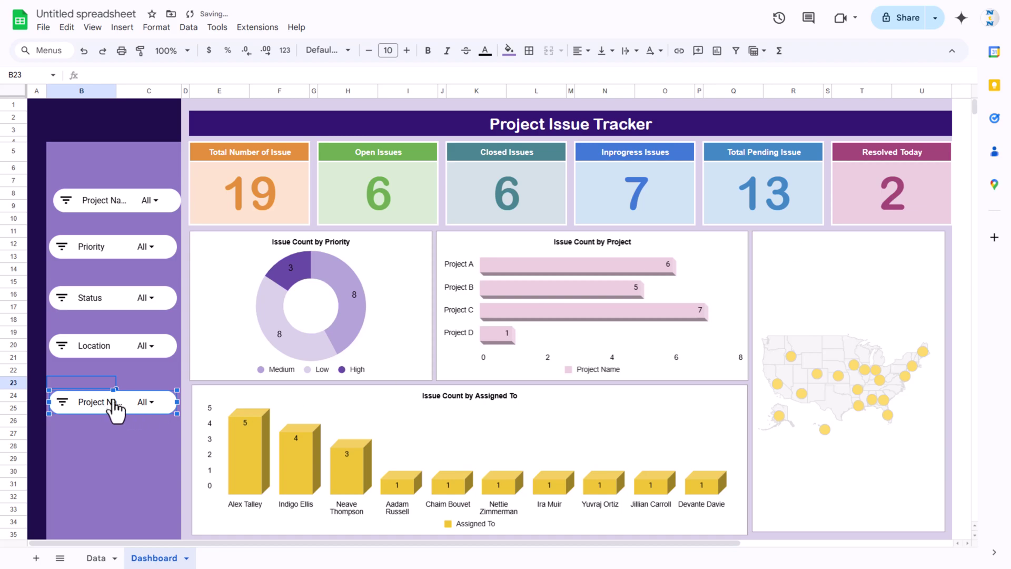
{"action": "double_click", "coordinate": [111, 410]}
{"action": "left_click", "coordinate": [858, 171]}
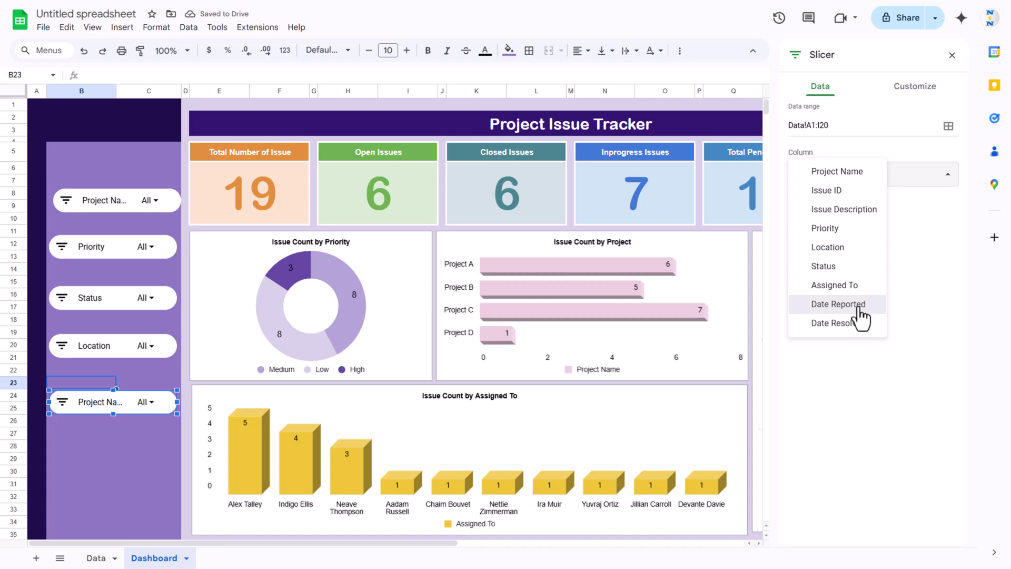
{"action": "left_click", "coordinate": [864, 307]}
{"action": "left_click", "coordinate": [153, 433]}
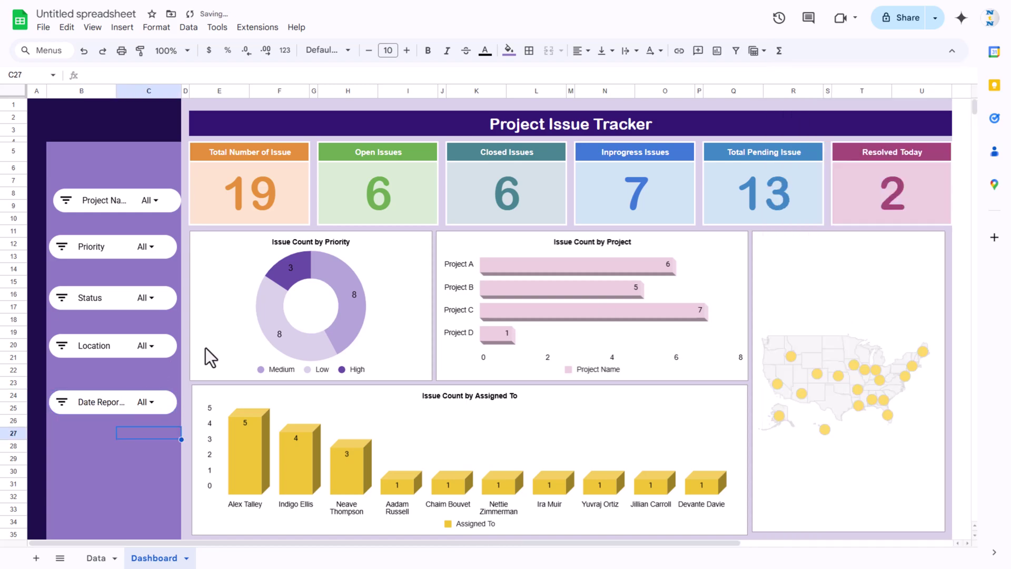
{"action": "left_click", "coordinate": [153, 167]}
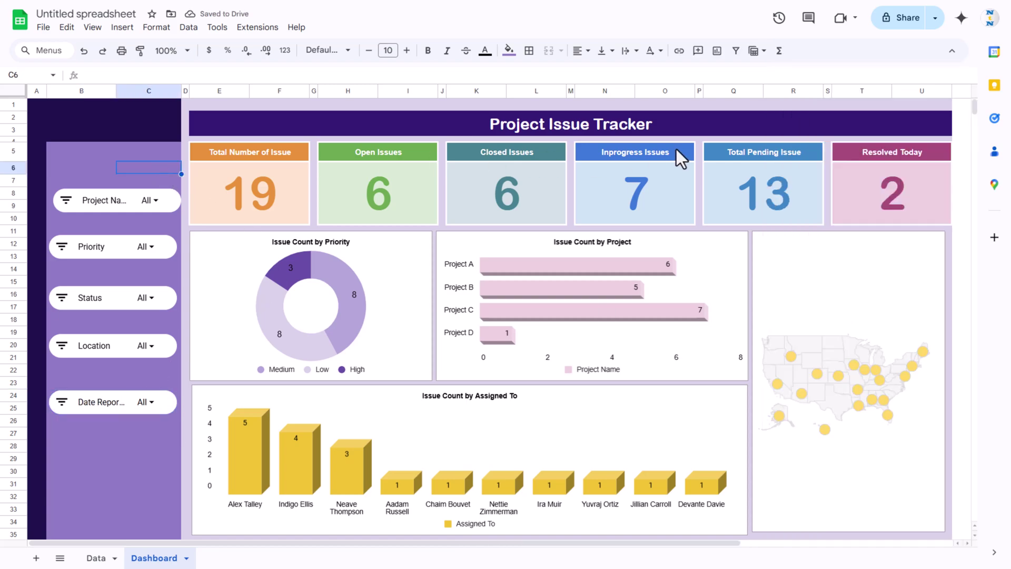